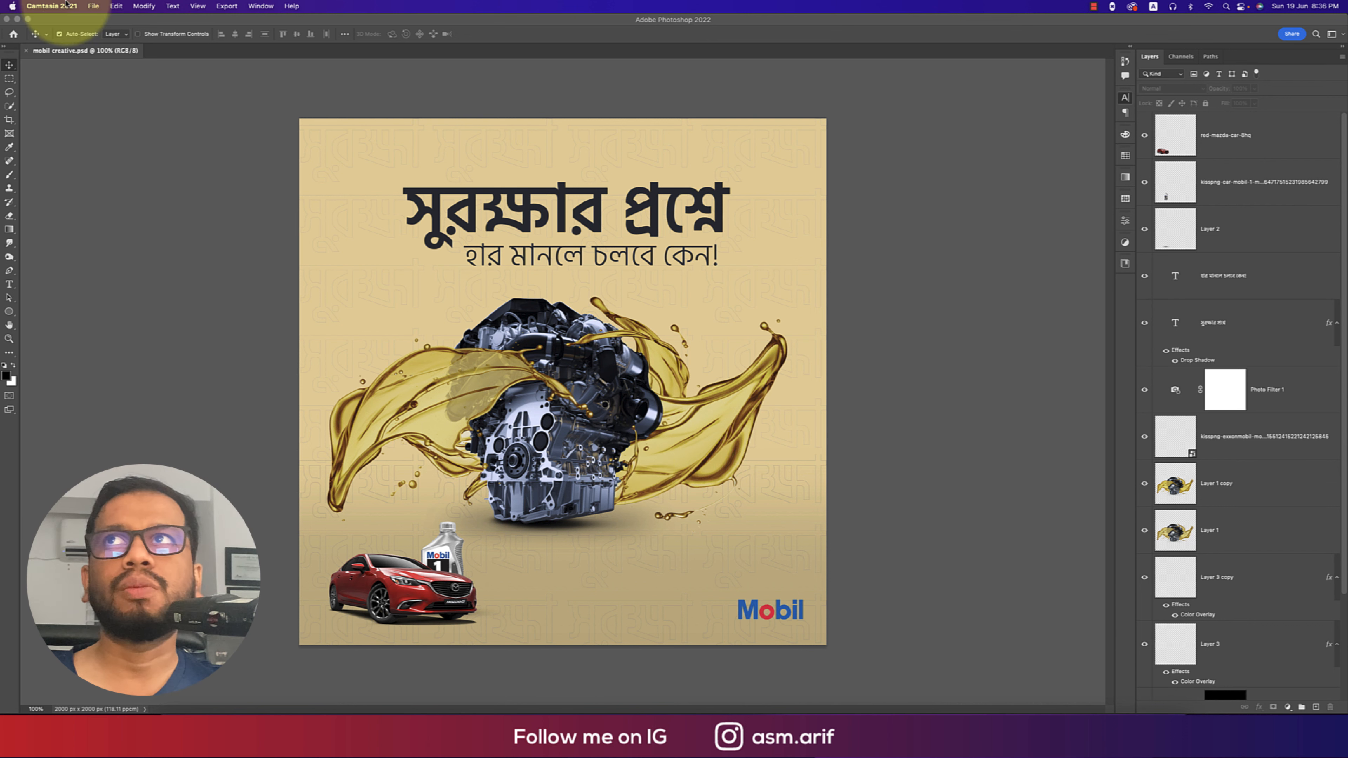
Create a new 2000 × 2000 pixel document named "oil post" with a resolution of 300 pixels/centimeter.
left_click(94, 6)
left_click(46, 134)
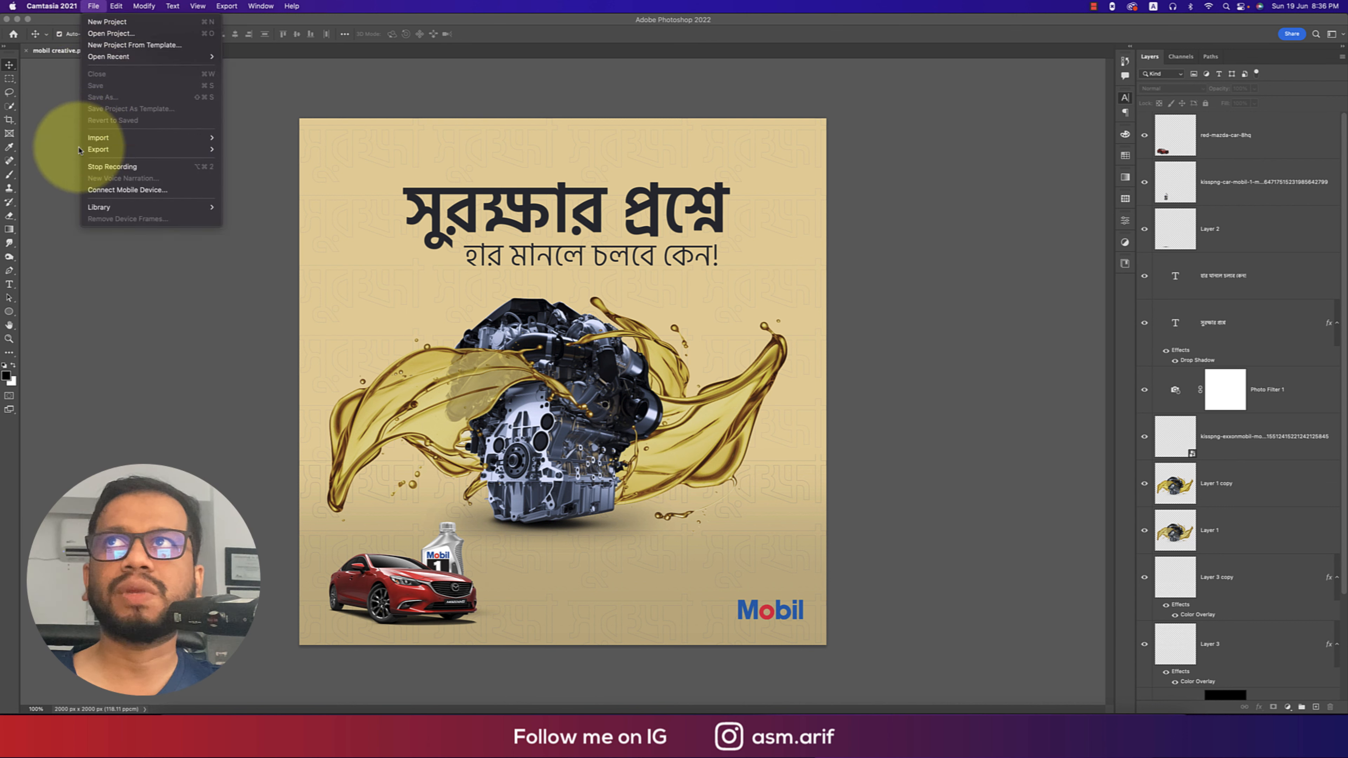
left_click(79, 6)
left_click(86, 20)
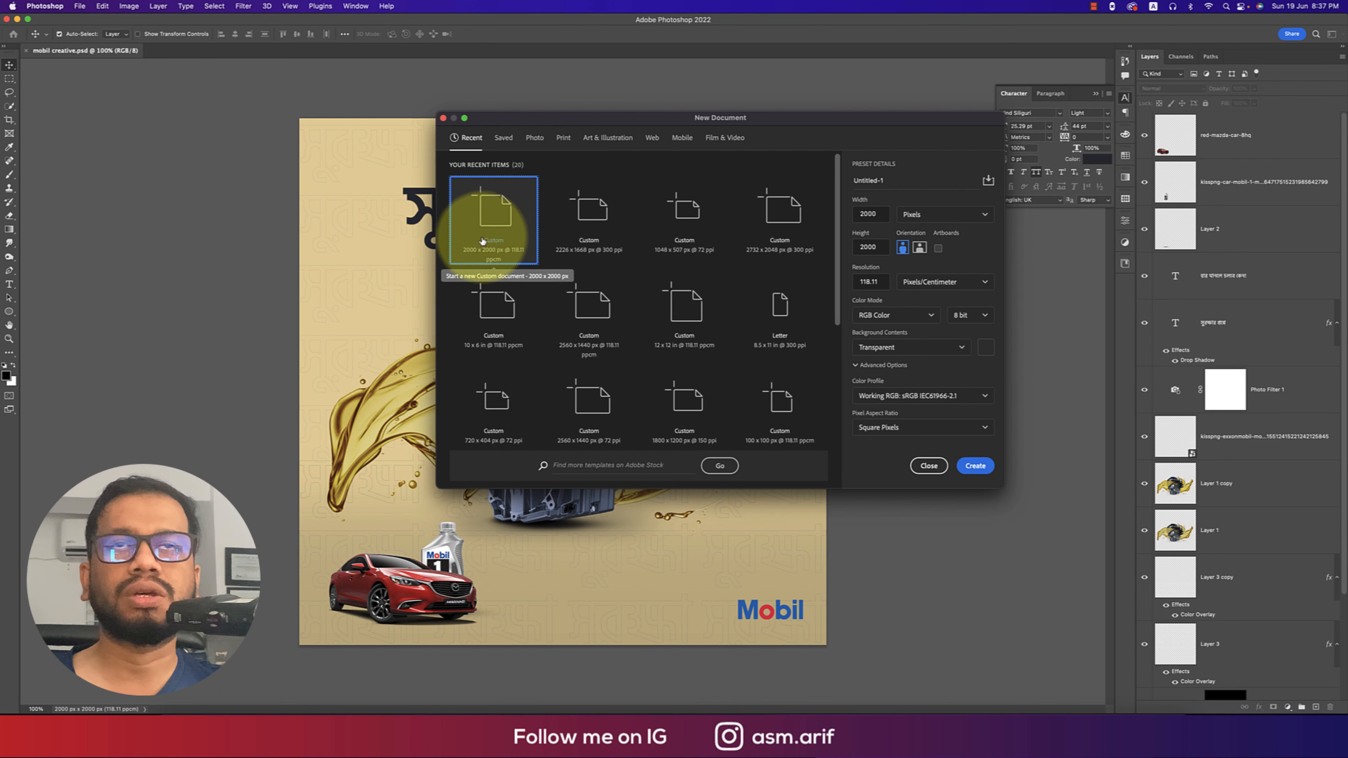
double_click(870, 282)
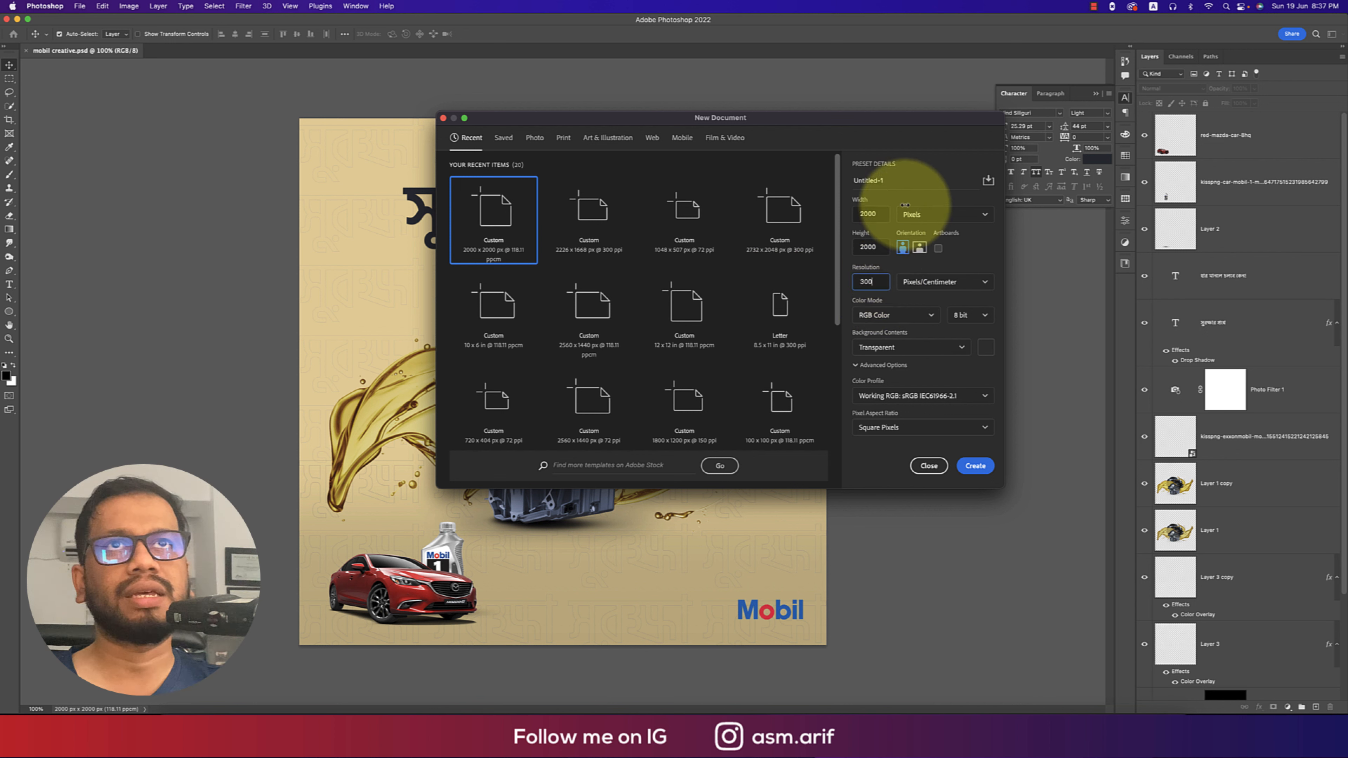
left_click(894, 181)
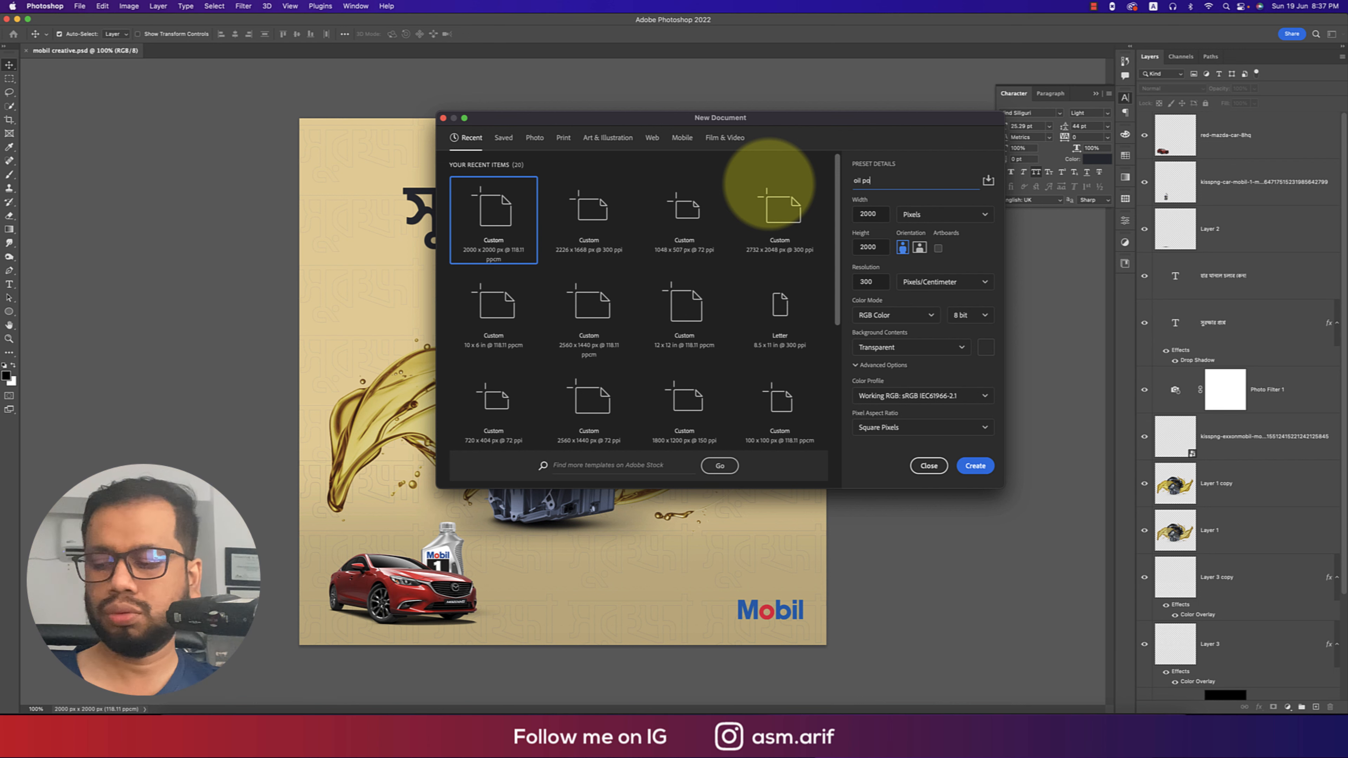
type("oil post")
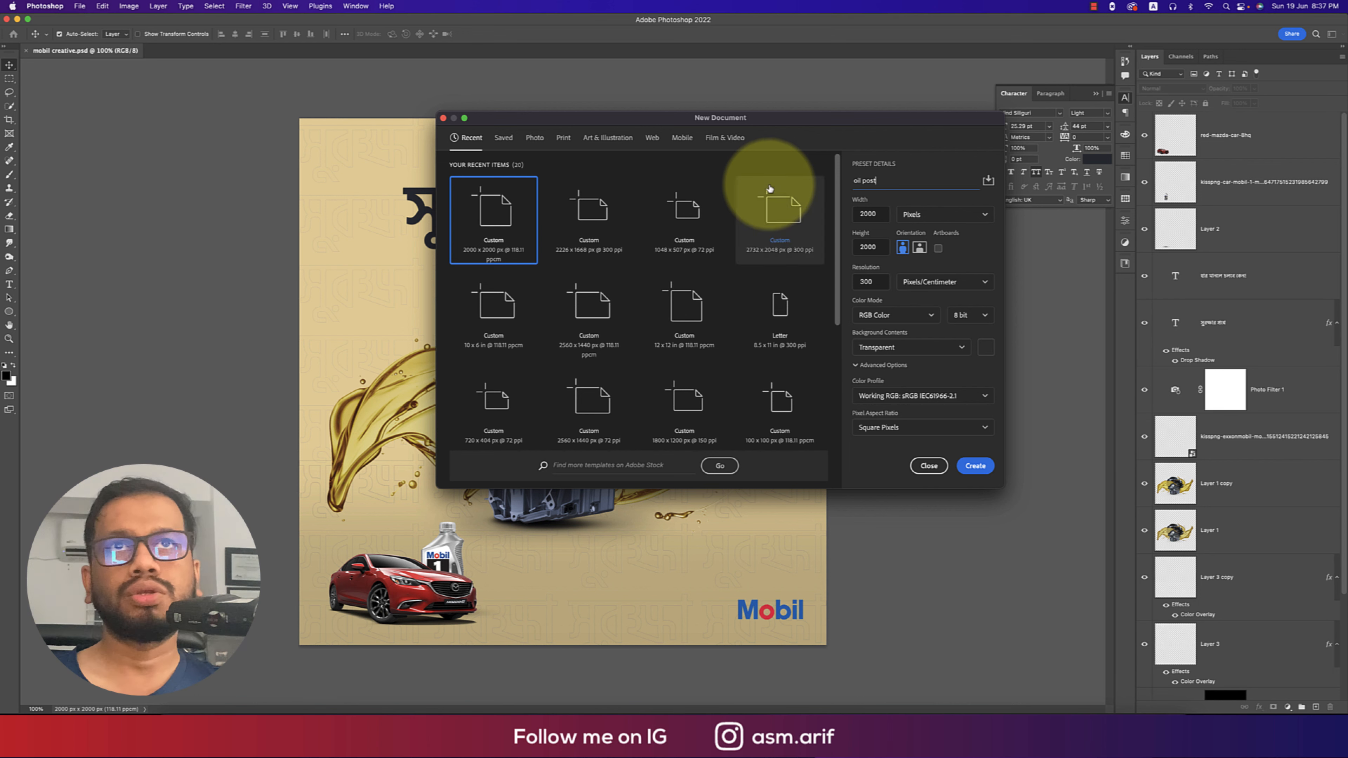
left_click(974, 466)
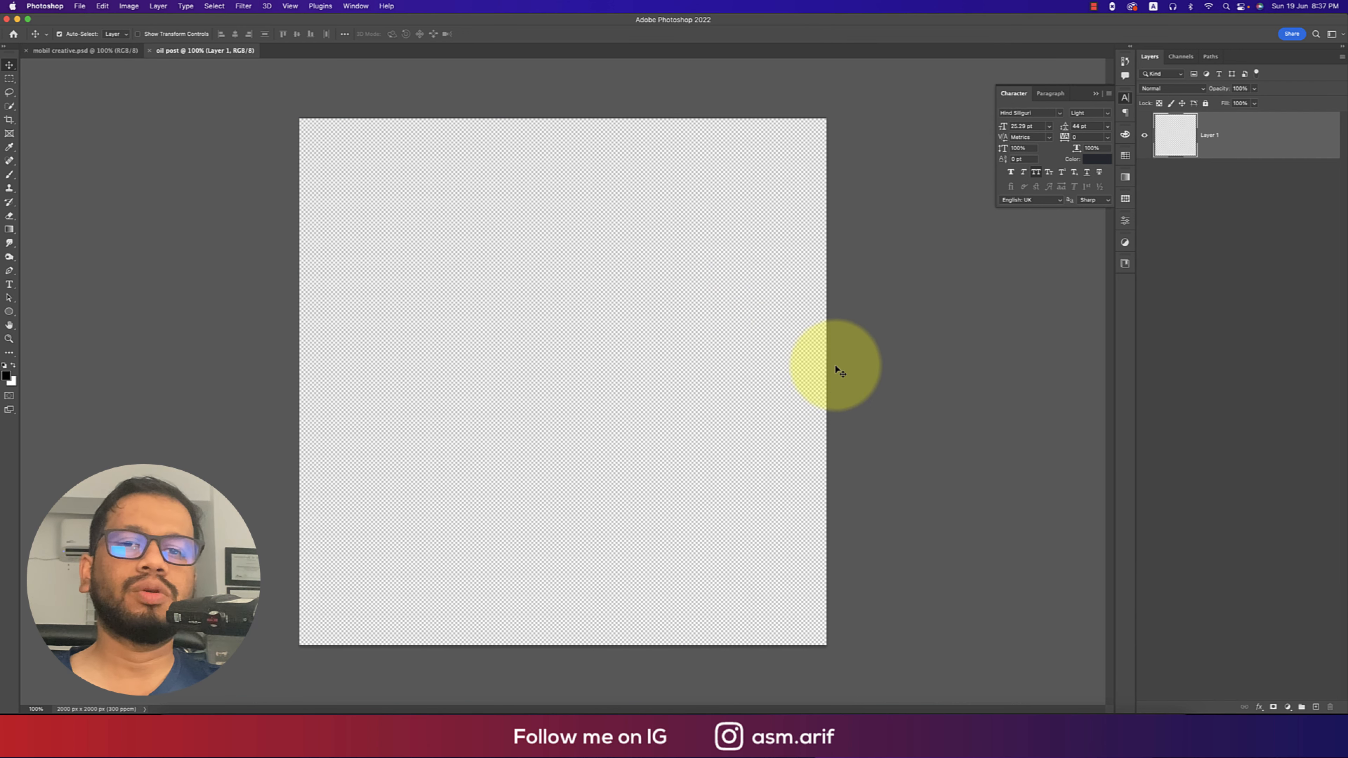
Add a Solid Color fill layer covering the canvas in muted olive #aeb283.
left_click(1288, 707)
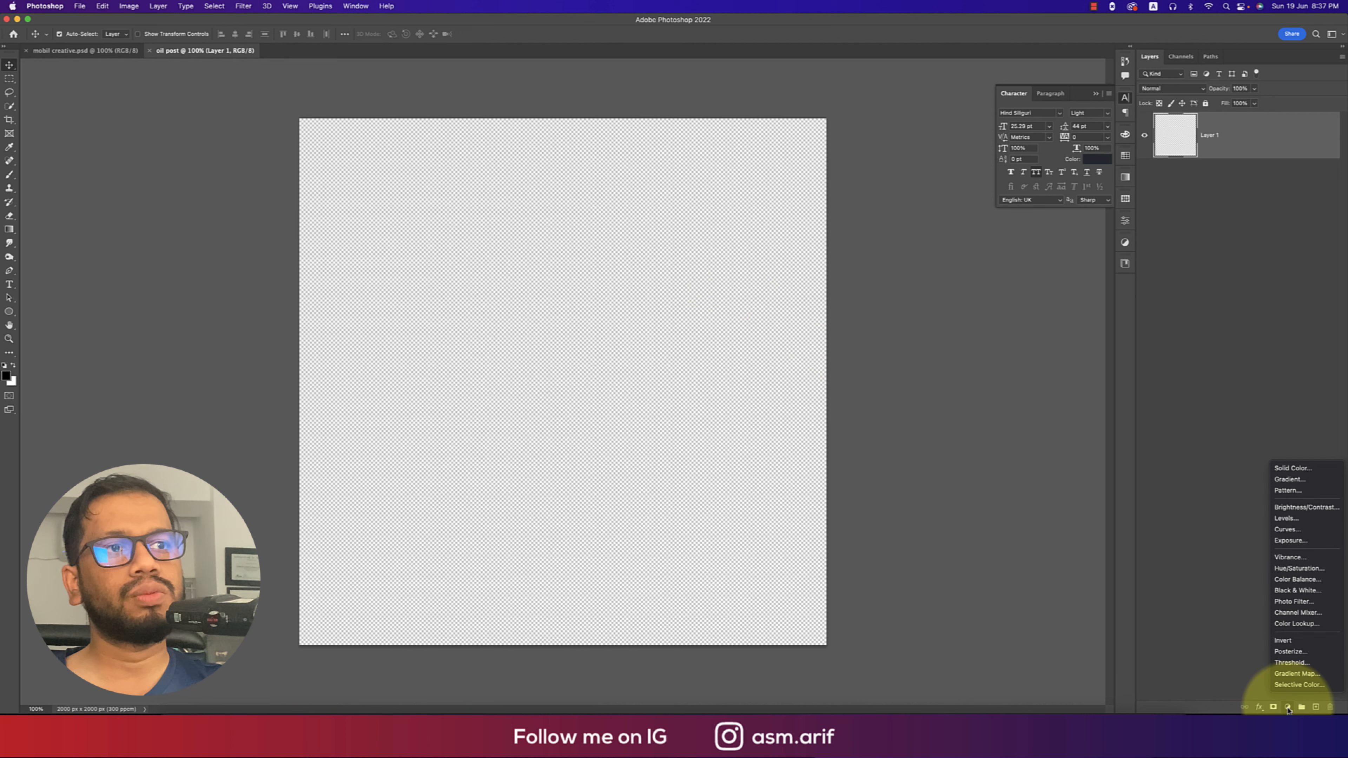
left_click(1293, 471)
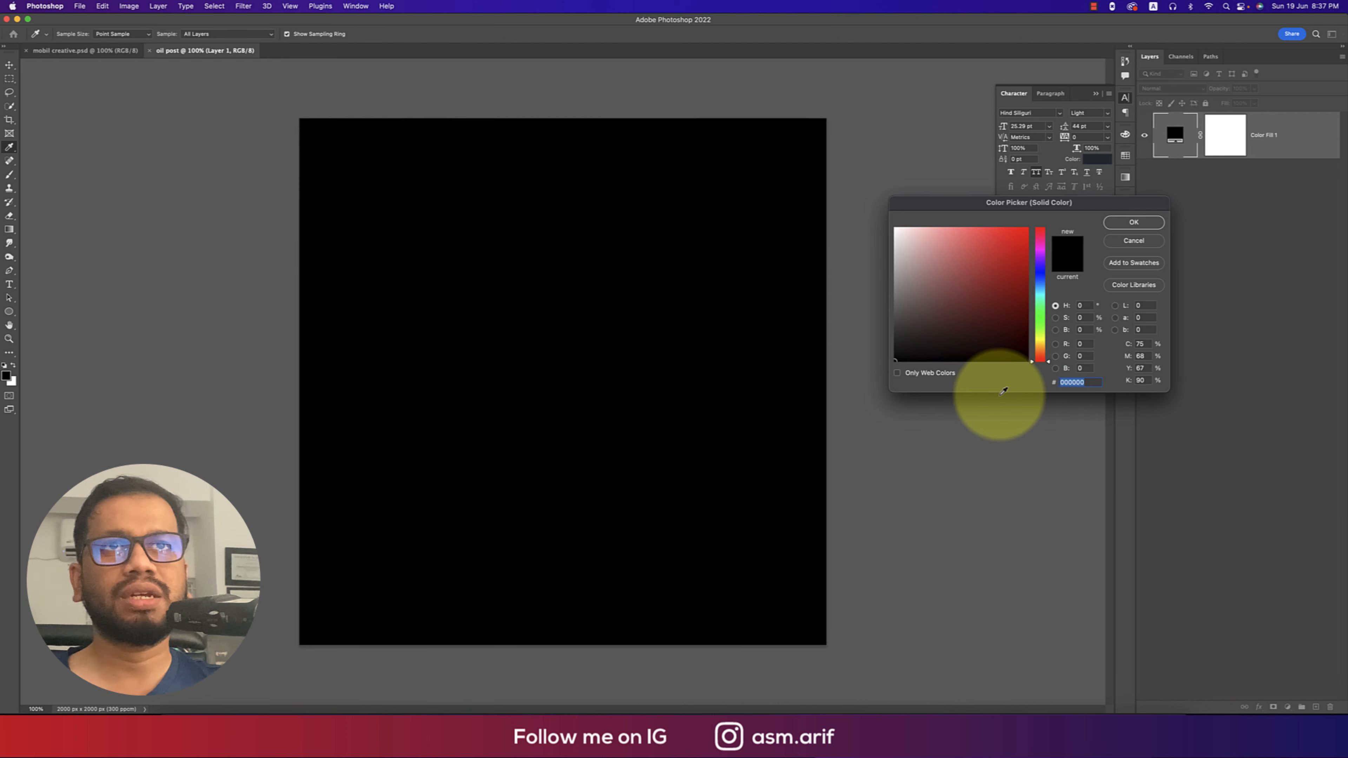
left_click(1039, 337)
left_click_drag(955, 287, 930, 268)
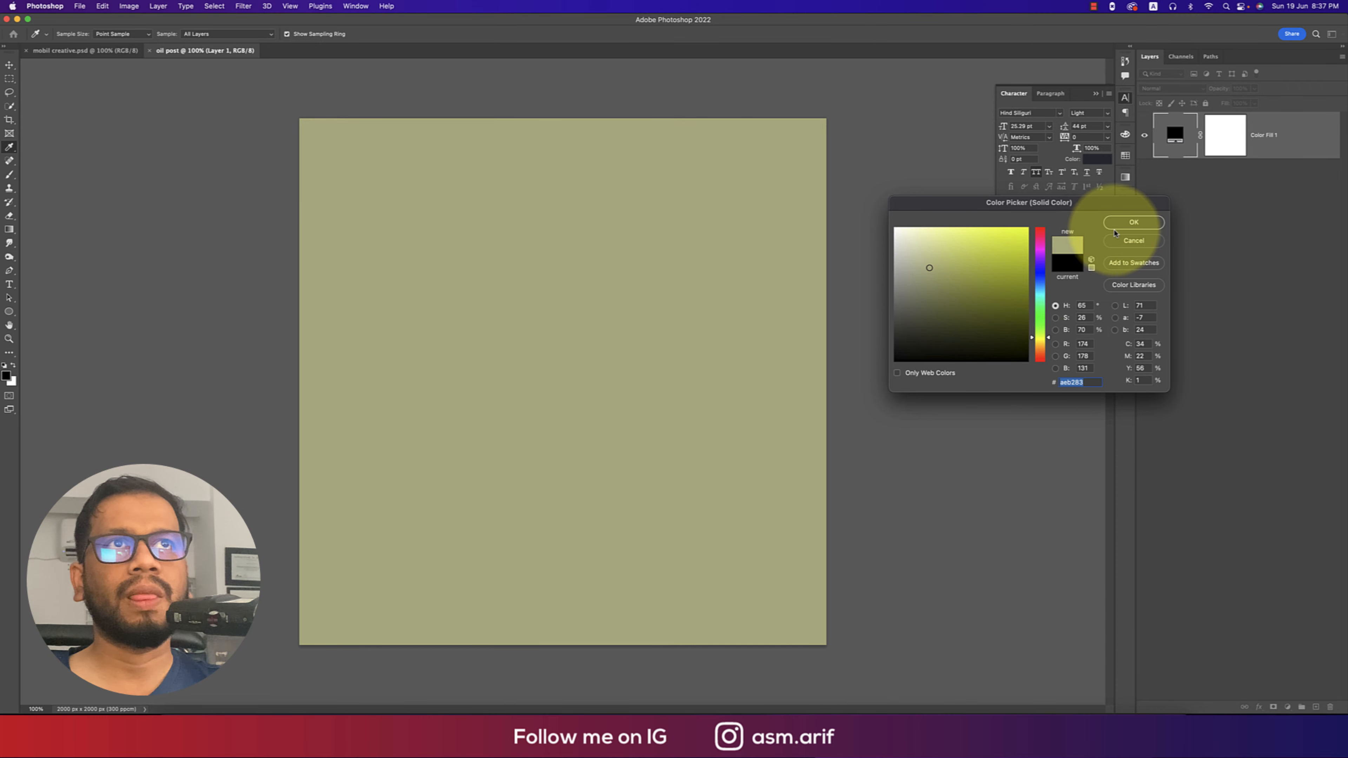
left_click(1111, 223)
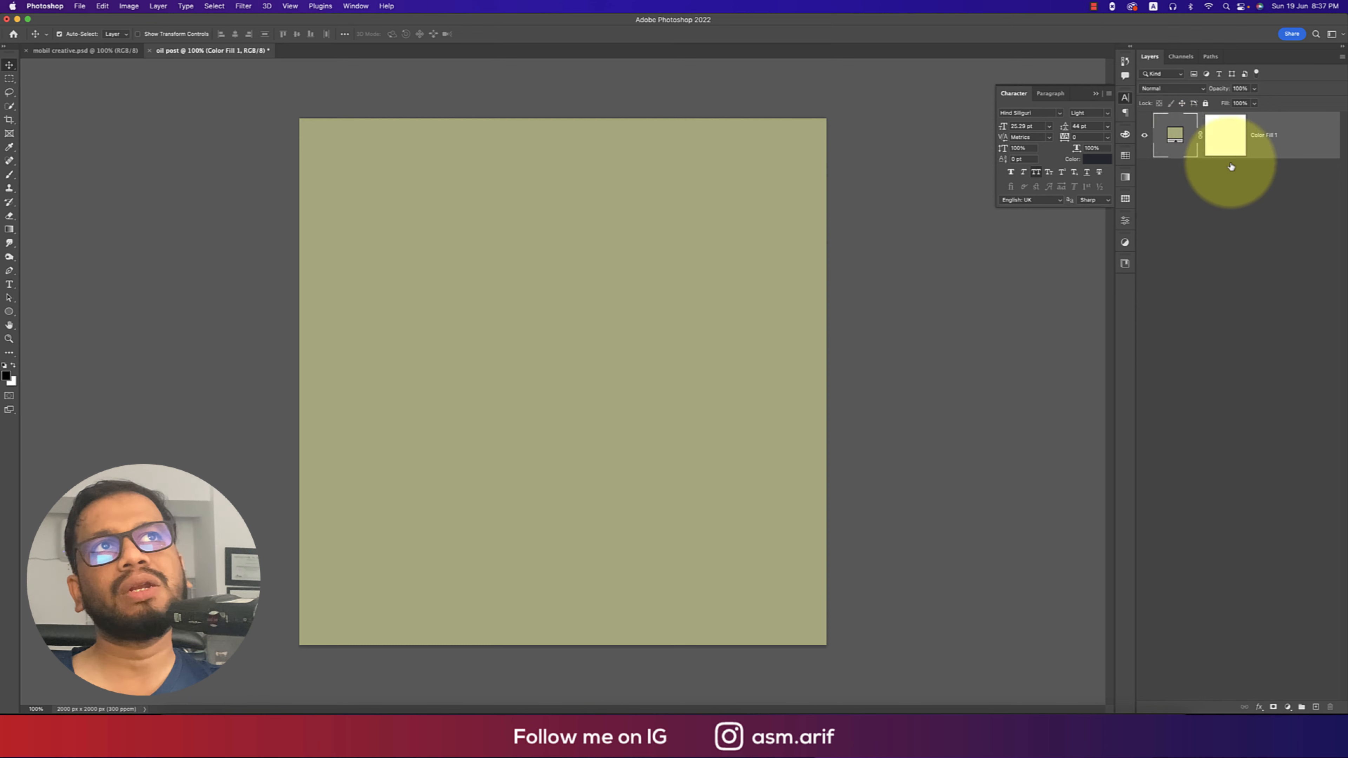
Recolor the solid fill layer to a light, warm tan.
double_click(1172, 138)
left_click_drag(1002, 256, 934, 256)
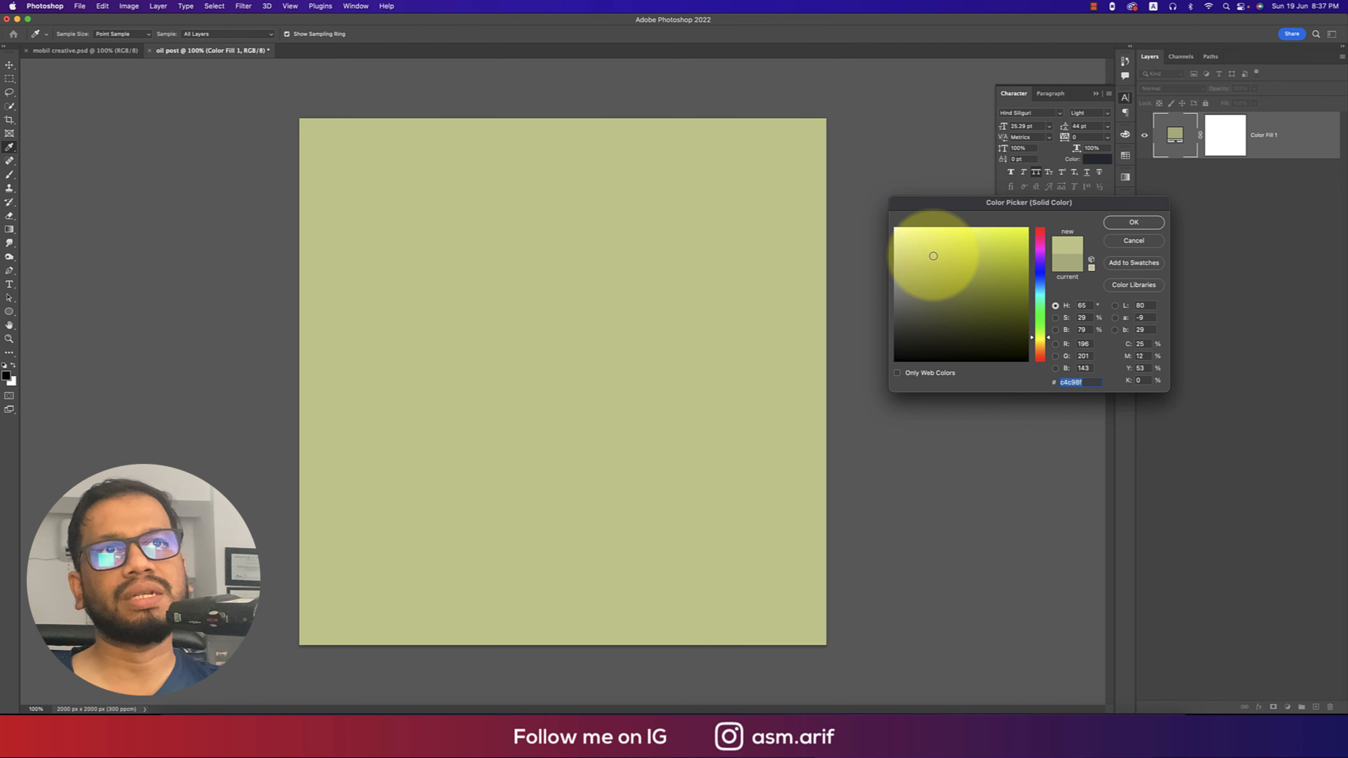
left_click(1033, 346)
left_click(1130, 223)
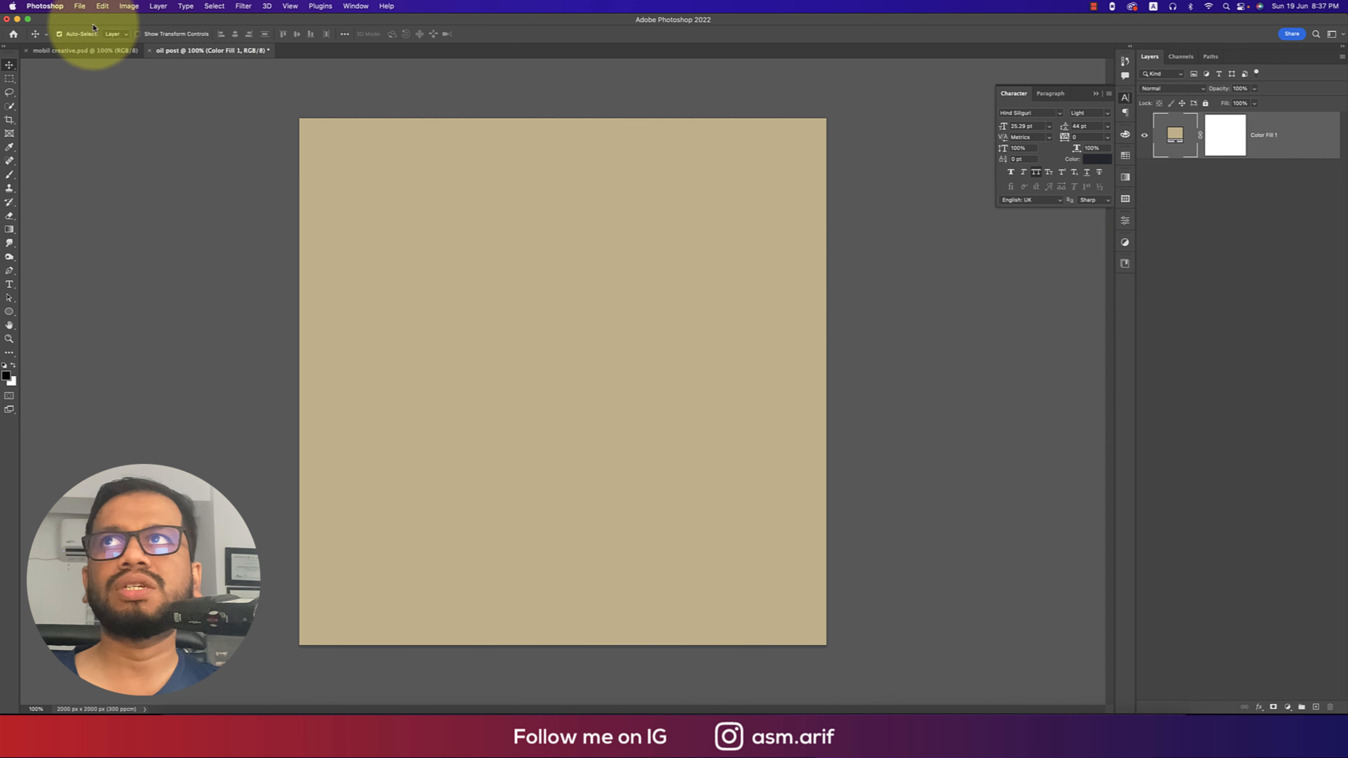
Place the Volkswagen engine image with oil splash from Downloads as embedded, scaled to about 16%, and shift it slightly down.
left_click(112, 109)
left_click(80, 7)
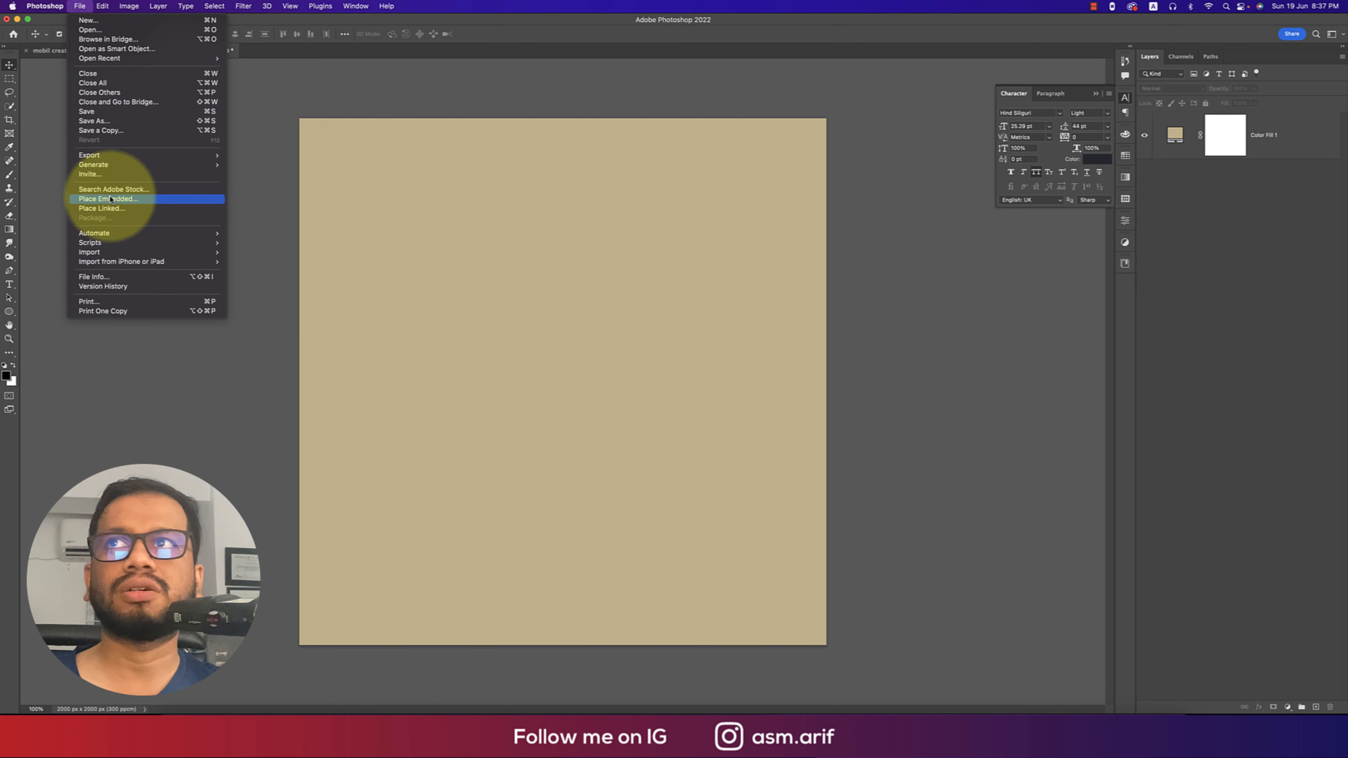
left_click(121, 199)
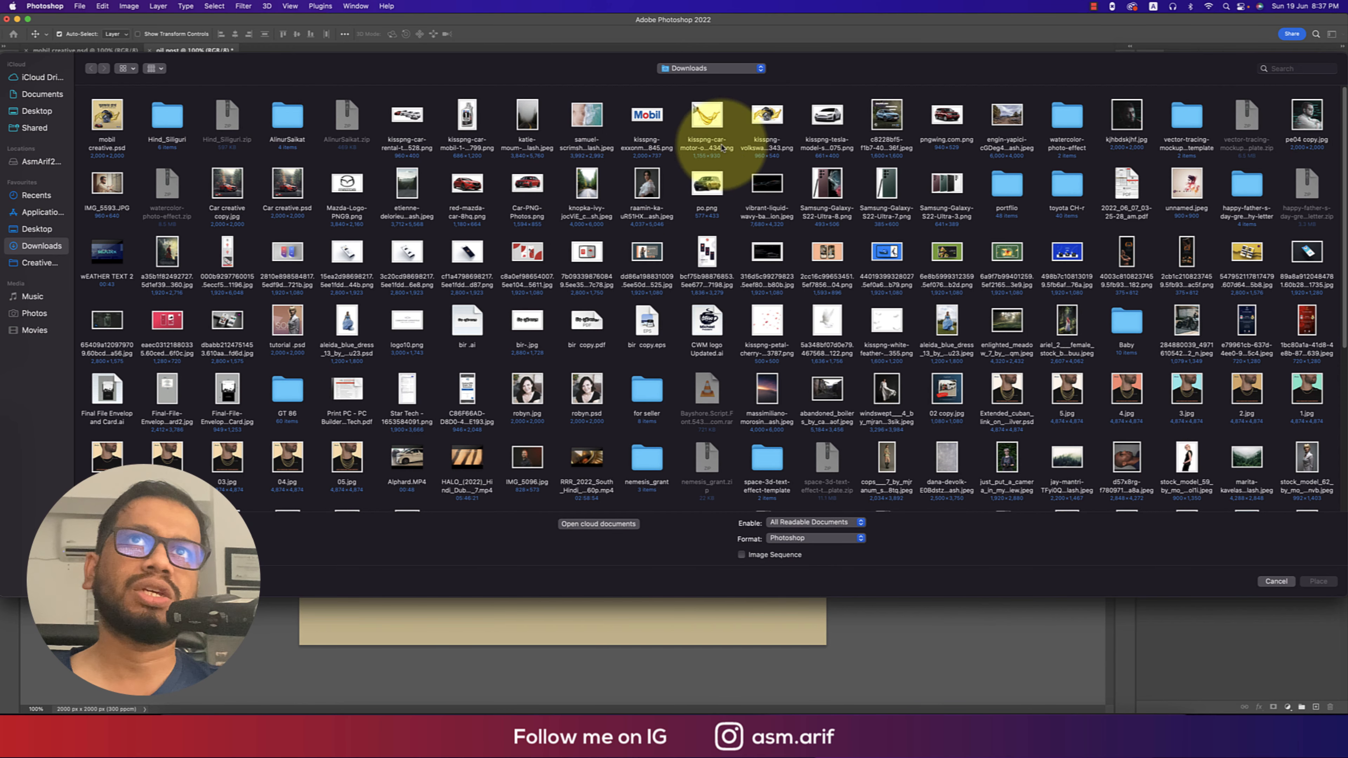
double_click(767, 118)
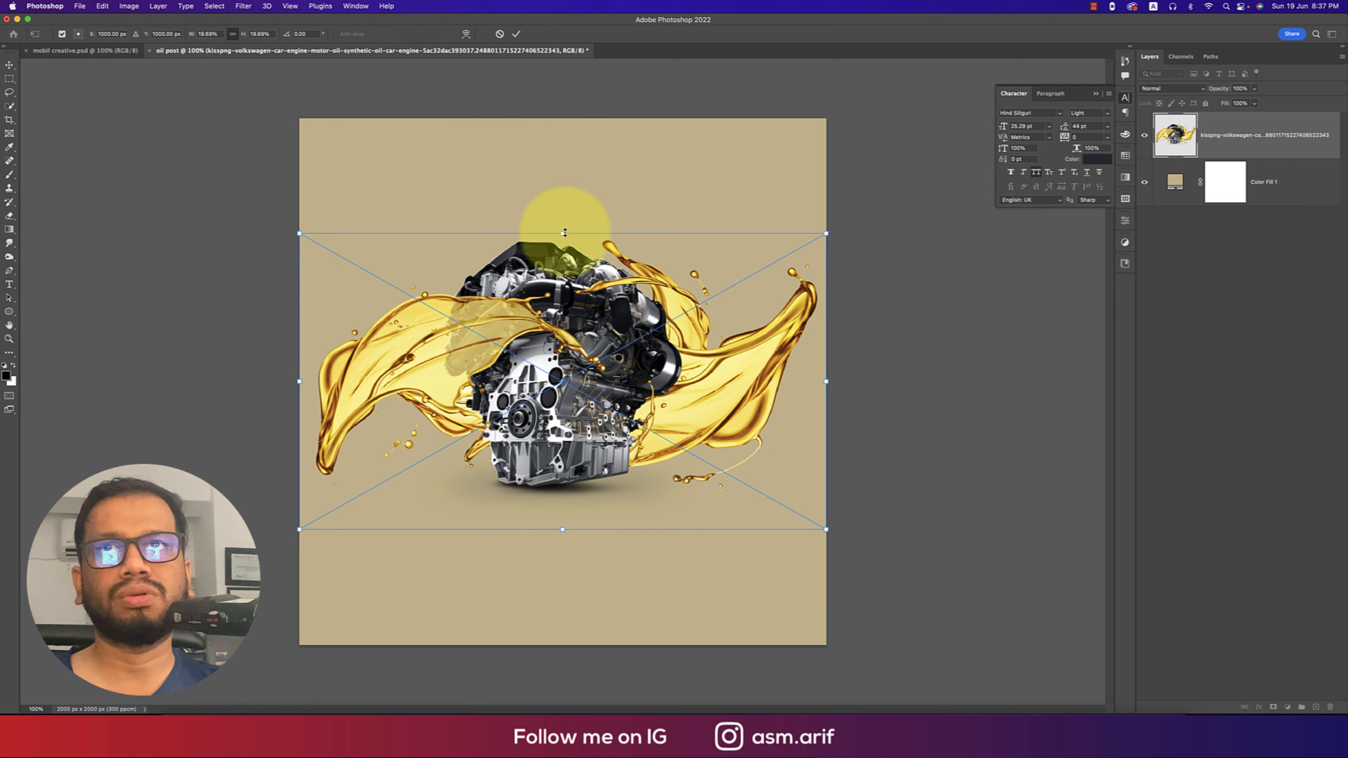
left_click_drag(564, 232, 563, 286)
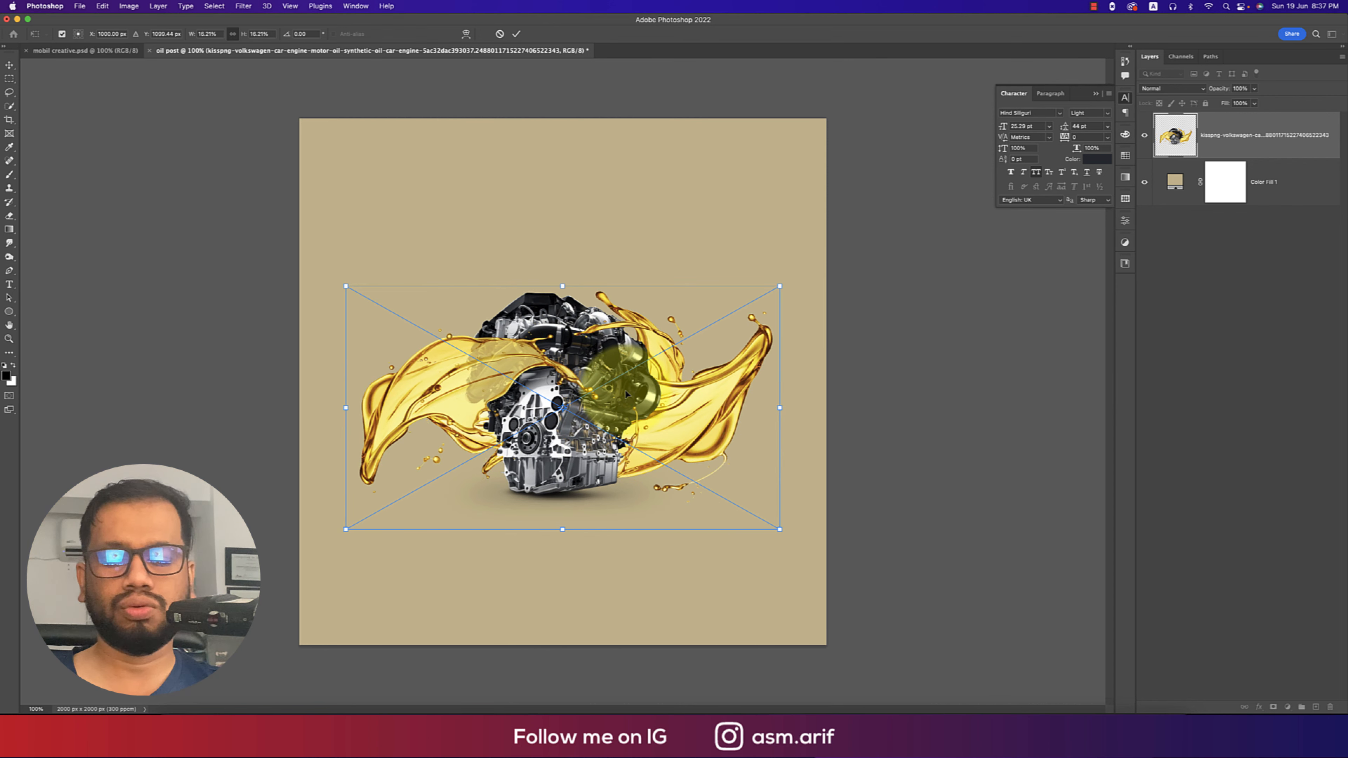
key("Return")
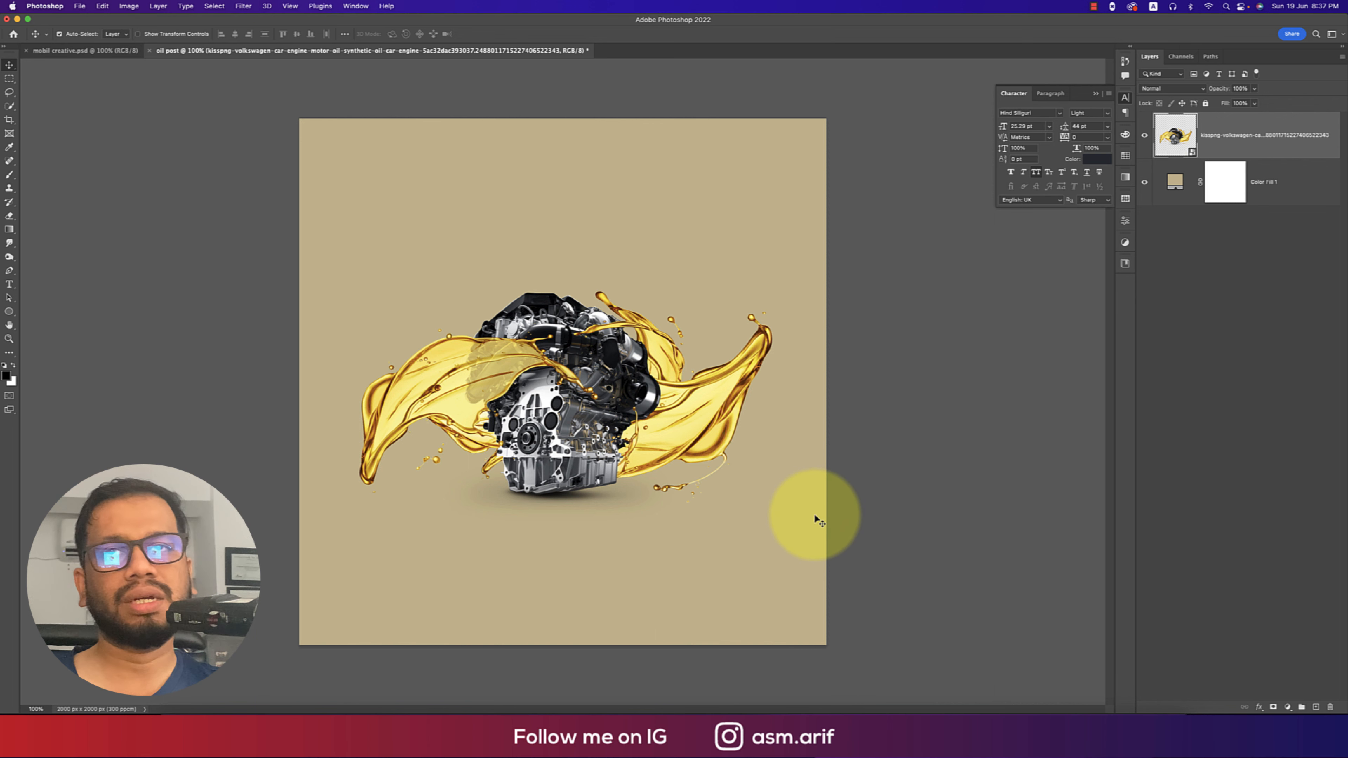
left_click_drag(598, 454, 607, 474)
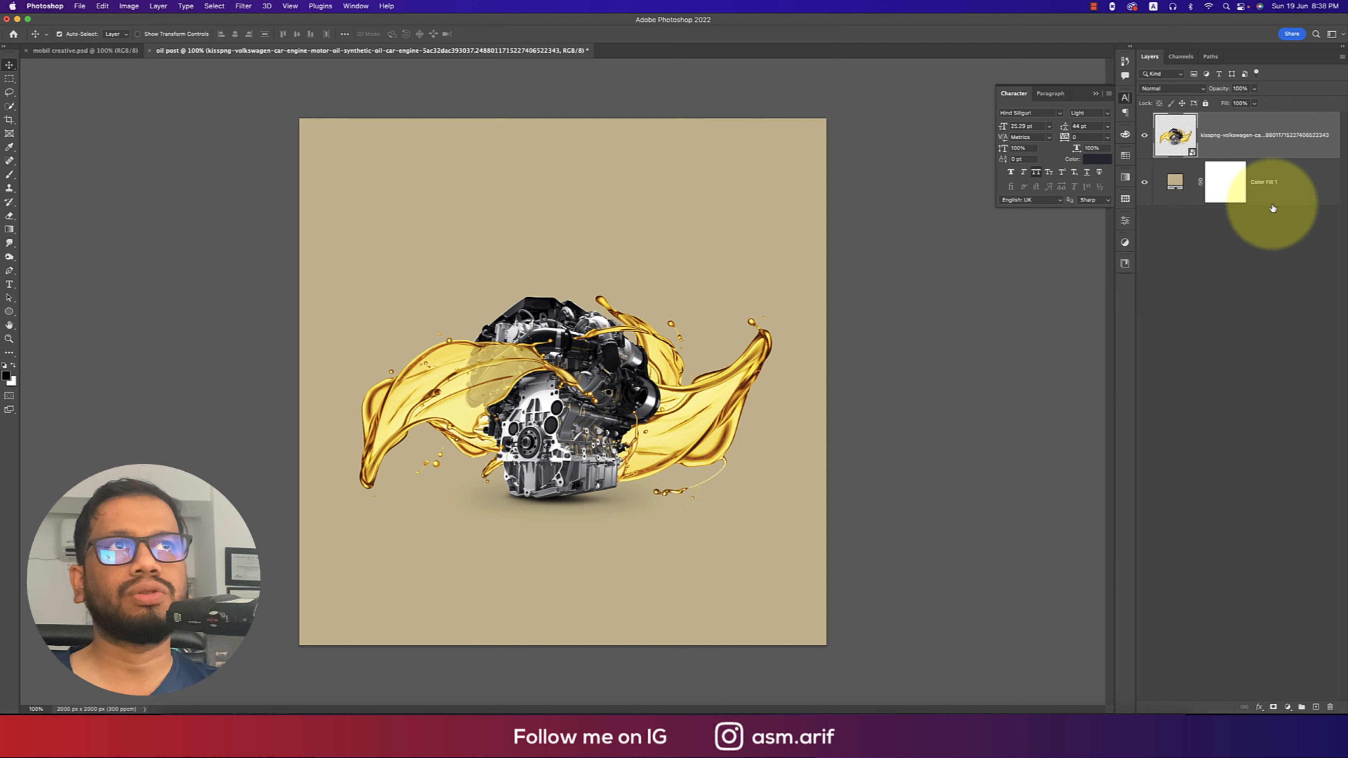
Rename the color fill layer as bg and the engine layer as eng, giving the engine layer a red color label.
left_click(1174, 187)
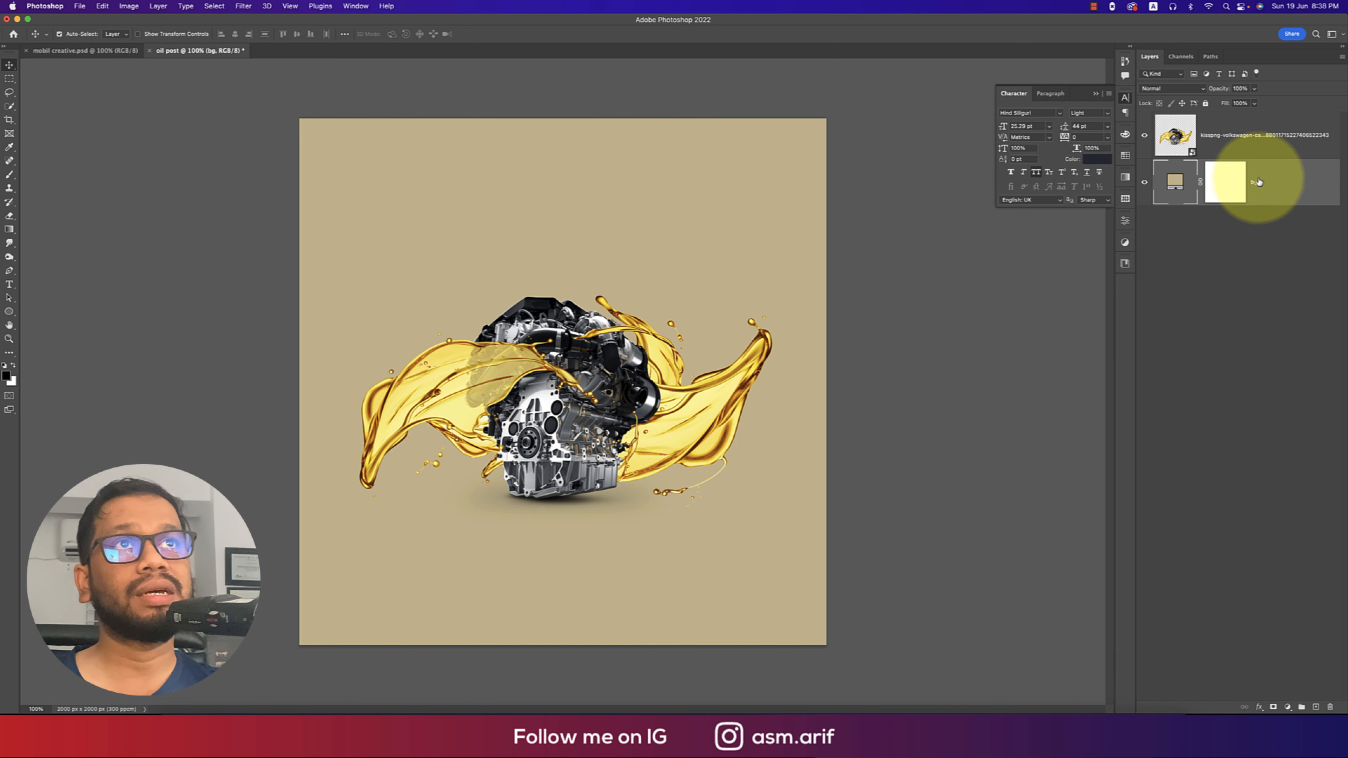
double_click(1259, 136)
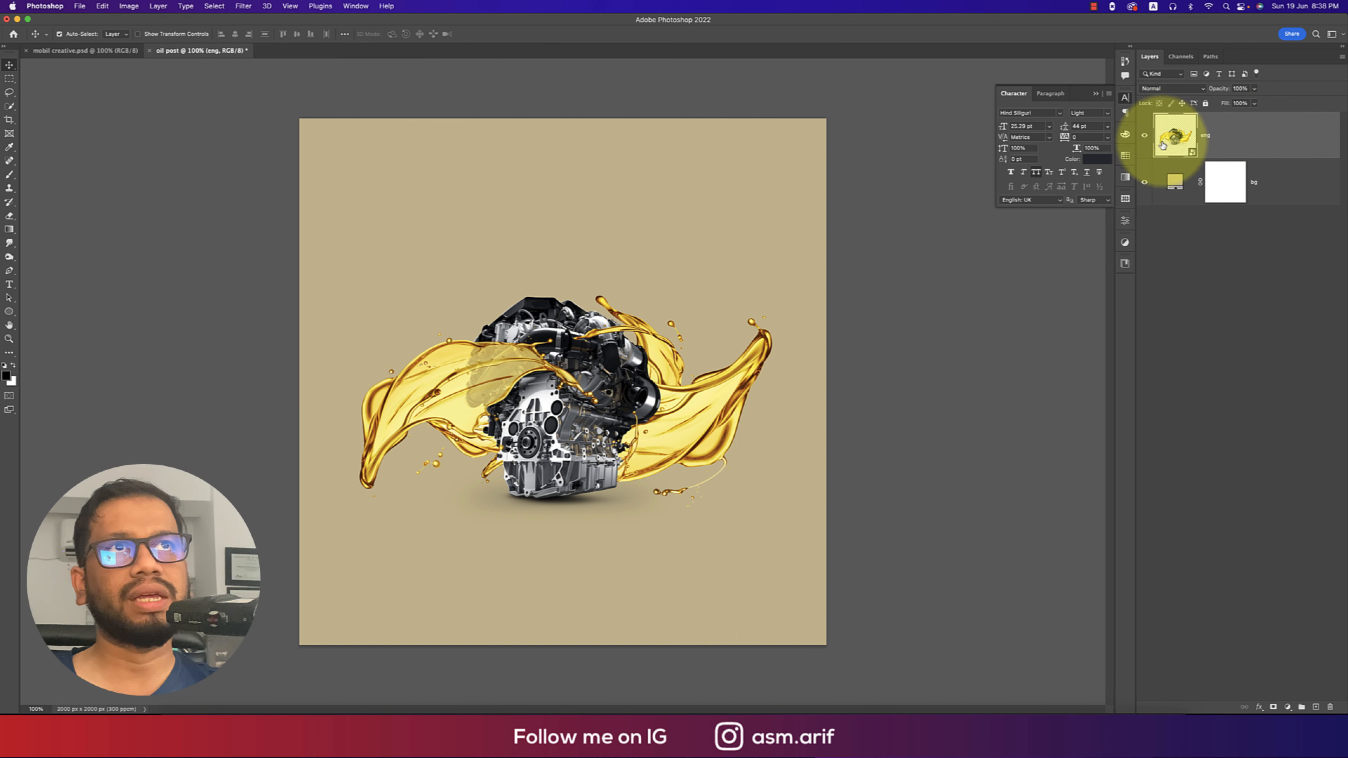
right_click(1144, 134)
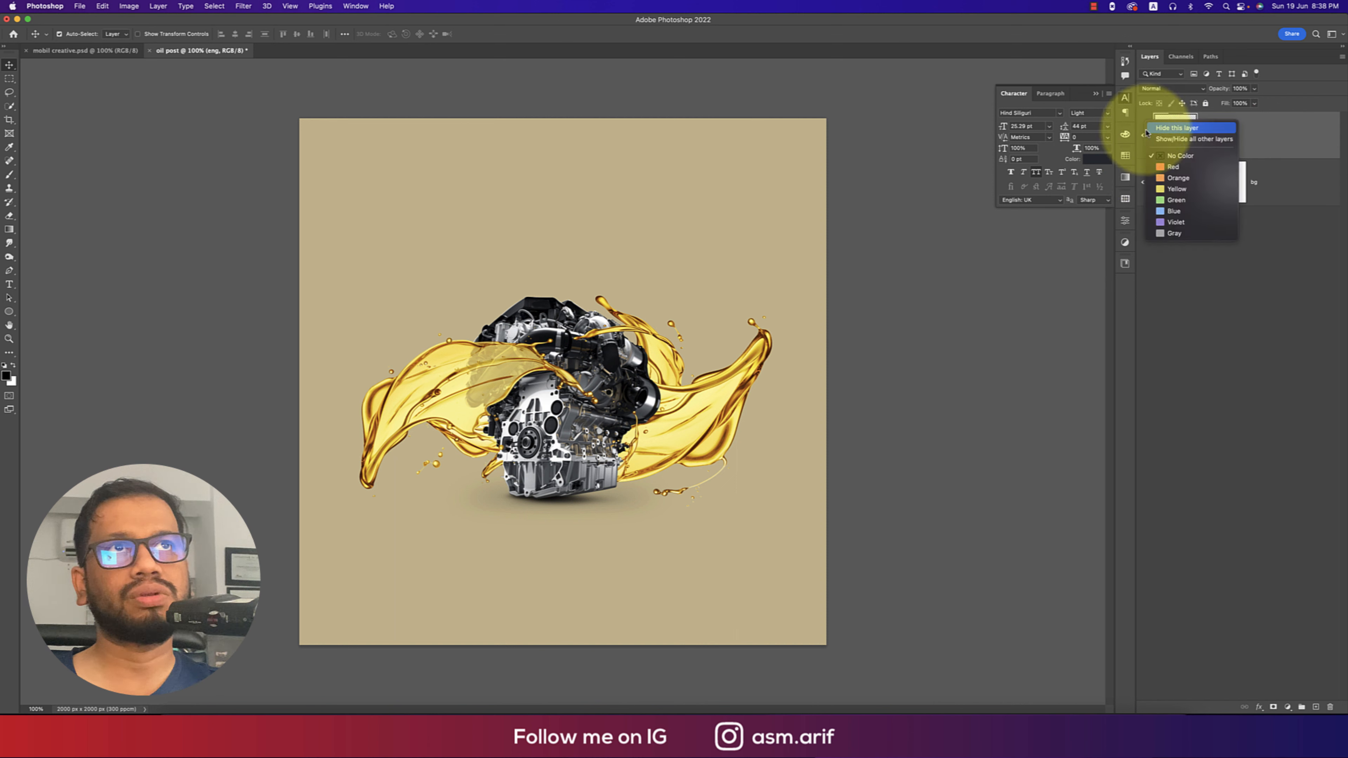
left_click(1152, 169)
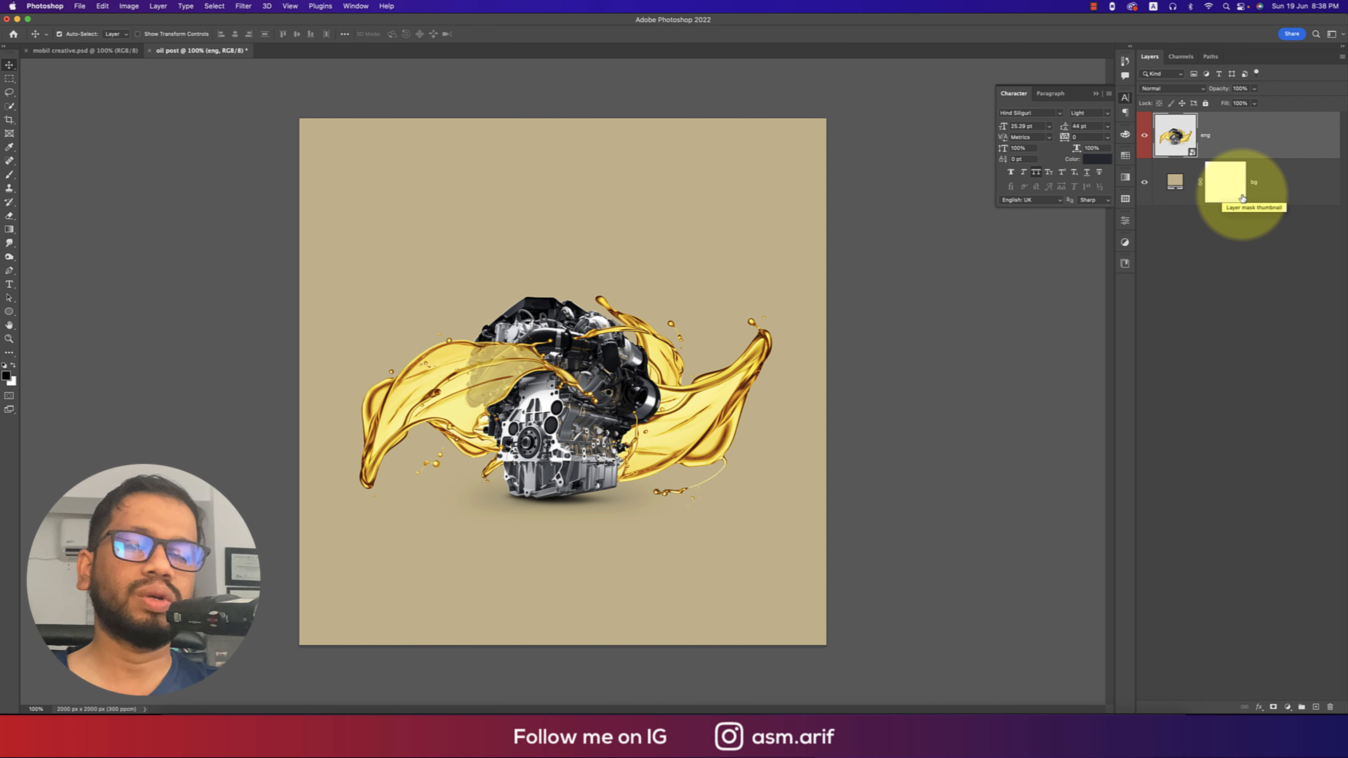
Add a Gradient fill layer directly above the bg layer, beneath the engine.
left_click(1263, 197)
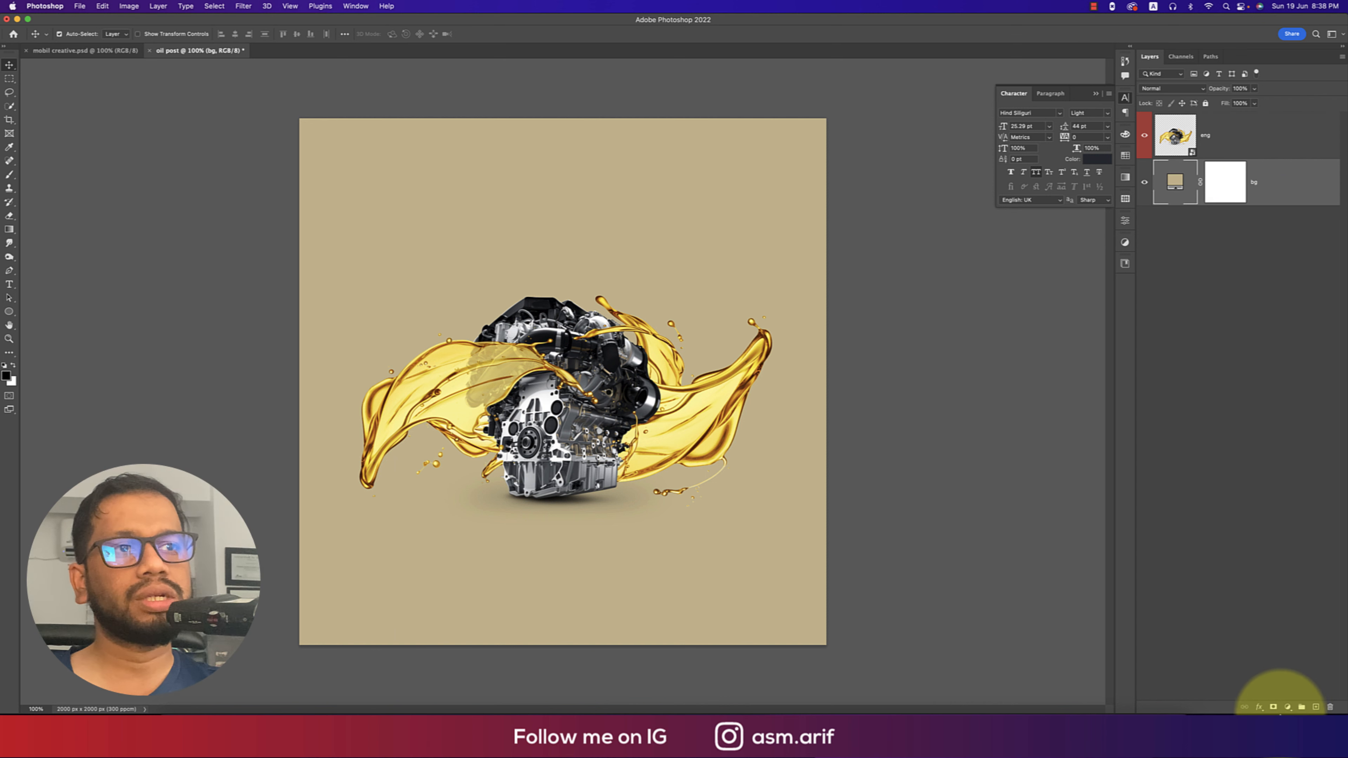
left_click(1288, 707)
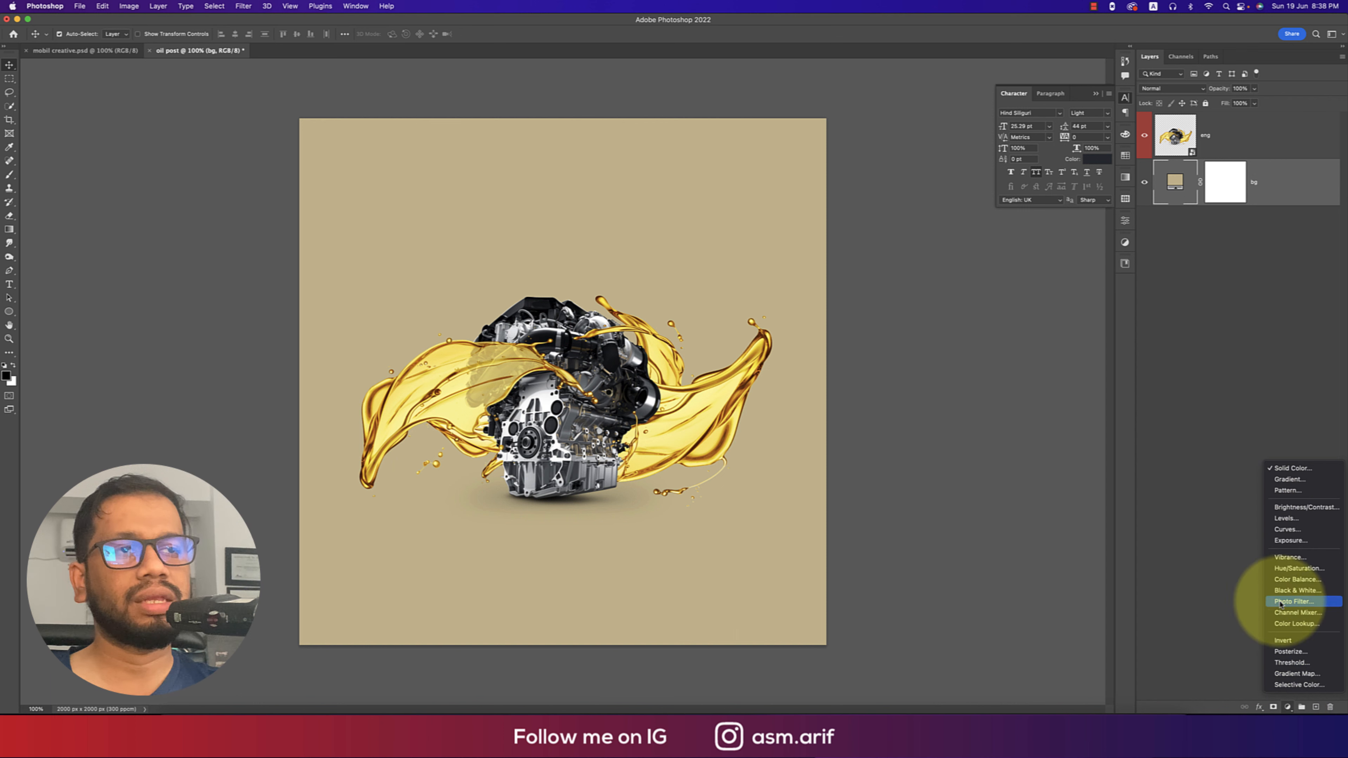
left_click(1288, 710)
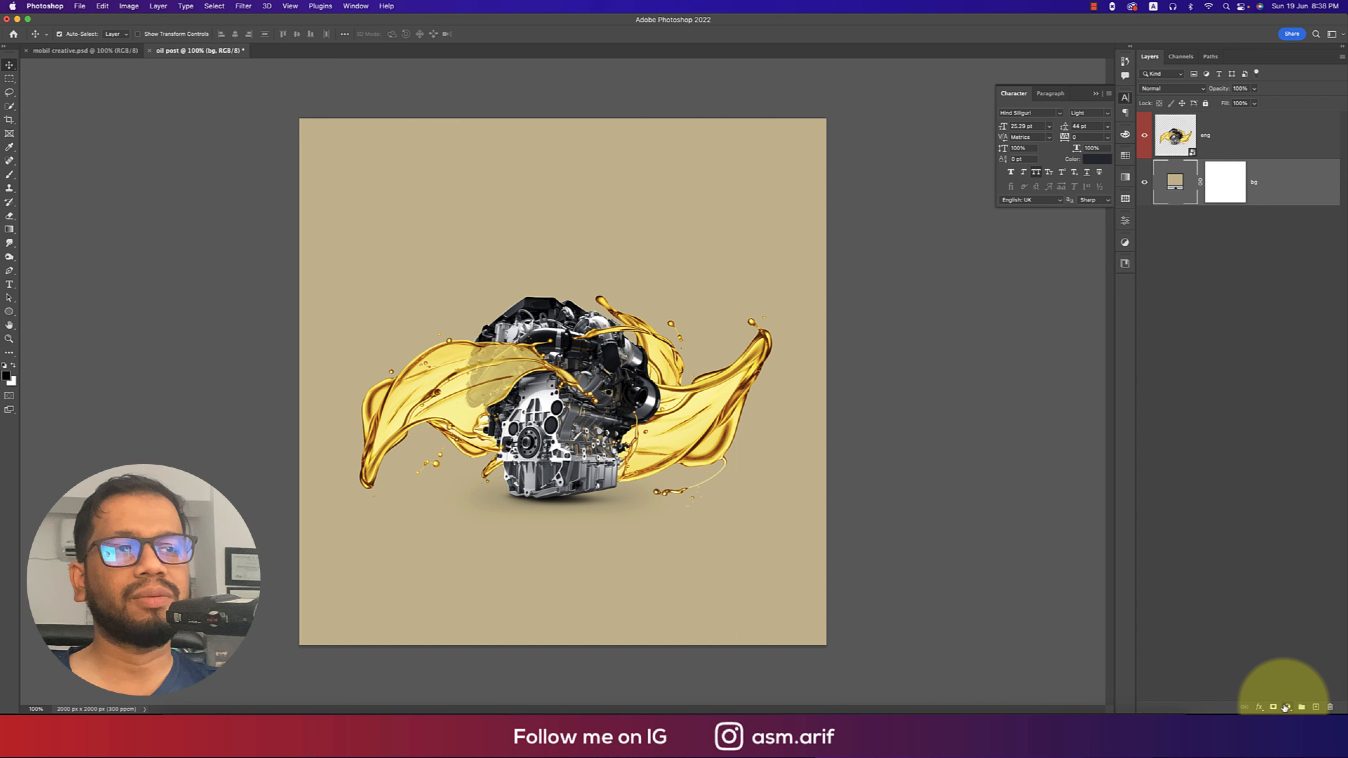
left_click(1288, 707)
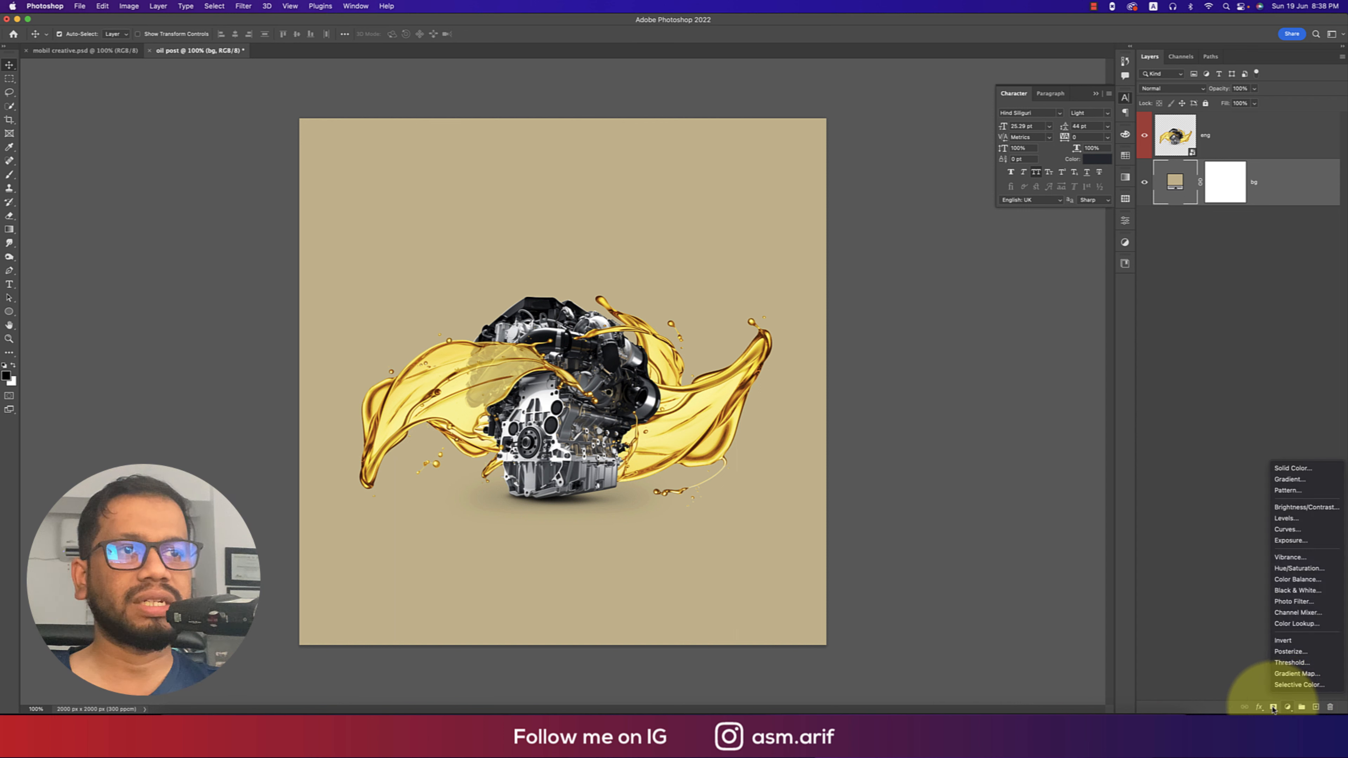
left_click(1273, 708)
left_click(1289, 708)
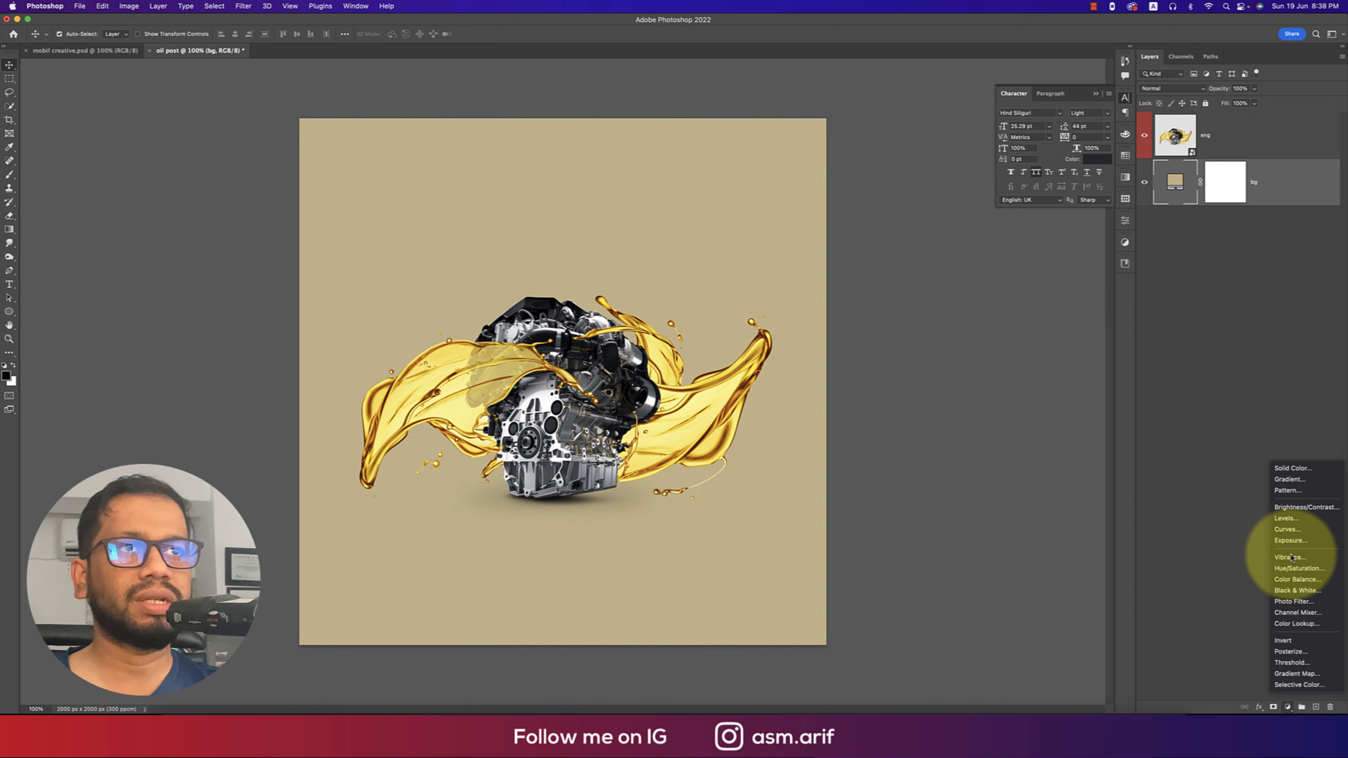
left_click(1289, 478)
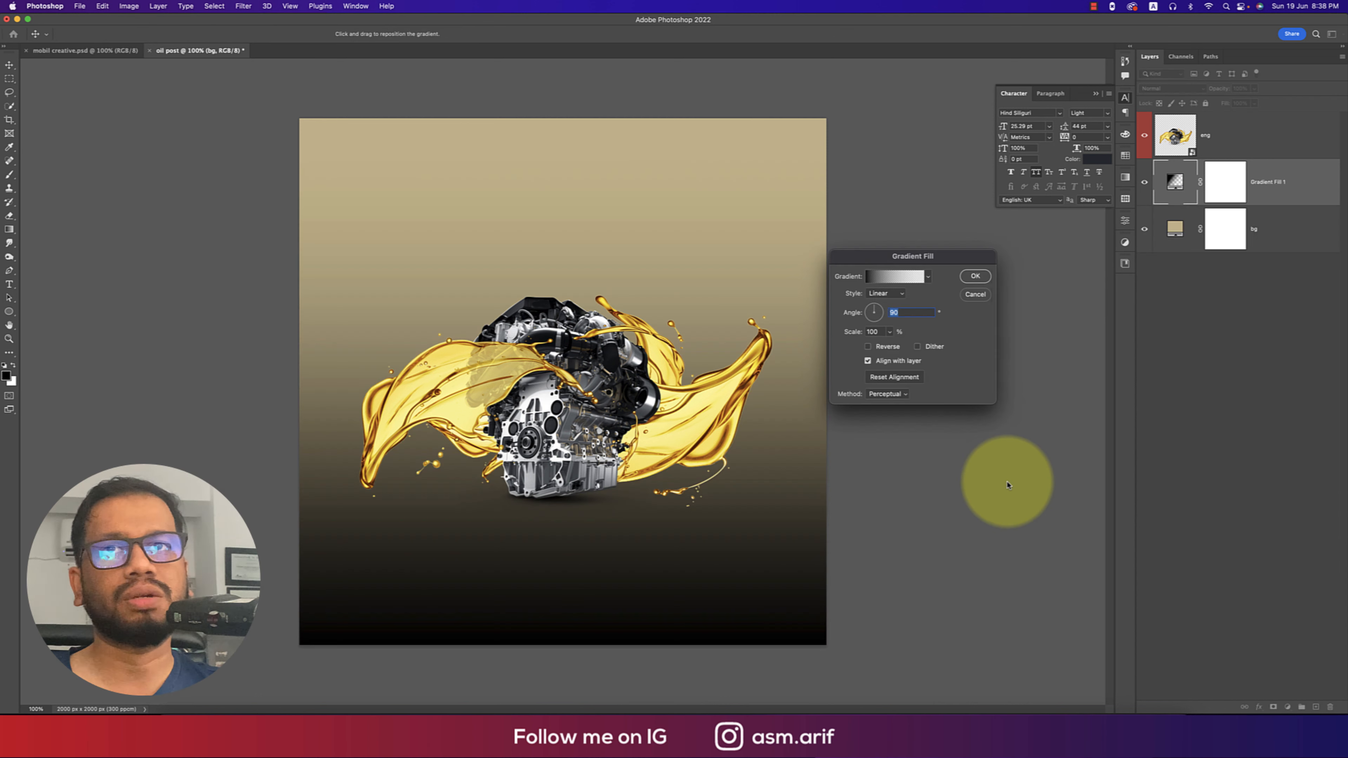
Change the gradient's black color stop at location 0% to dark gray #1e1e1e.
left_click(895, 276)
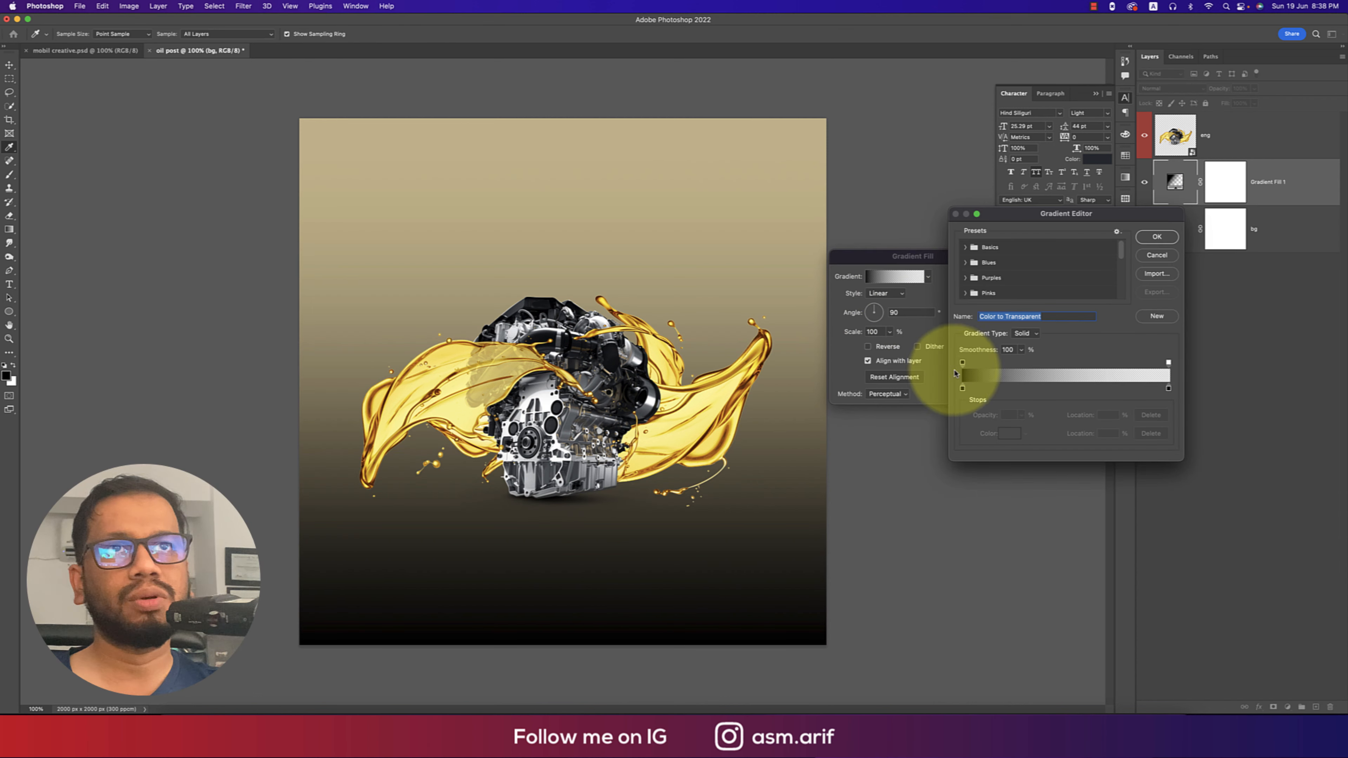
left_click(963, 388)
left_click(1007, 434)
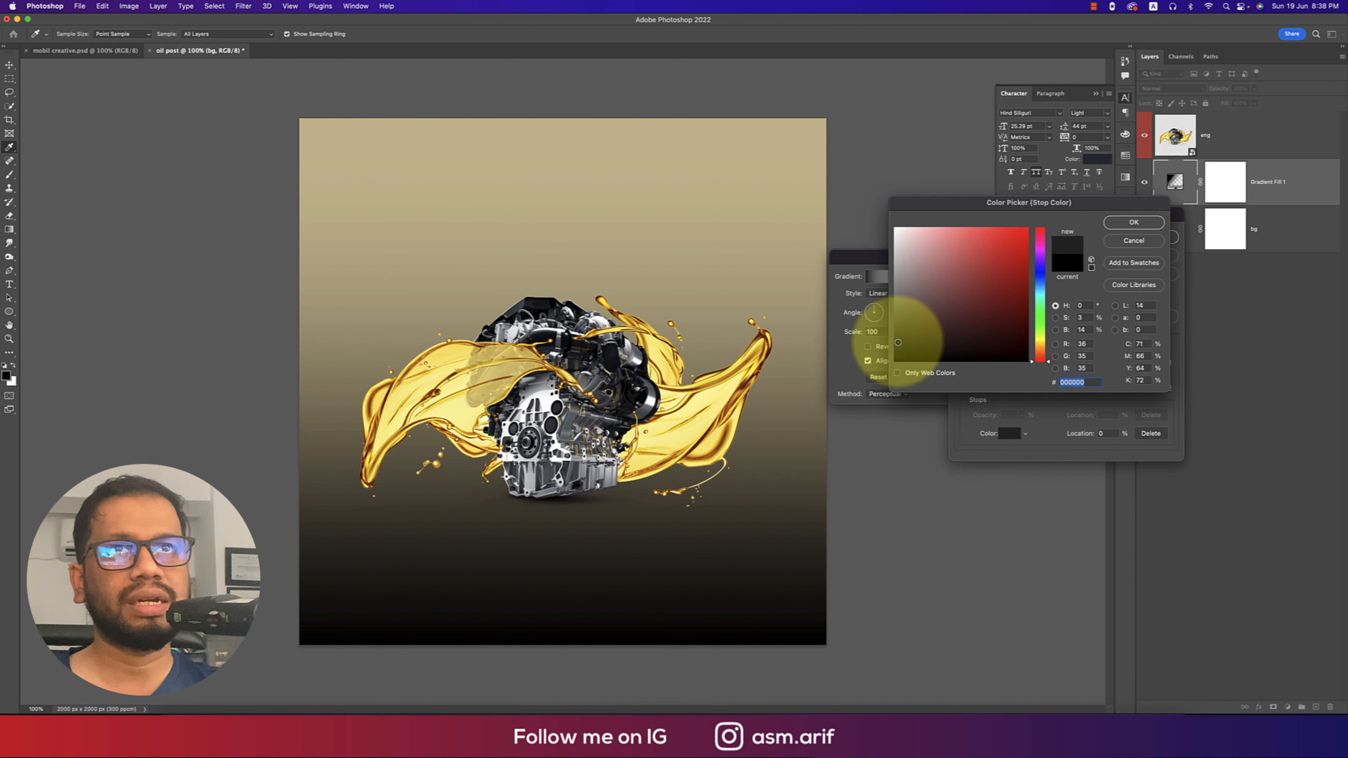
left_click_drag(898, 342, 887, 333)
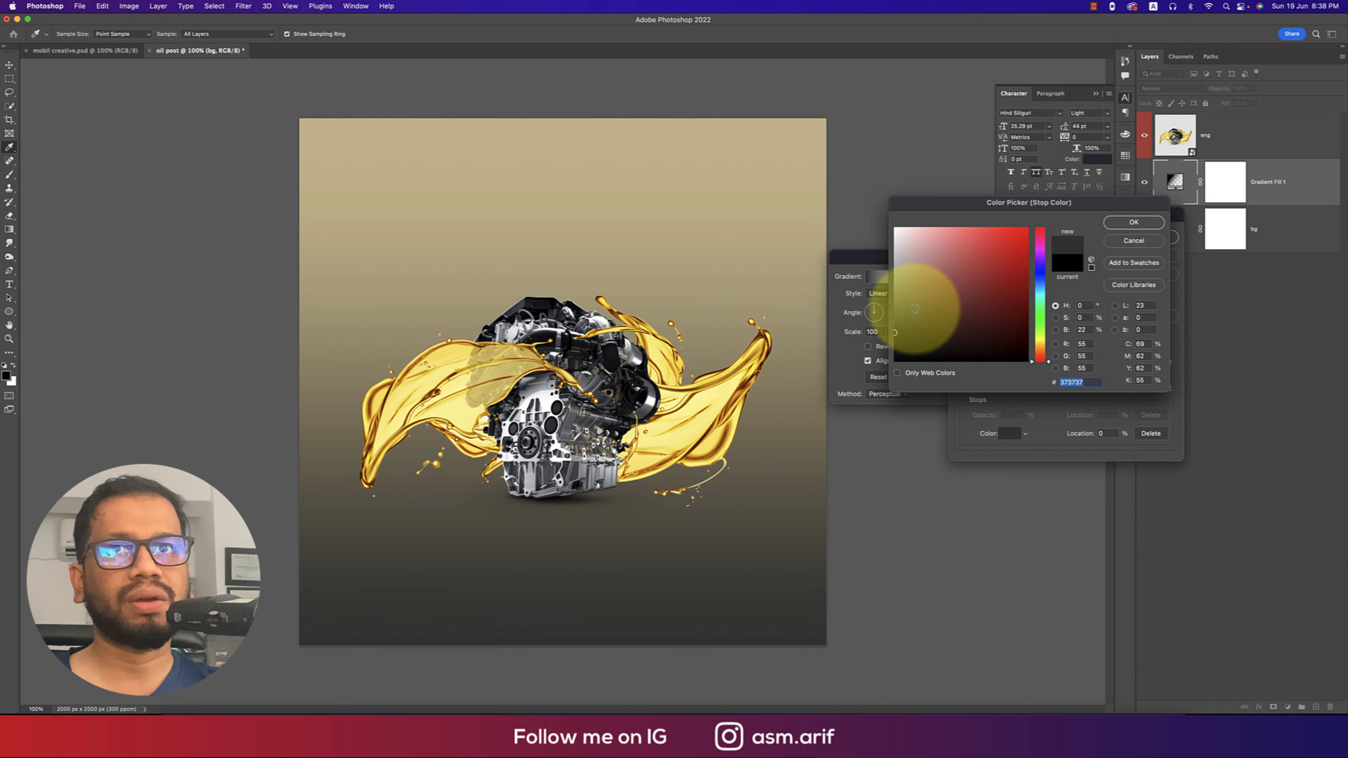
left_click(894, 346)
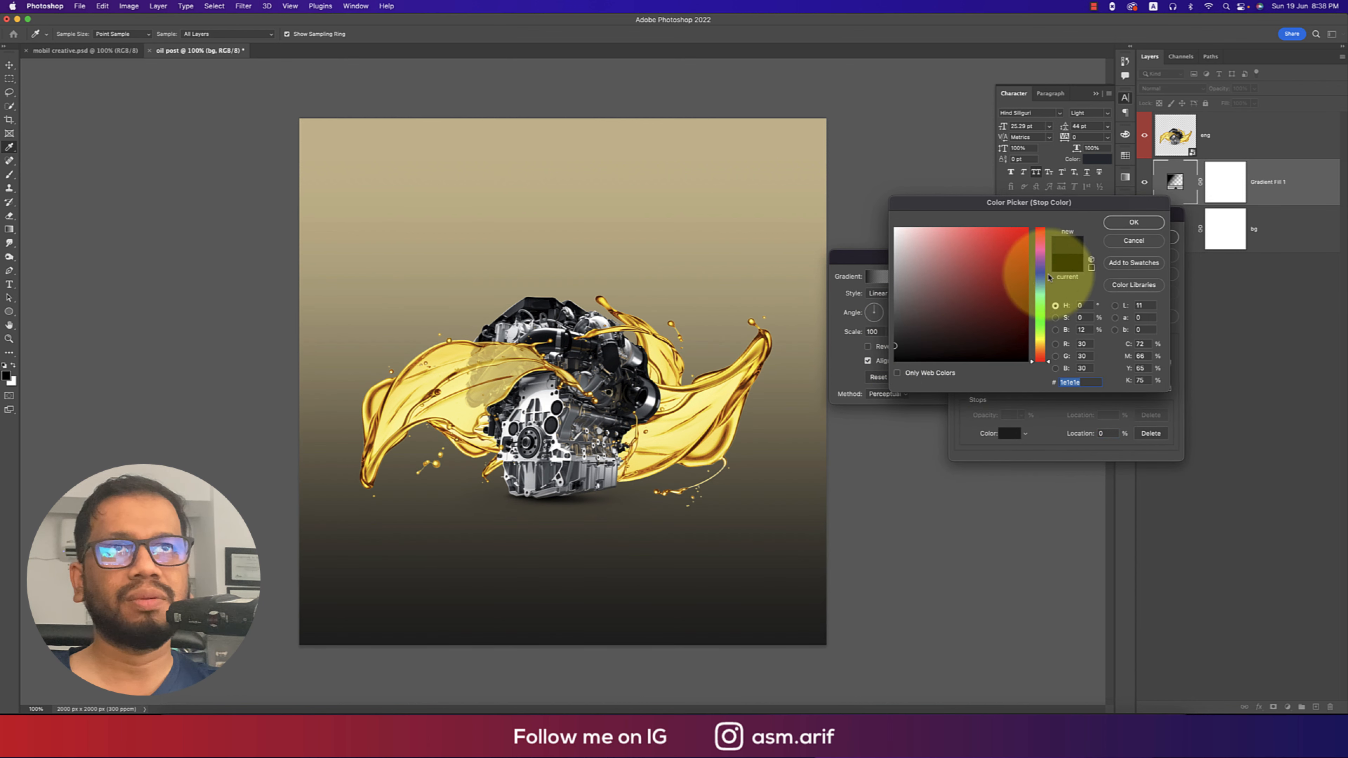
left_click(1117, 226)
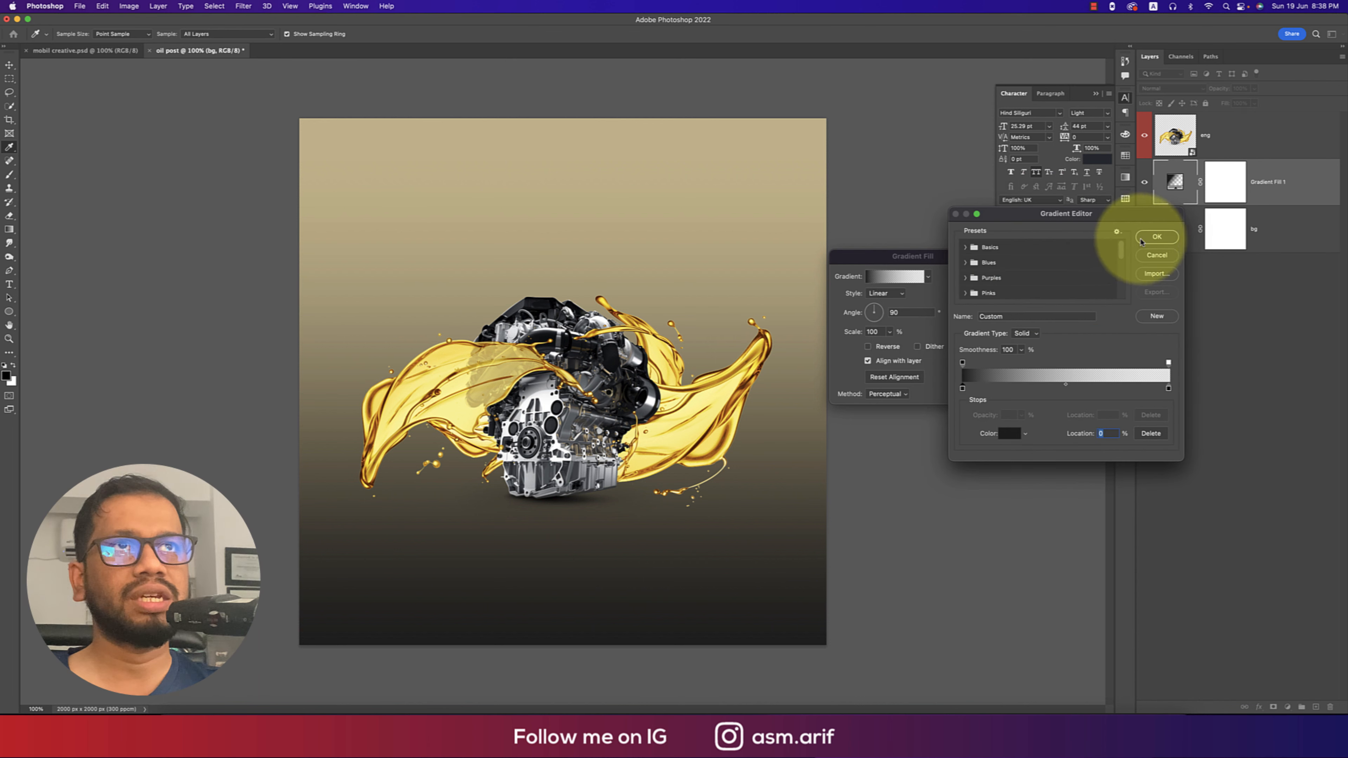
left_click(1158, 236)
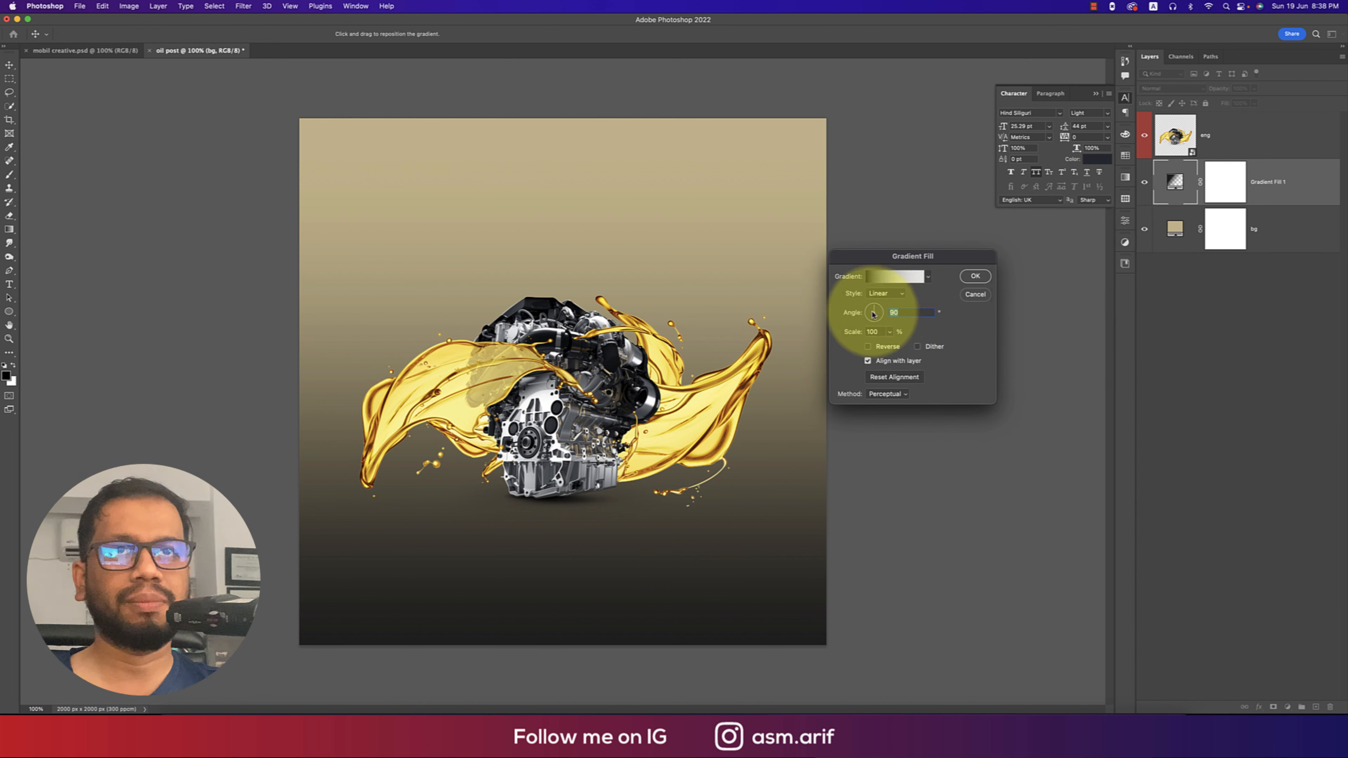
Set the gradient fill's scale to 200% and its layer blend mode to Overlay.
left_click(890, 332)
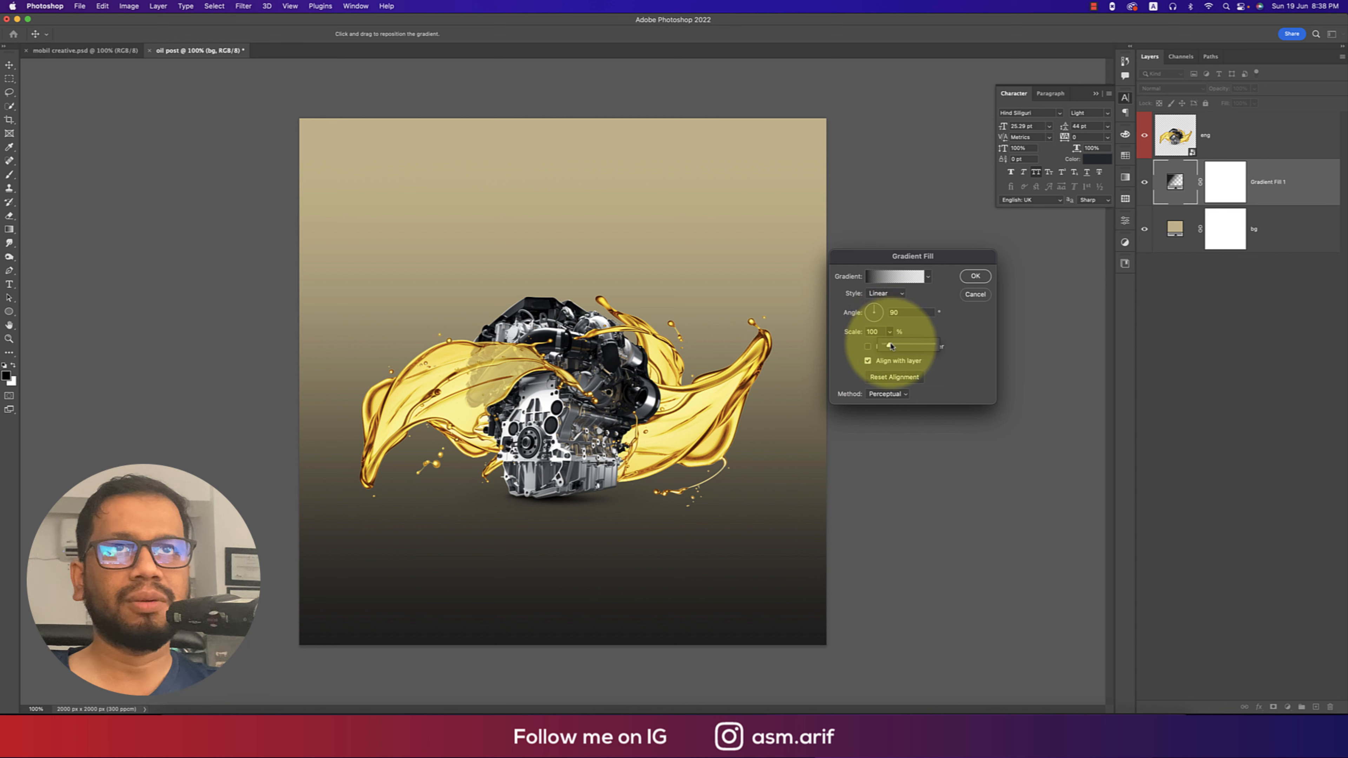
left_click(894, 347)
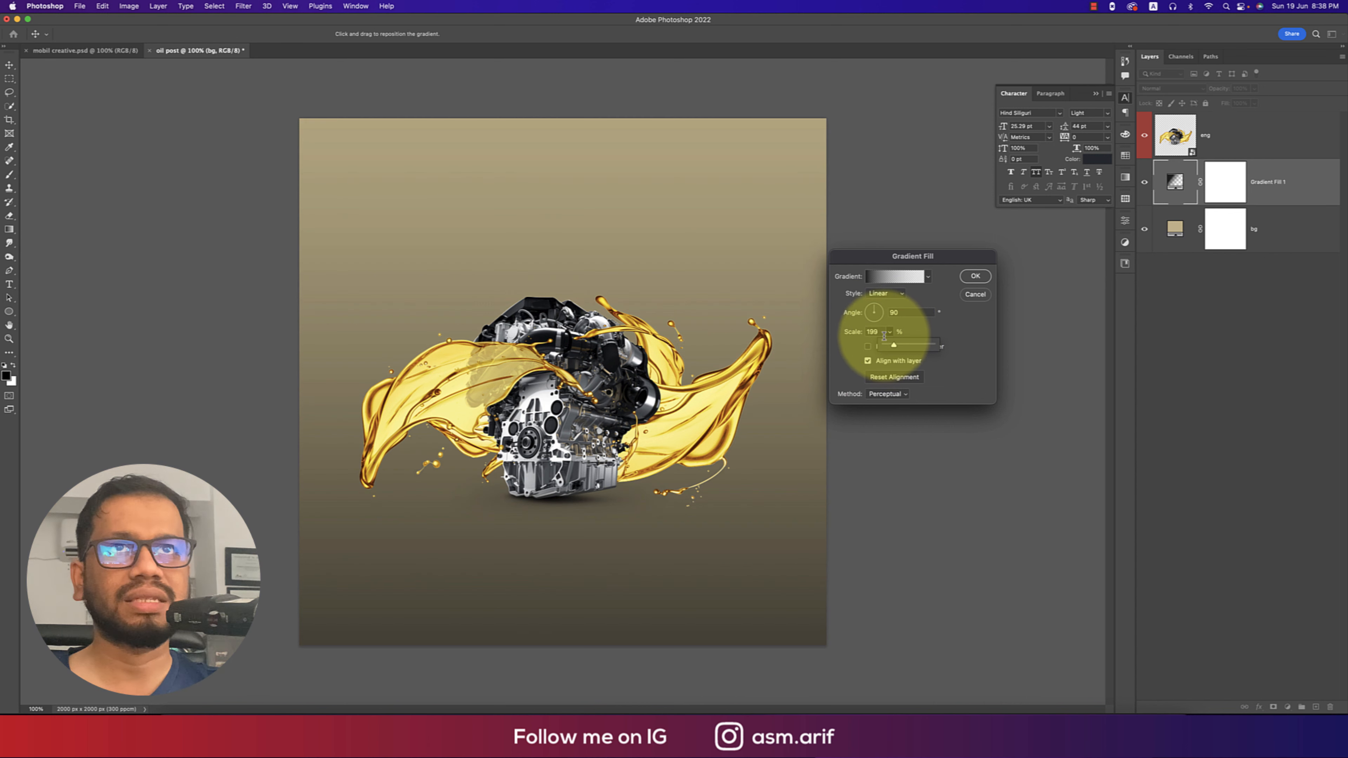
type("200")
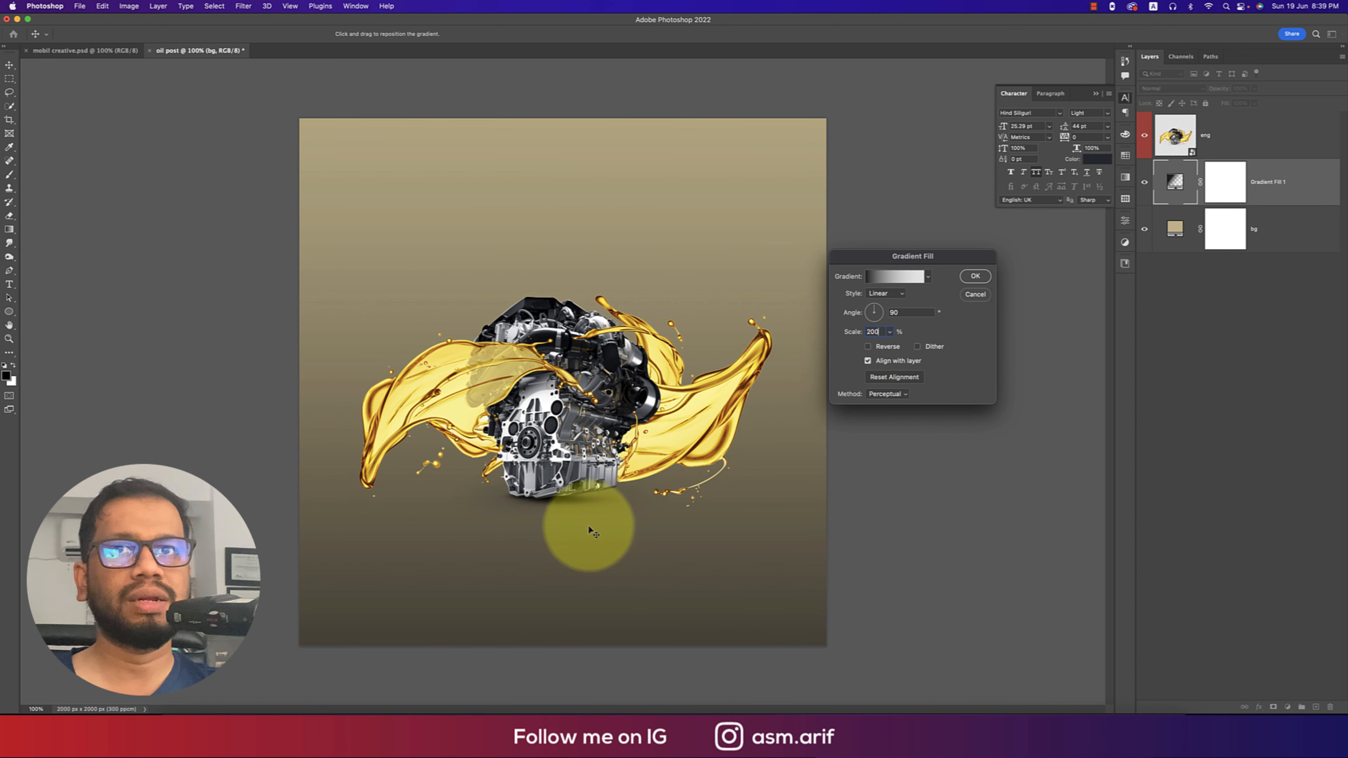
left_click(975, 275)
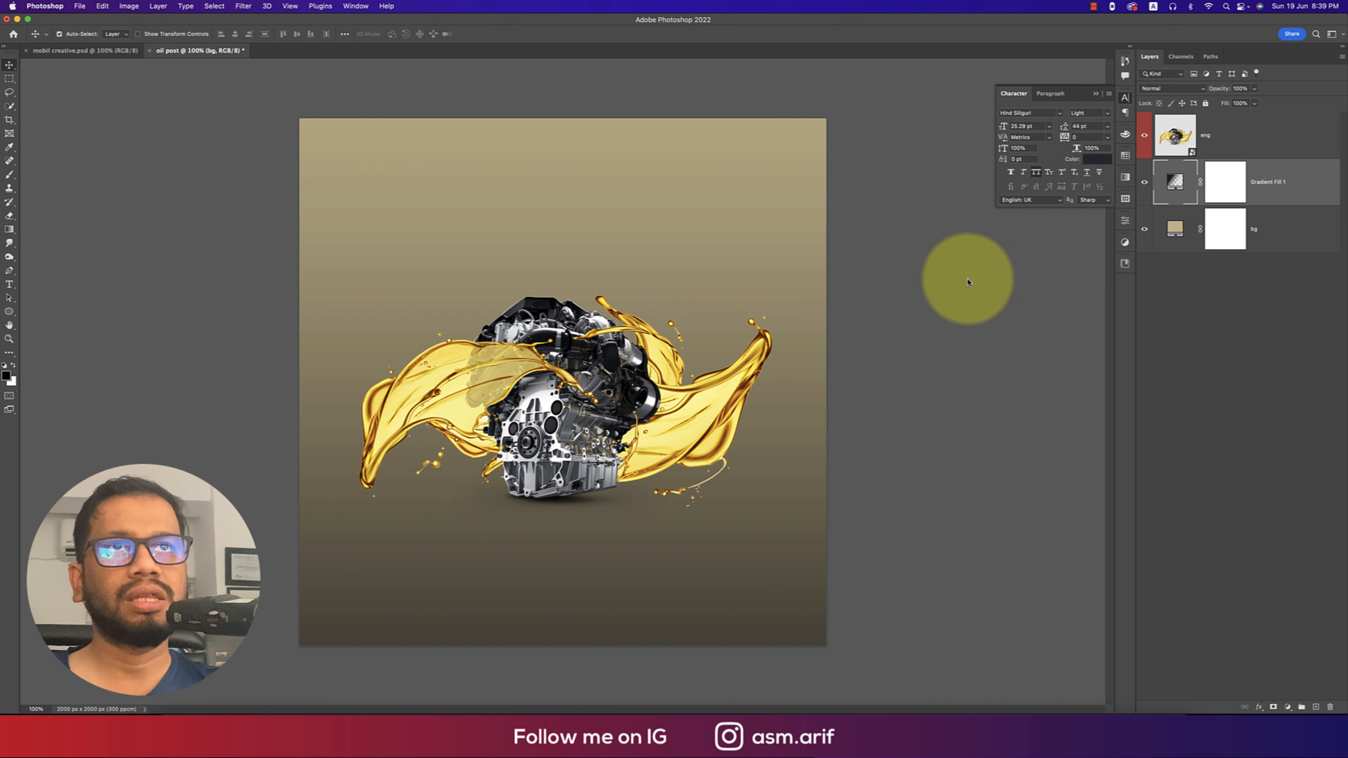
left_click(1173, 88)
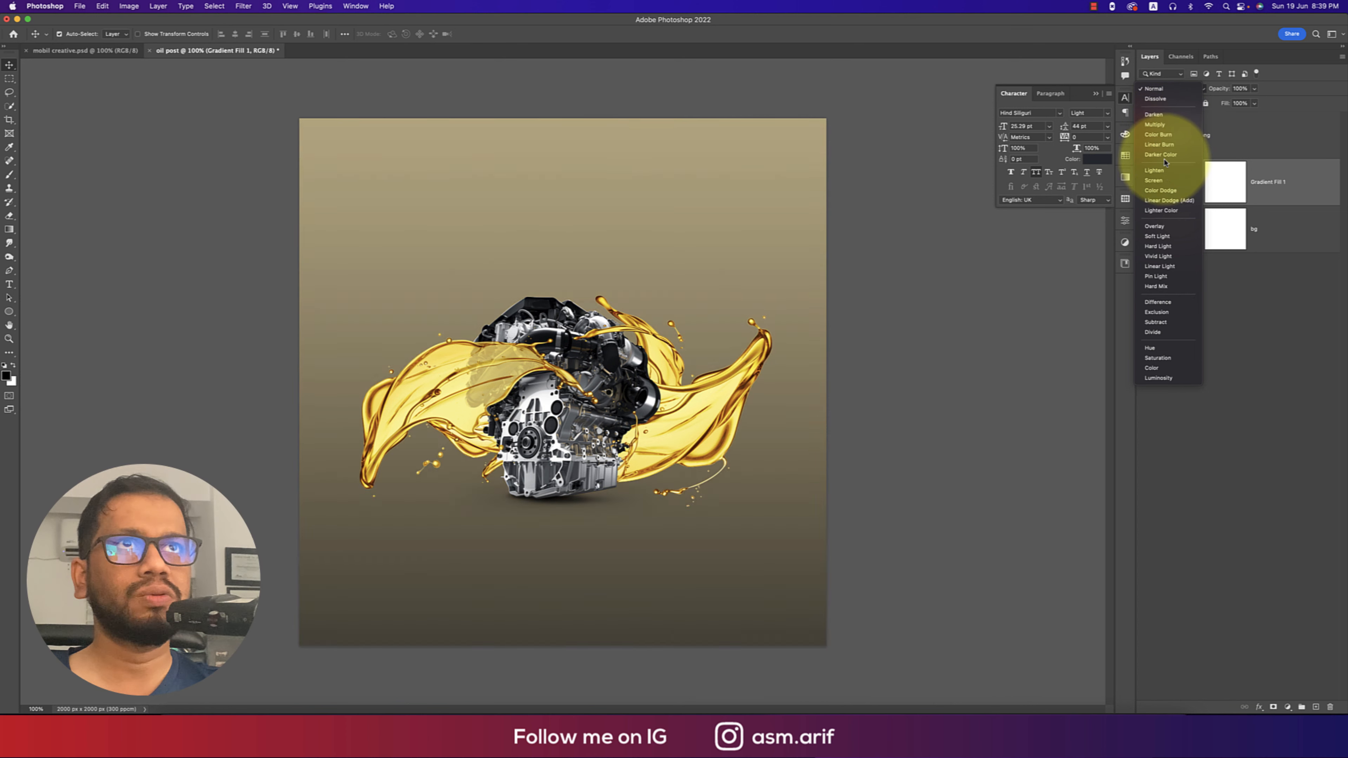
left_click(1163, 227)
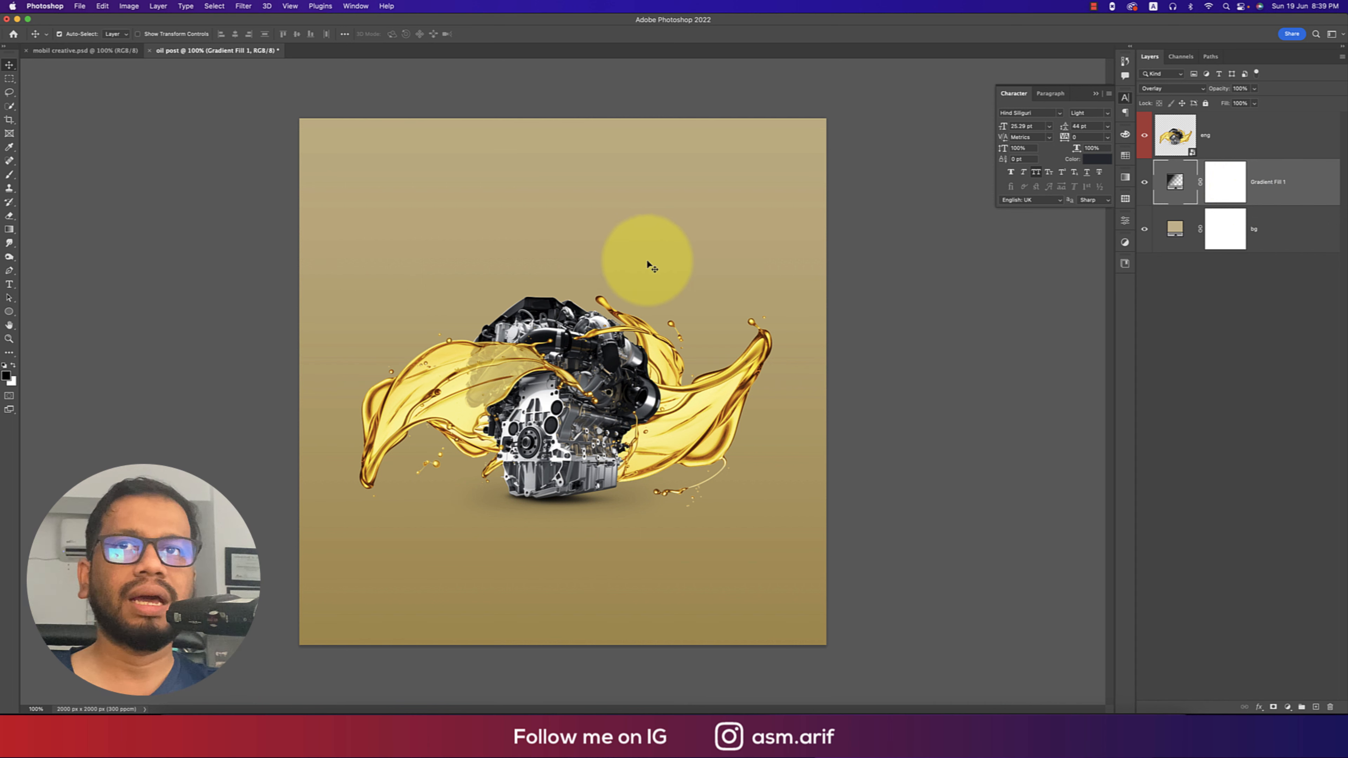
Change the bg layer's fill color to a lighter tan, #d3c58d.
left_click(687, 429)
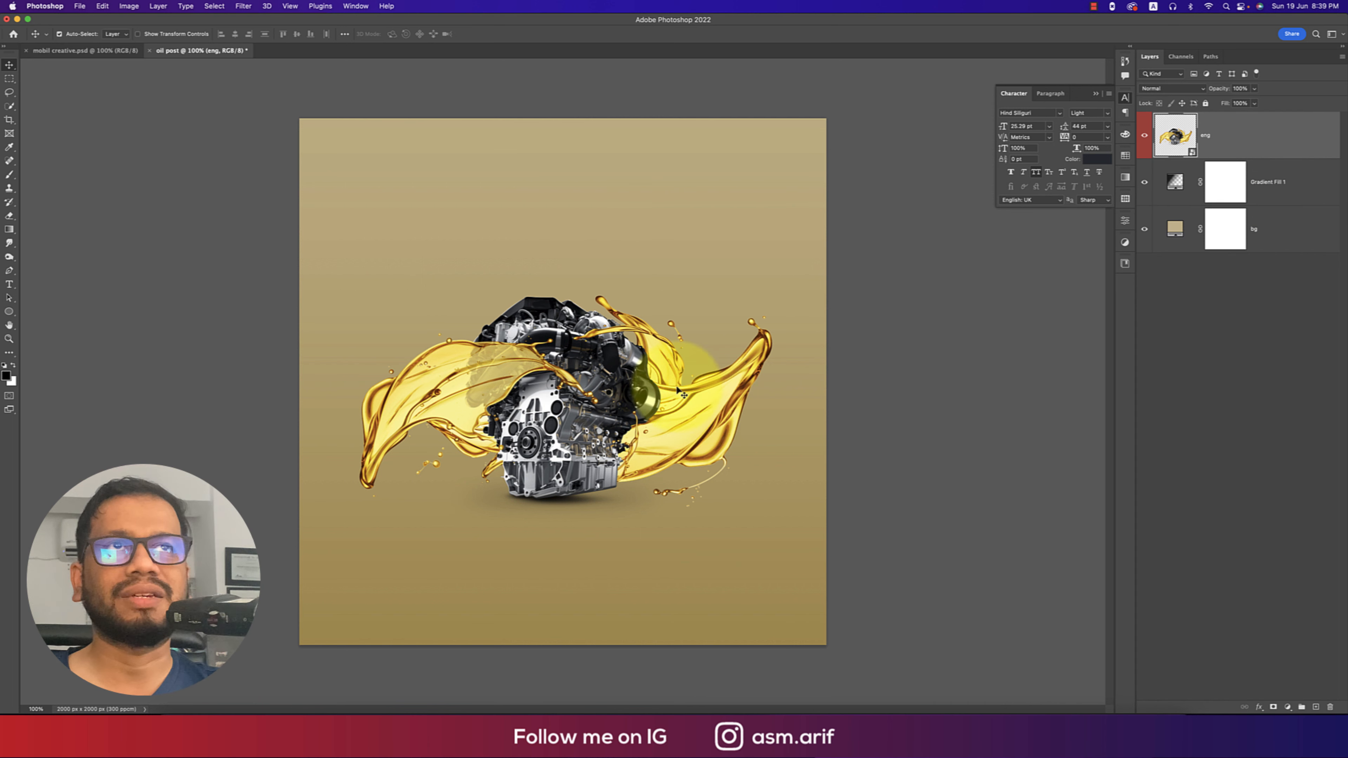
double_click(1174, 222)
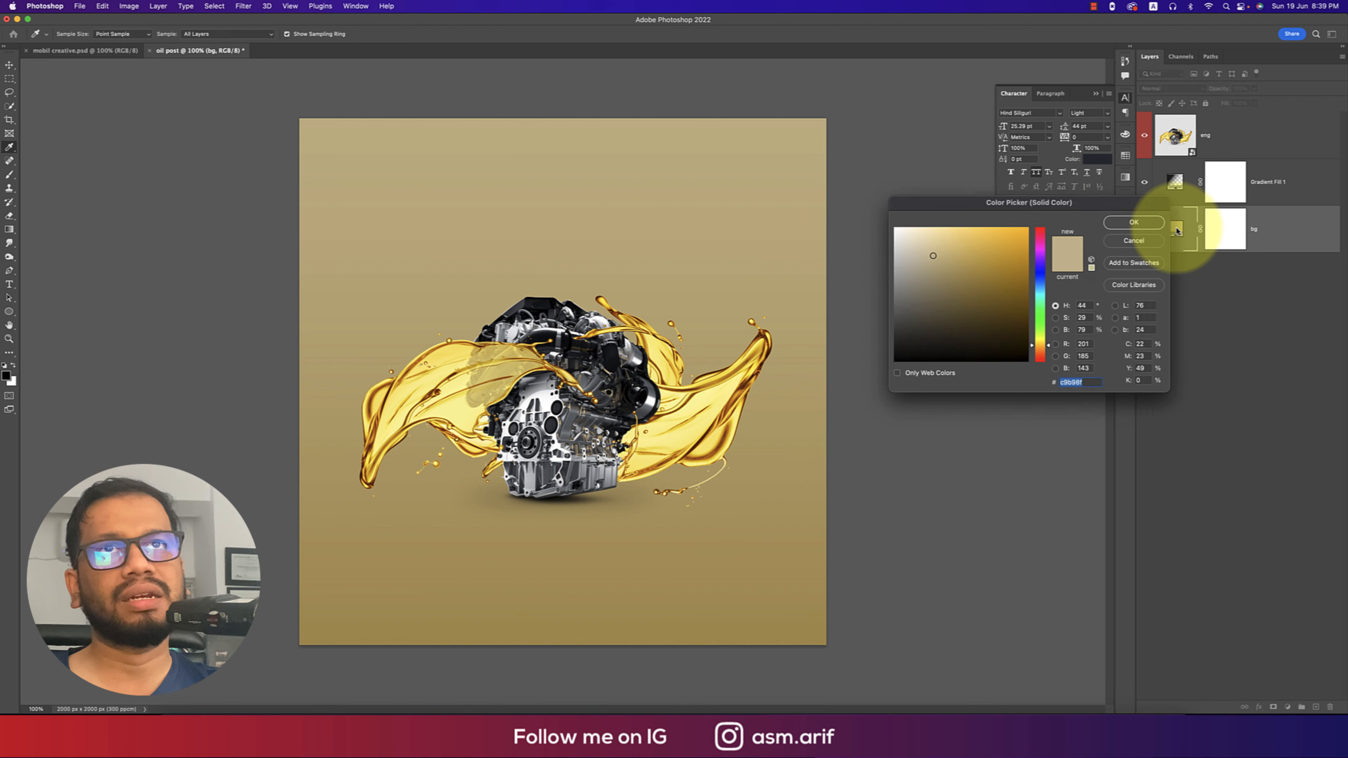
left_click(734, 389)
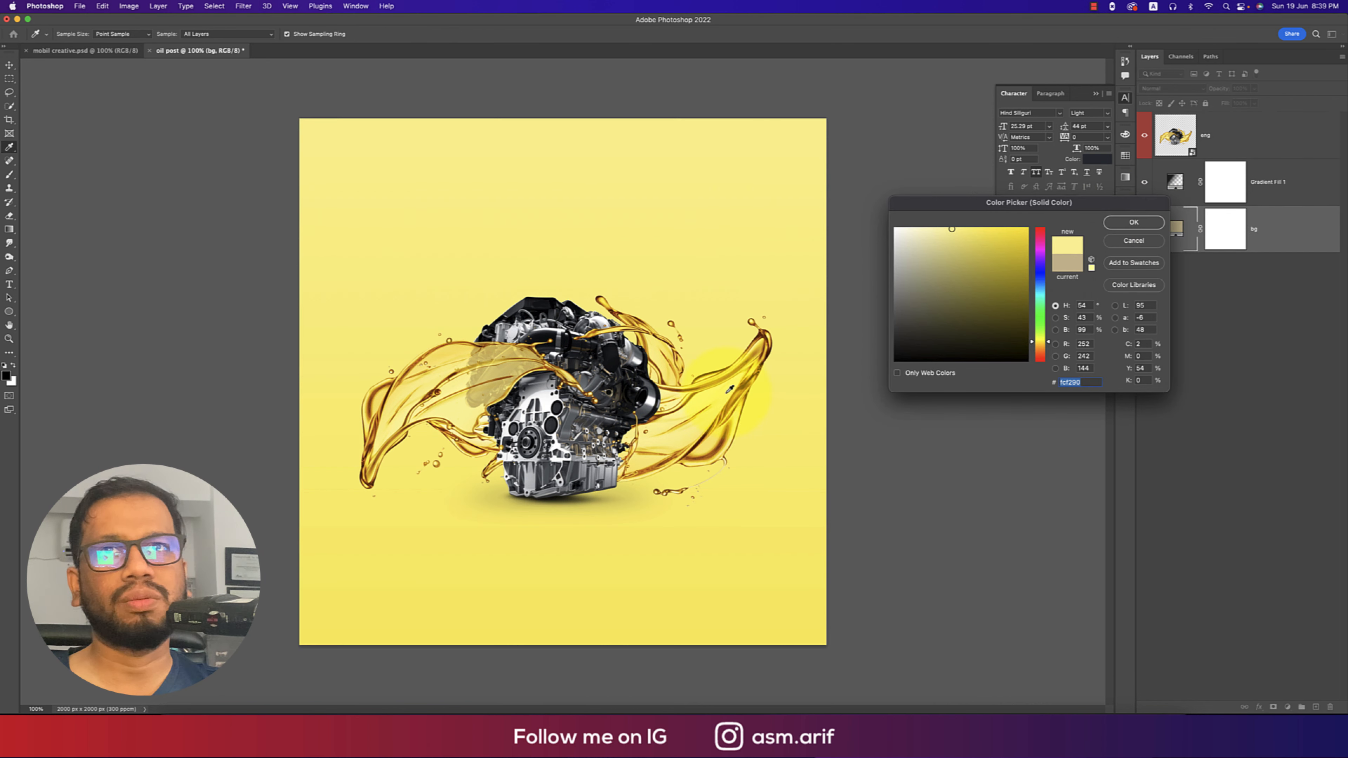
left_click(690, 424)
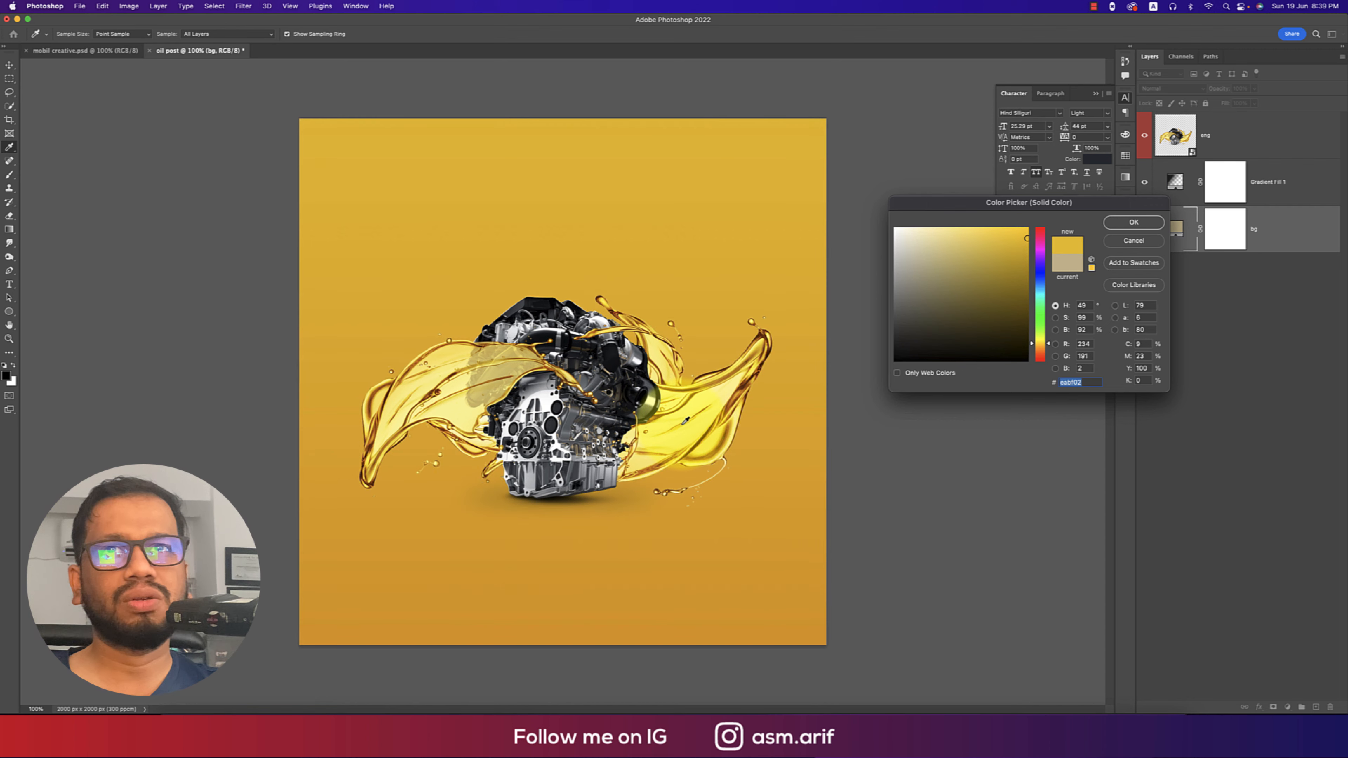
left_click(933, 256)
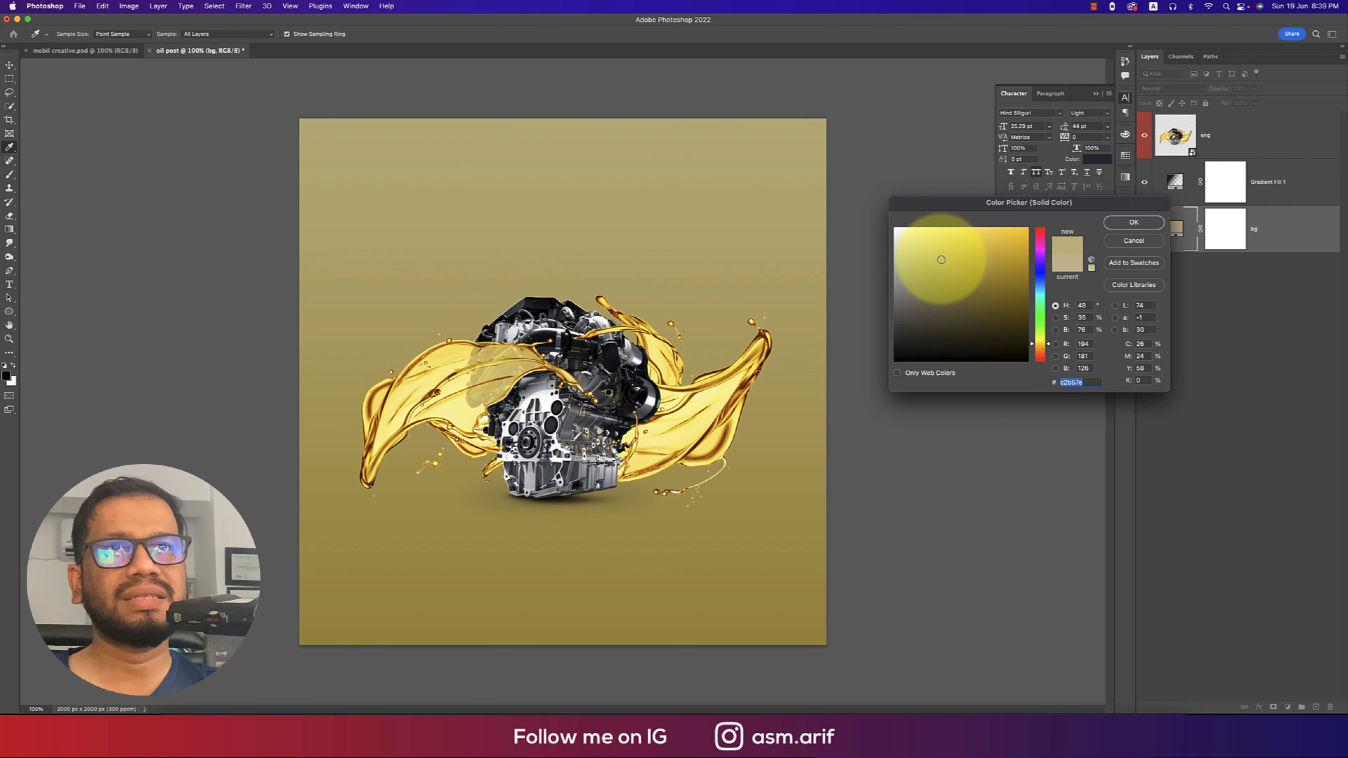
left_click(935, 272)
mouse_move(936, 271)
left_mouse_down()
mouse_move(938, 232)
mouse_move(938, 250)
left_mouse_up()
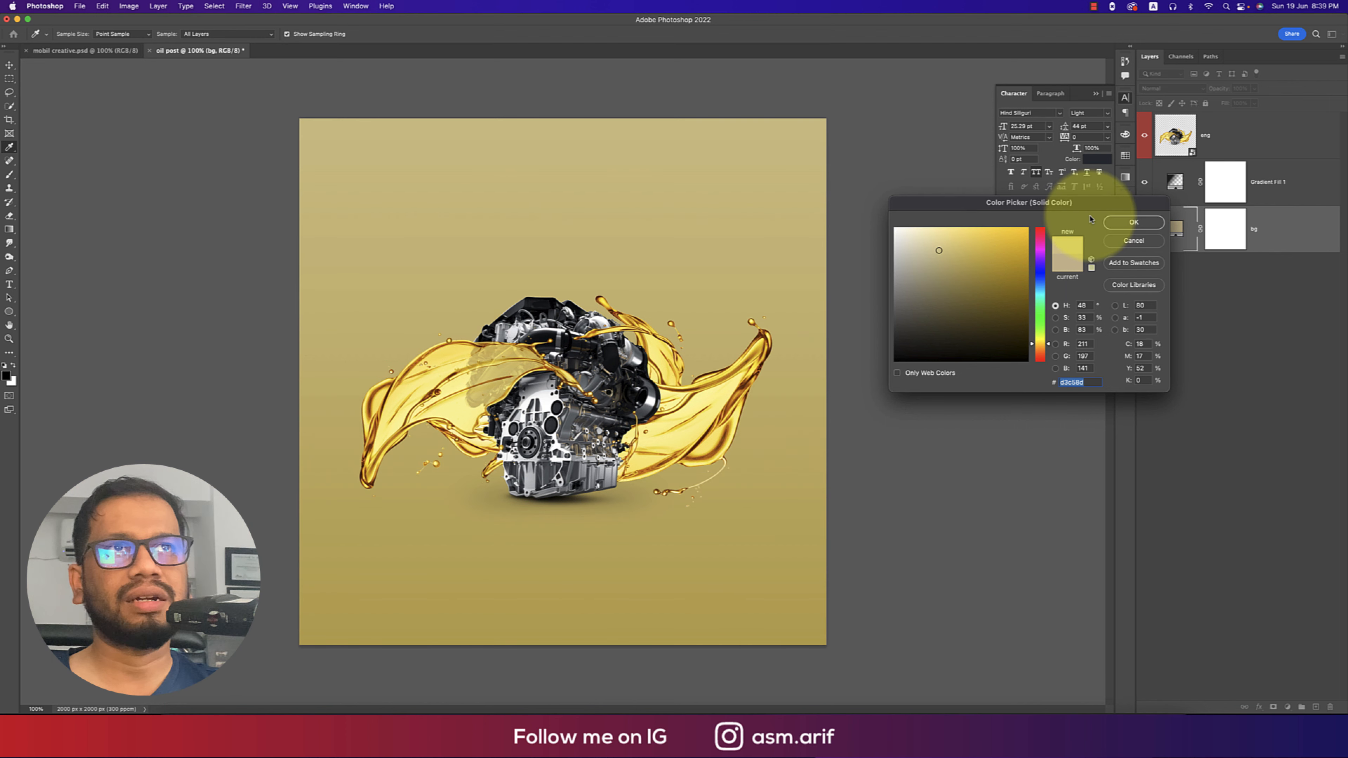
Compare the background with and without the gradient fill, and check the gradient's settings.
left_click(1144, 183)
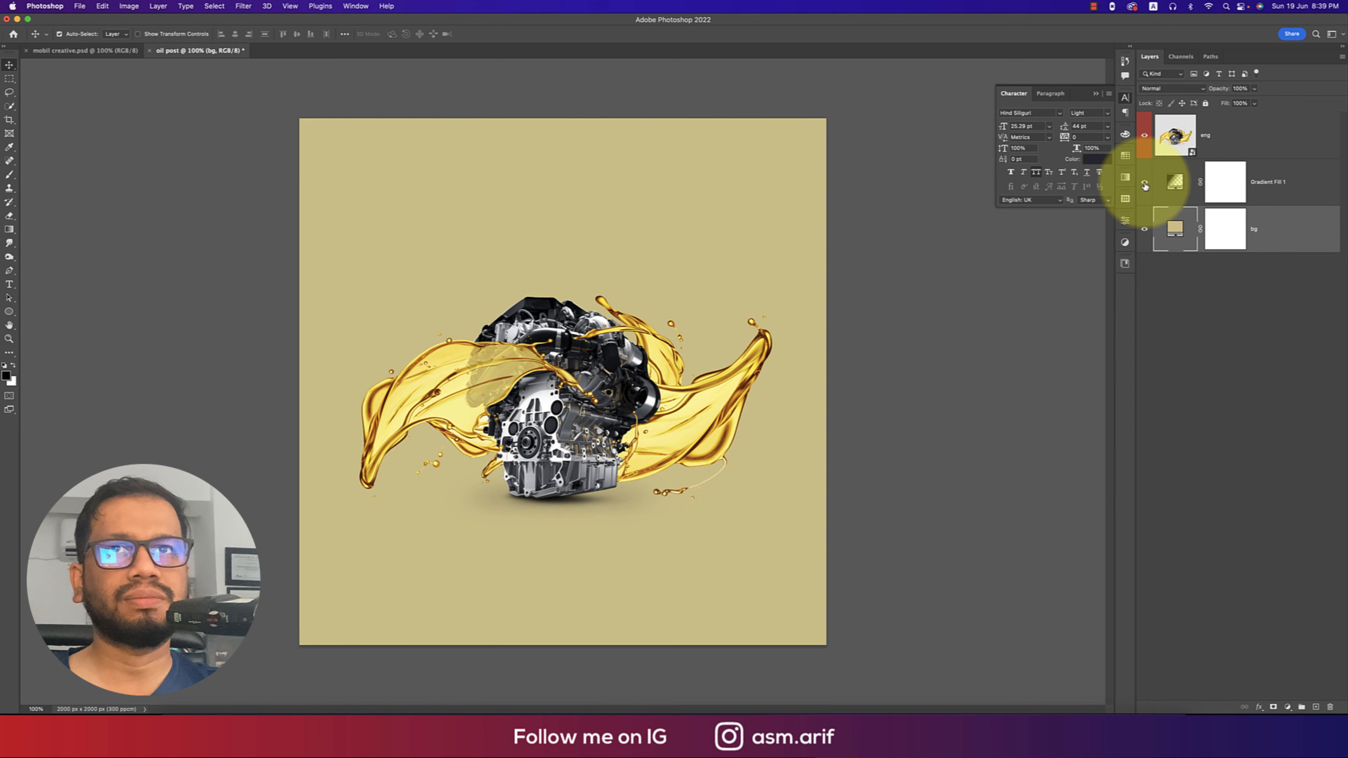
left_click(1145, 183)
double_click(1175, 181)
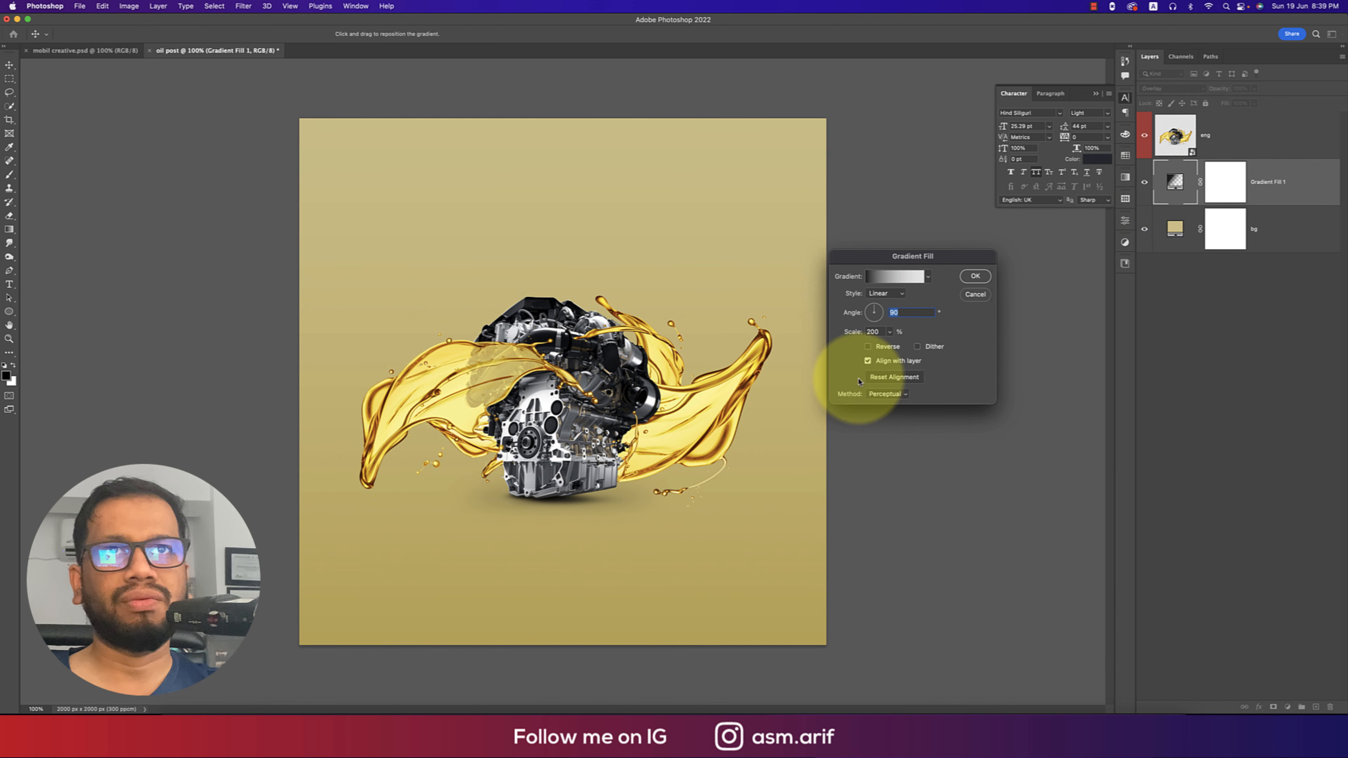
left_click(972, 276)
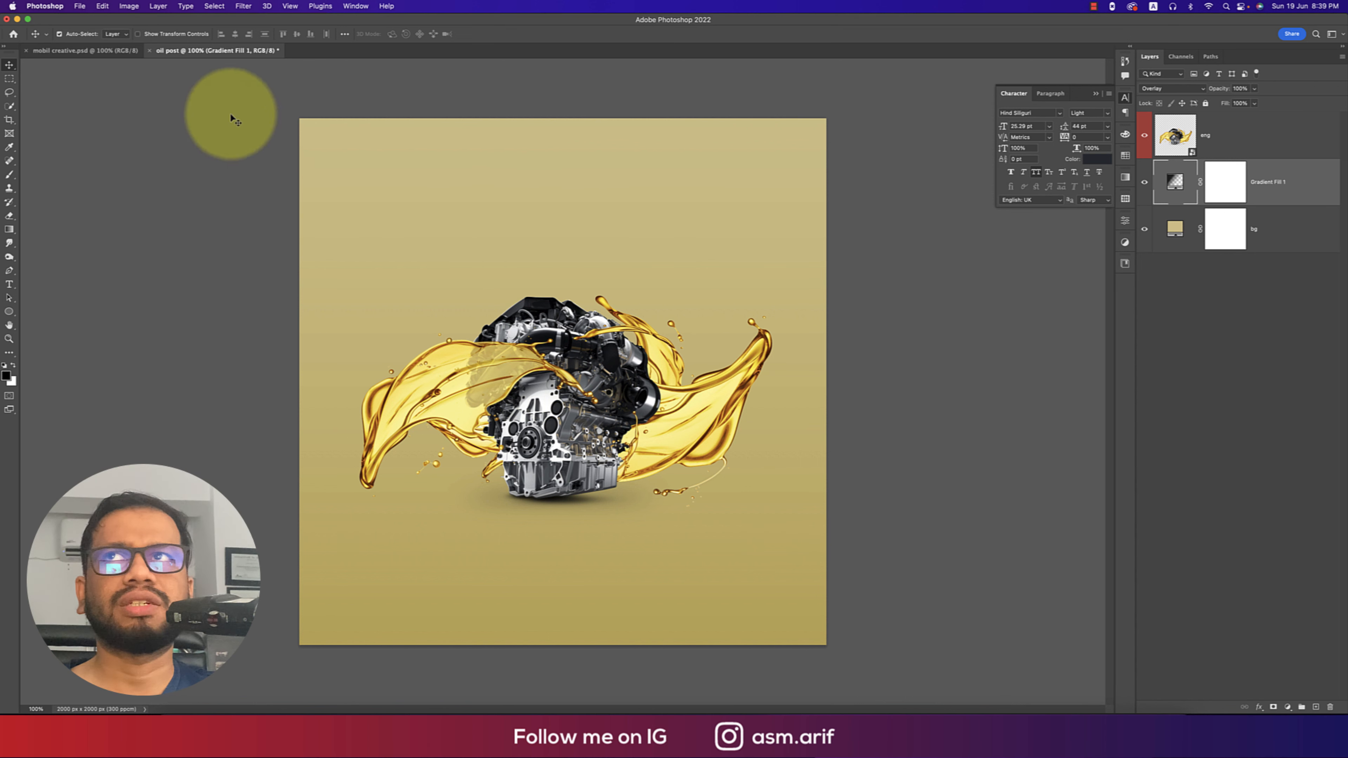
Switch to Chrome to view the Hind Siliguri font page on okkhor52.com, and return to Photoshop.
left_click(402, 711)
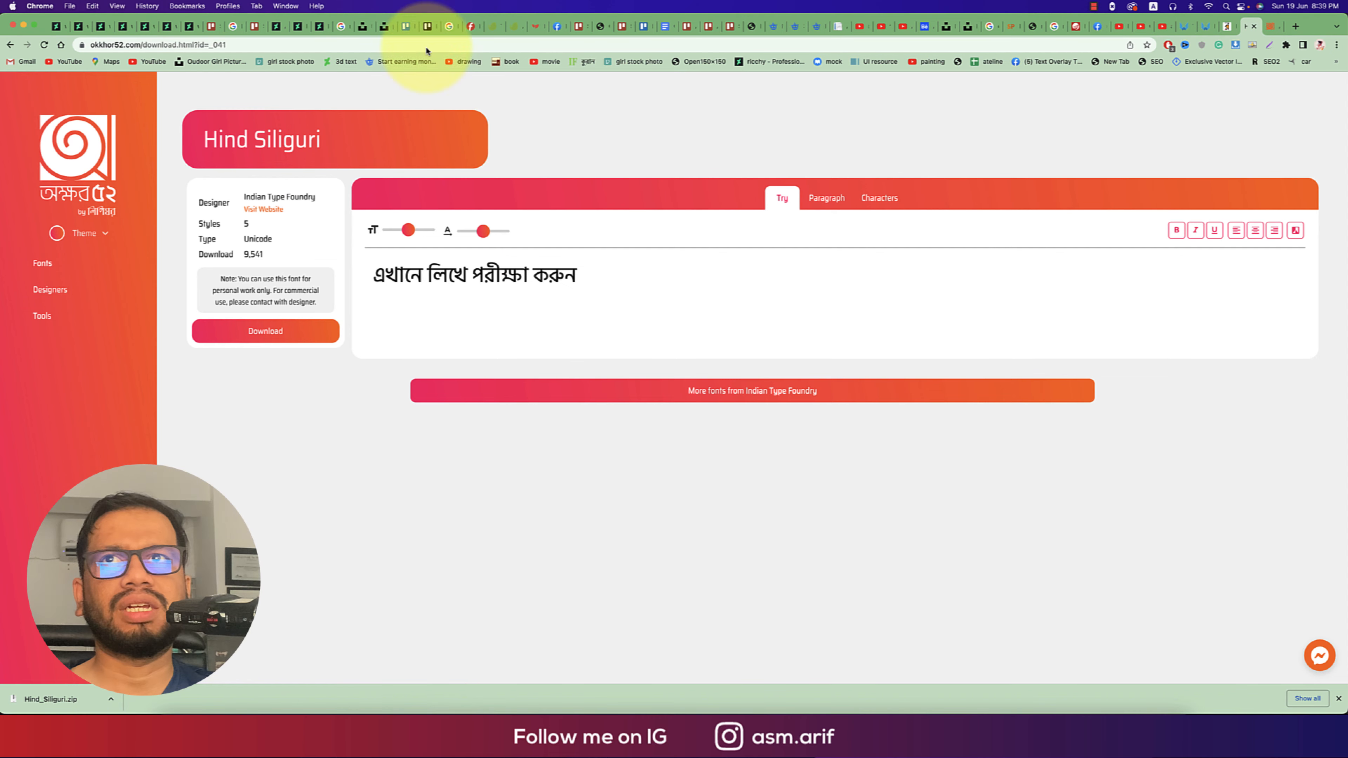
left_click(247, 46)
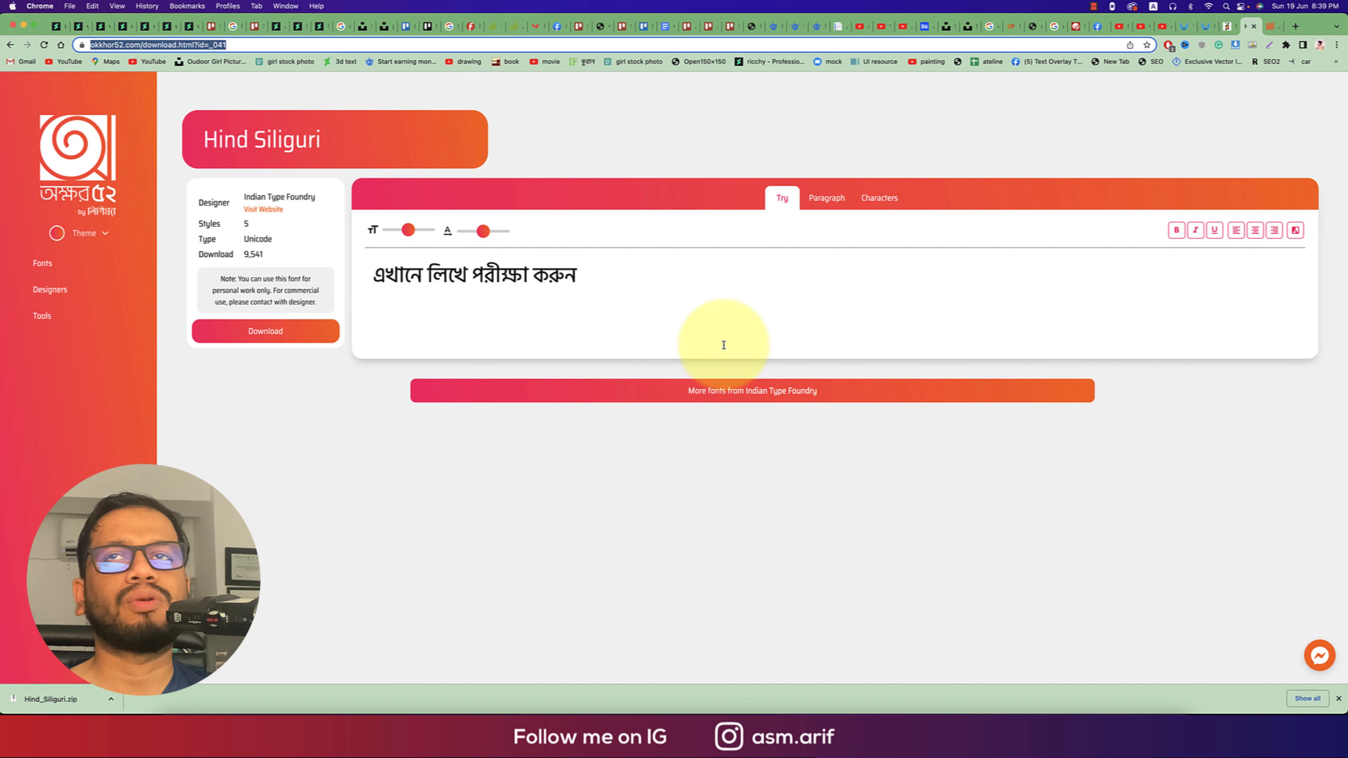
left_click(607, 484)
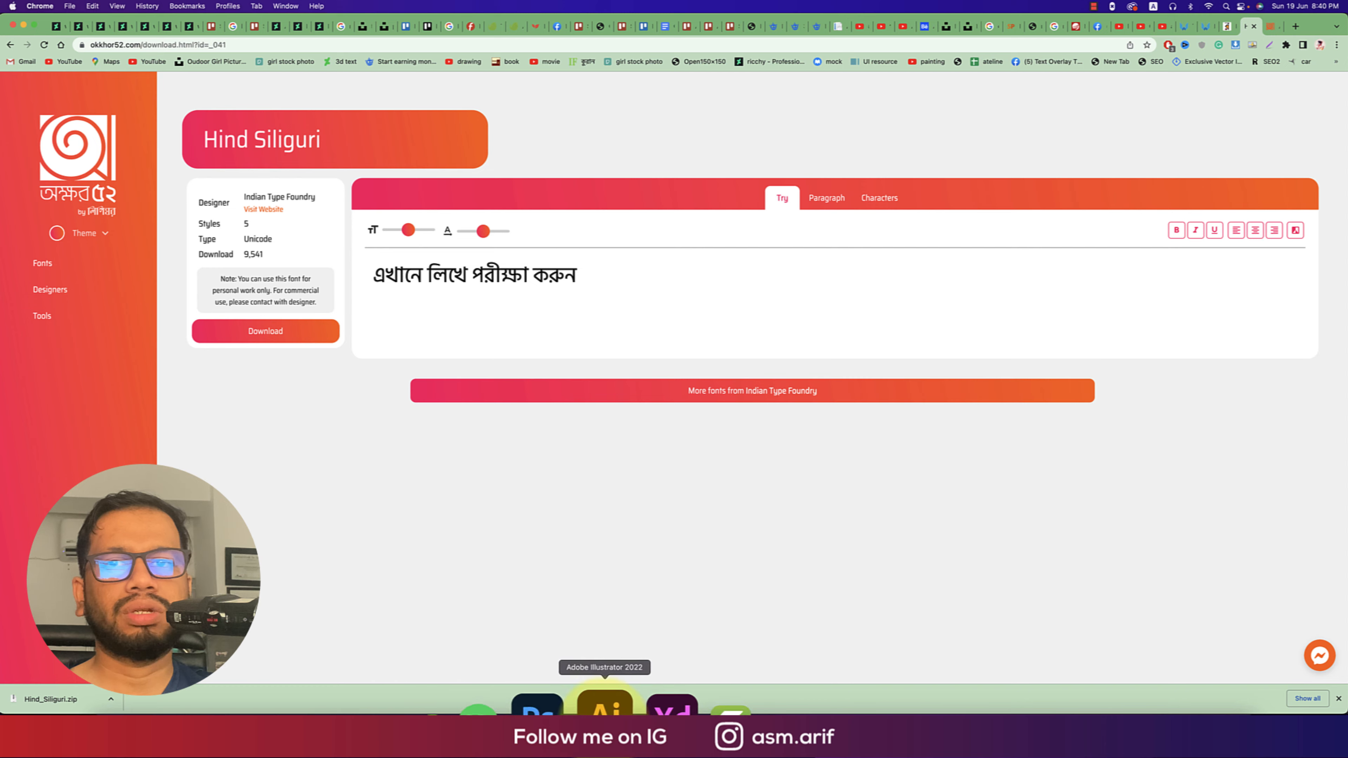
left_click(542, 704)
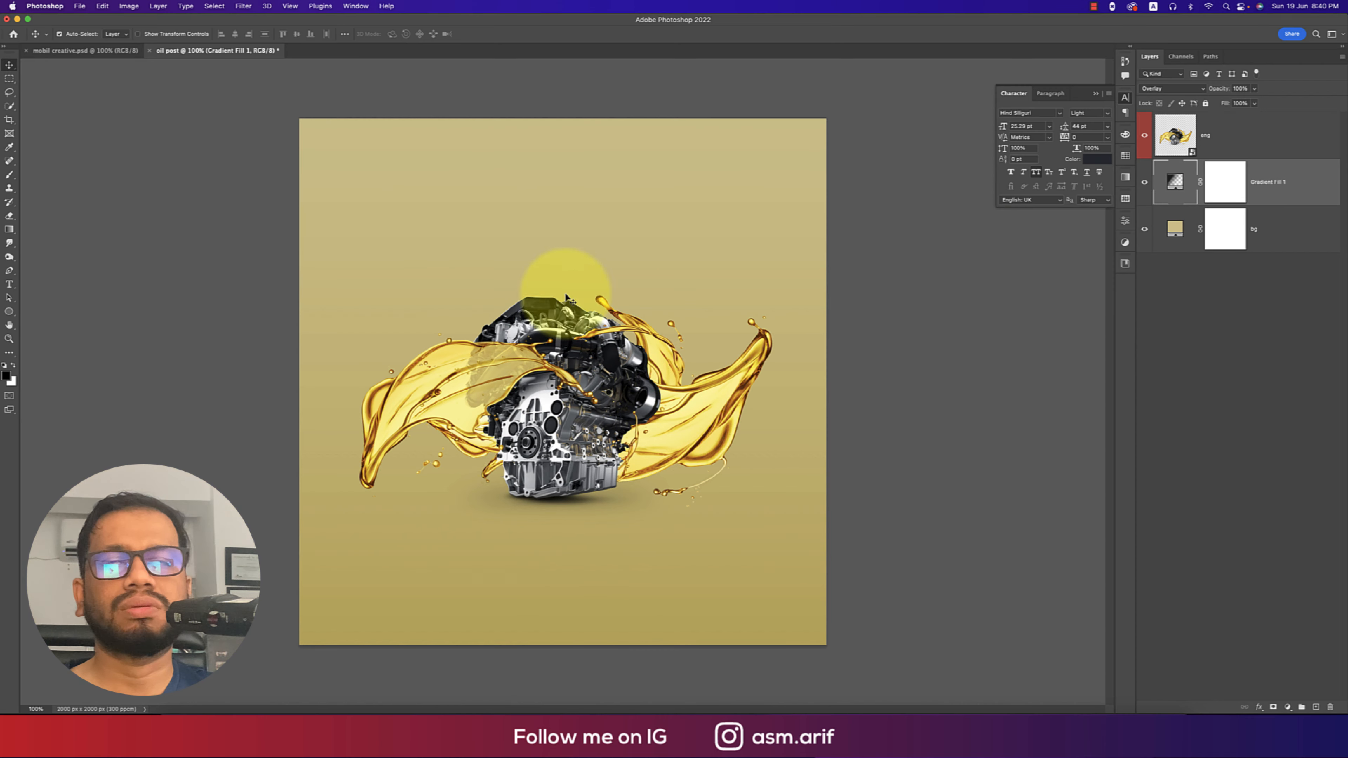
Place the Mobil logo image from Downloads as embedded, scaled to about 1.27%, in the canvas's lower-right corner.
left_click(1096, 93)
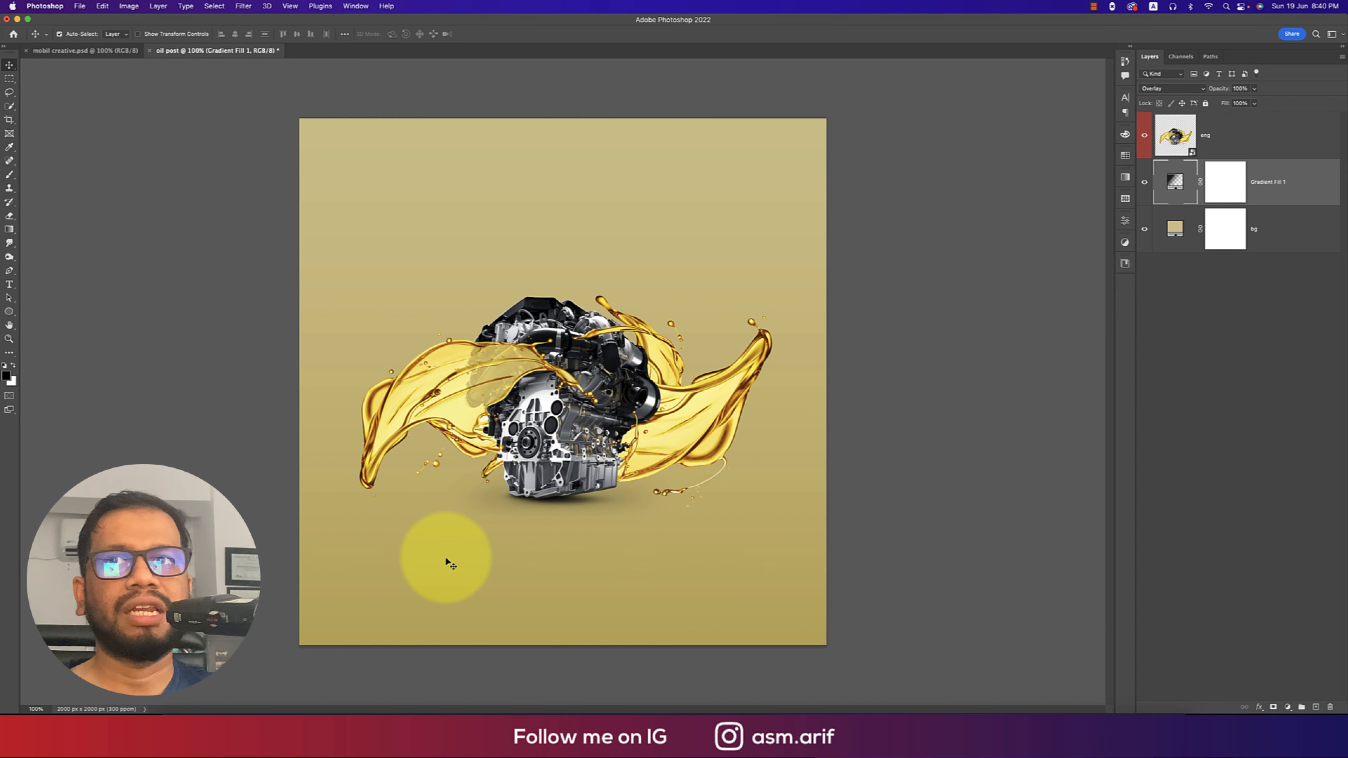
left_click(80, 6)
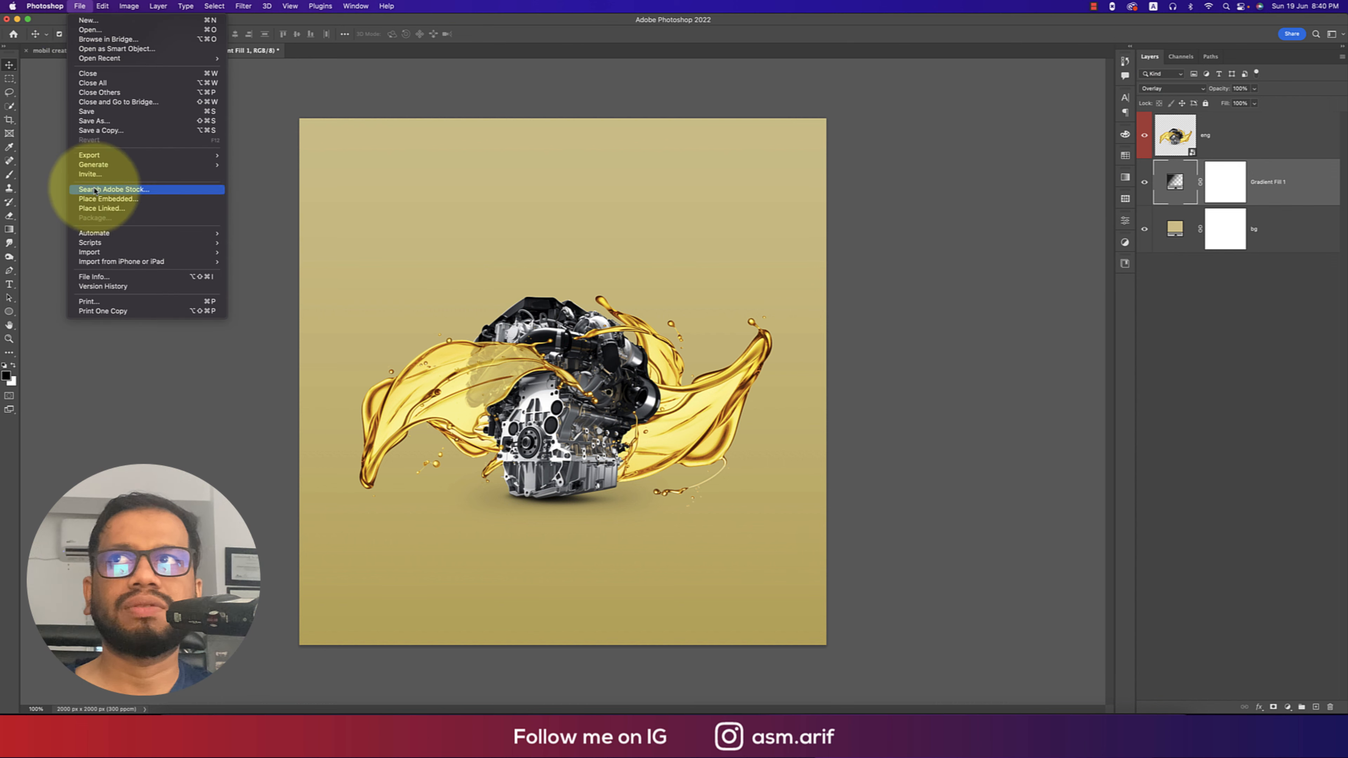
left_click(584, 252)
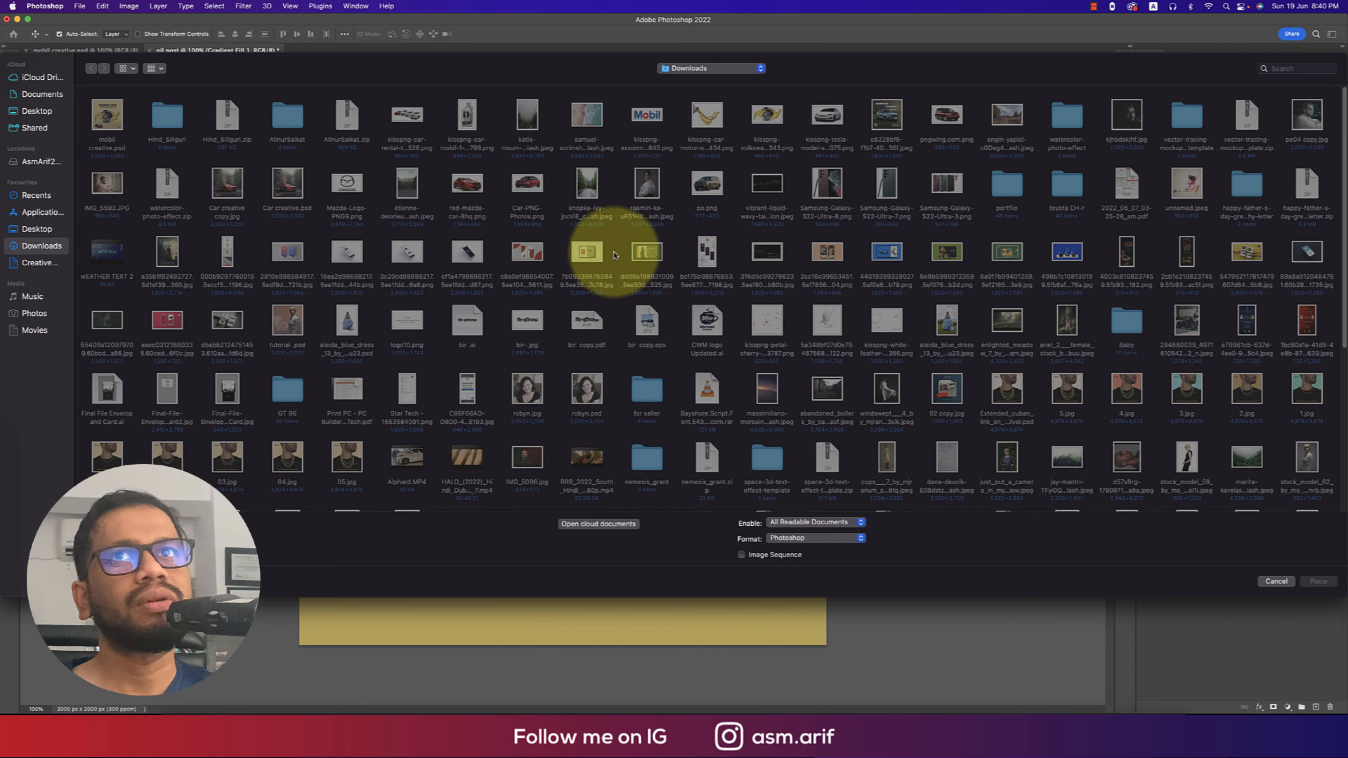
left_click(644, 118)
double_click(644, 118)
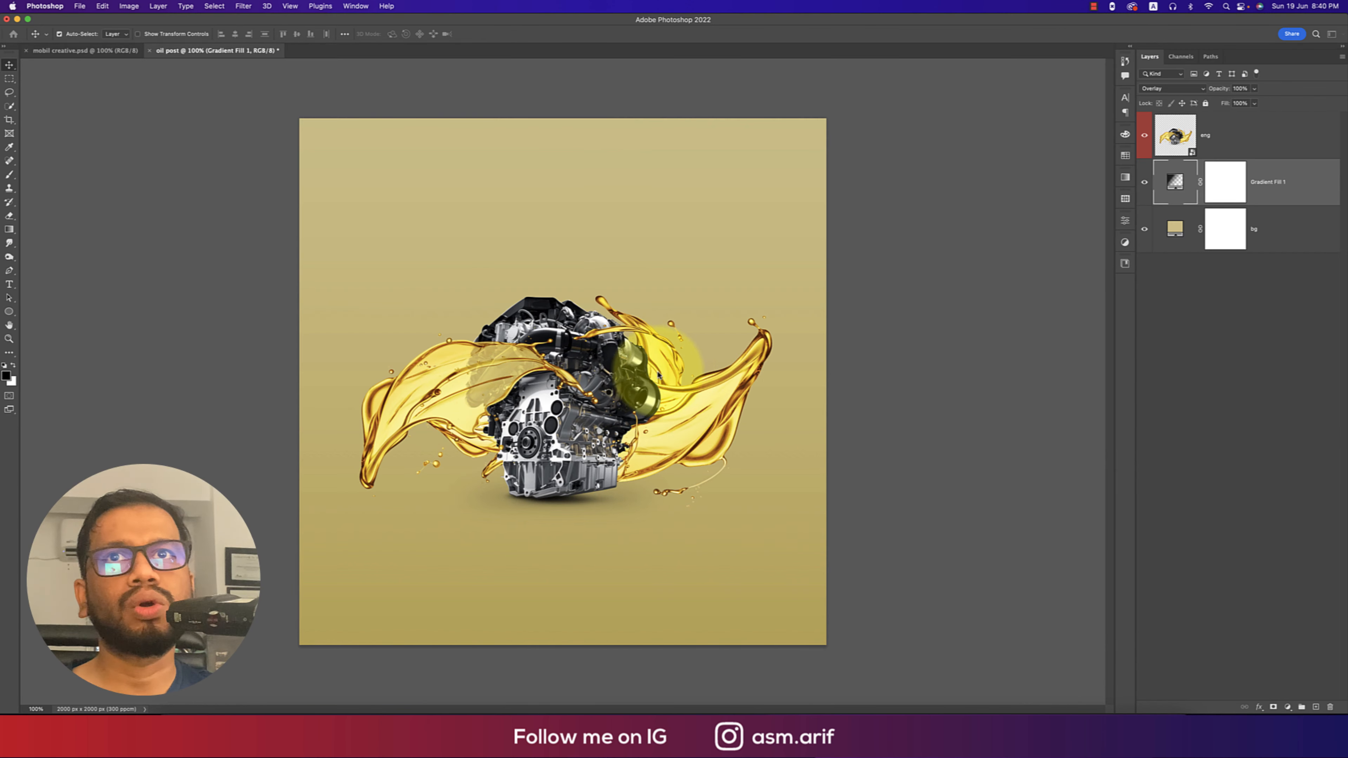
left_click_drag(303, 382, 786, 611)
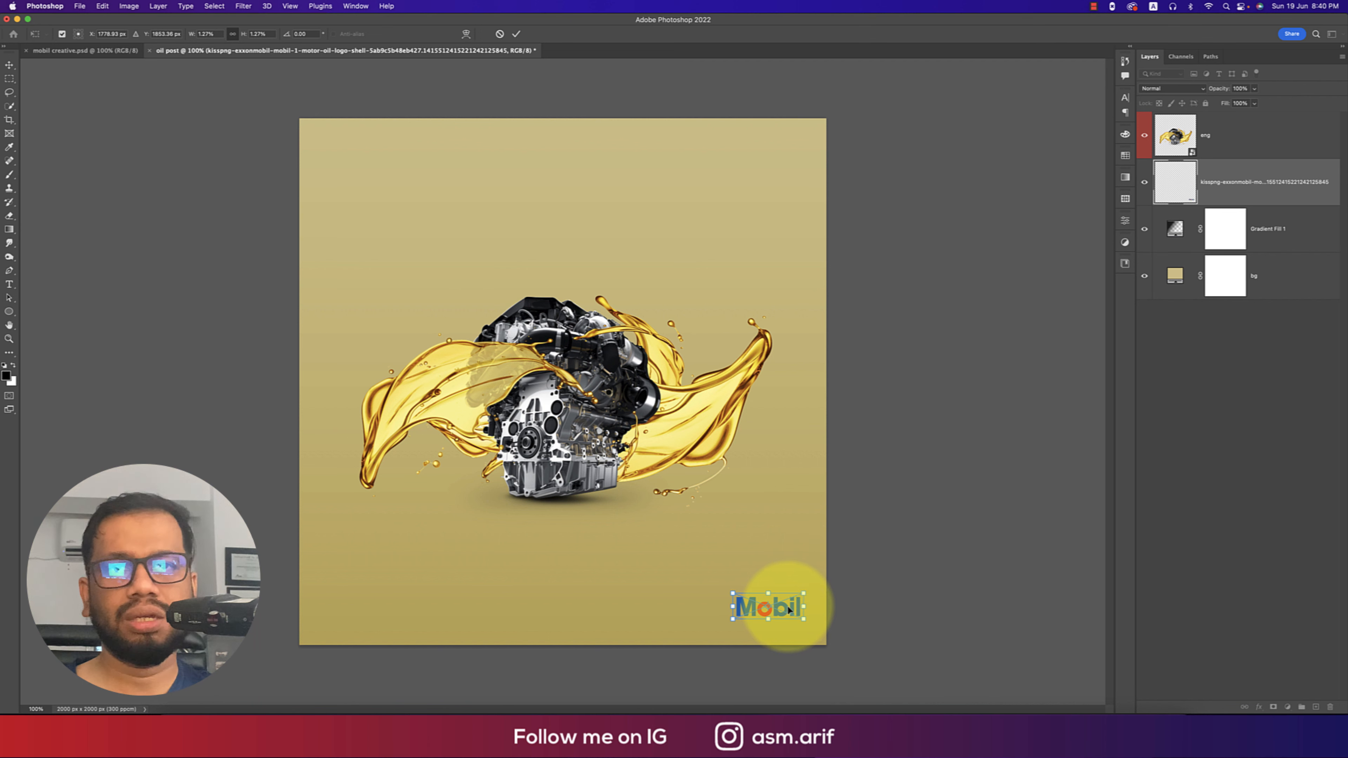
key("Return")
Rasterize the Mobil logo layer, renamed as logo, and move it above the eng layer.
right_click(1218, 178)
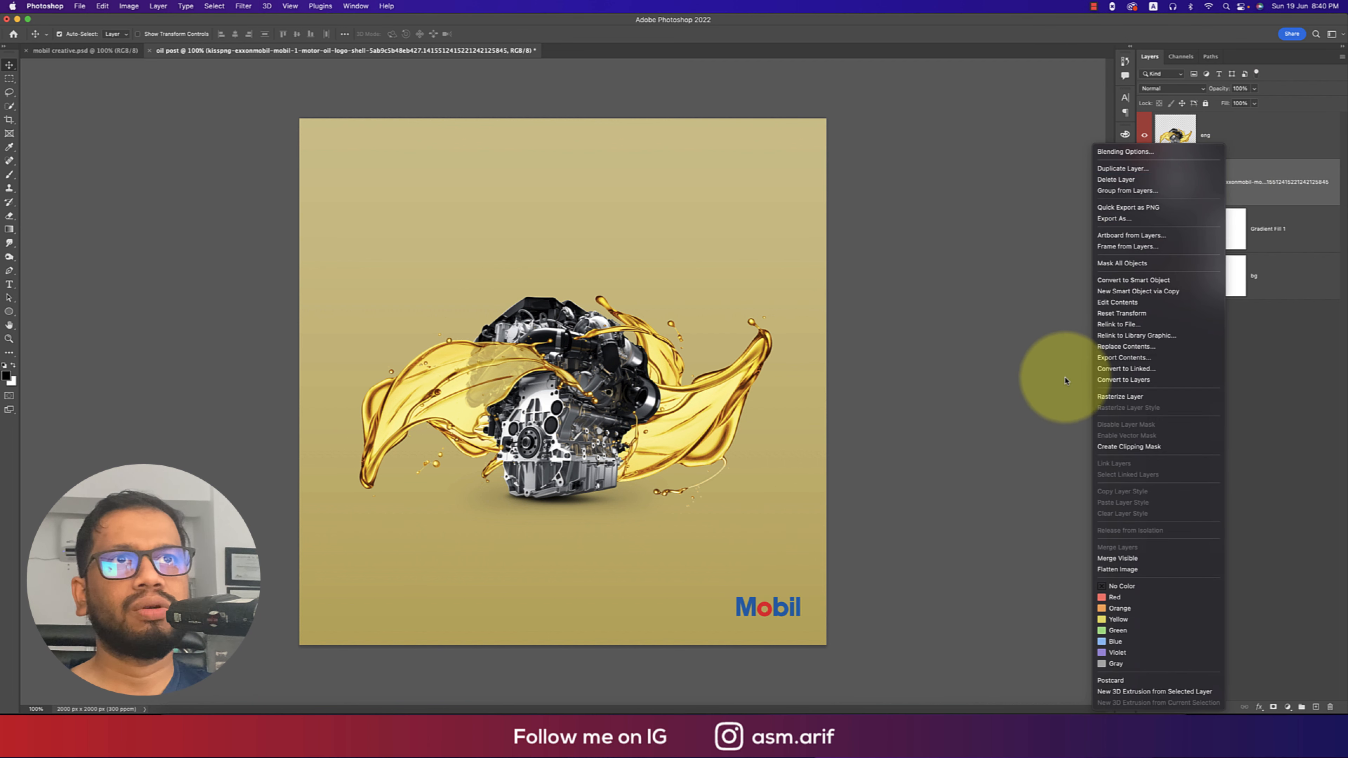
left_click(1107, 402)
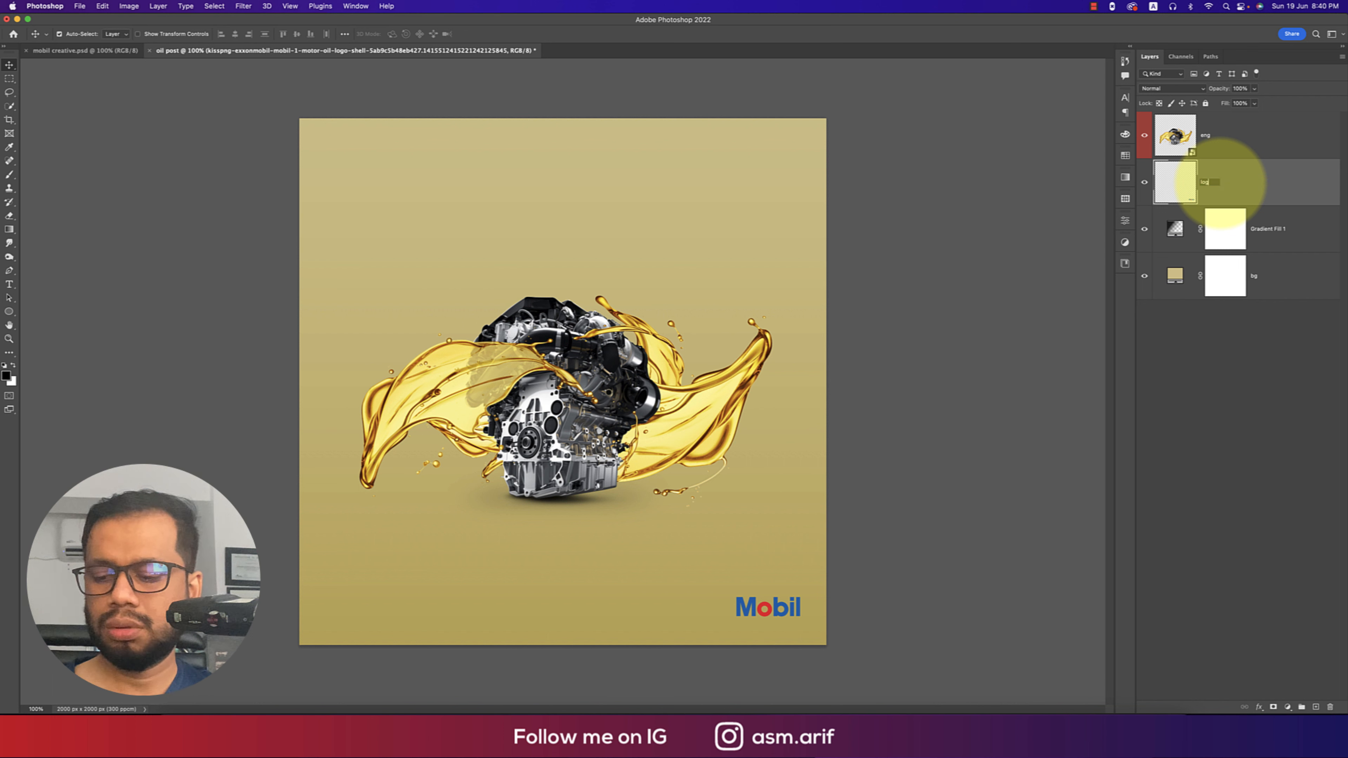
key("super+shift+bracketright")
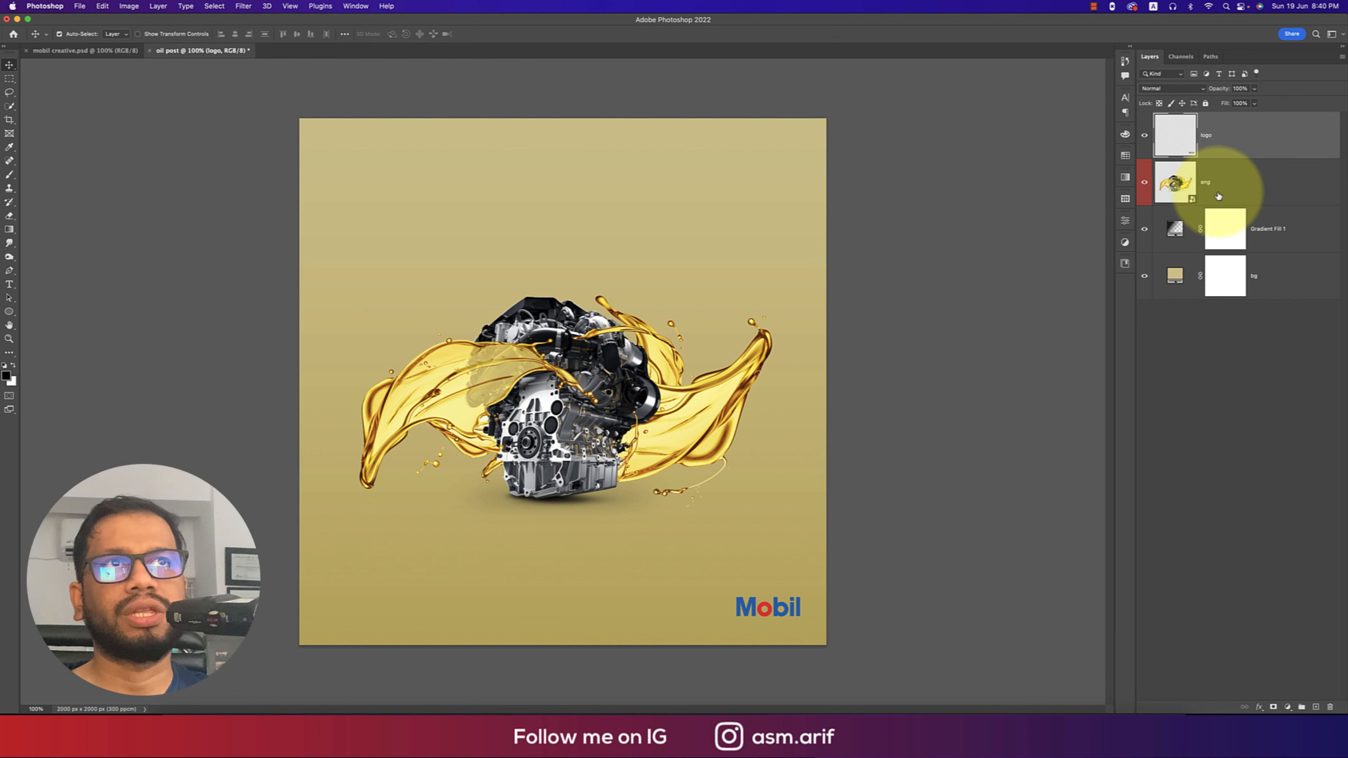
Rasterize the eng layer.
left_click(1222, 187)
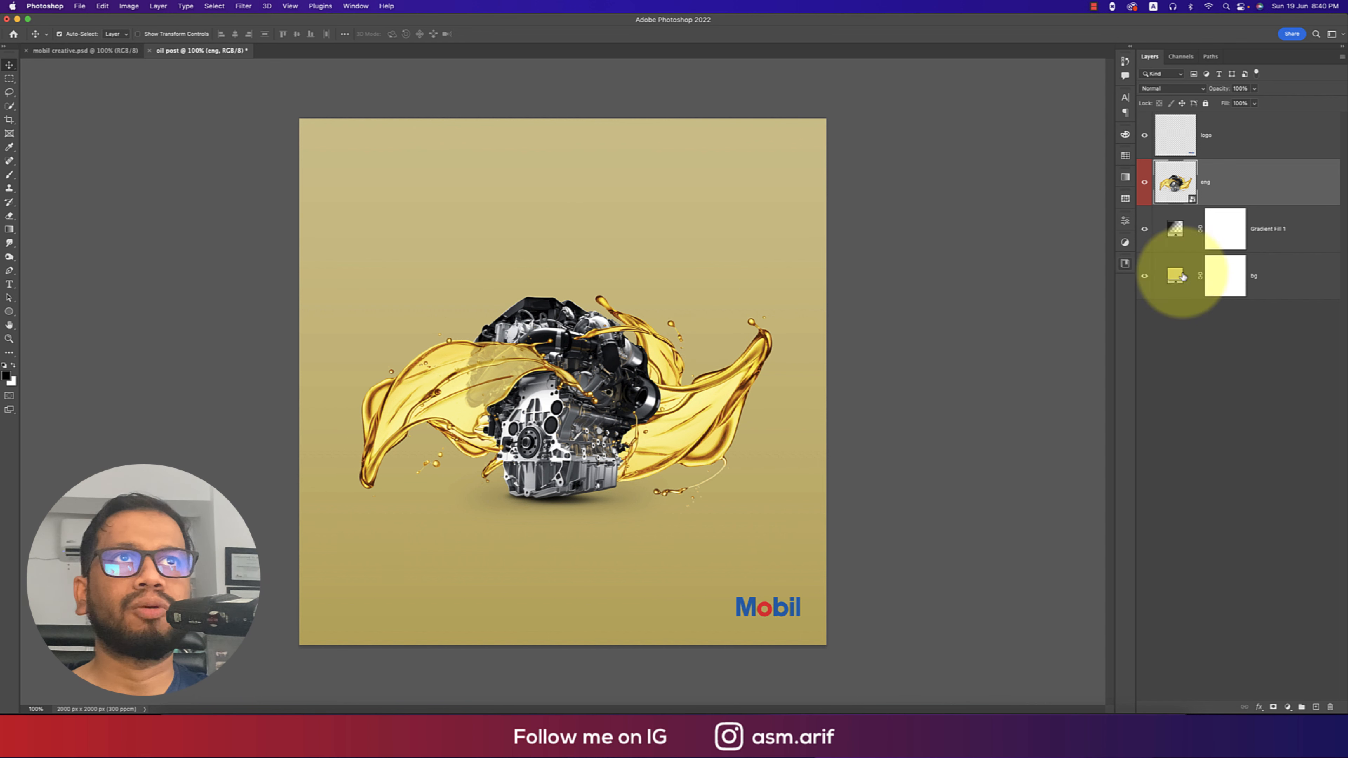
right_click(1224, 183)
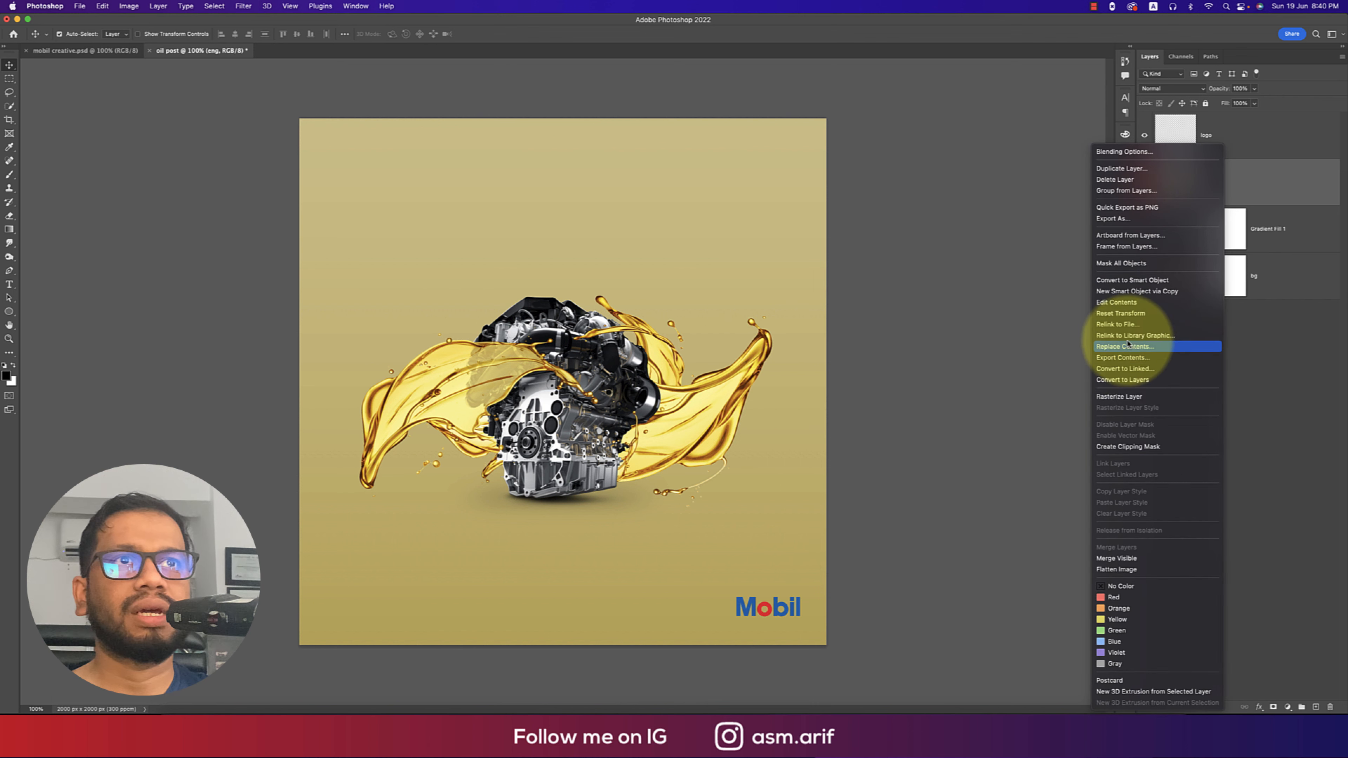
left_click(1122, 396)
left_click(241, 7)
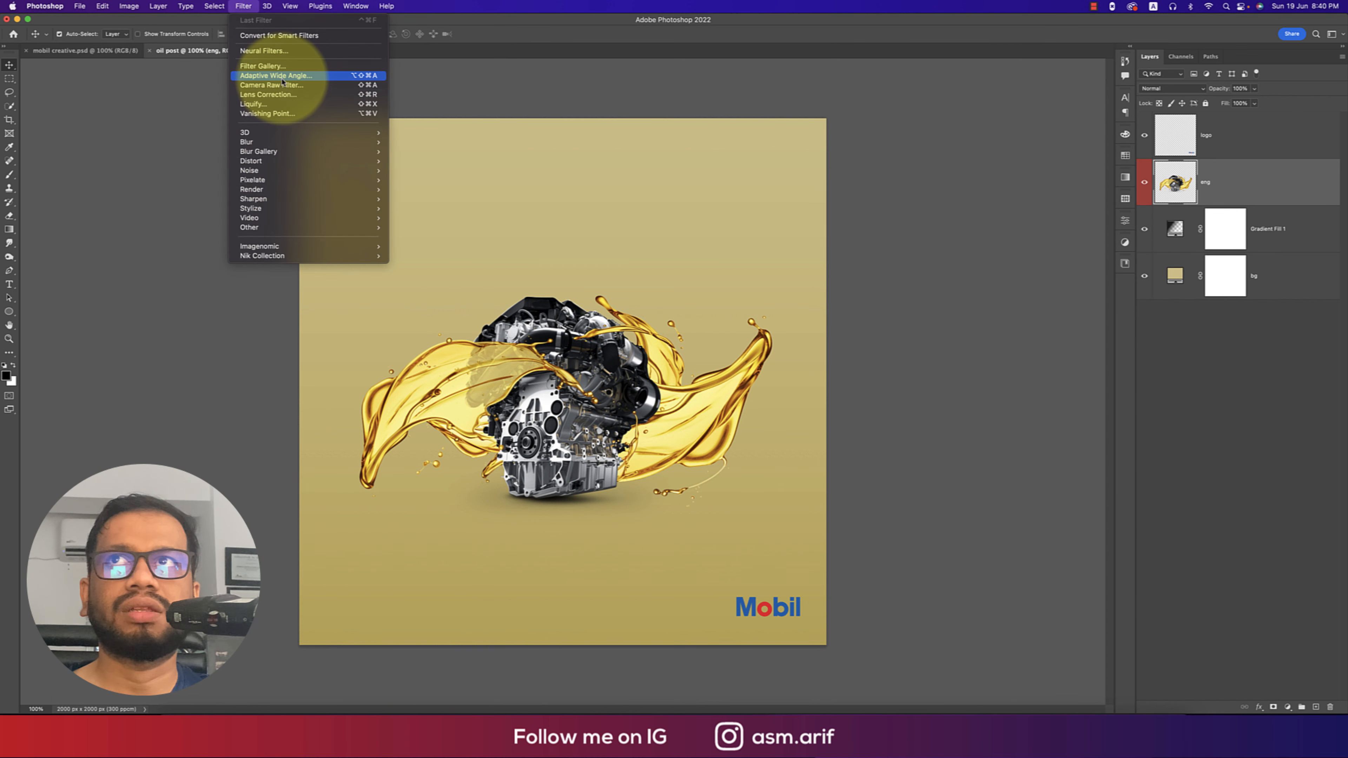
left_click(264, 51)
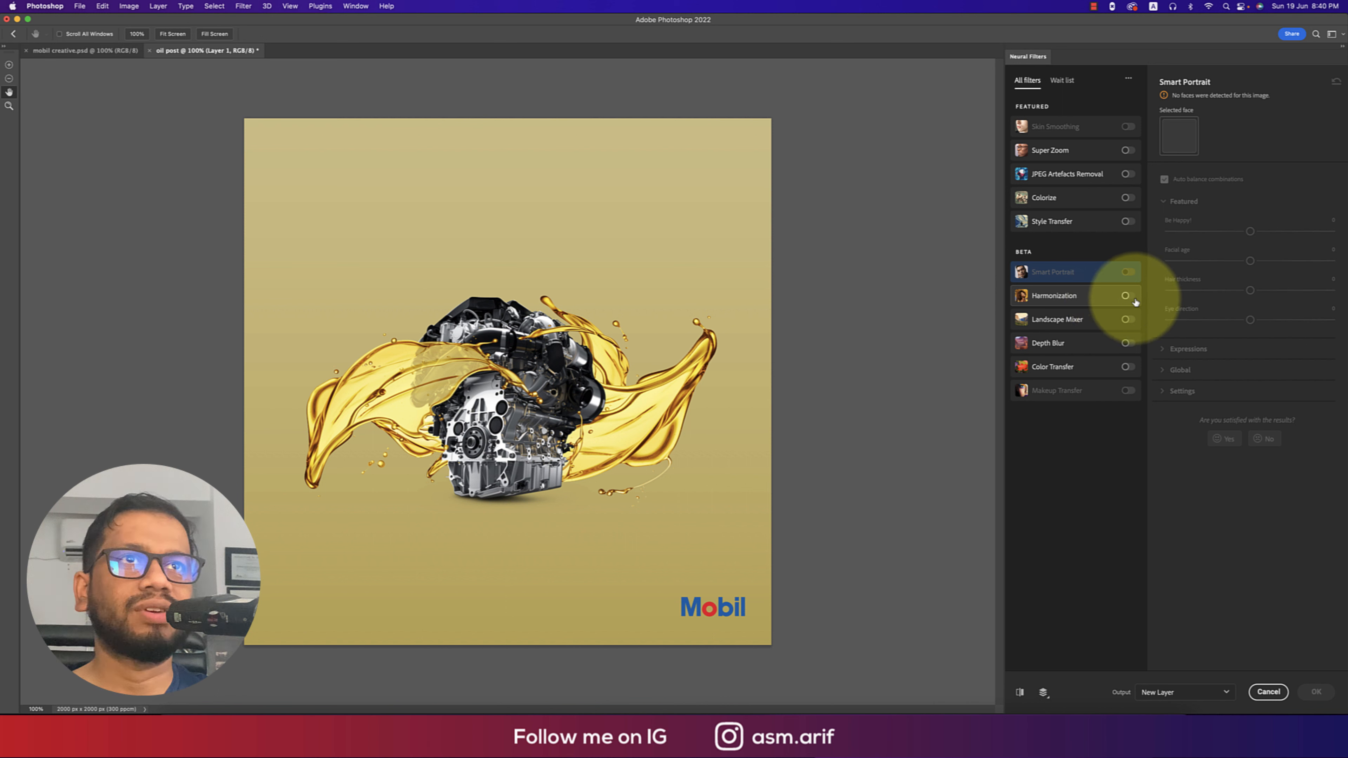
left_click(1126, 297)
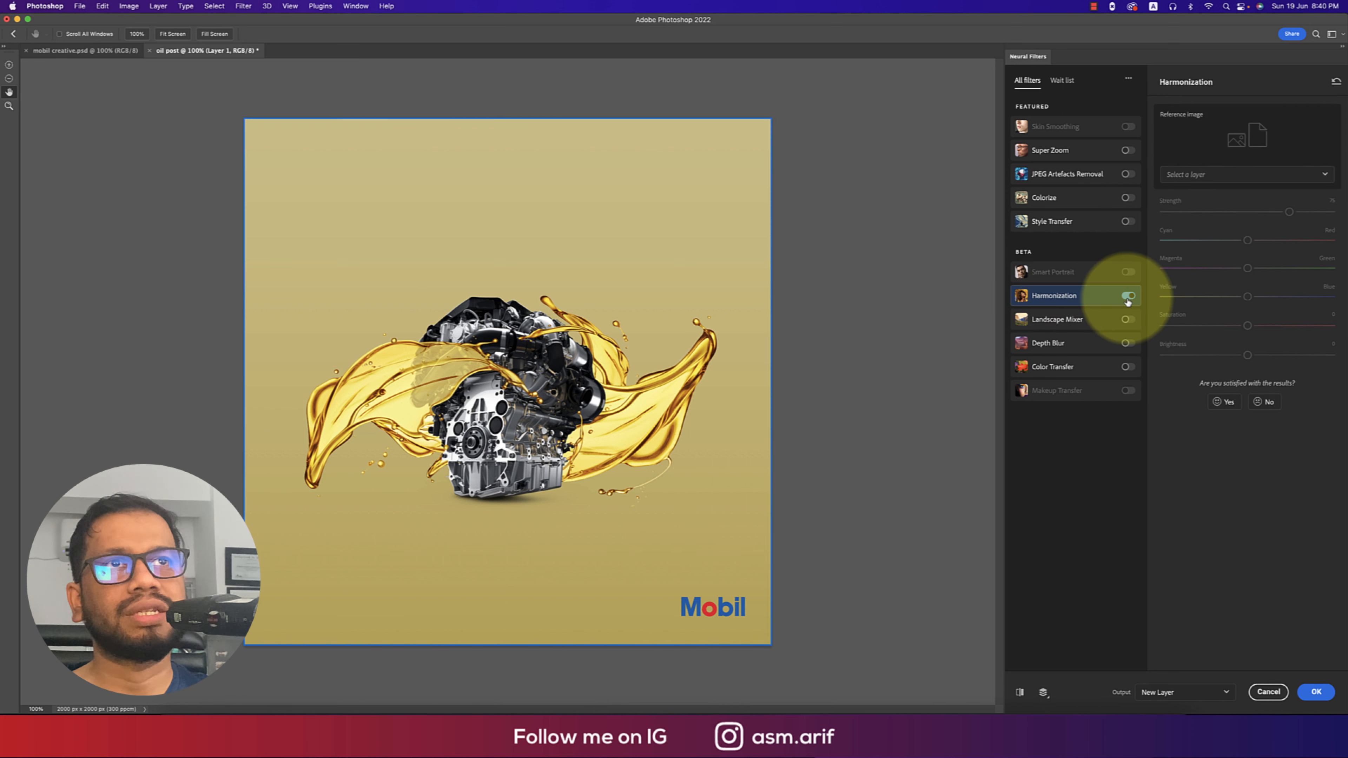
left_click(1221, 174)
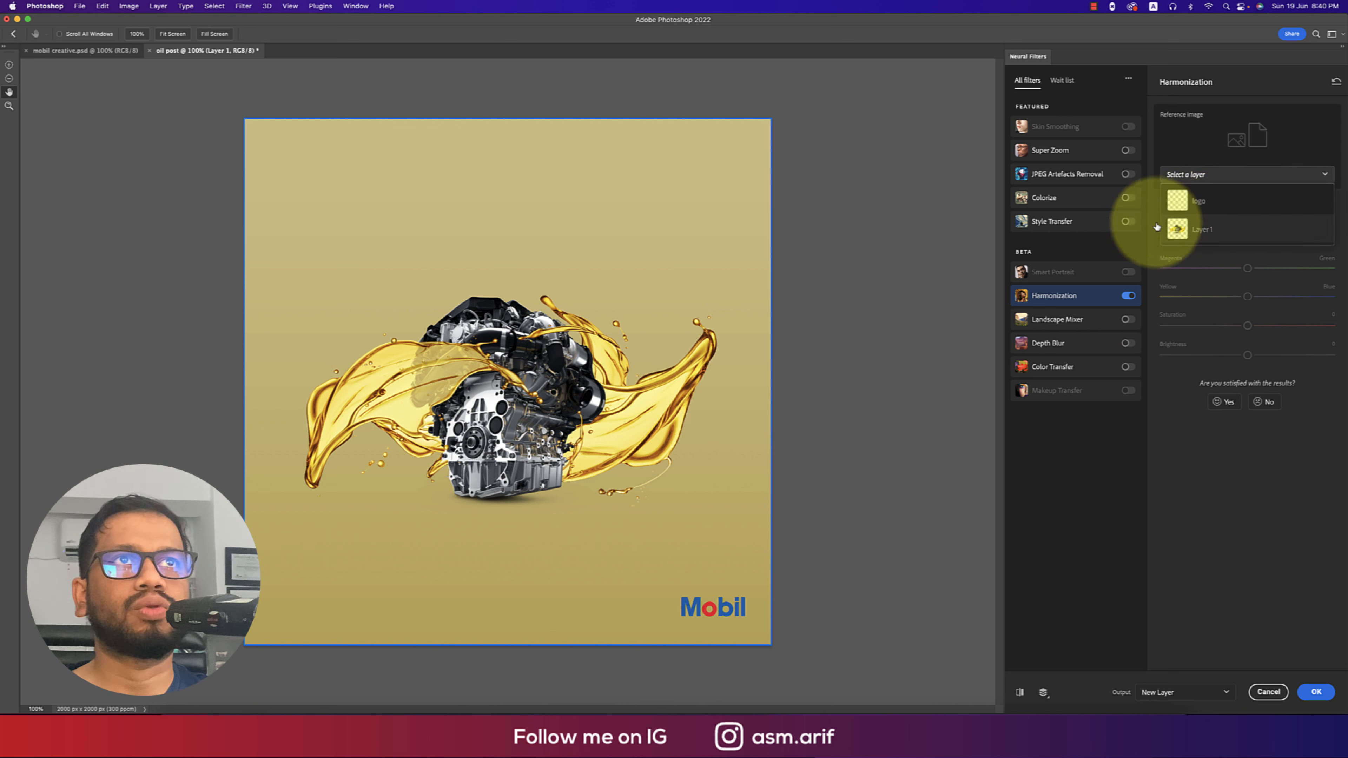
left_click(1184, 227)
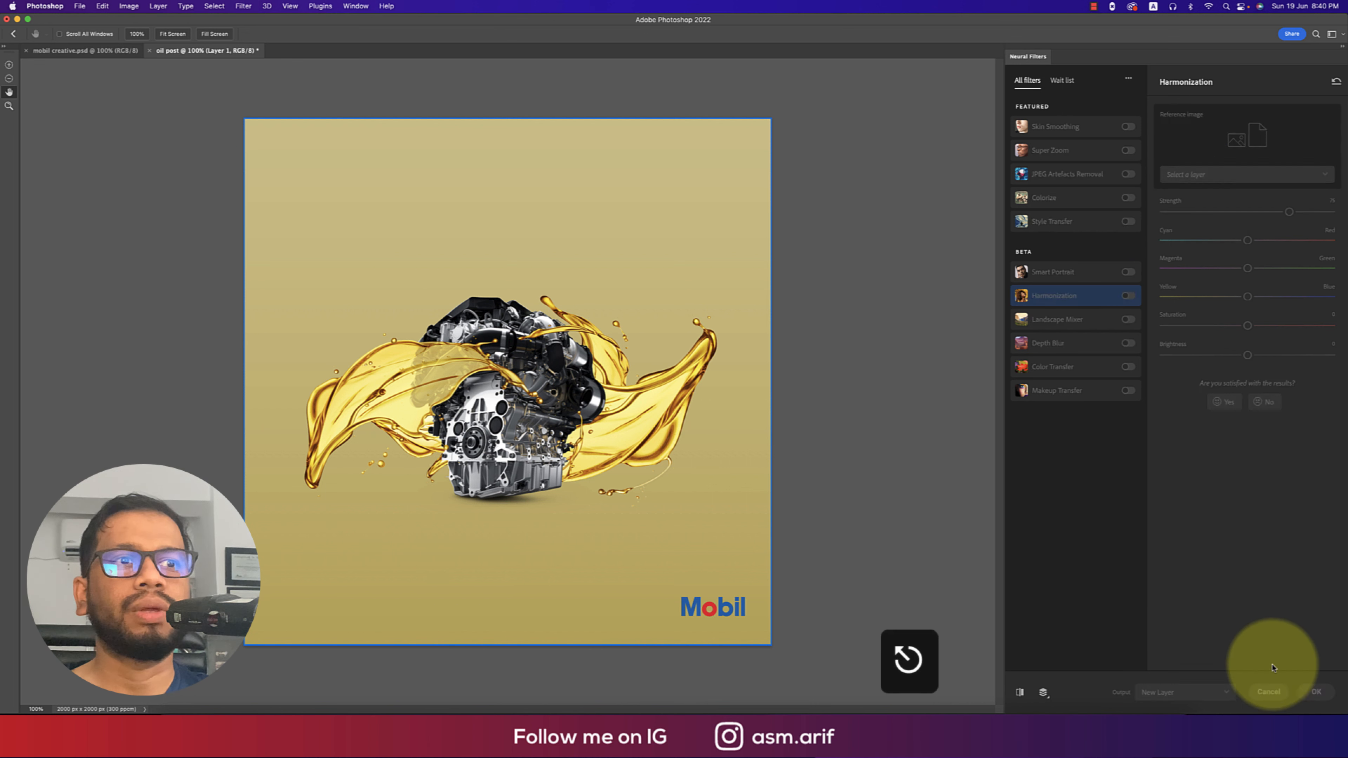
left_click(1269, 691)
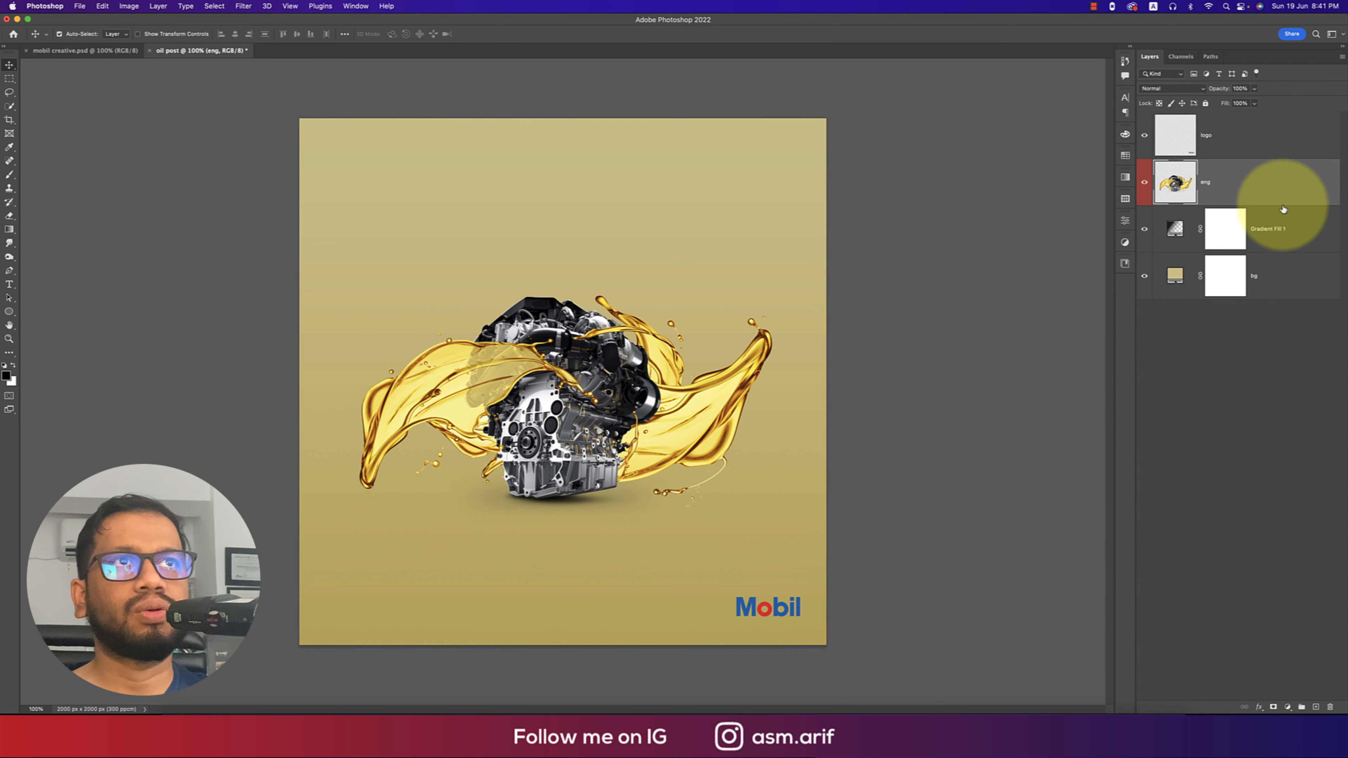
Hide the Gradient Fill 1 layer and move the eng layer beneath it, directly above bg.
double_click(1283, 207)
key("Escape")
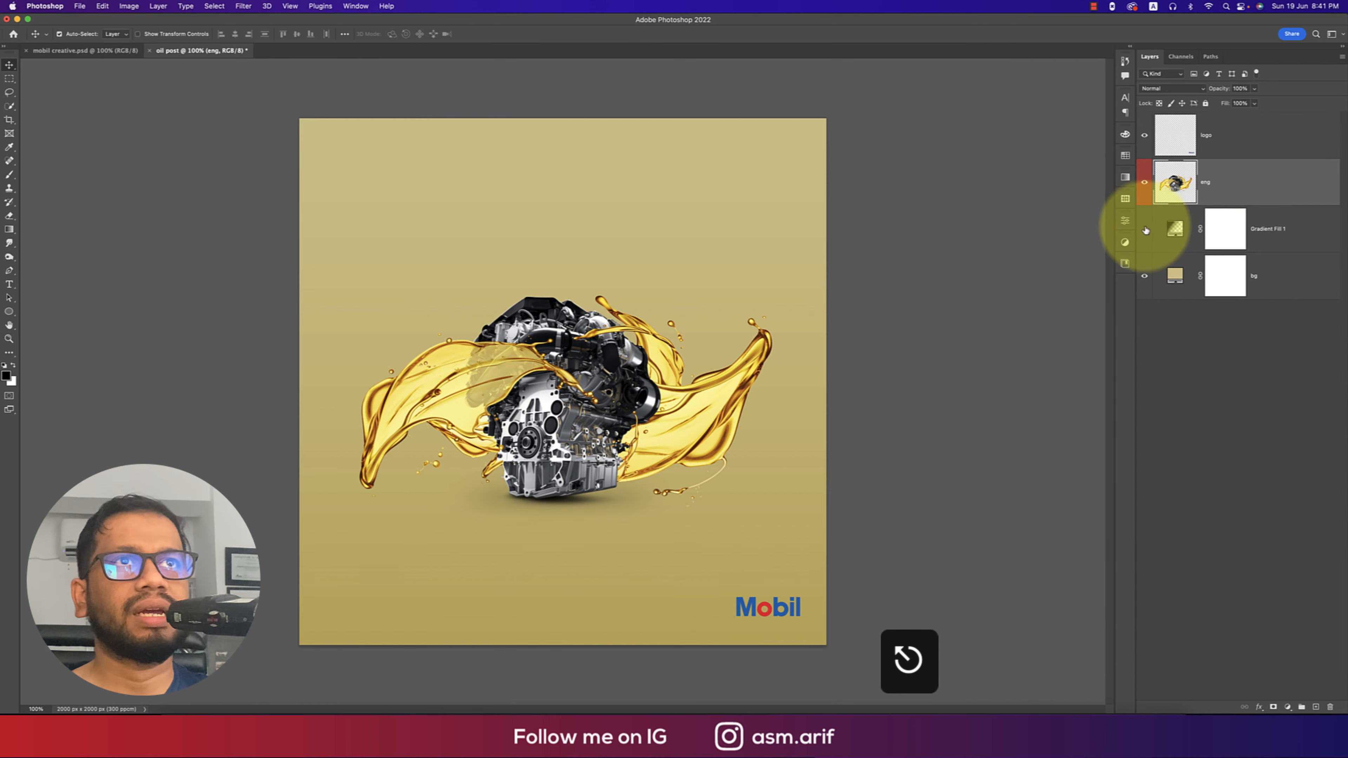
left_click(1146, 230)
left_click_drag(1234, 180, 1141, 255)
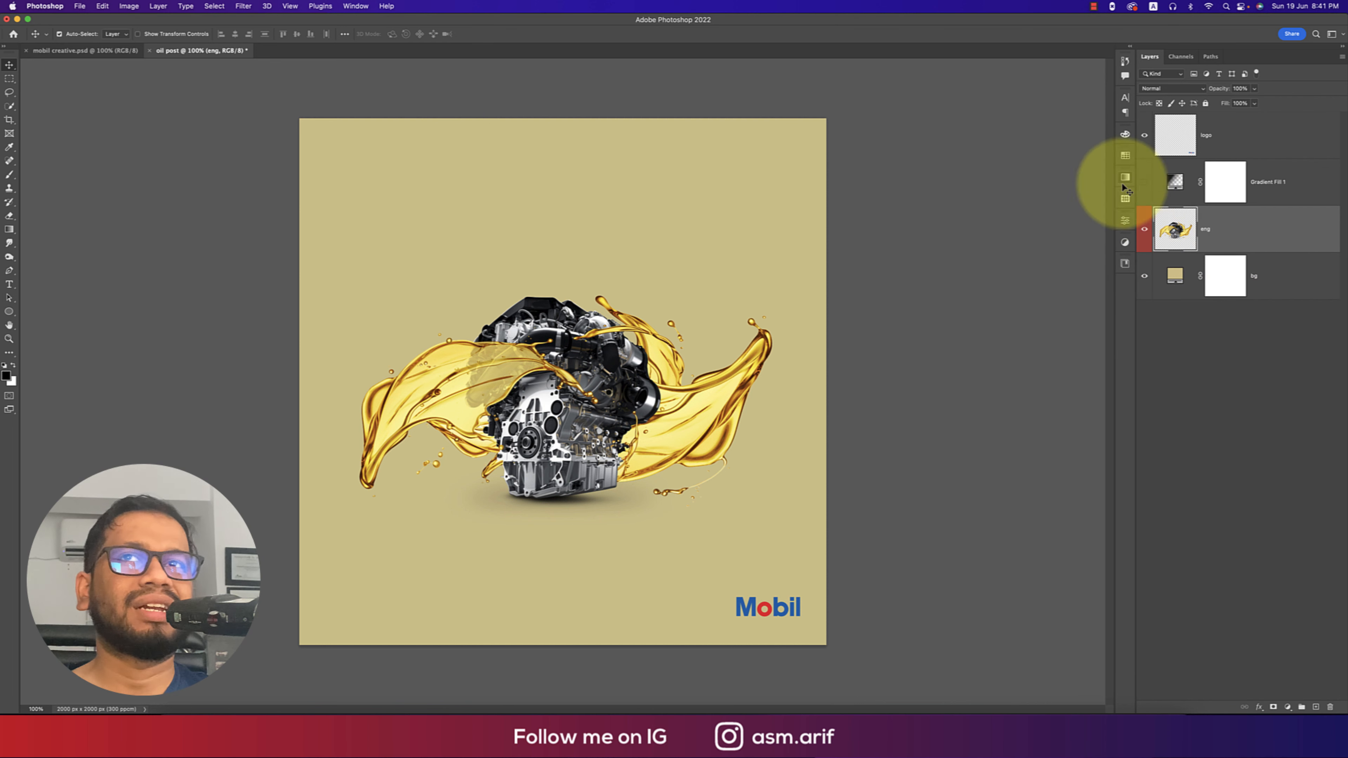
Apply the Harmonization neural filter to the eng layer with Layer 1 as reference, output to a new layer.
left_click(246, 9)
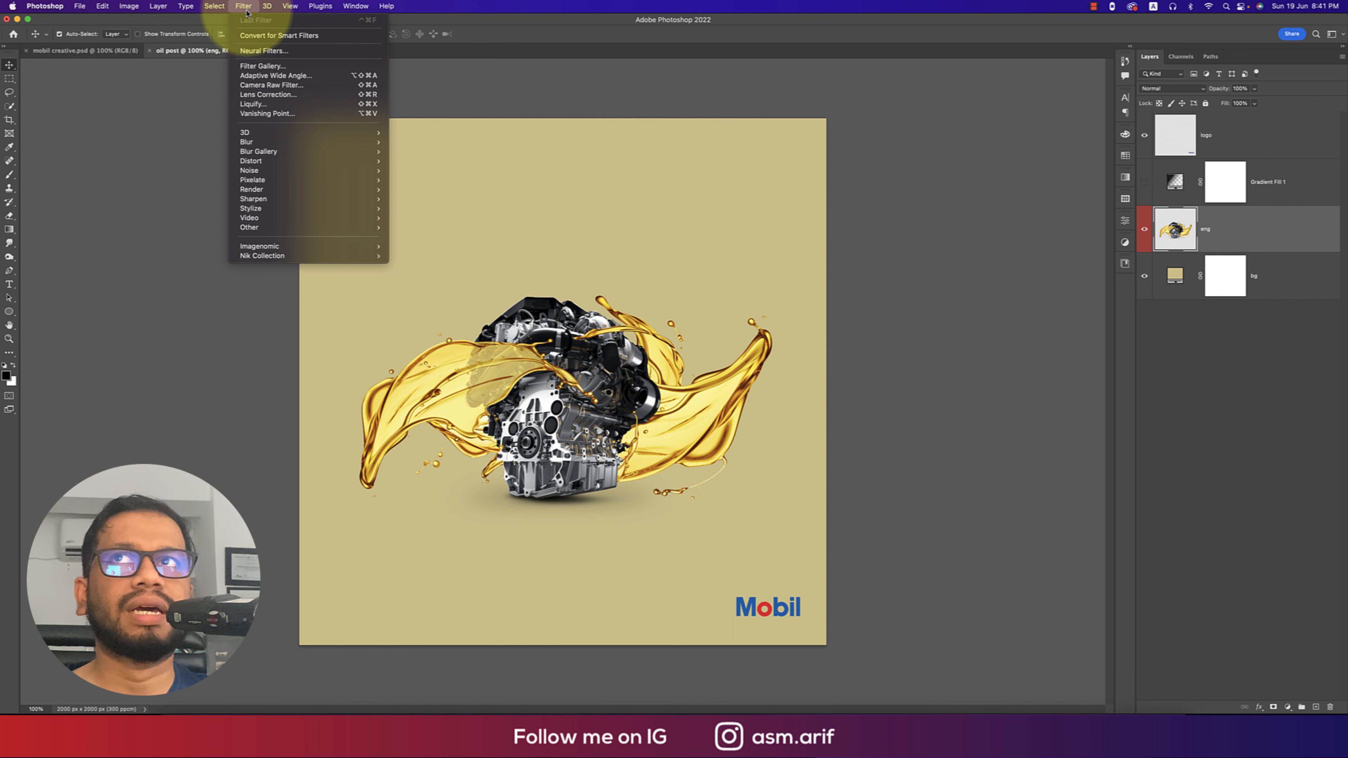
left_click(249, 51)
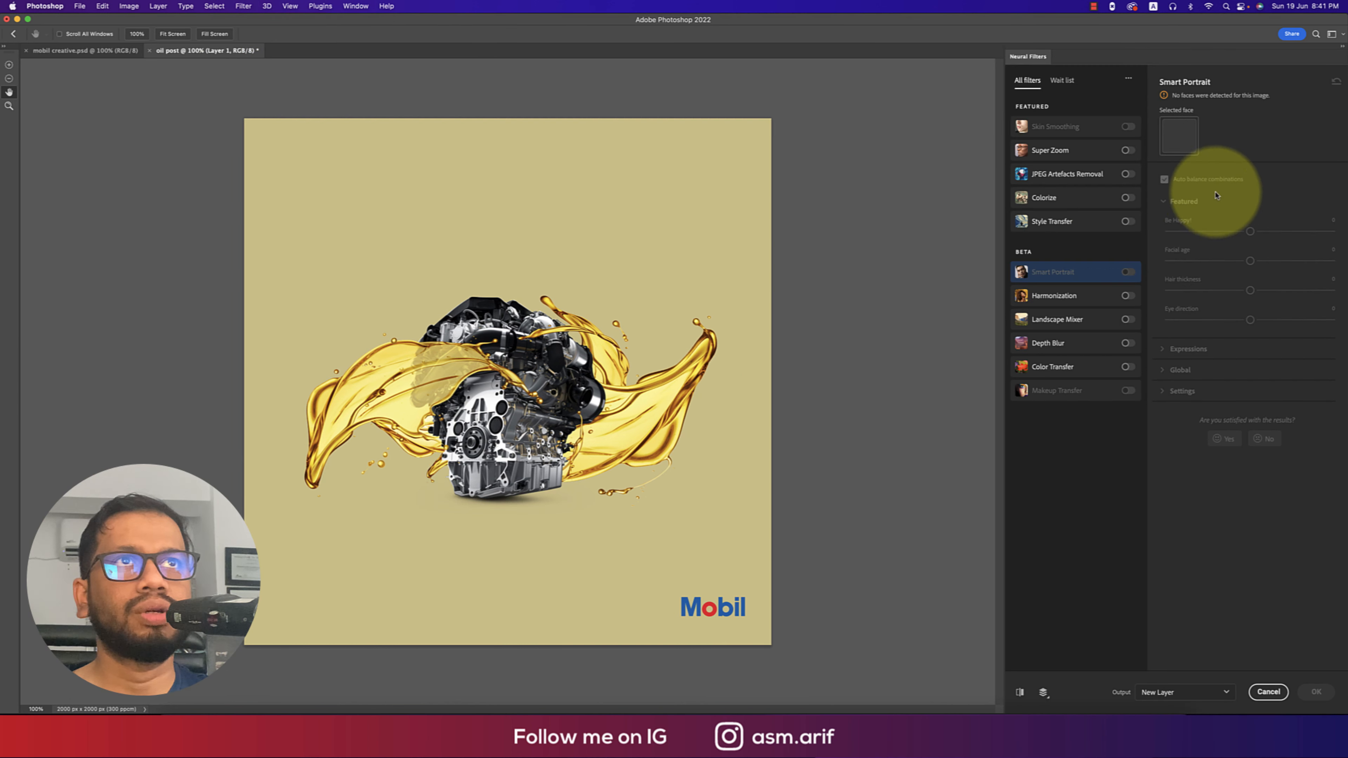
left_click(1127, 295)
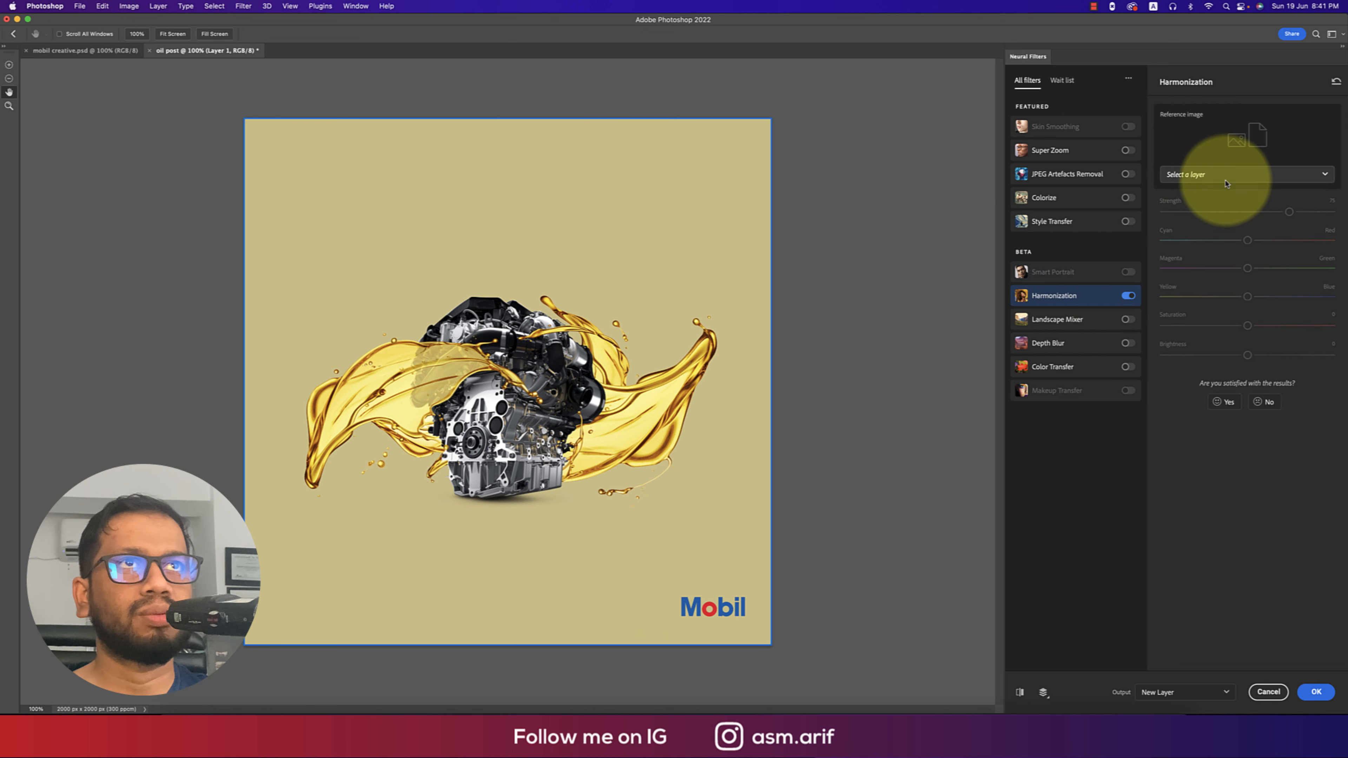
left_click(1226, 181)
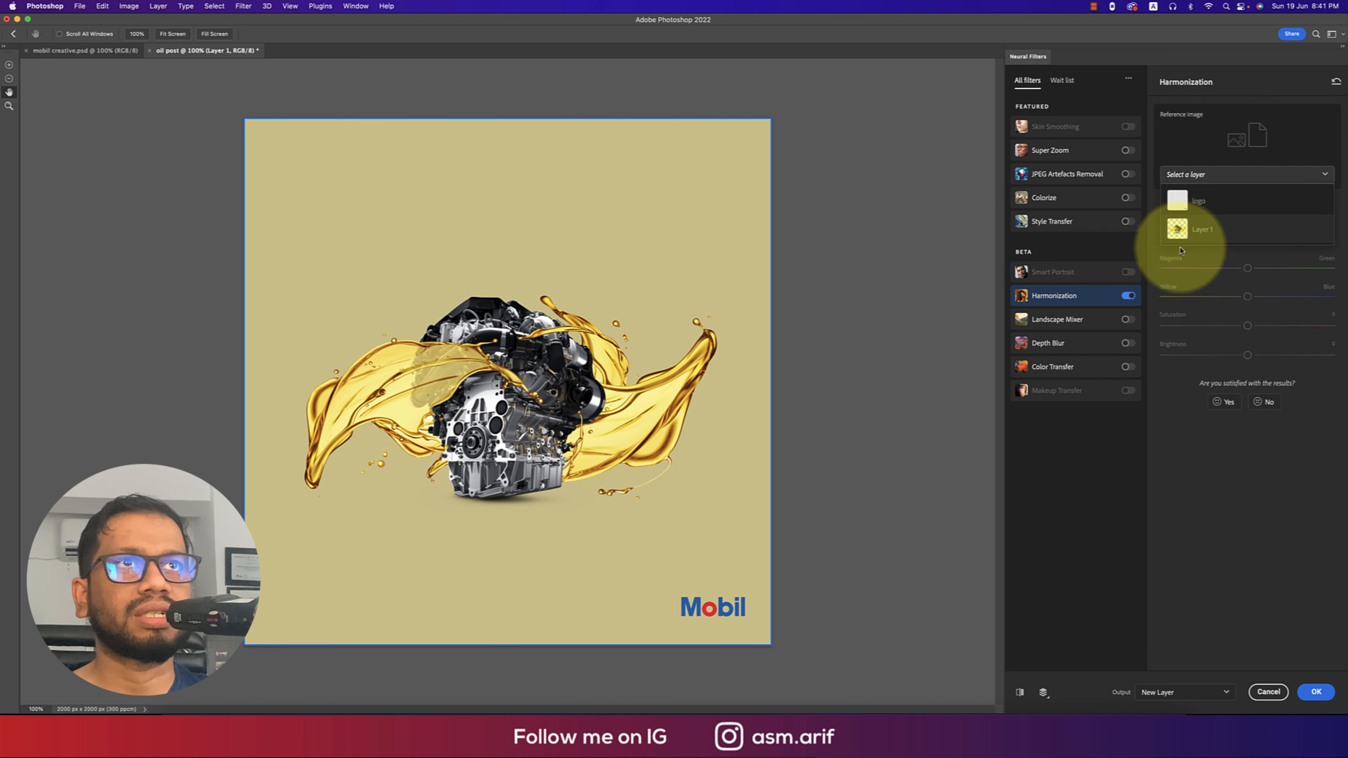
left_click(1181, 234)
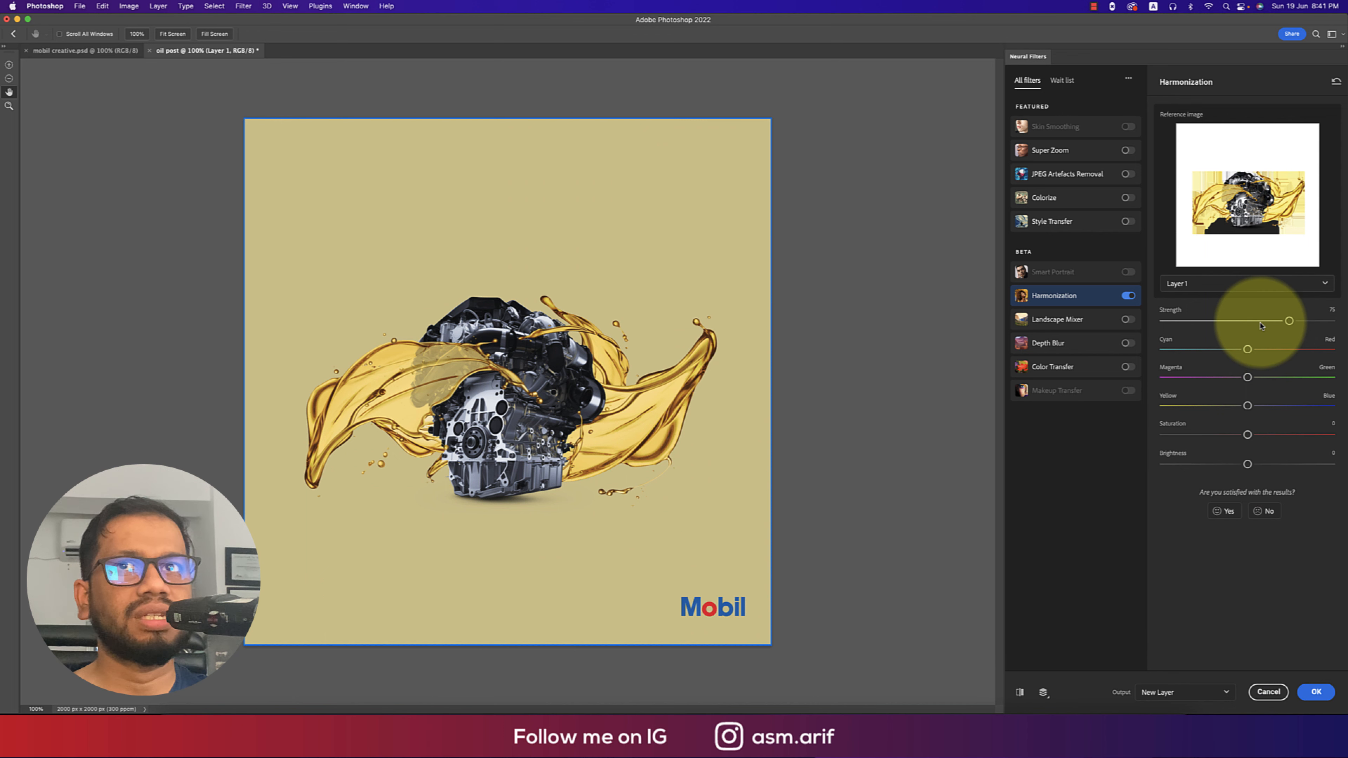
left_click(1316, 692)
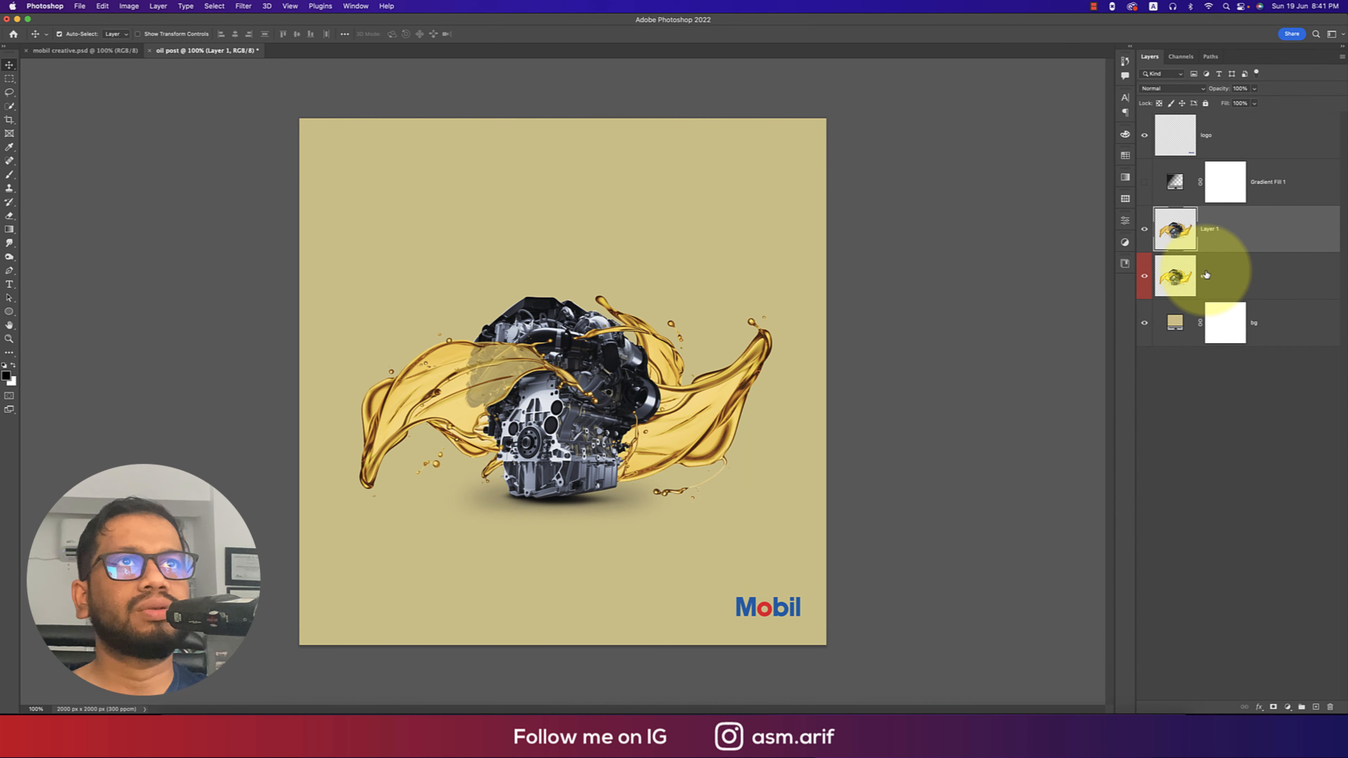
Move Gradient Fill 1 below the eng layer and make it visible with its fill at 64%.
left_click_drag(1236, 183, 1264, 280)
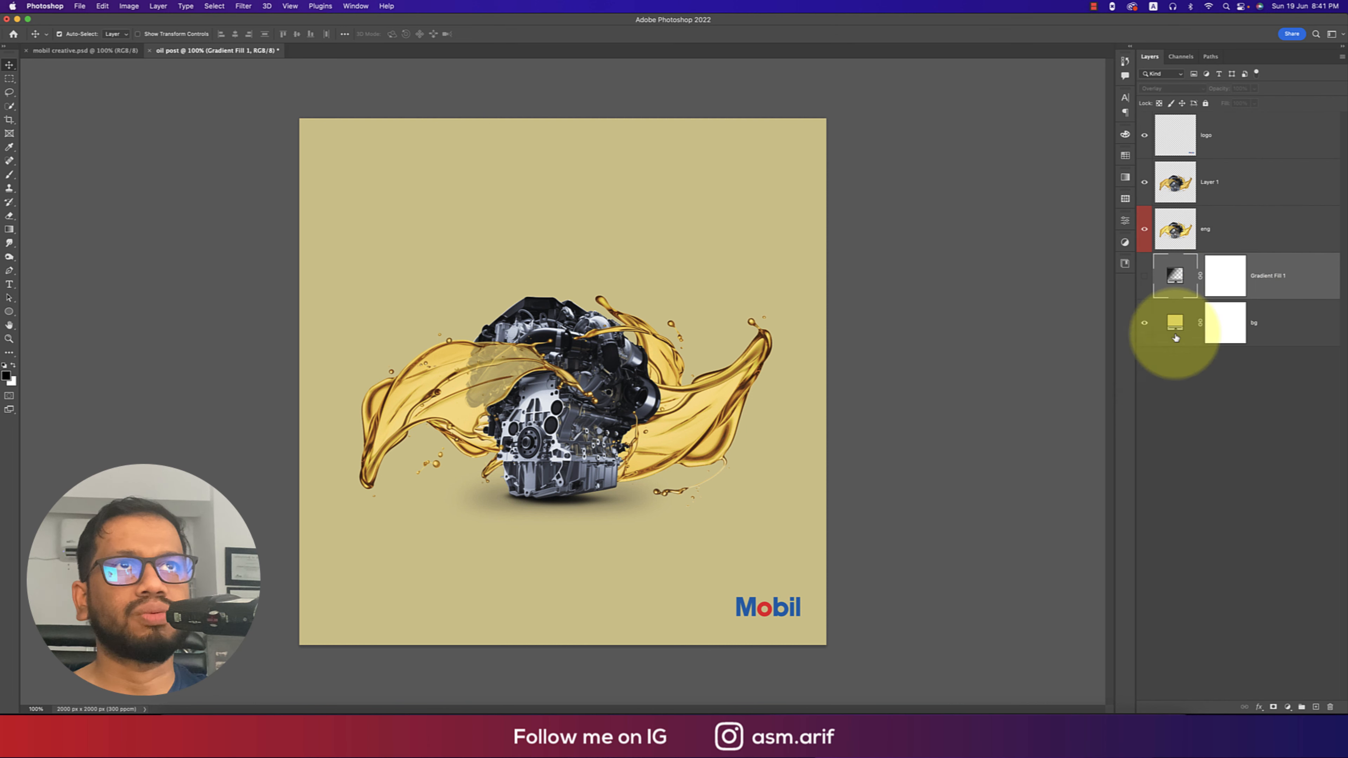
left_click(1144, 277)
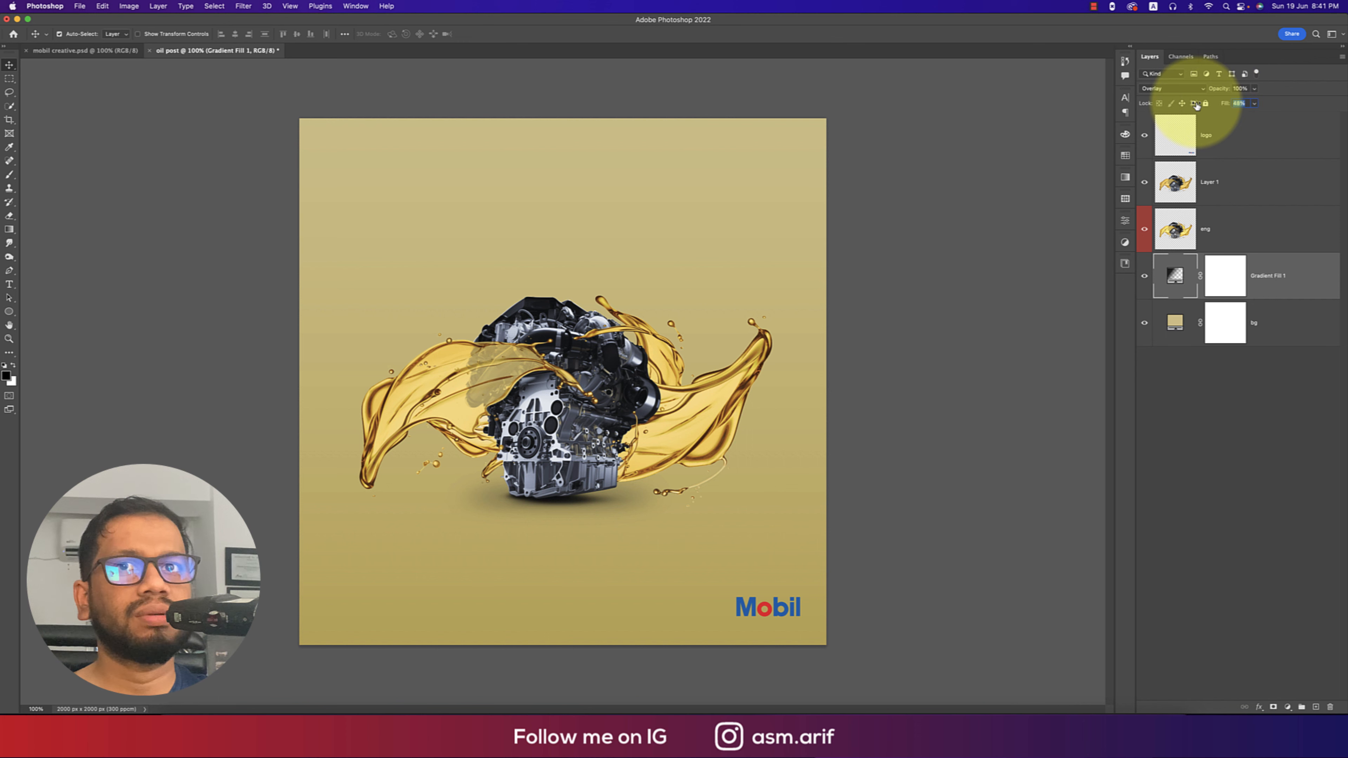
left_click(921, 363)
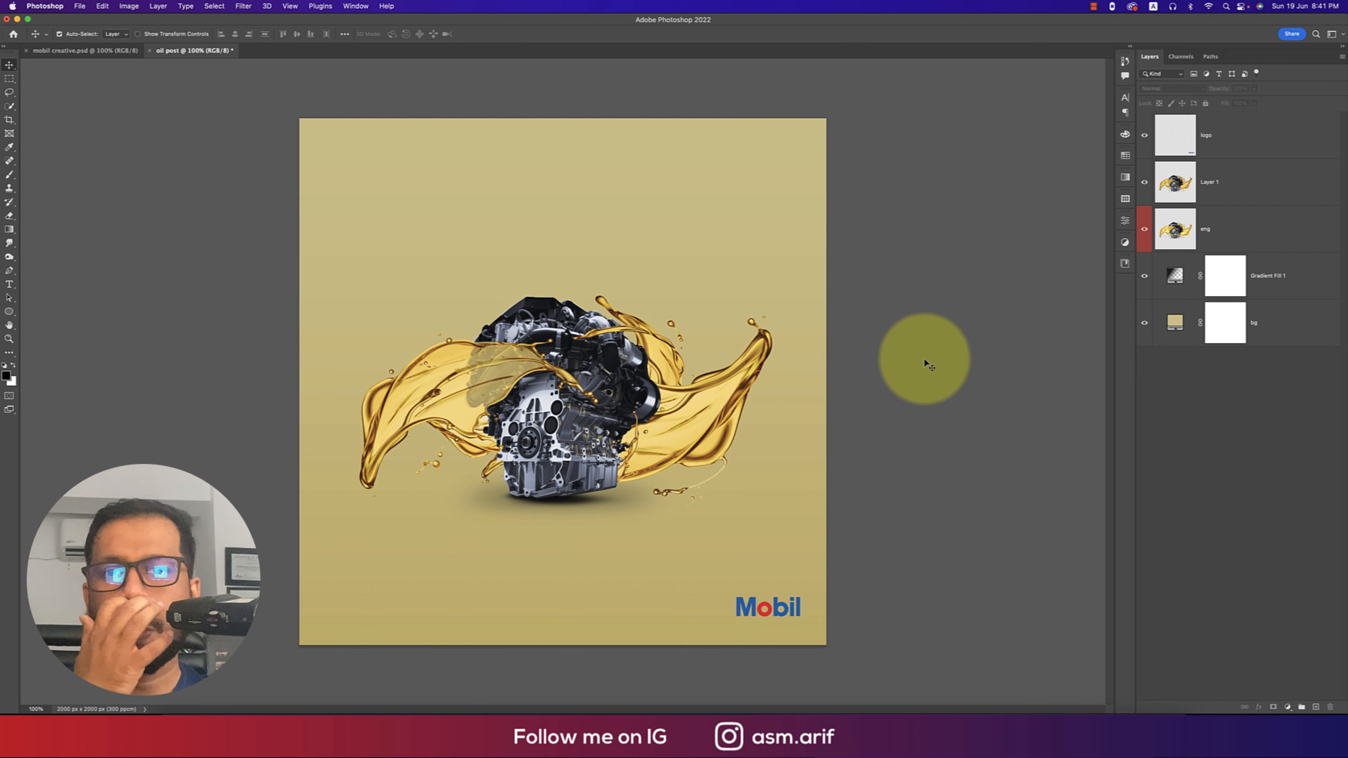
Place the red-mazda-car-8hq image from Downloads as embedded above the logo layer, scaled down in the canvas's lower-left corner.
left_click(80, 6)
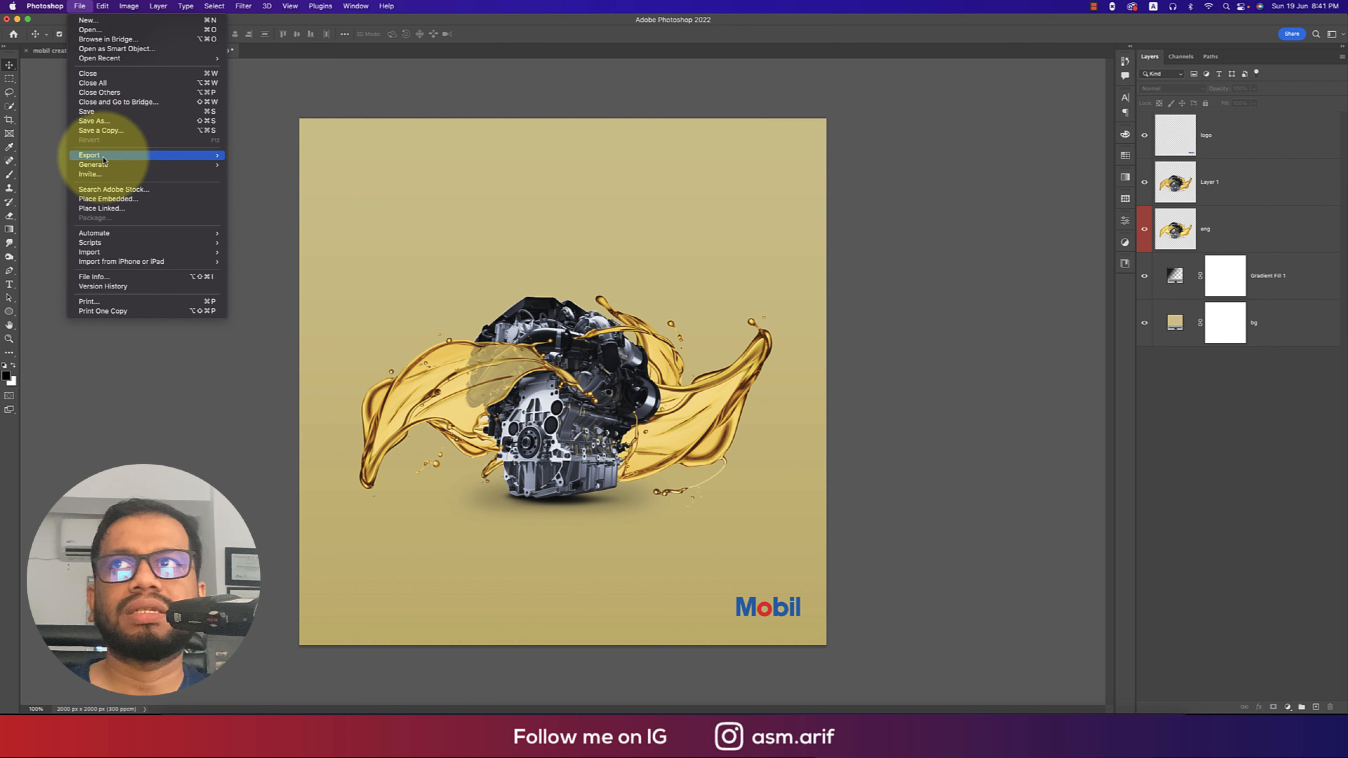
left_click(1240, 143)
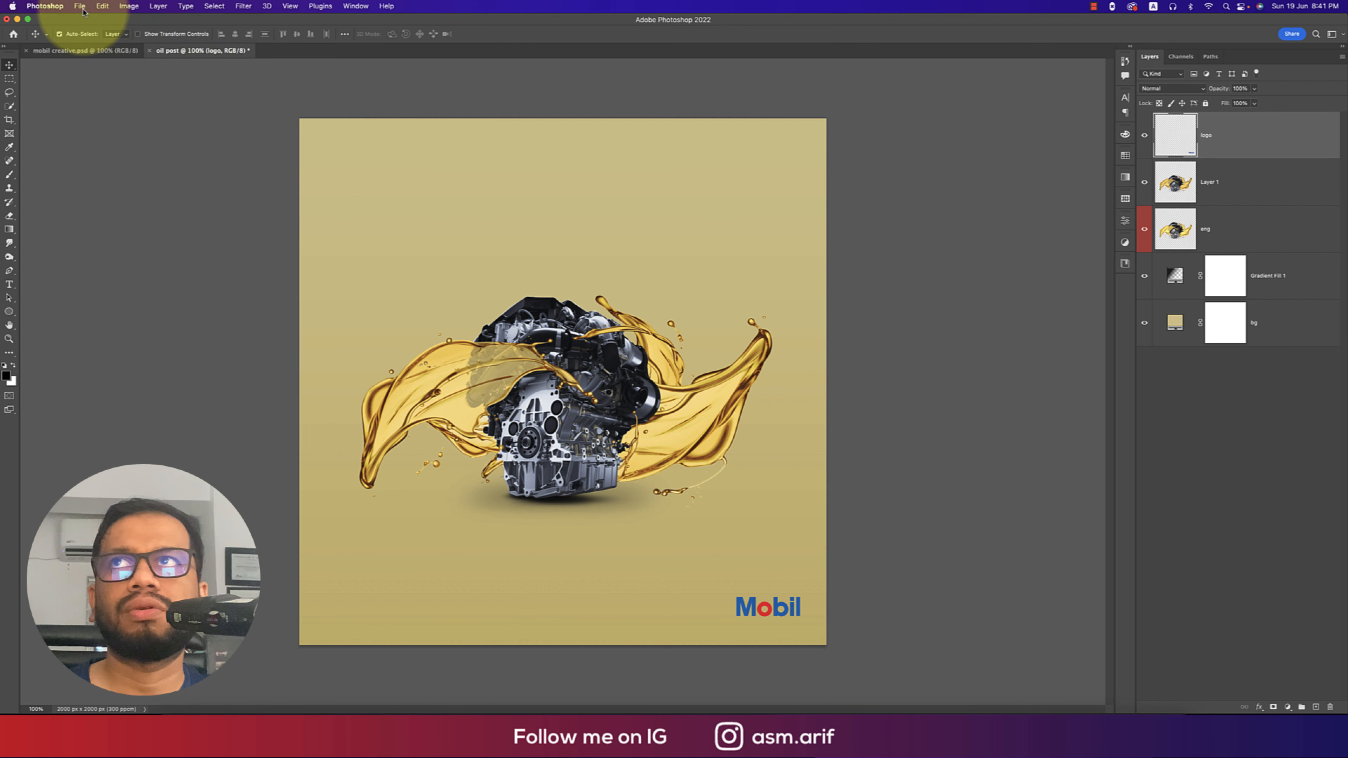
left_click(79, 6)
left_click(118, 200)
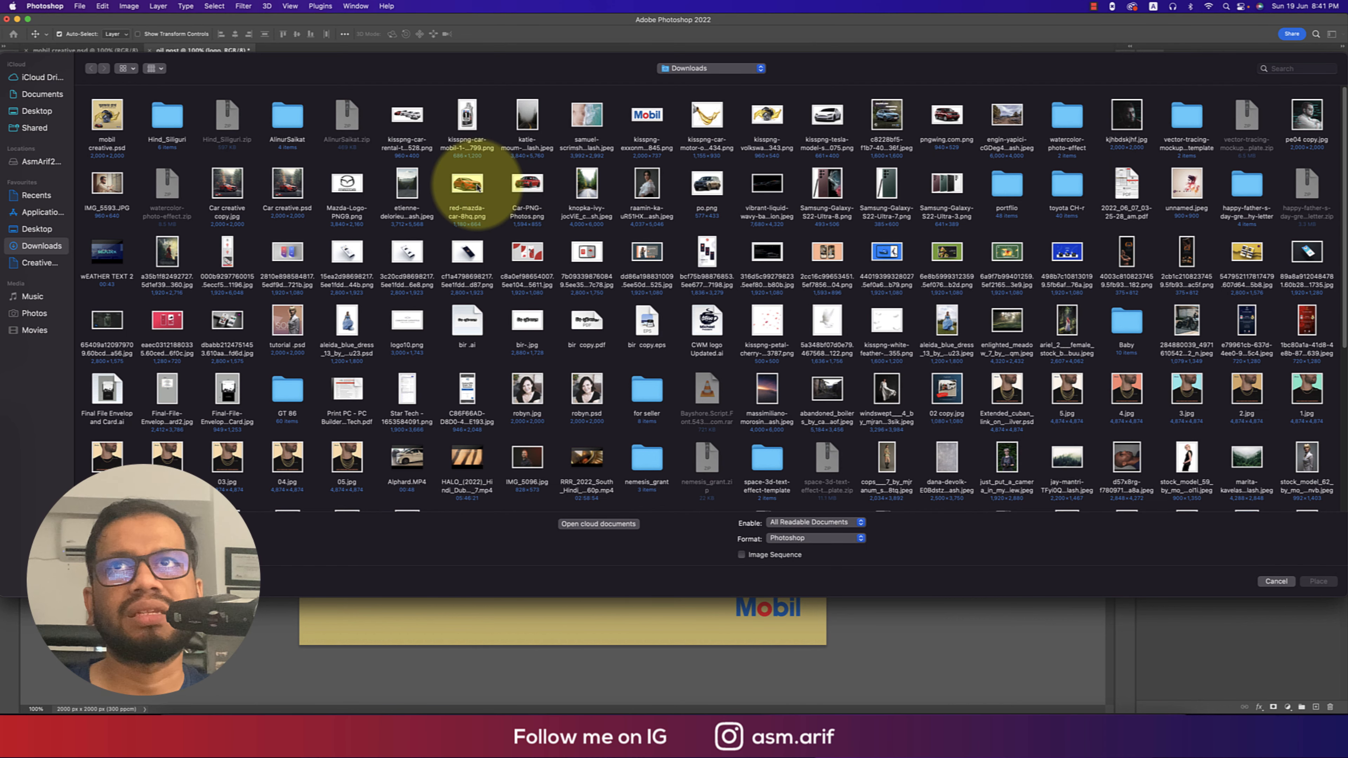
double_click(477, 186)
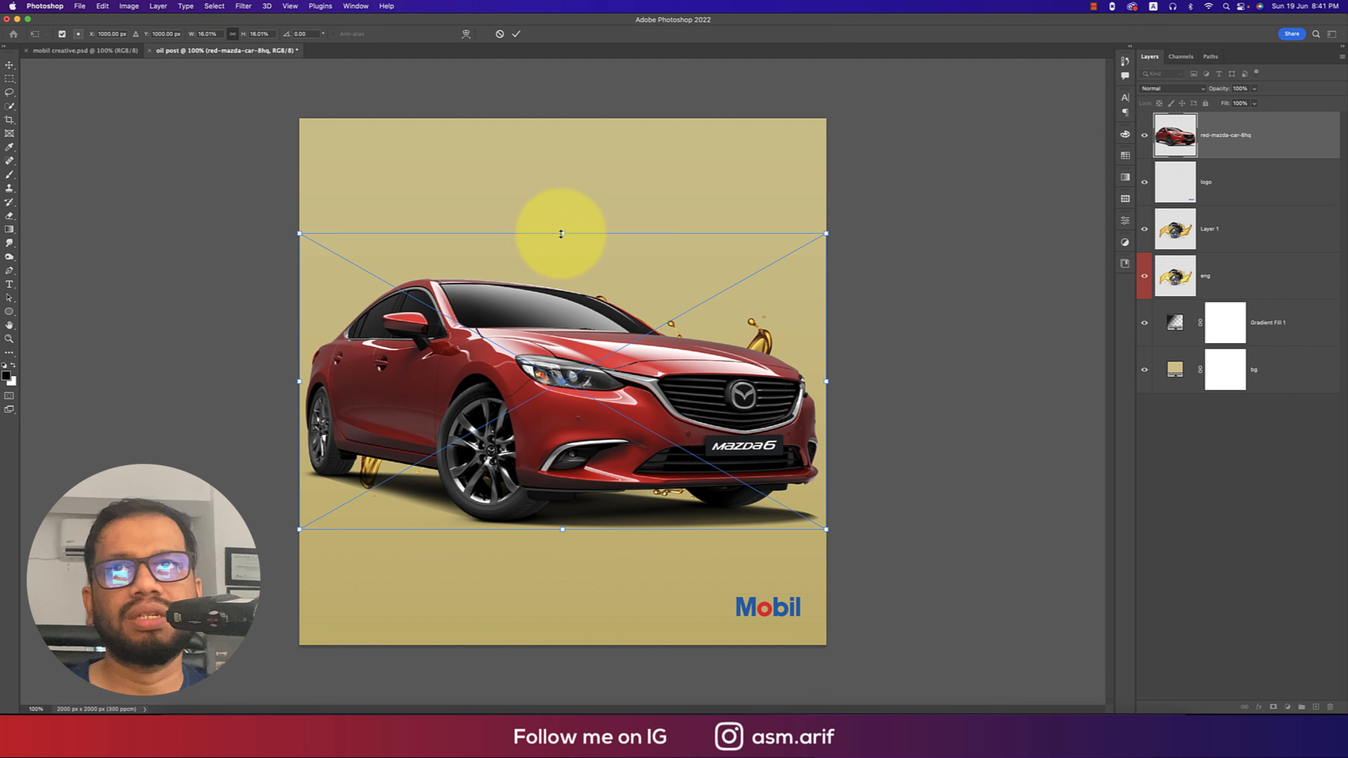
left_click_drag(561, 233, 562, 410)
left_click_drag(558, 463, 433, 564)
left_click_drag(545, 513, 494, 542)
key("Return")
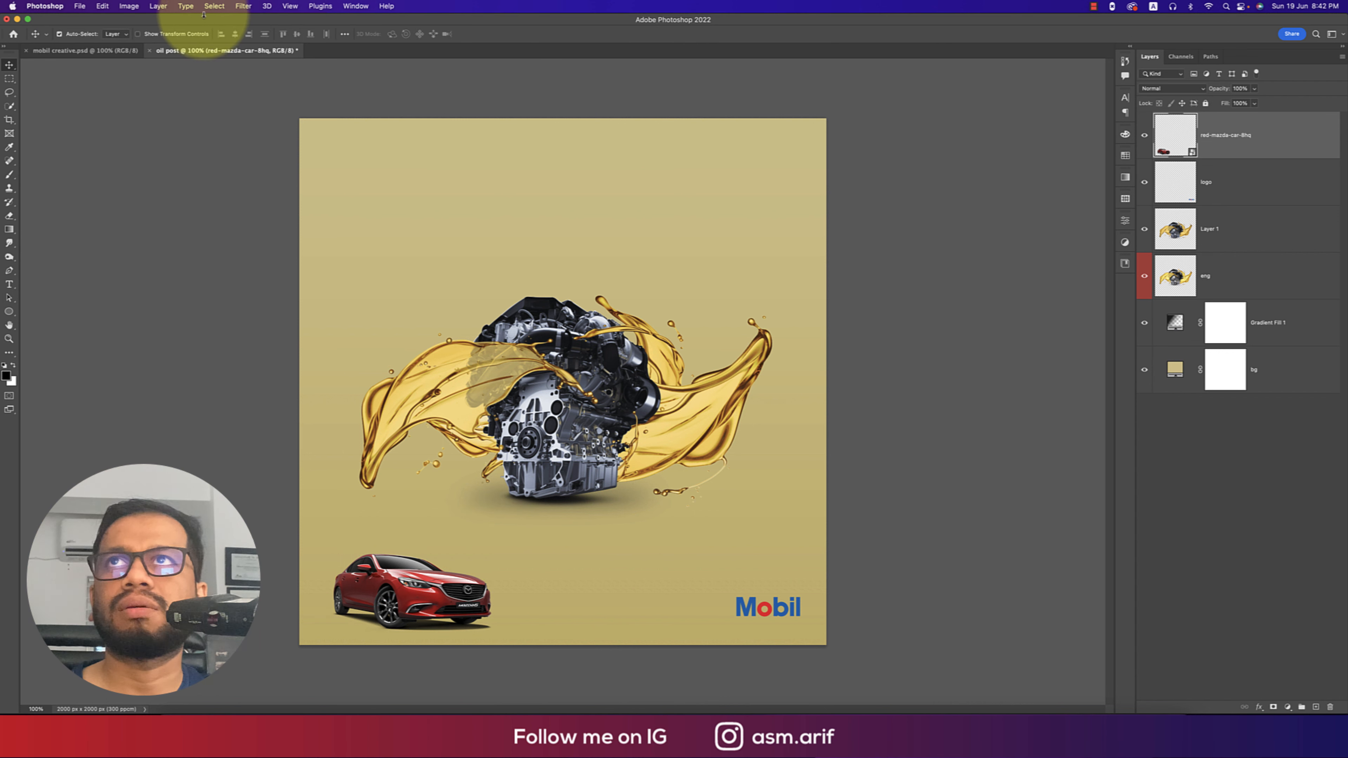
Harmonize the car with Layer 1 as reference, strength about 31 and colour shifted toward yellow, output to a new layer.
left_click(243, 8)
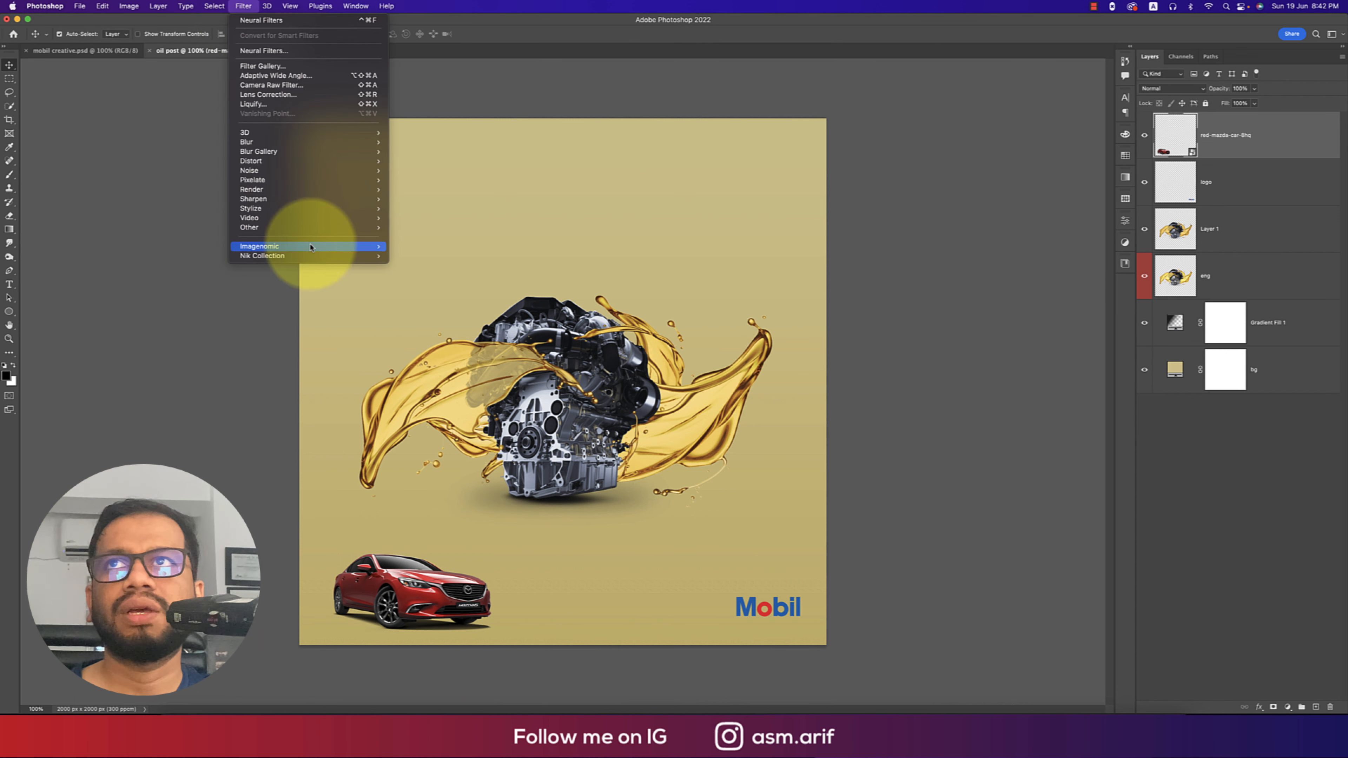
left_click(279, 53)
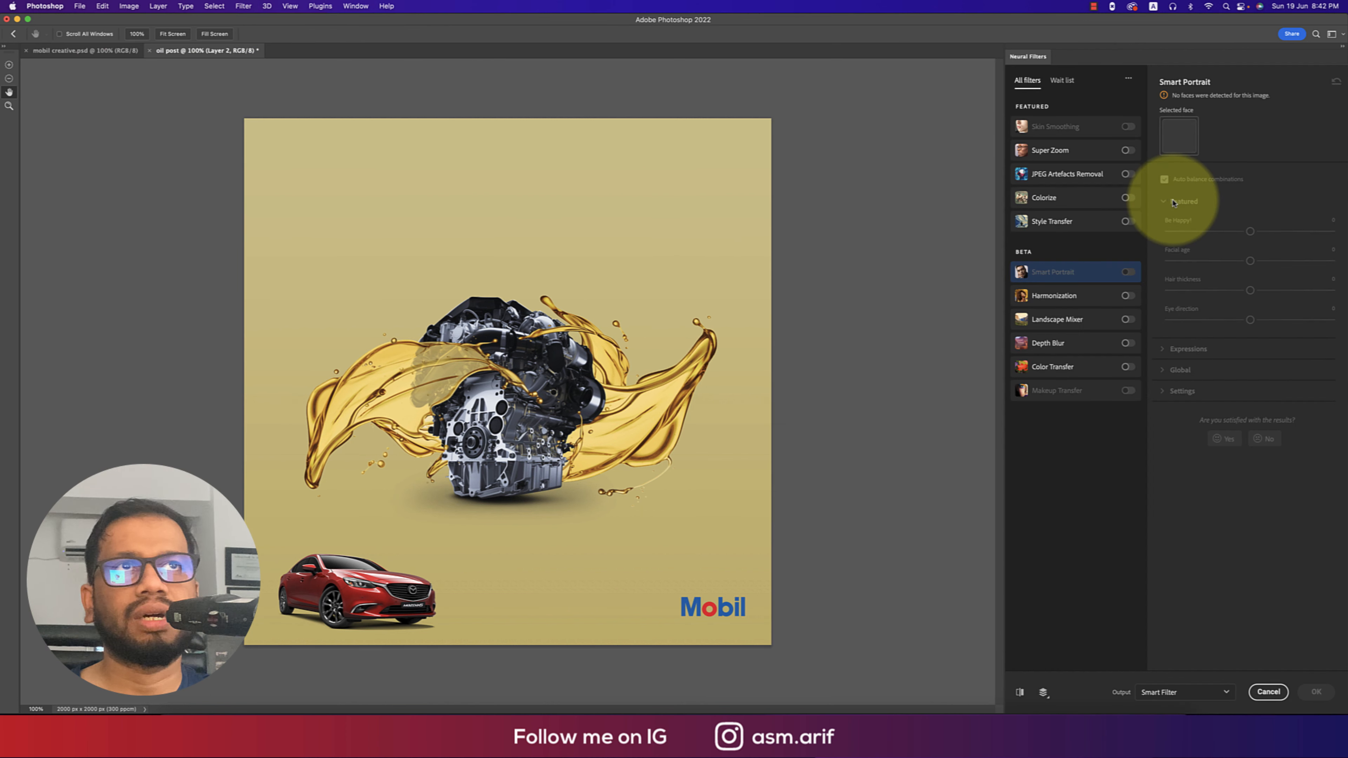
left_click(1128, 295)
left_click(1253, 178)
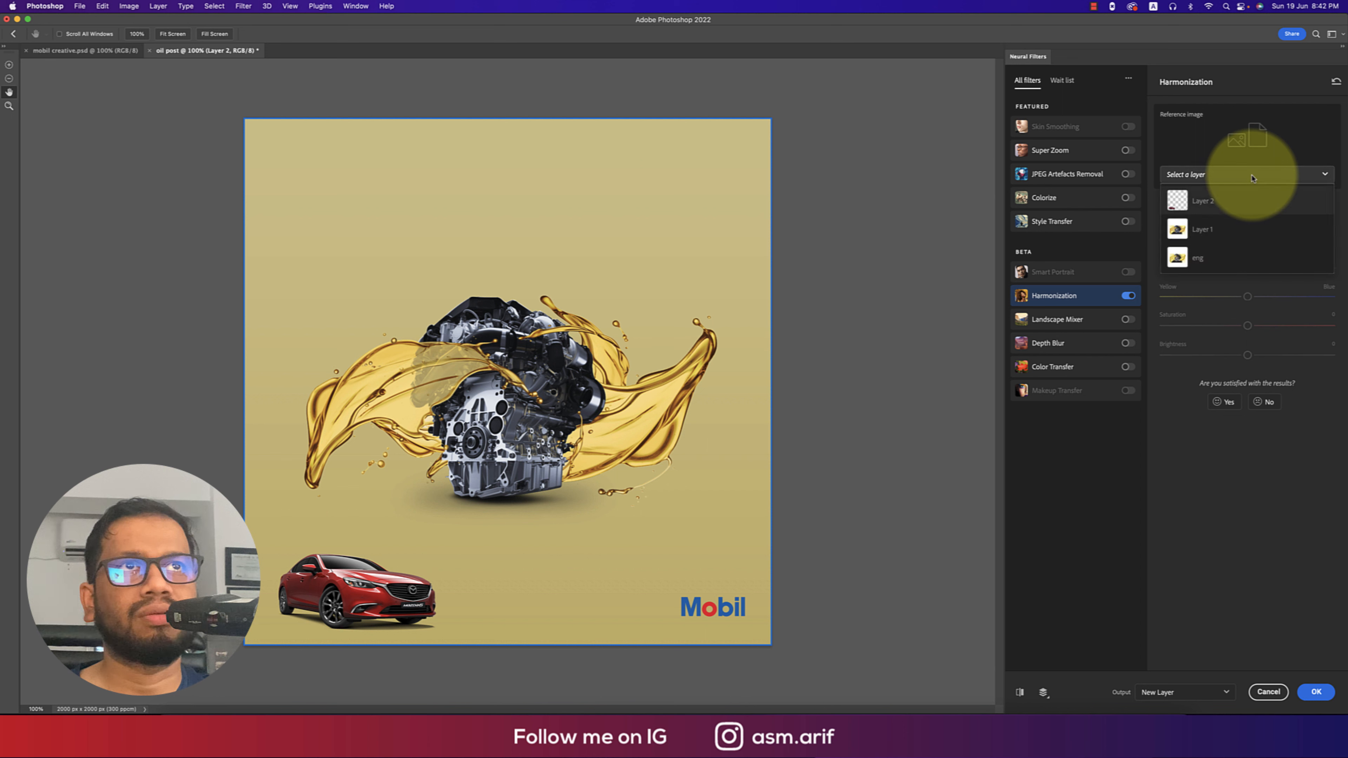
left_click(1203, 228)
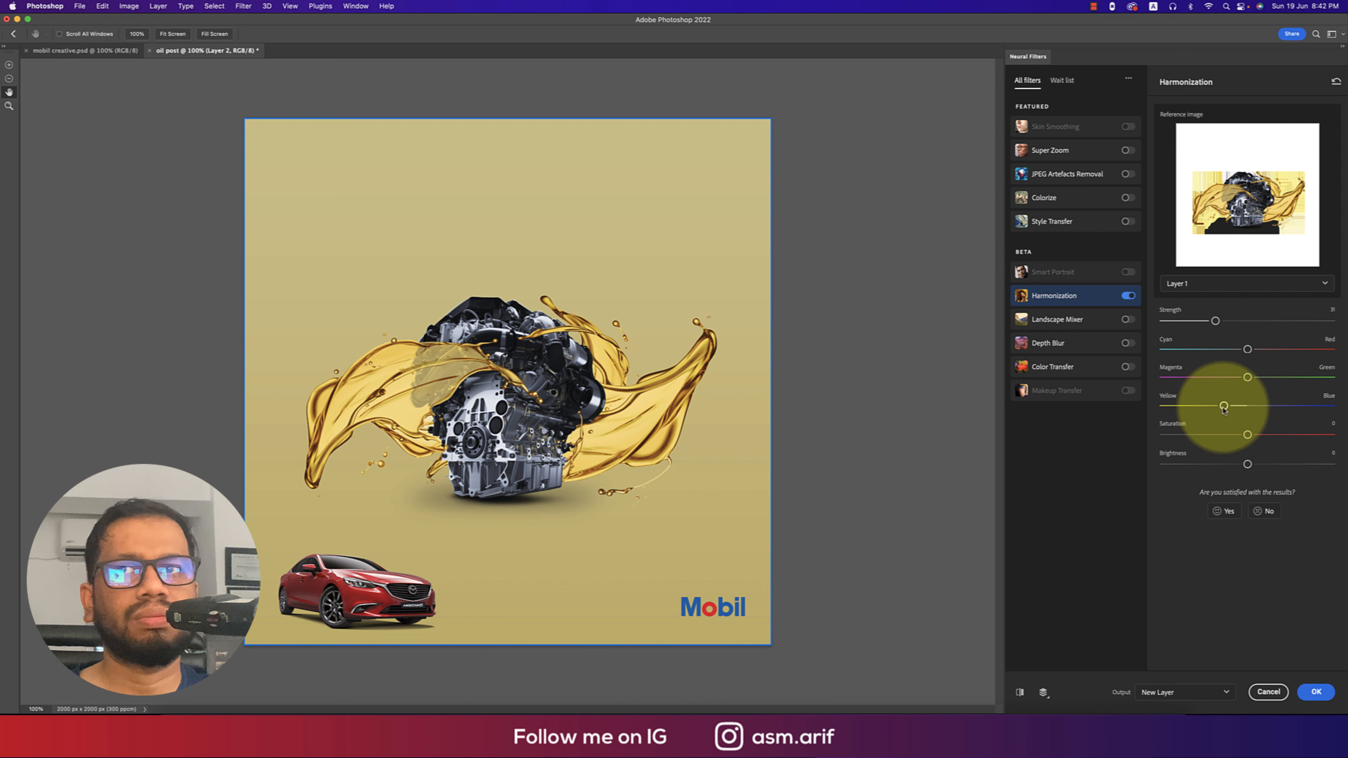
left_click(1316, 691)
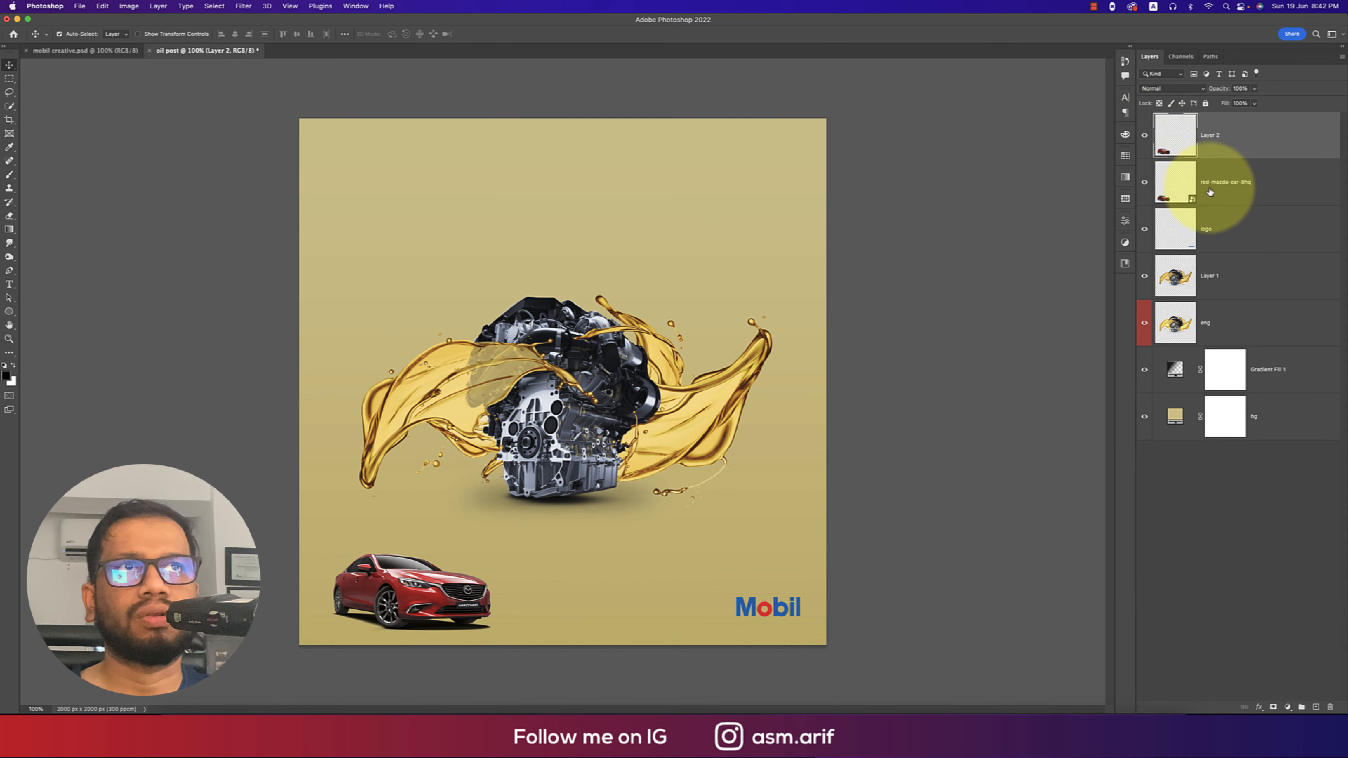
Delete the original red-mazda-car-8hq and eng layers, keeping the harmonized versions.
left_click(1215, 187)
key("Delete")
left_click(1226, 274)
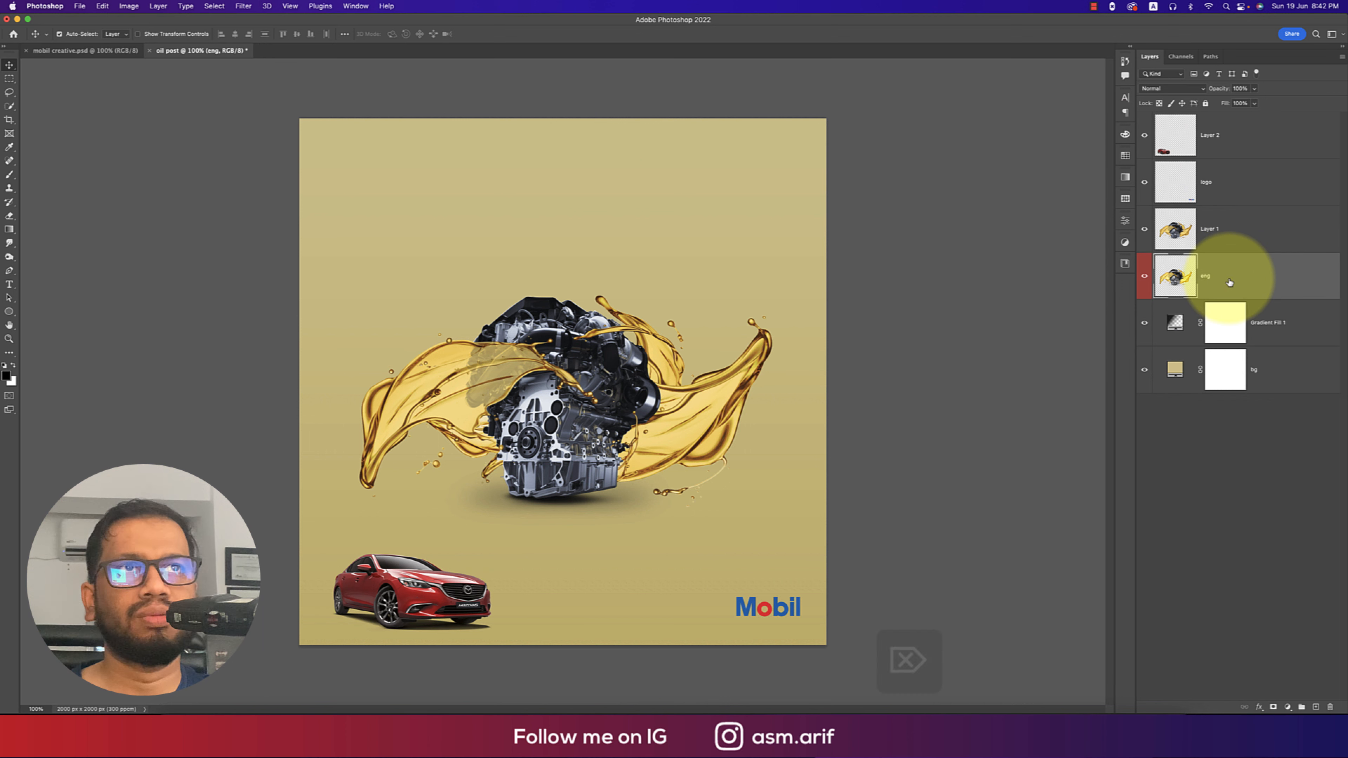
key("Delete")
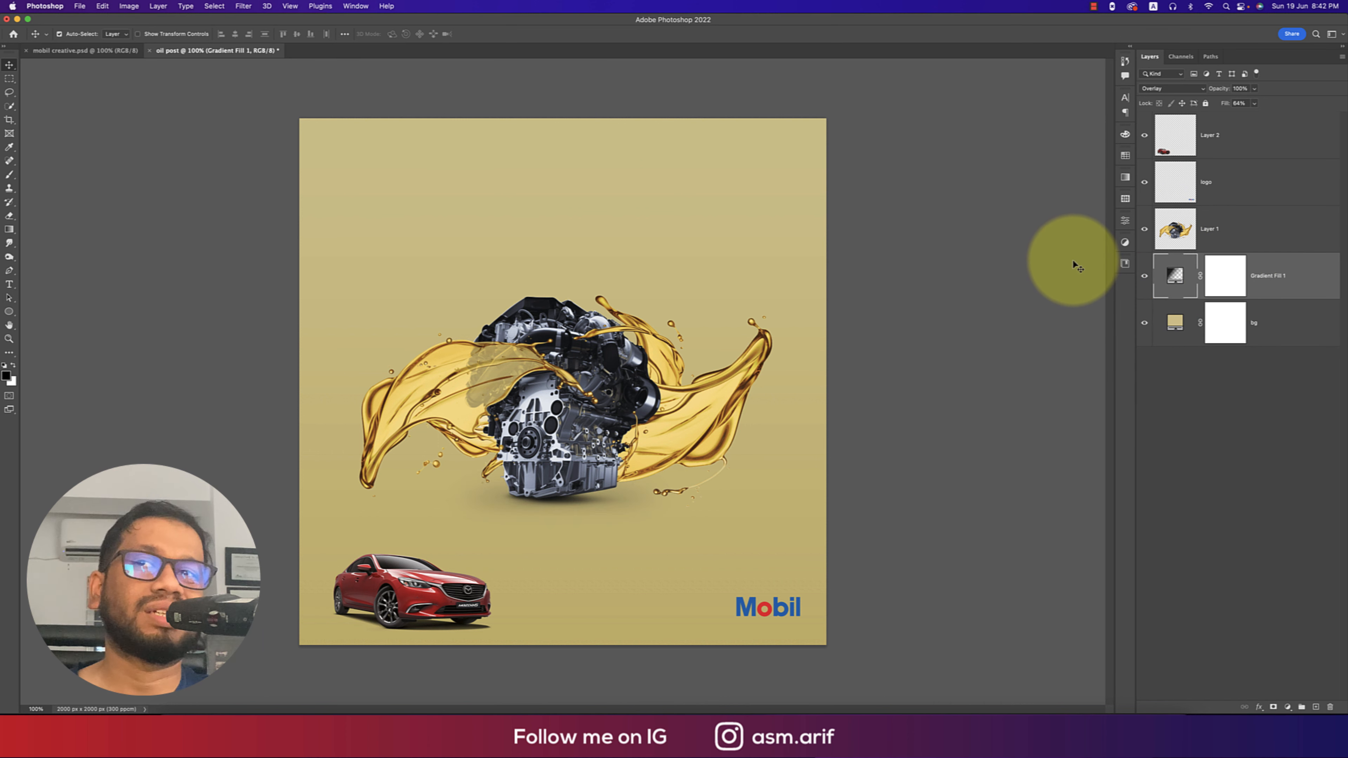
Rename the harmonized car layer as car and the harmonized engine layer as eng.
left_click(1248, 227)
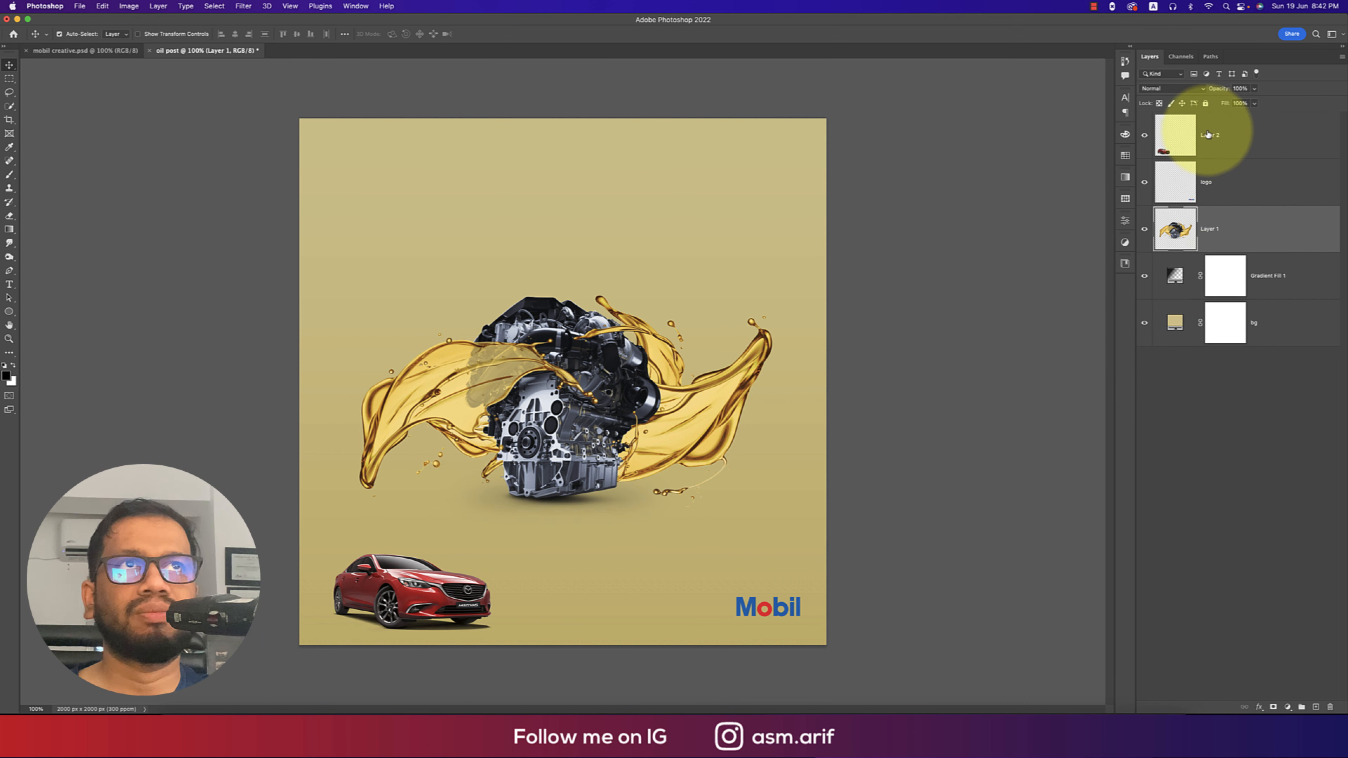
double_click(1208, 134)
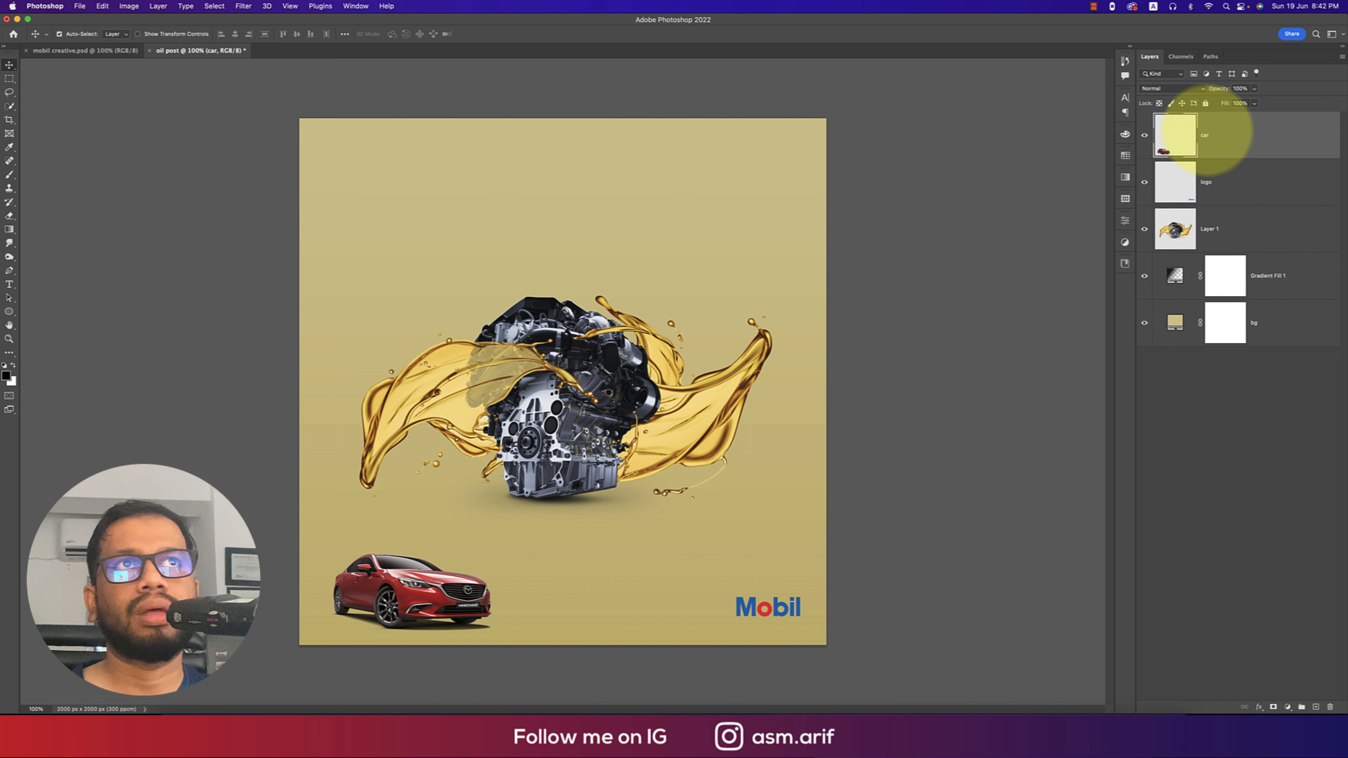
left_click(1218, 230)
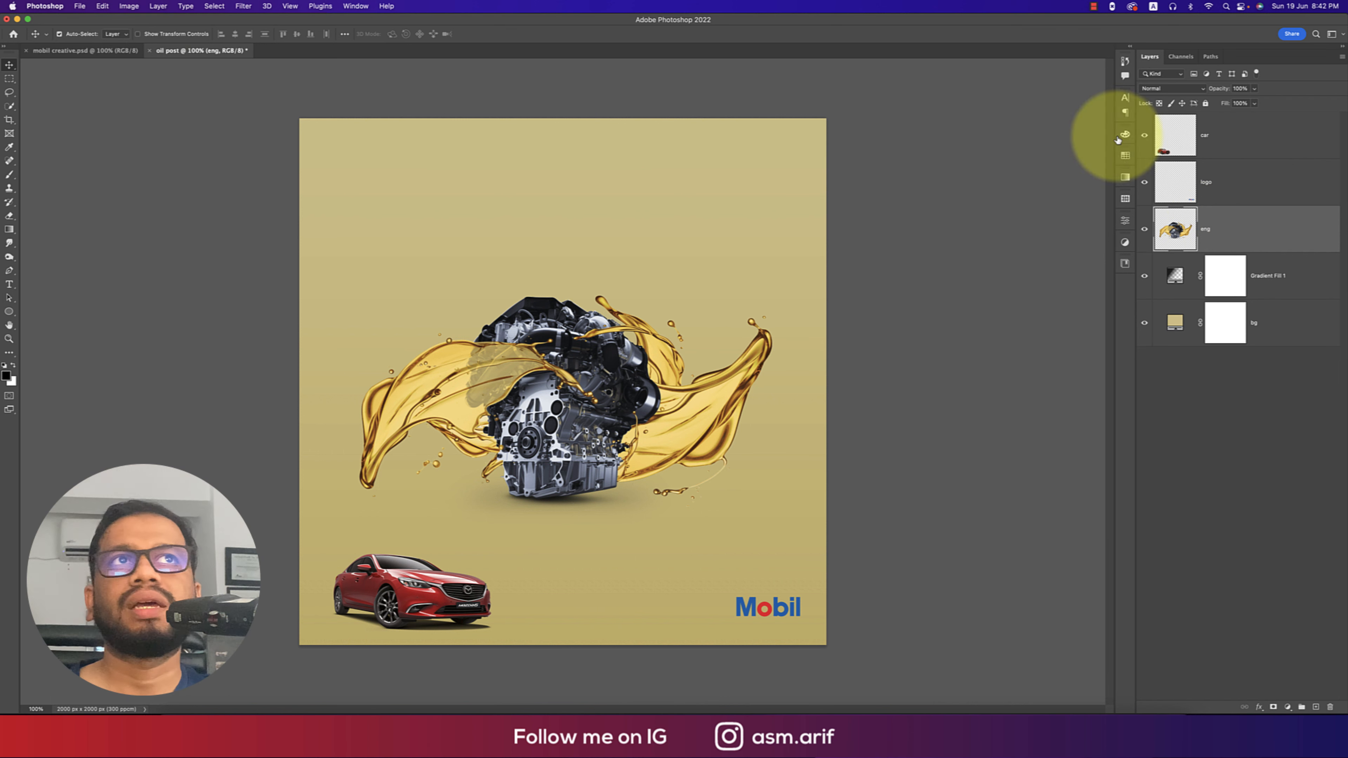
Place the Mobil 1 oil bottle PNG from Downloads as embedded above the car layer, scaled down in the canvas's upper-right area.
left_click(1231, 132)
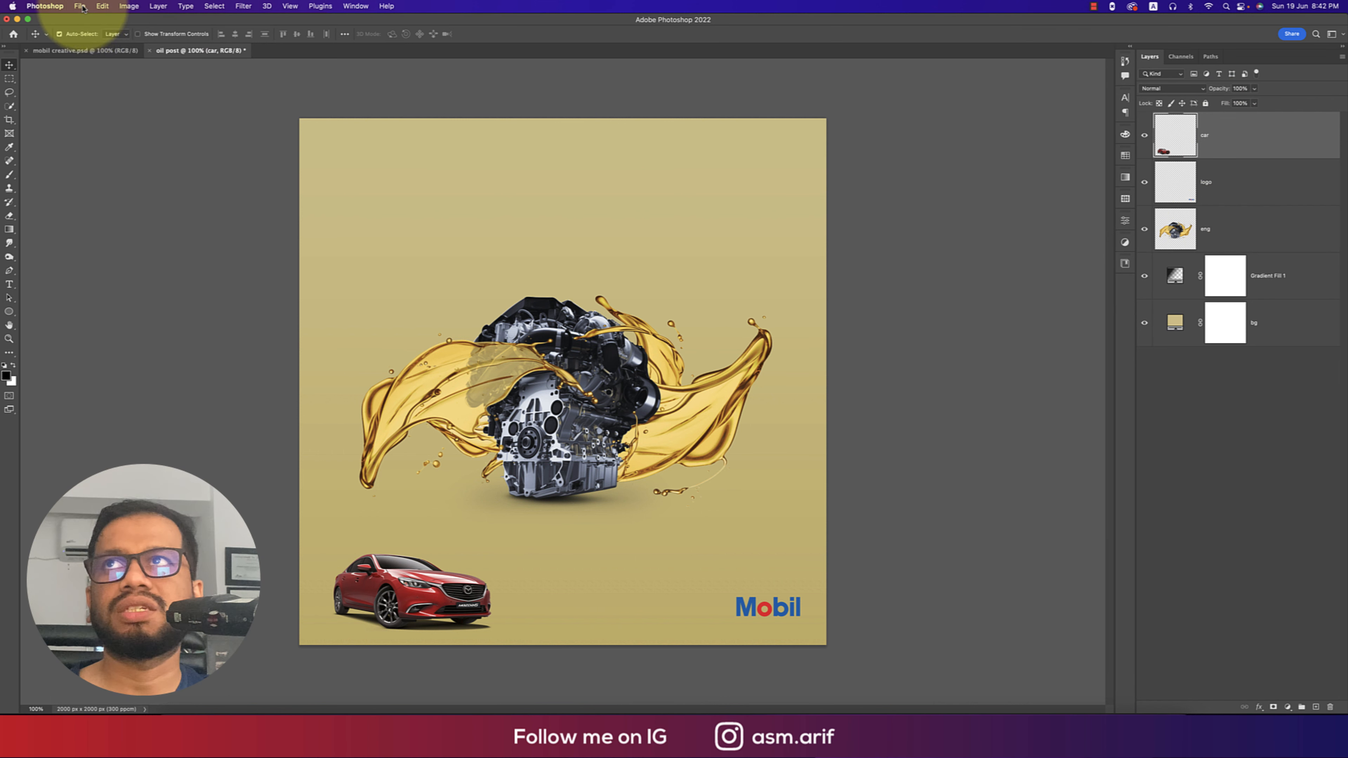
left_click(82, 7)
left_click(124, 199)
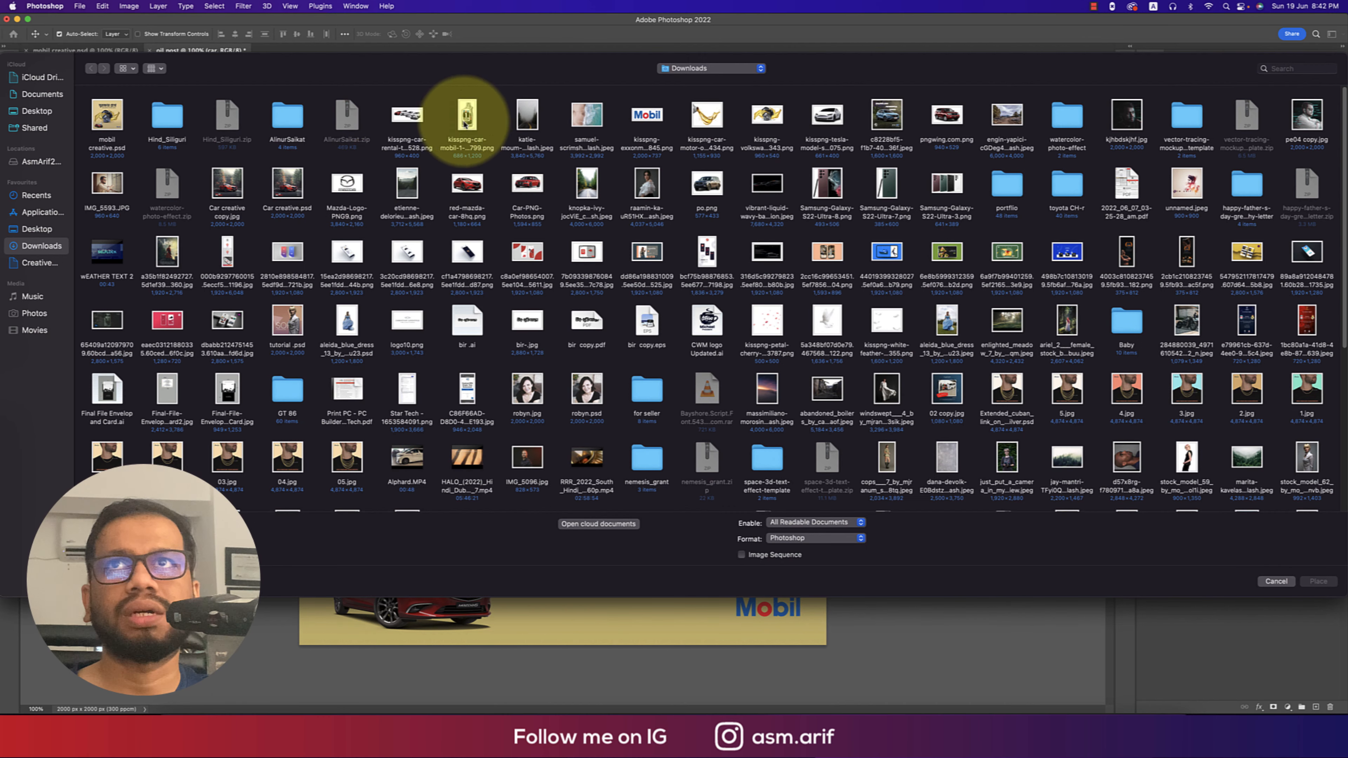
double_click(466, 119)
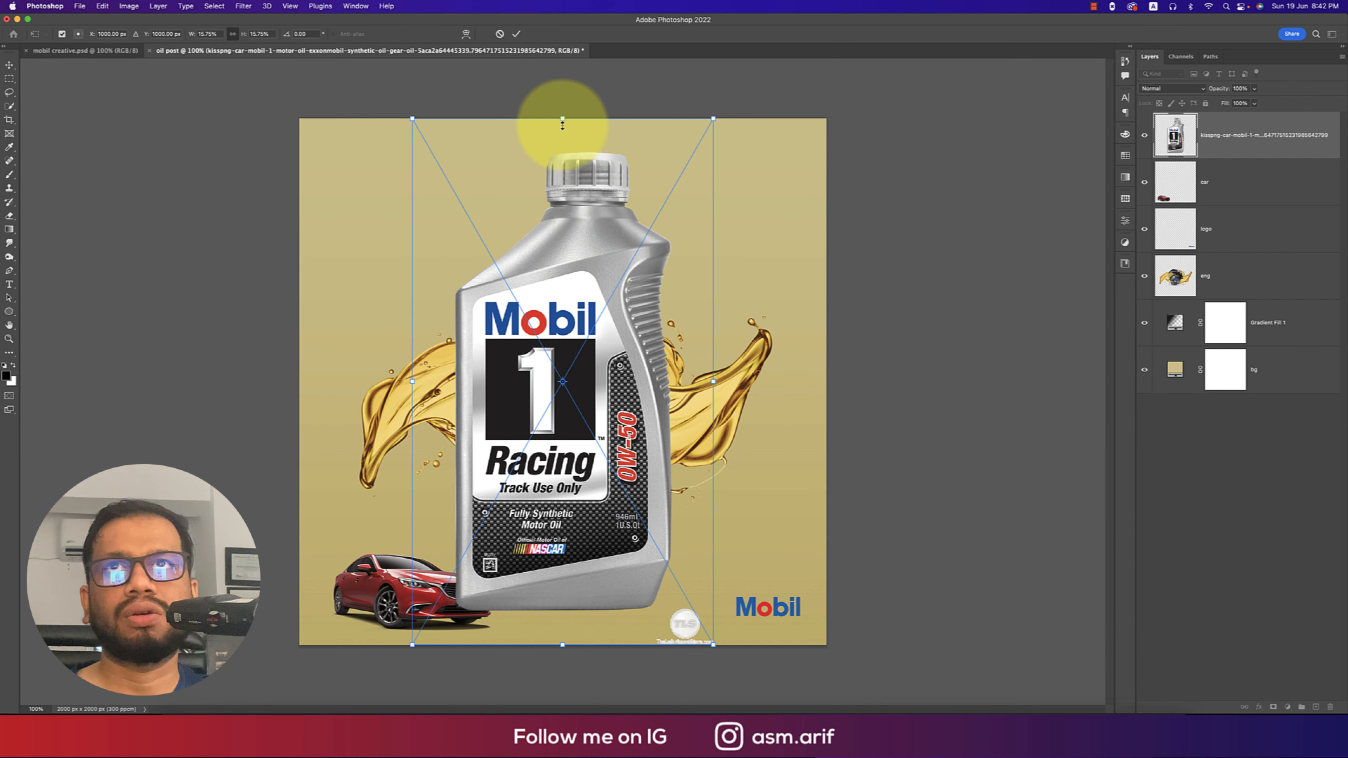
left_click_drag(562, 123, 754, 272)
key("Return")
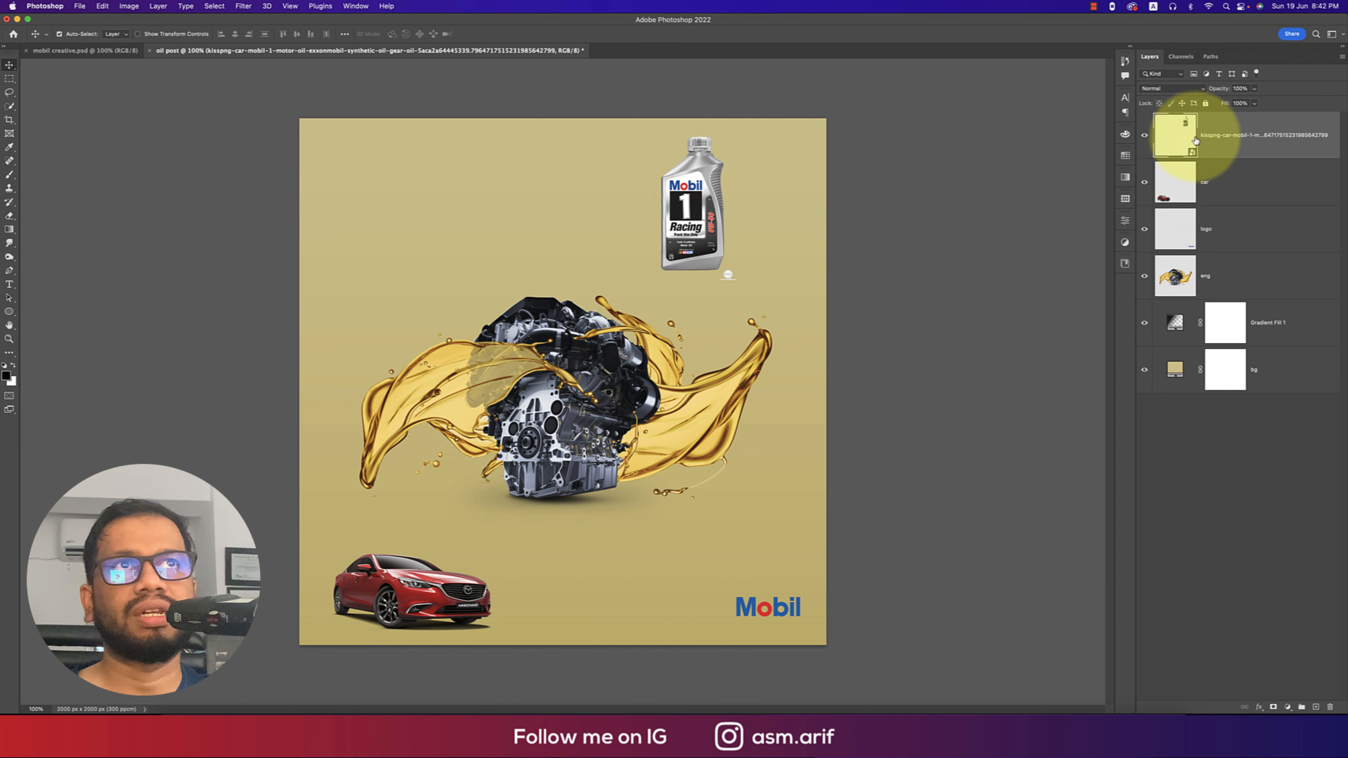
Rasterize the oil bottle layer and rename it as can.
right_click(1219, 136)
left_click(1108, 387)
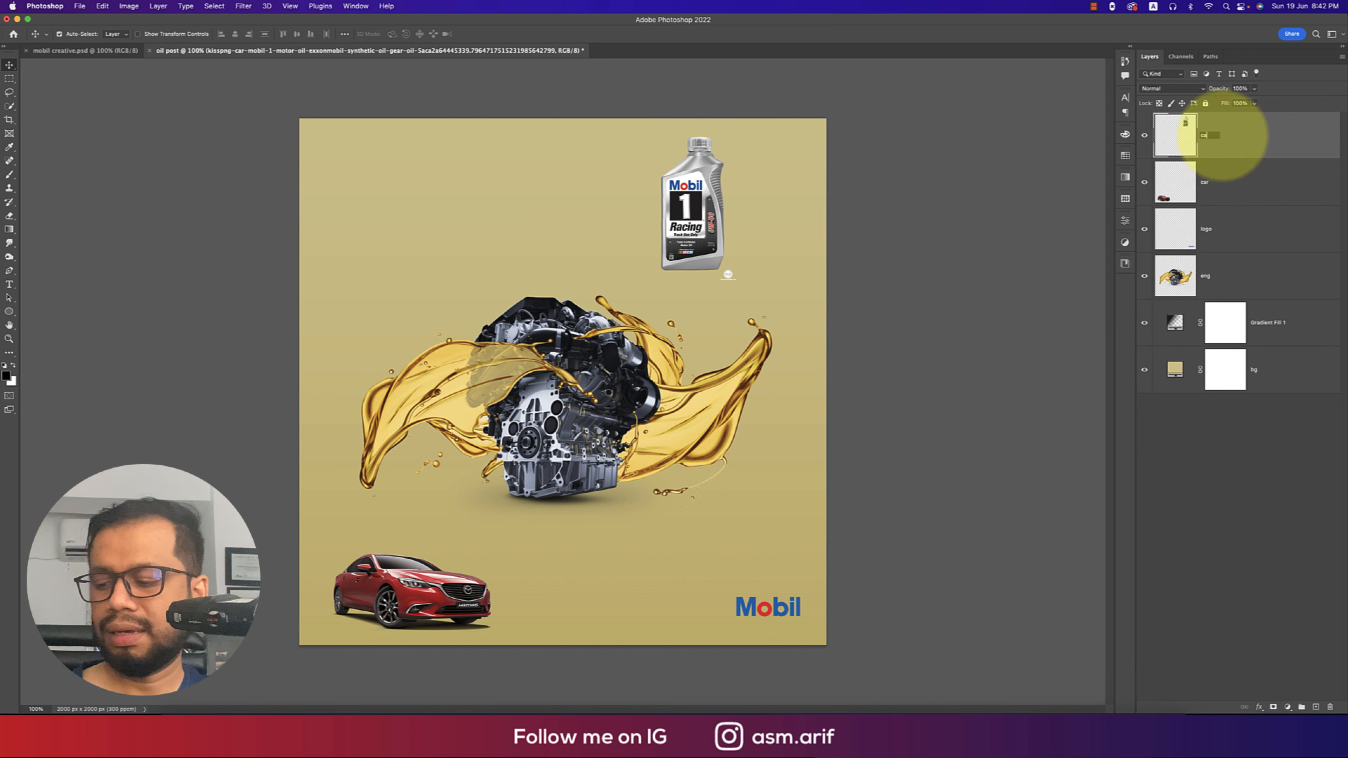
key("Return")
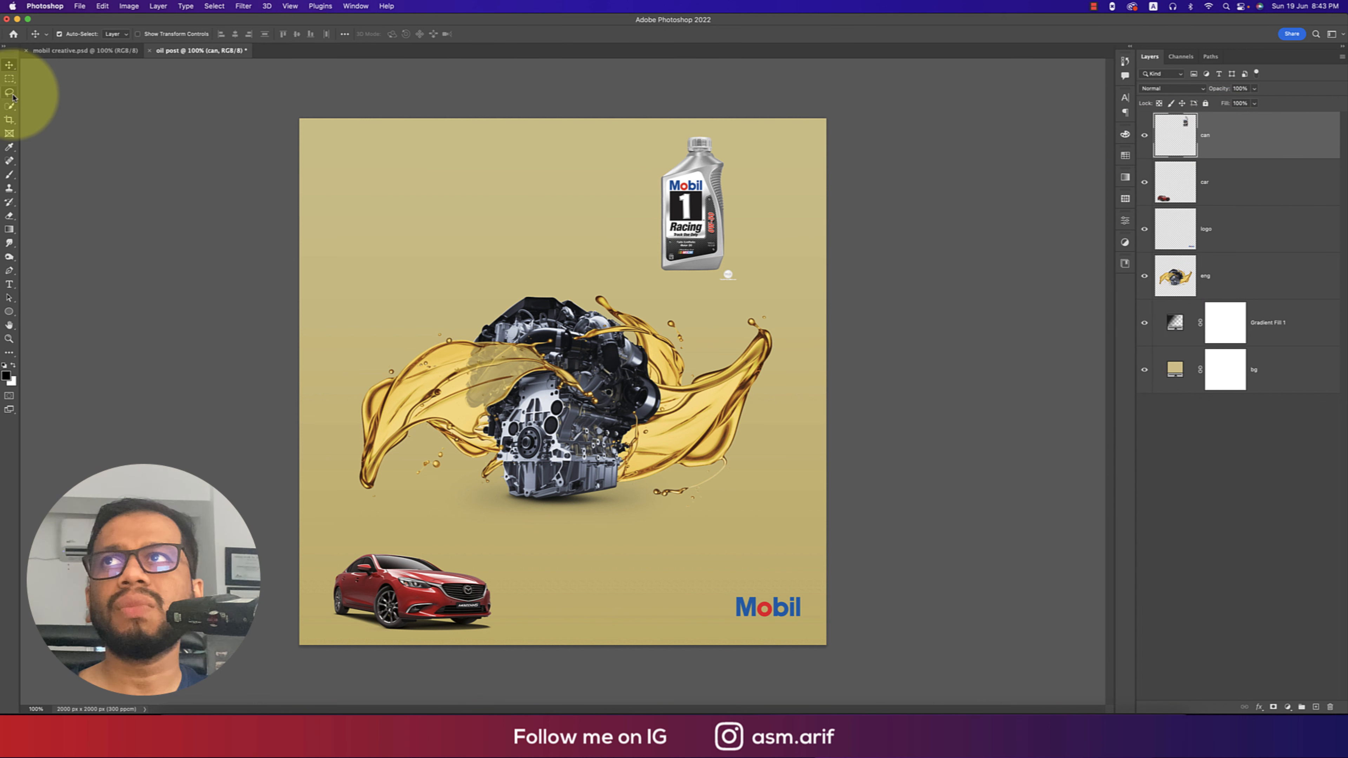
Lasso the white watermark beside the base of the oil bottle, delete it from the can layer and deselect.
left_click(9, 92)
scroll(767, 235, "up", 5)
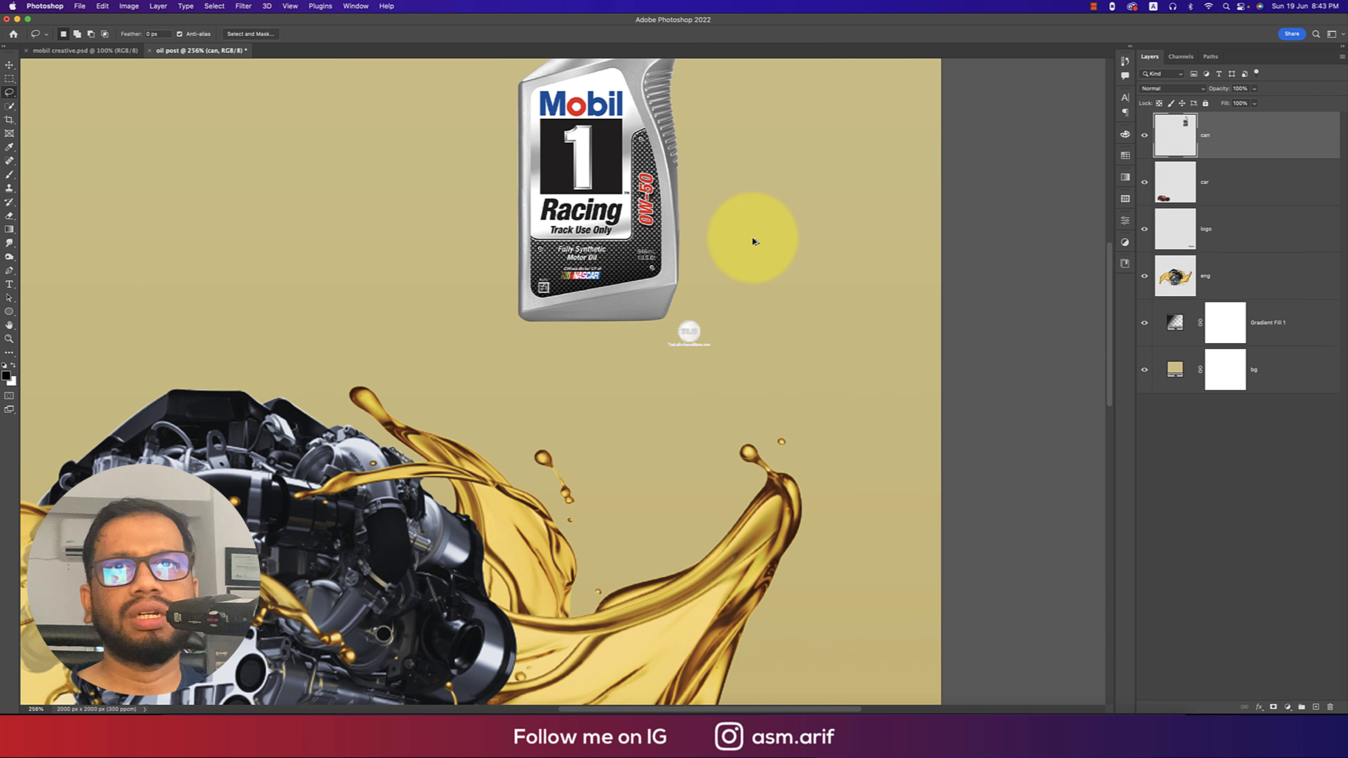
mouse_move(699, 312)
left_mouse_down()
mouse_move(647, 332)
mouse_move(731, 301)
mouse_move(701, 305)
left_mouse_up()
key("Delete")
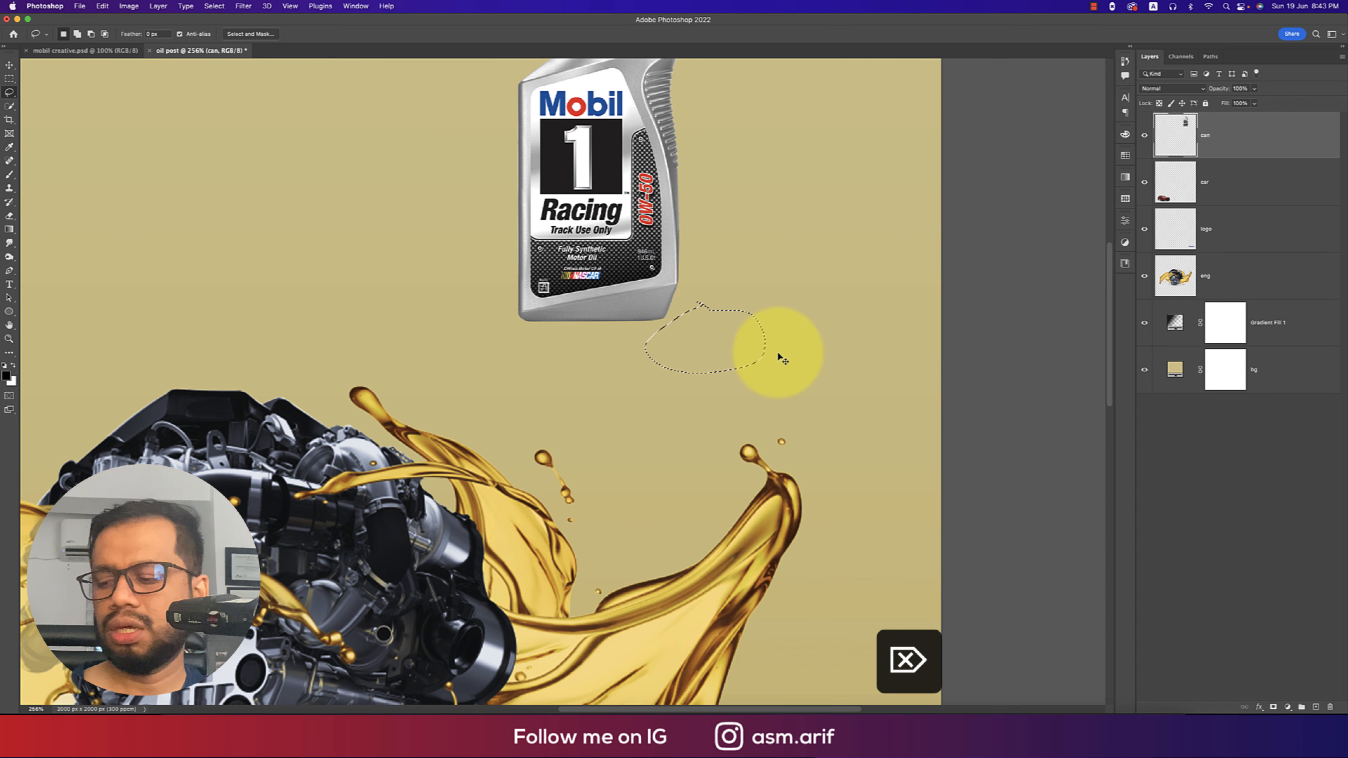
key("super+d")
scroll(780, 355, "down", 6)
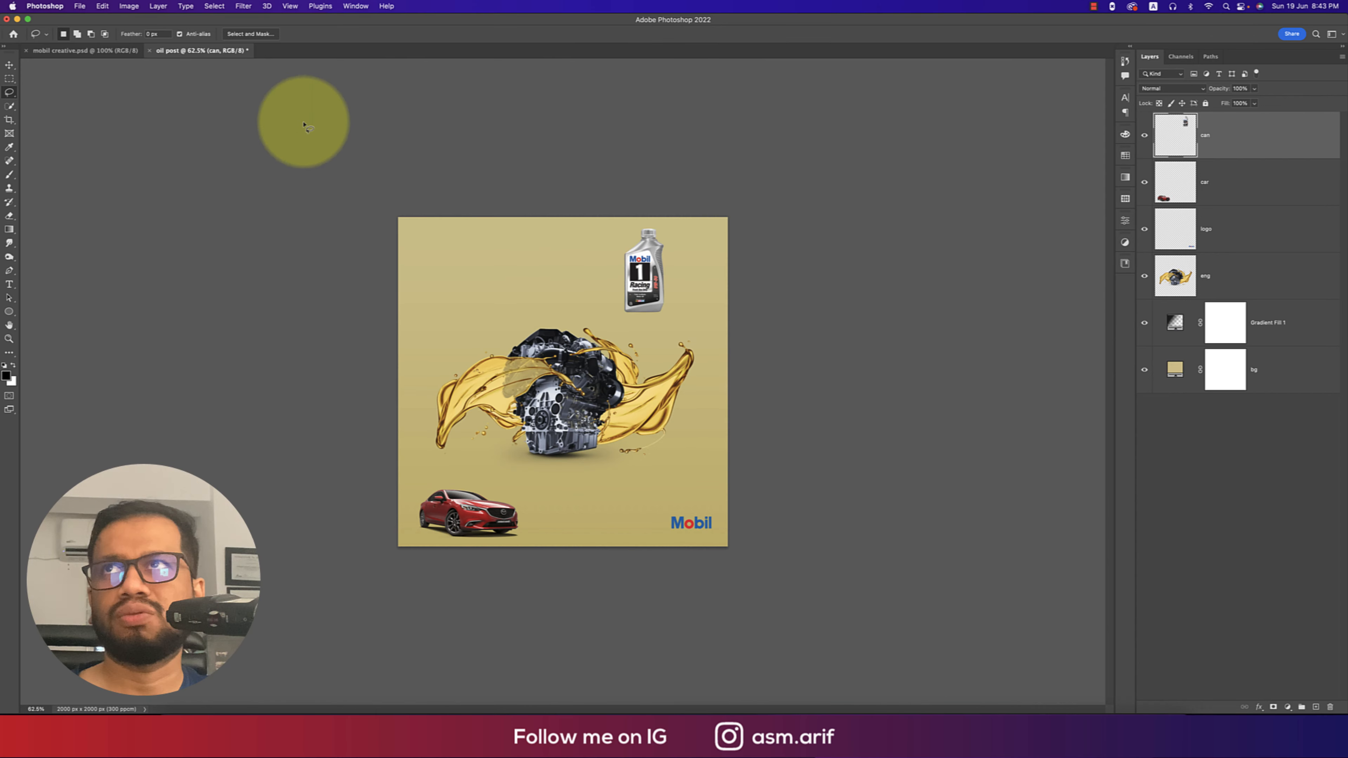
Add a layer directly above car, paint one soft black brush dab beside the oil bottle and flatten it vertically into a thin shadow.
left_click(9, 64)
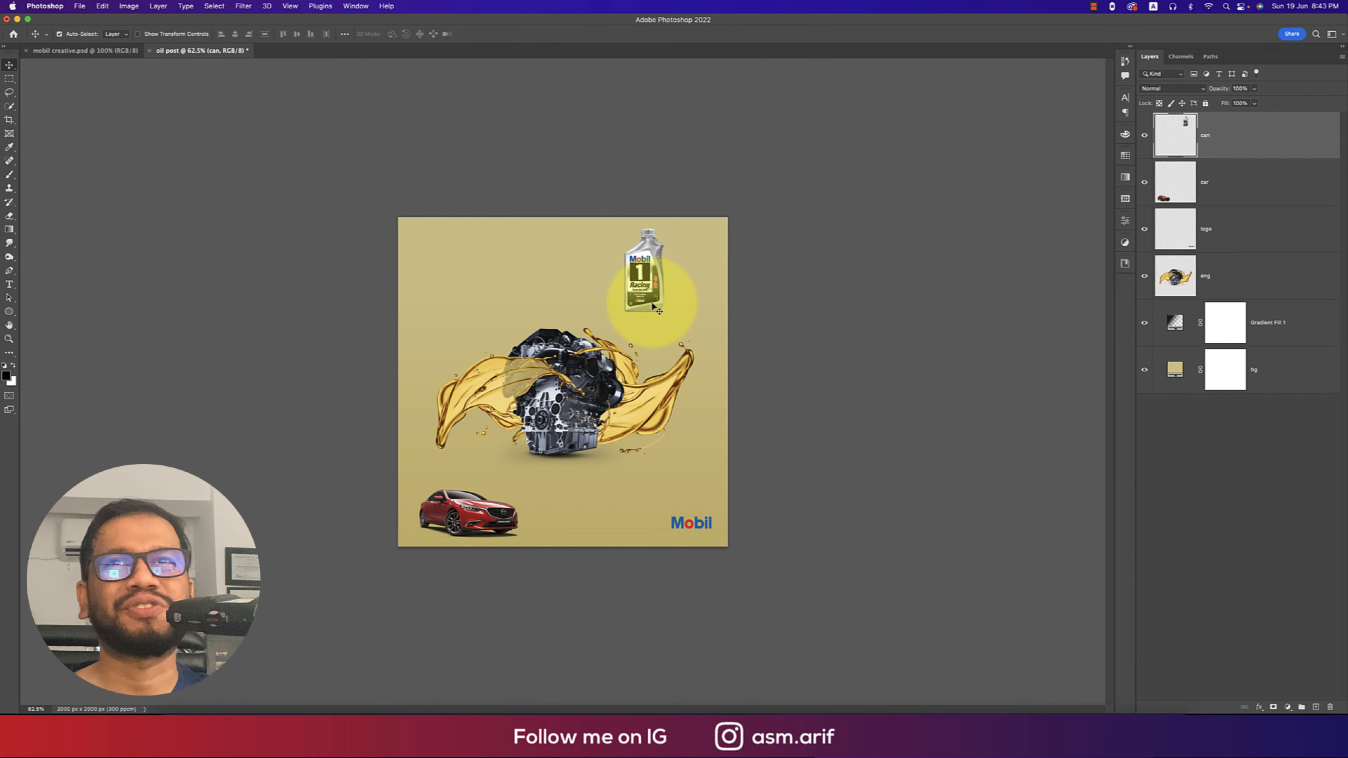
left_click(1232, 182)
left_click(1315, 706)
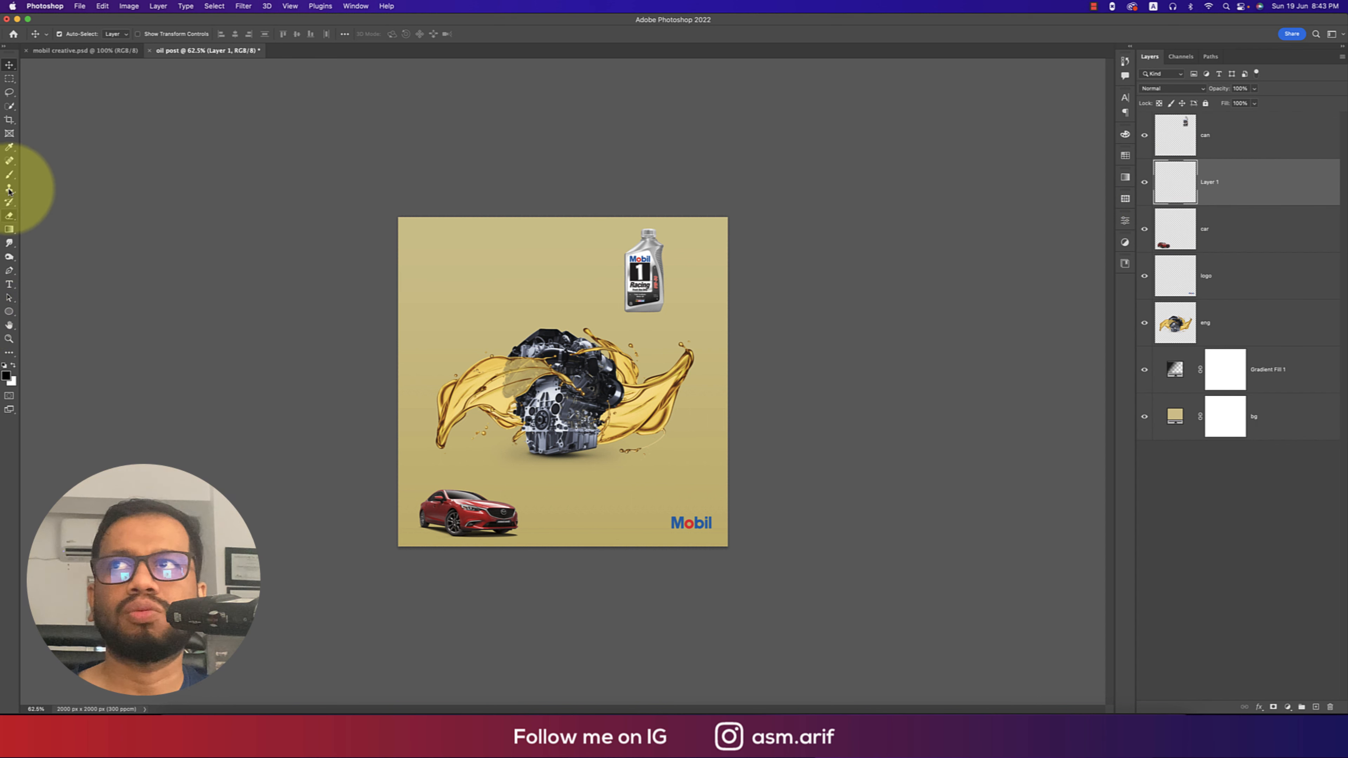
left_click(10, 176)
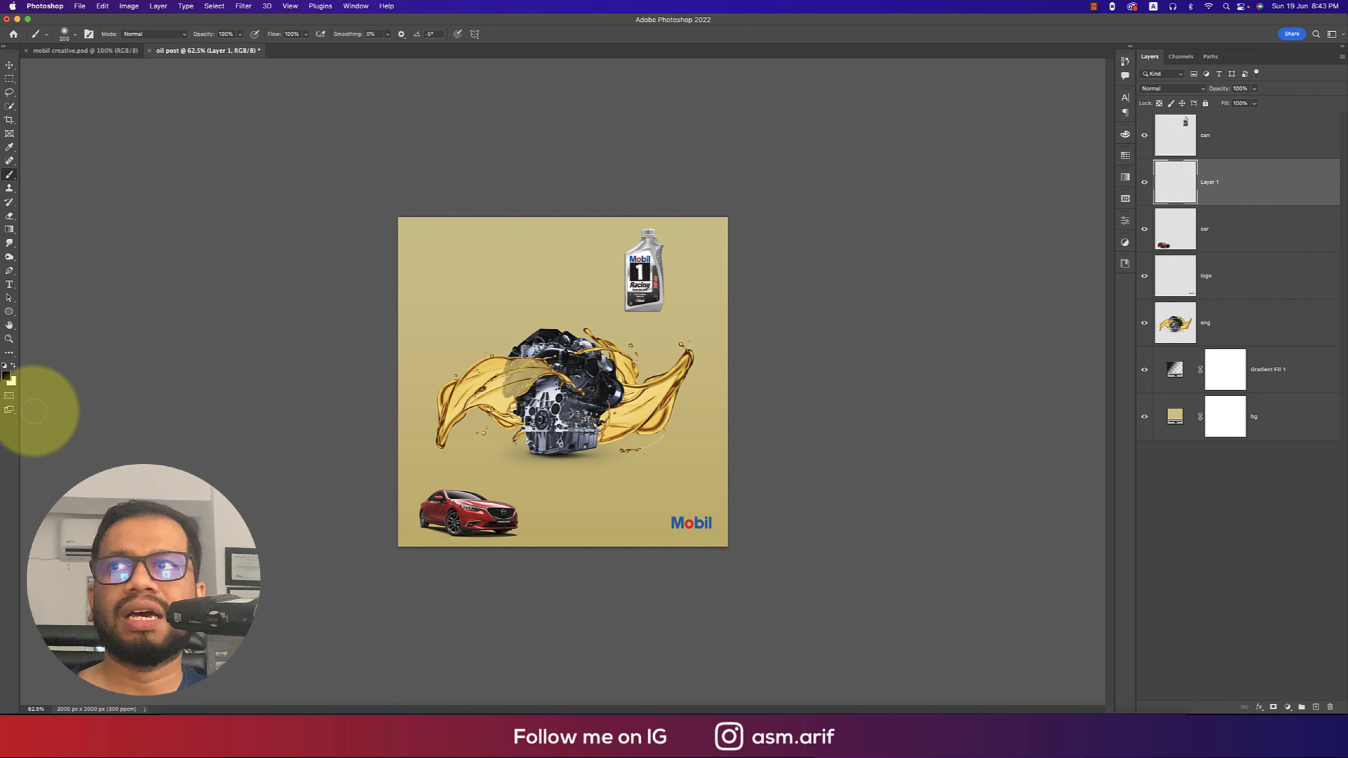
left_click(578, 288)
key("super+t")
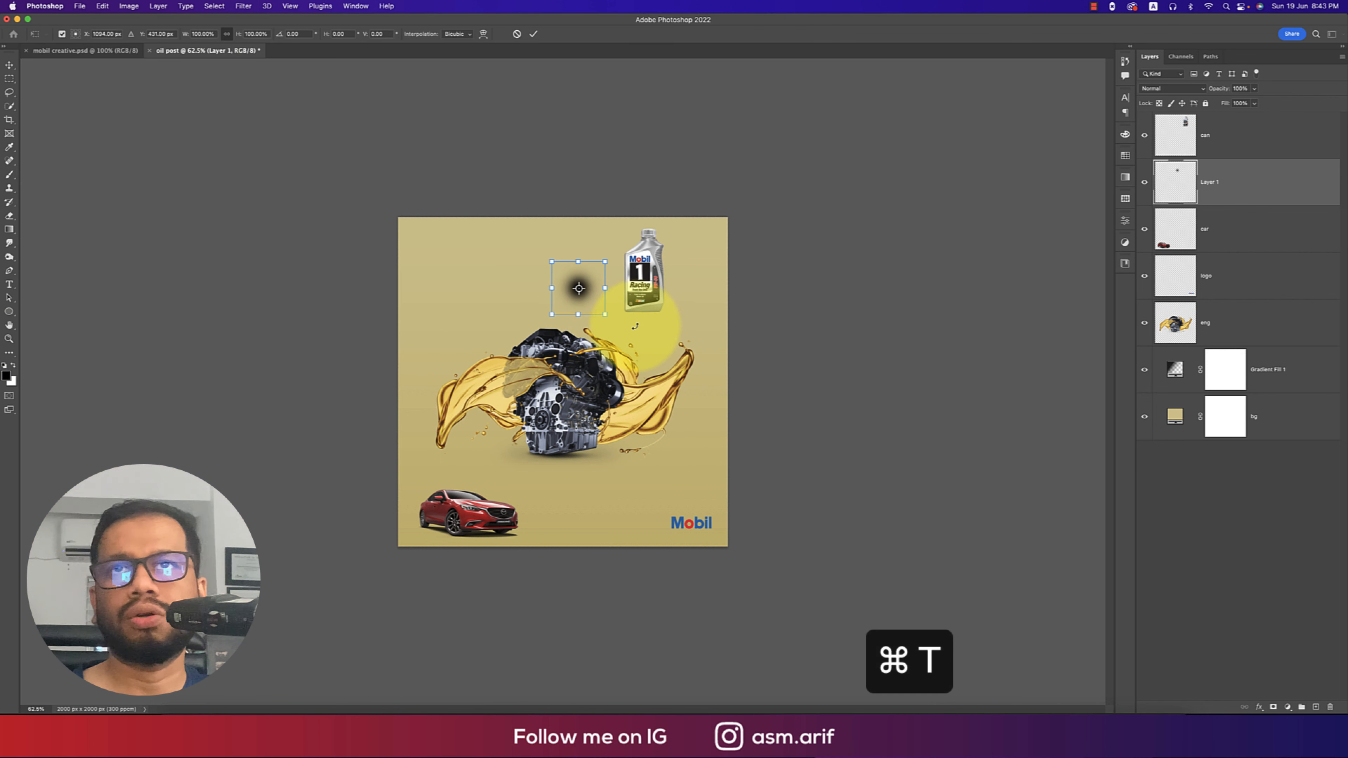
left_click_drag(579, 261, 579, 307)
left_click(534, 34)
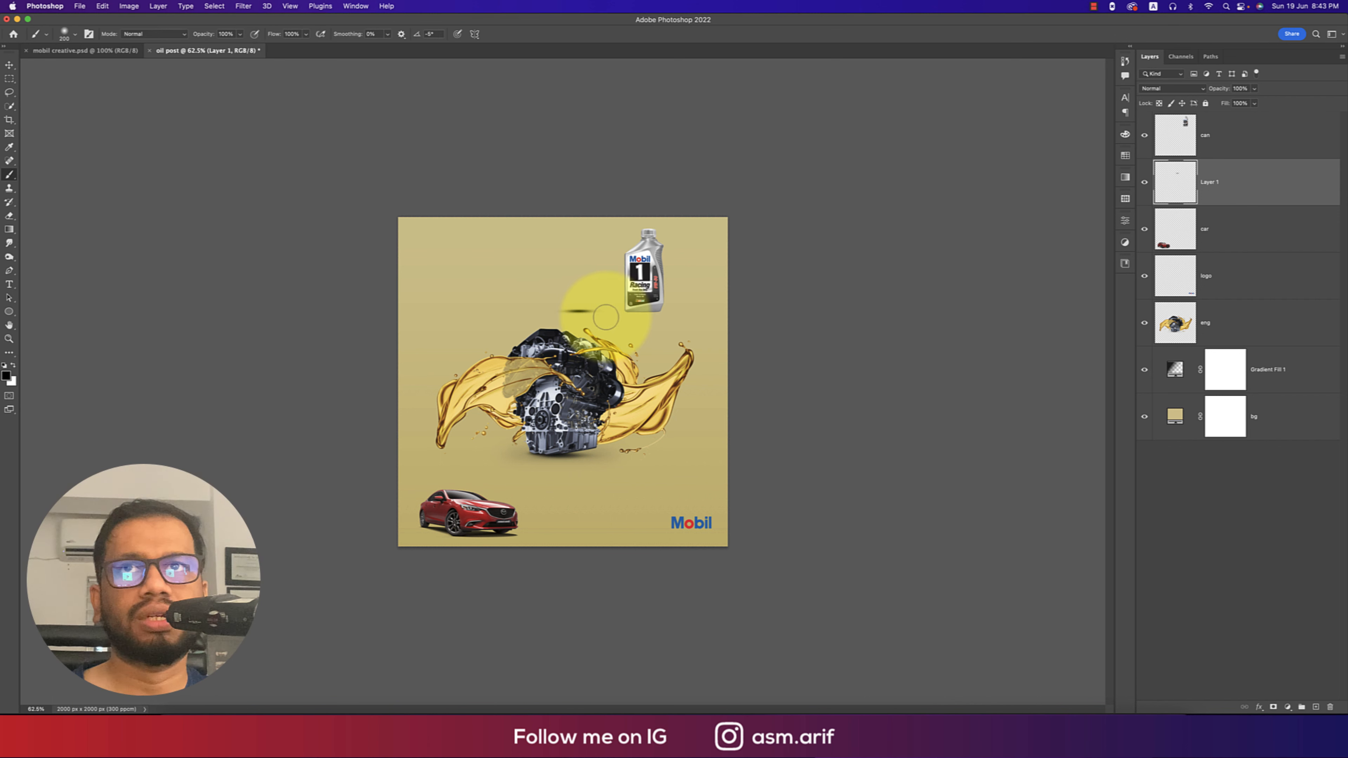
Move the flattened shadow under the oil bottle's base and stretch it symmetrically to about 257% width and 94% height.
key("v")
left_click_drag(585, 316, 644, 321)
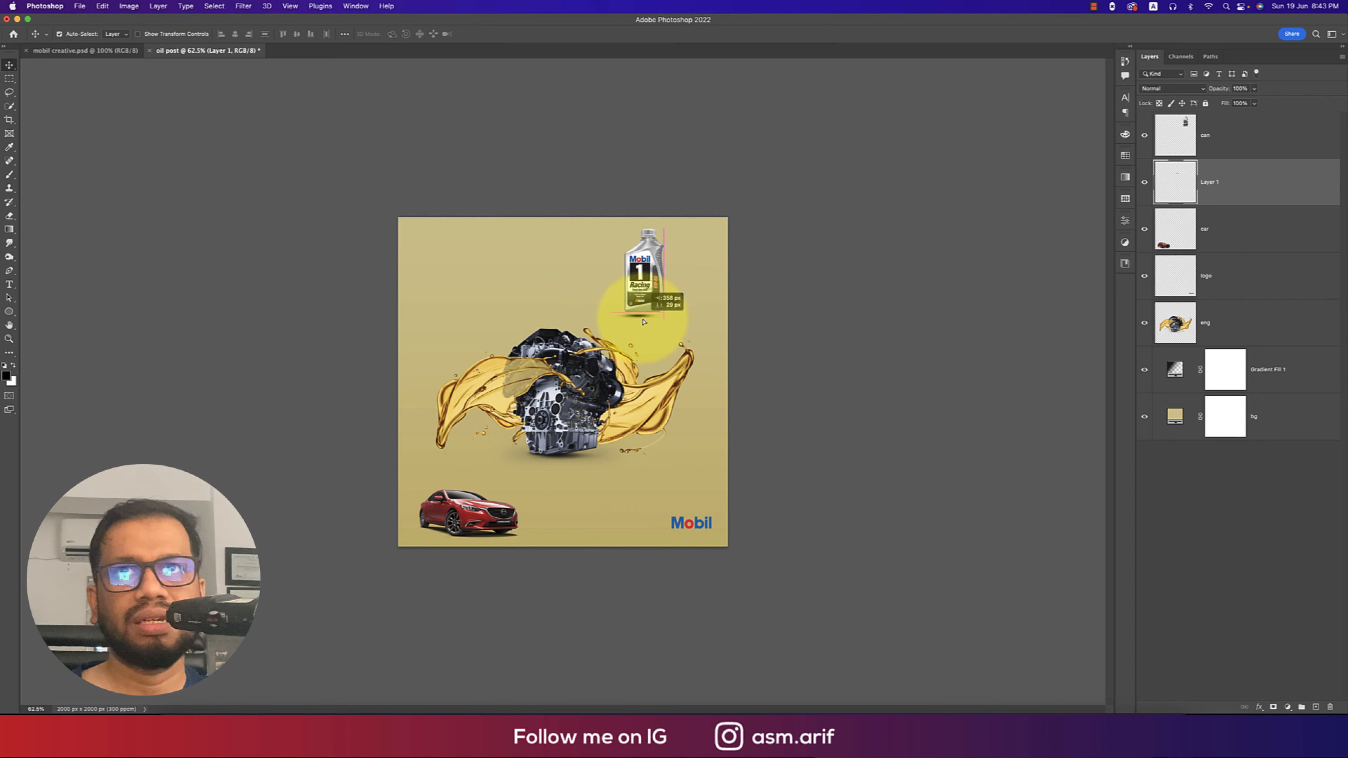
scroll(648, 321, "up", 6)
scroll(584, 459, "down", 2)
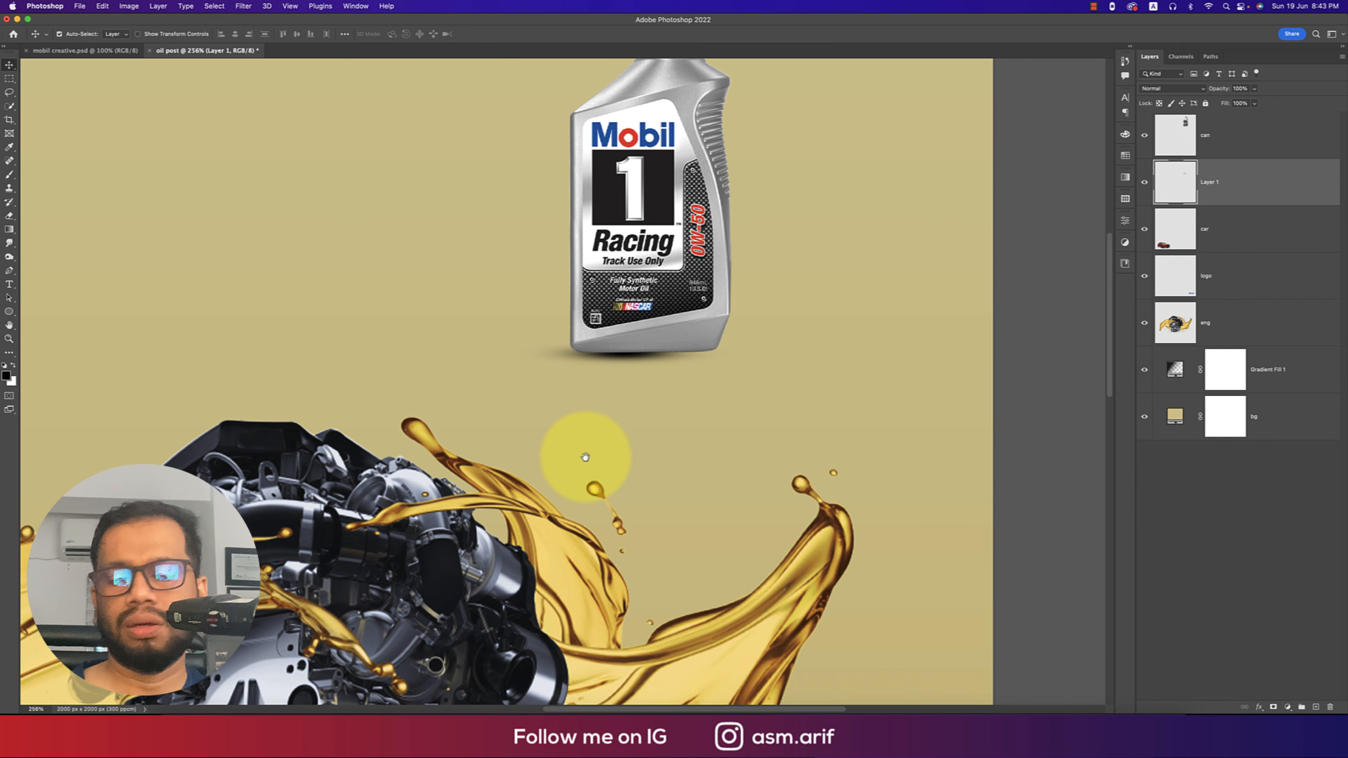
key("super+t")
left_click_drag(624, 368, 625, 381)
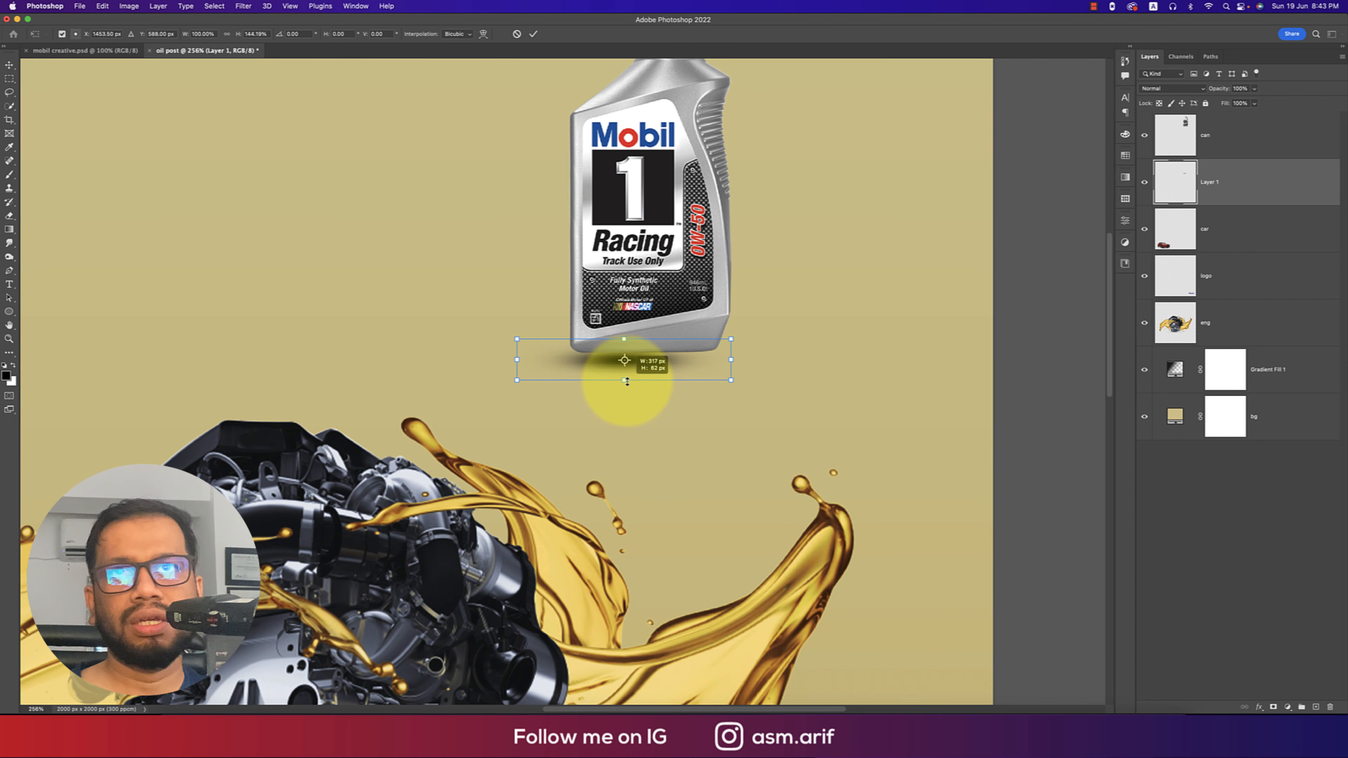
left_click_drag(728, 360, 898, 361)
left_click_drag(629, 340, 654, 361)
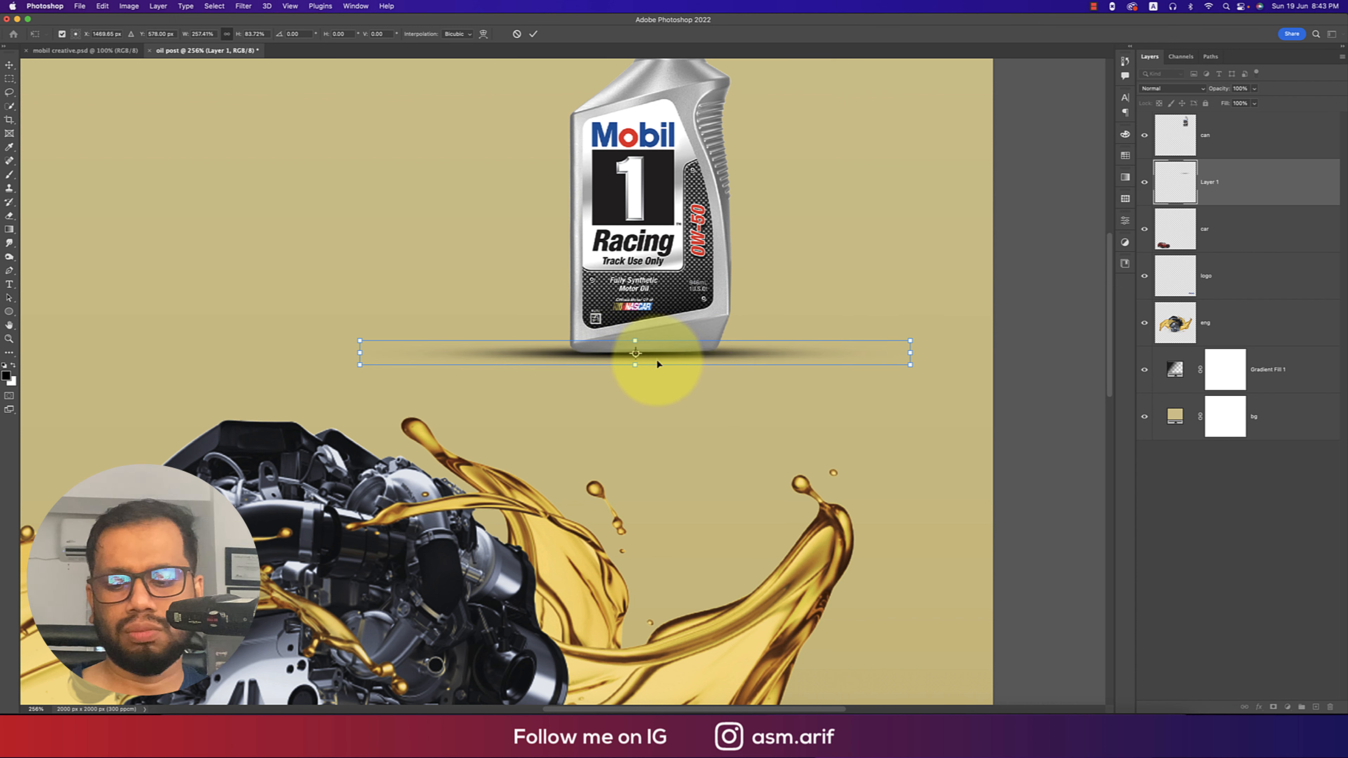
key("Return")
key("super+1")
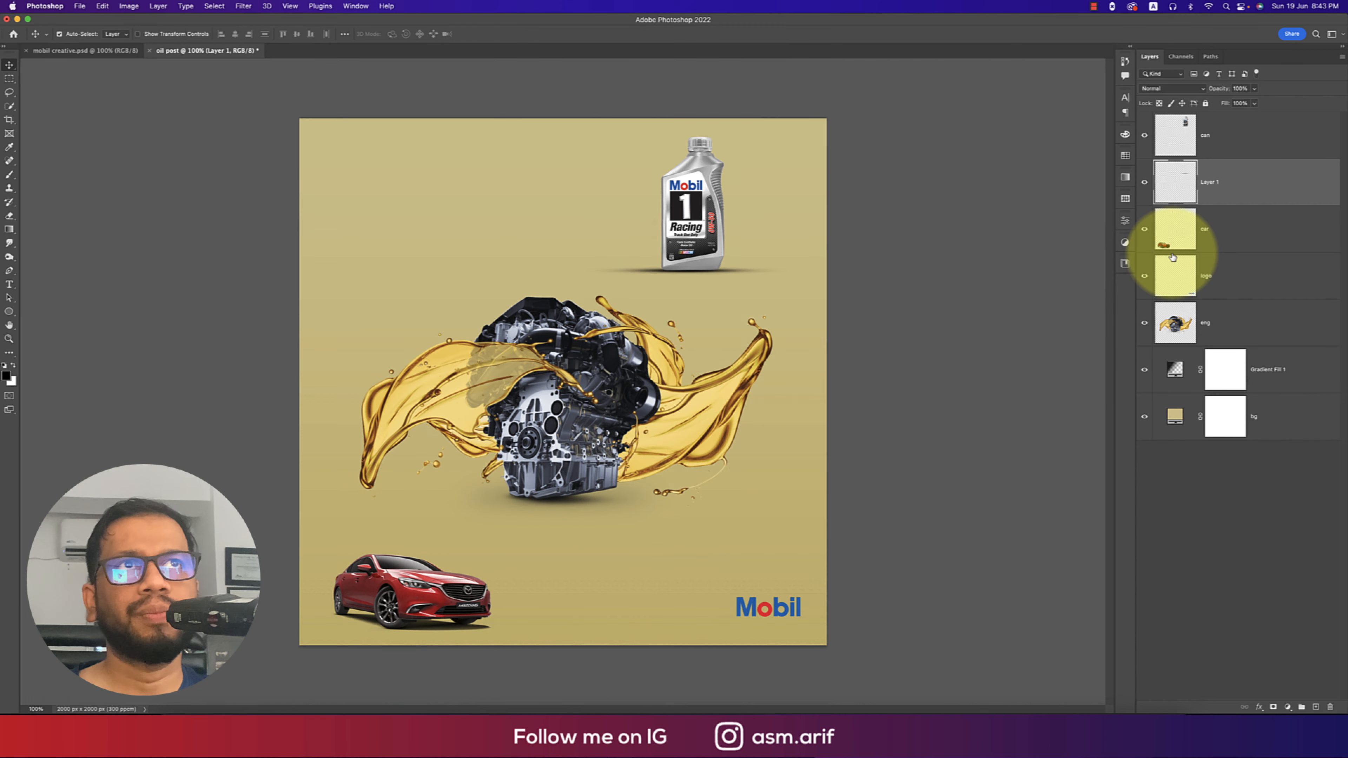
Group the can layer with its shadow layer, name the group Can and place it below the car layer.
left_click(1221, 135, "shift")
key("super+g")
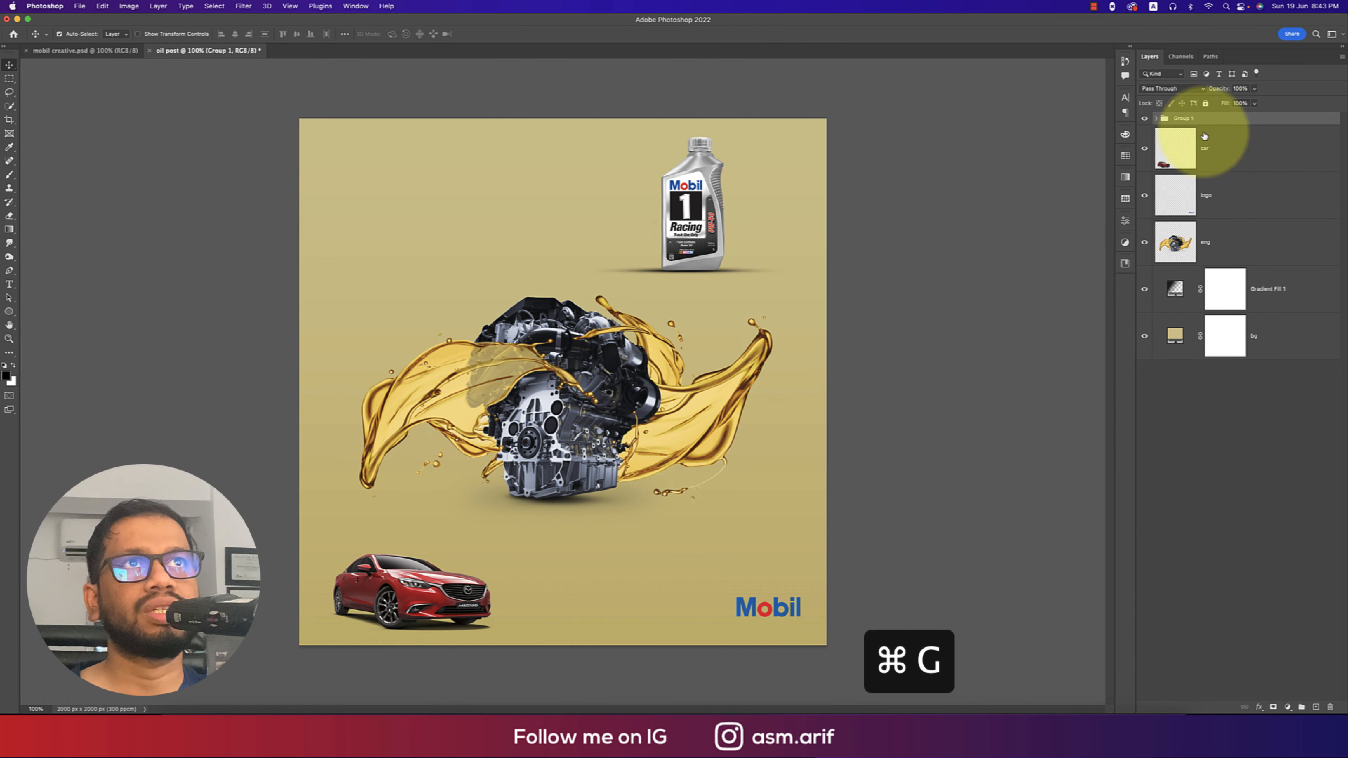
double_click(1194, 119)
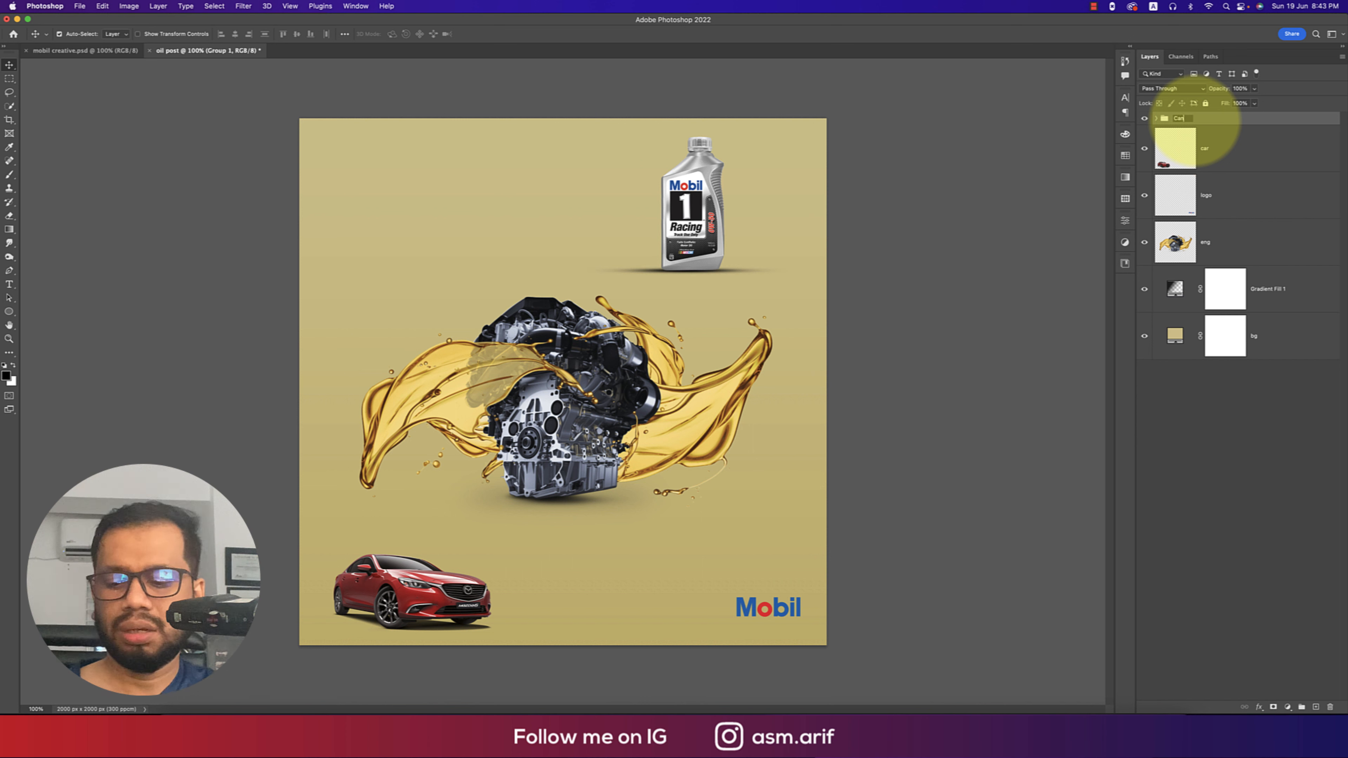
left_click_drag(1202, 129, 1181, 183)
Scale the Can group to about 75% and position the bottle just behind the front of the red car.
key("super+t")
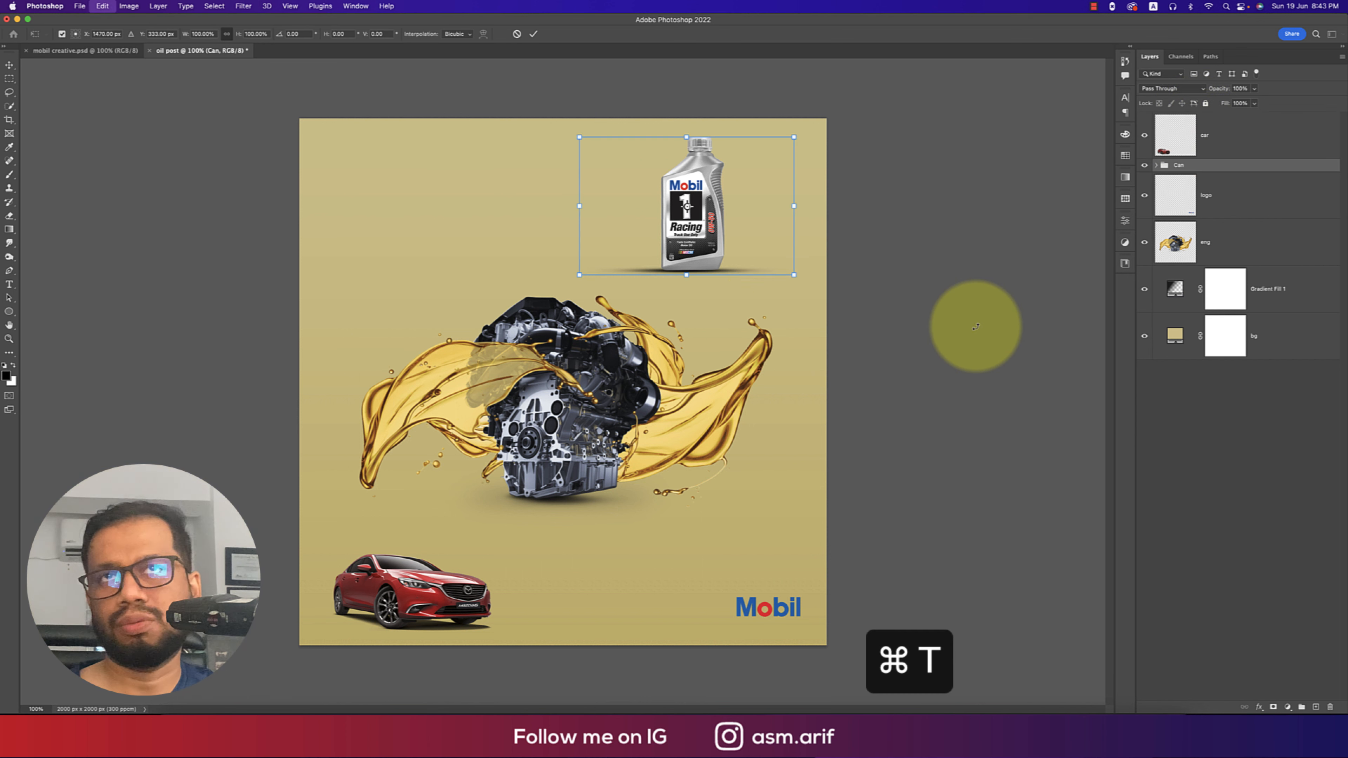
left_click_drag(745, 225, 492, 568)
left_click_drag(454, 481, 478, 549)
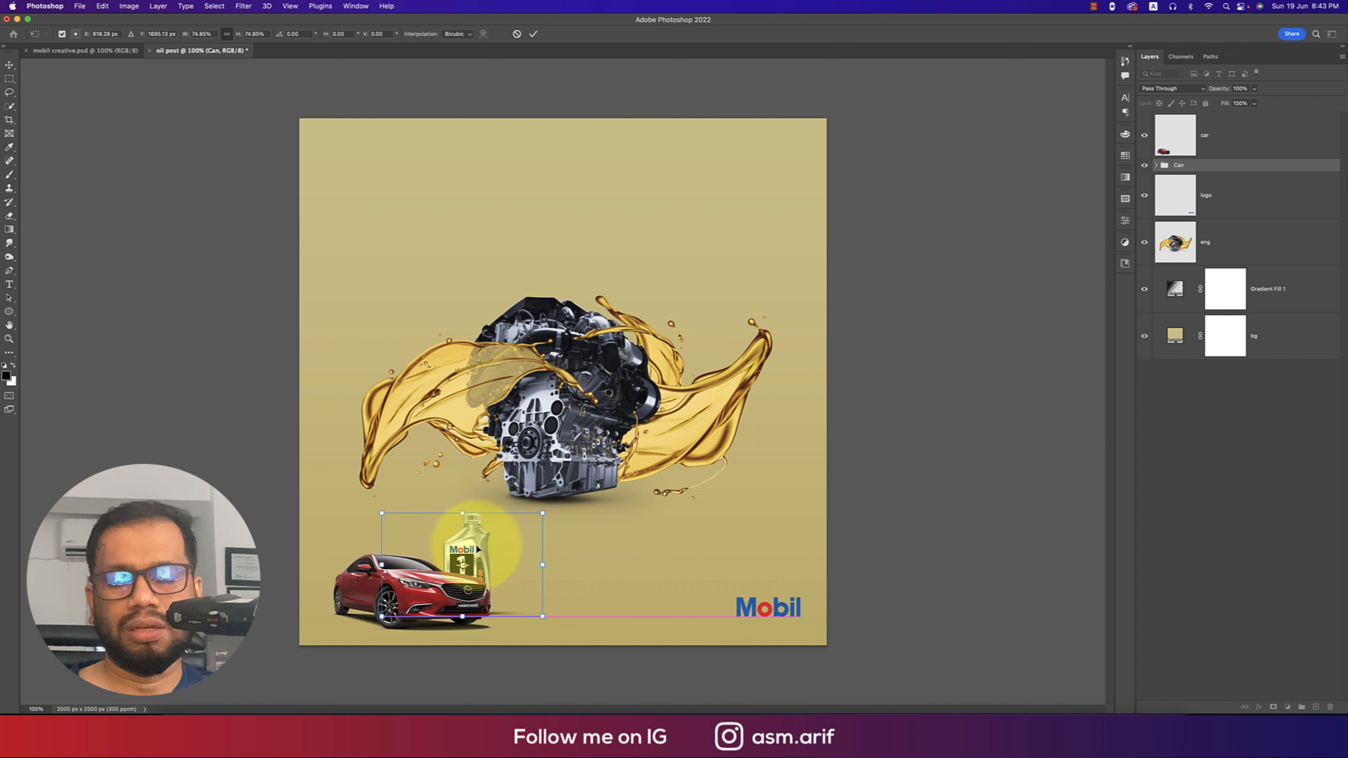
key("Return")
Move the engine with its oil splash slightly upward and clear the layer selection.
left_click_drag(580, 481, 581, 455)
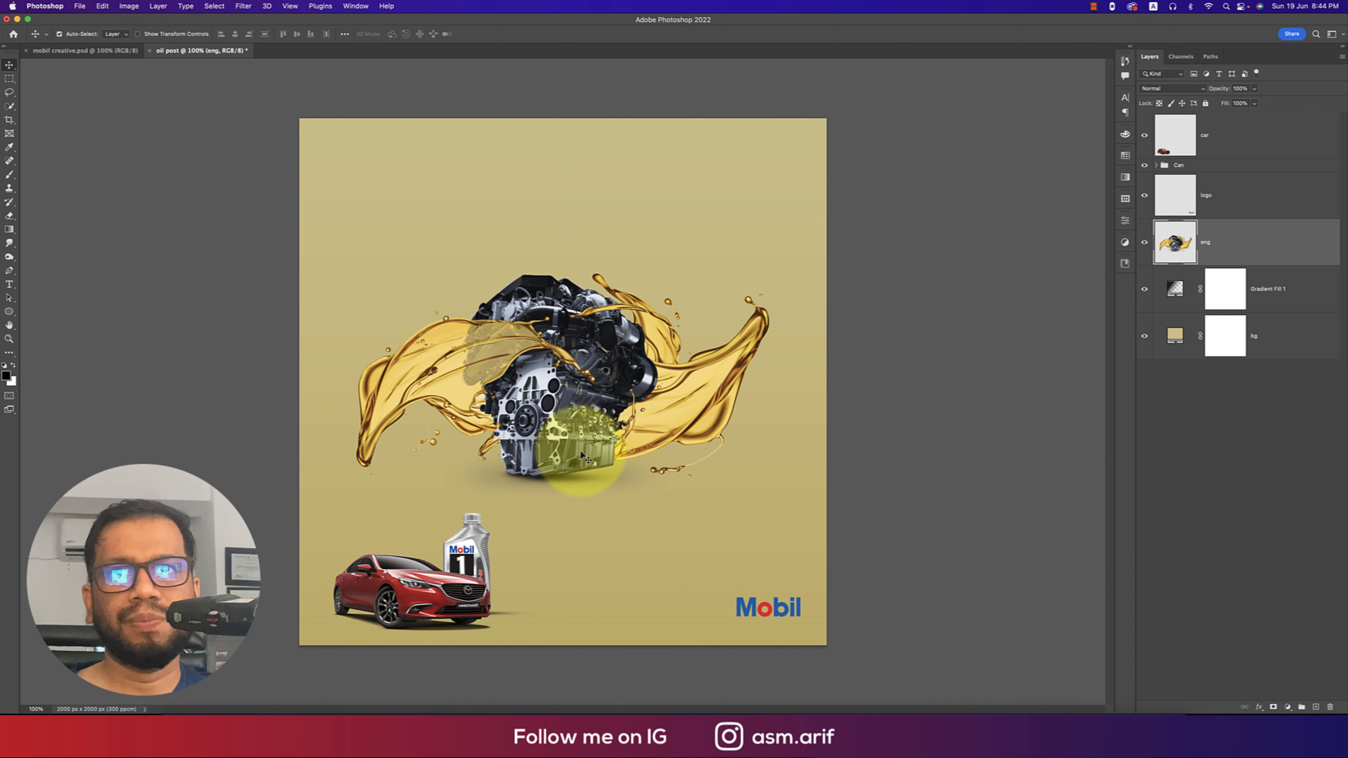
left_click(926, 545)
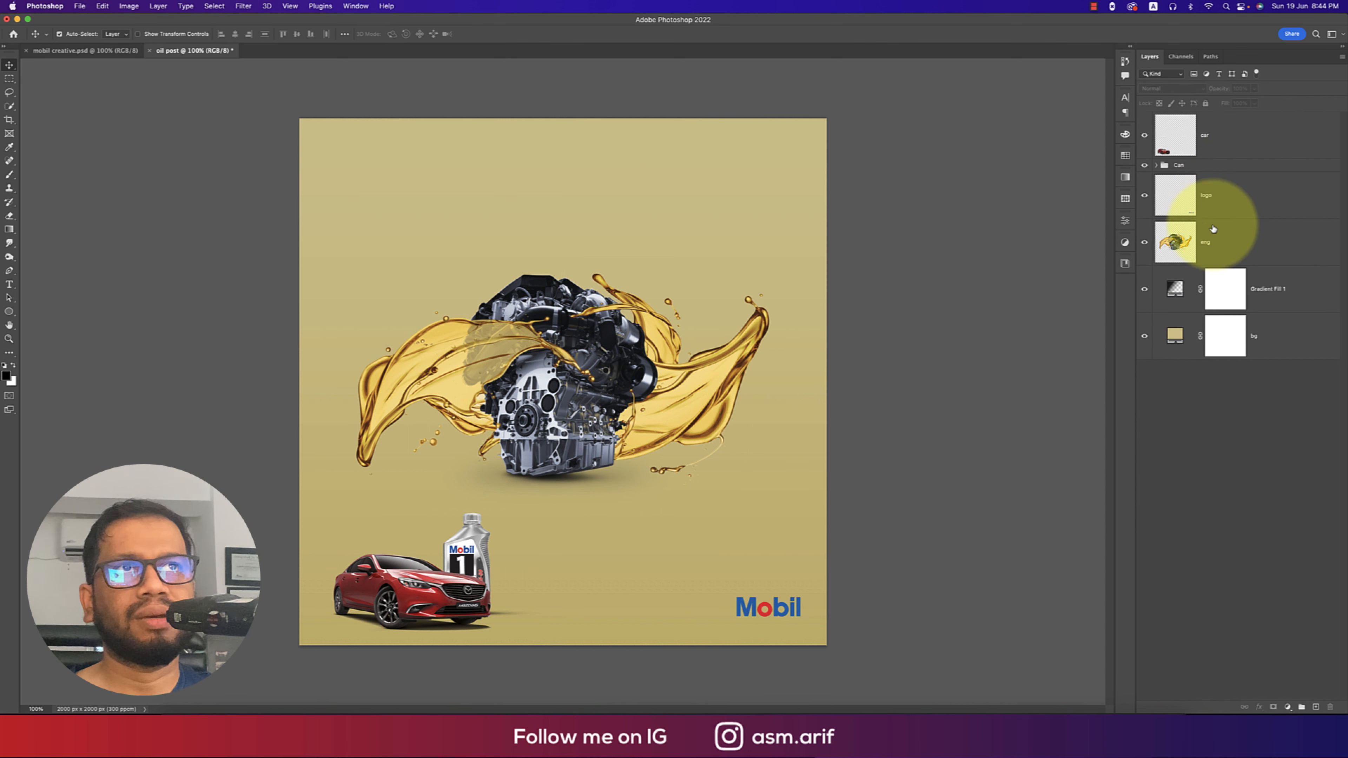
Group the car, Can and logo layers as Footer, centre the group horizontally on the canvas and deselect.
left_click(1226, 204)
left_click(1237, 138, "super")
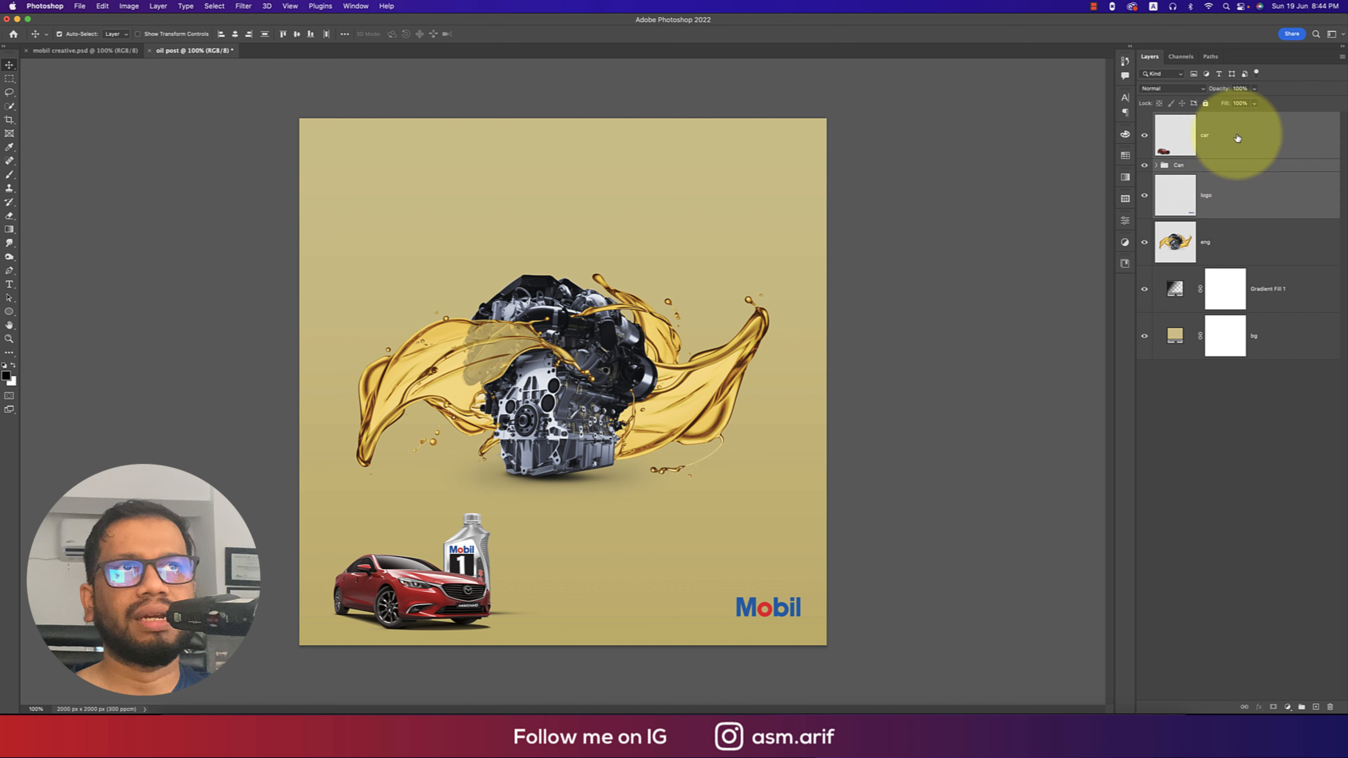
key("super+g")
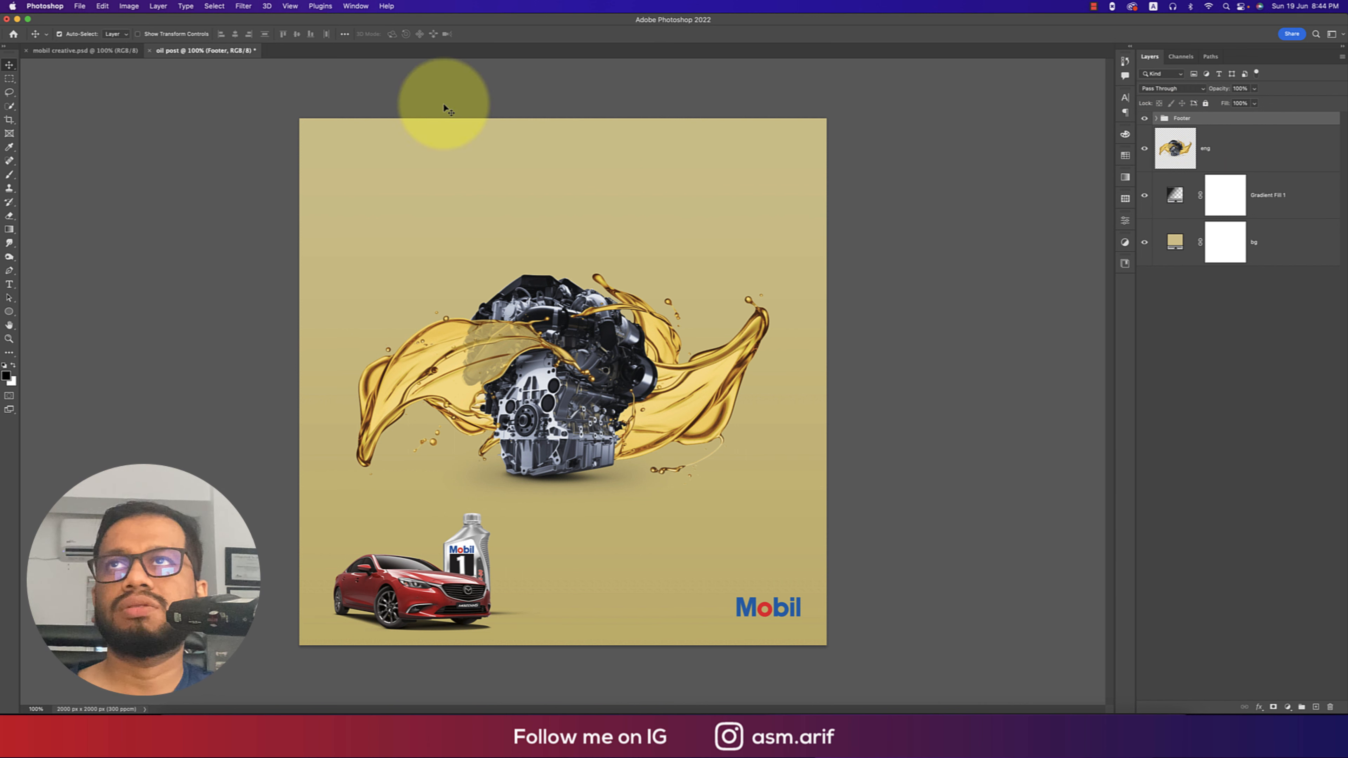
key("super+a")
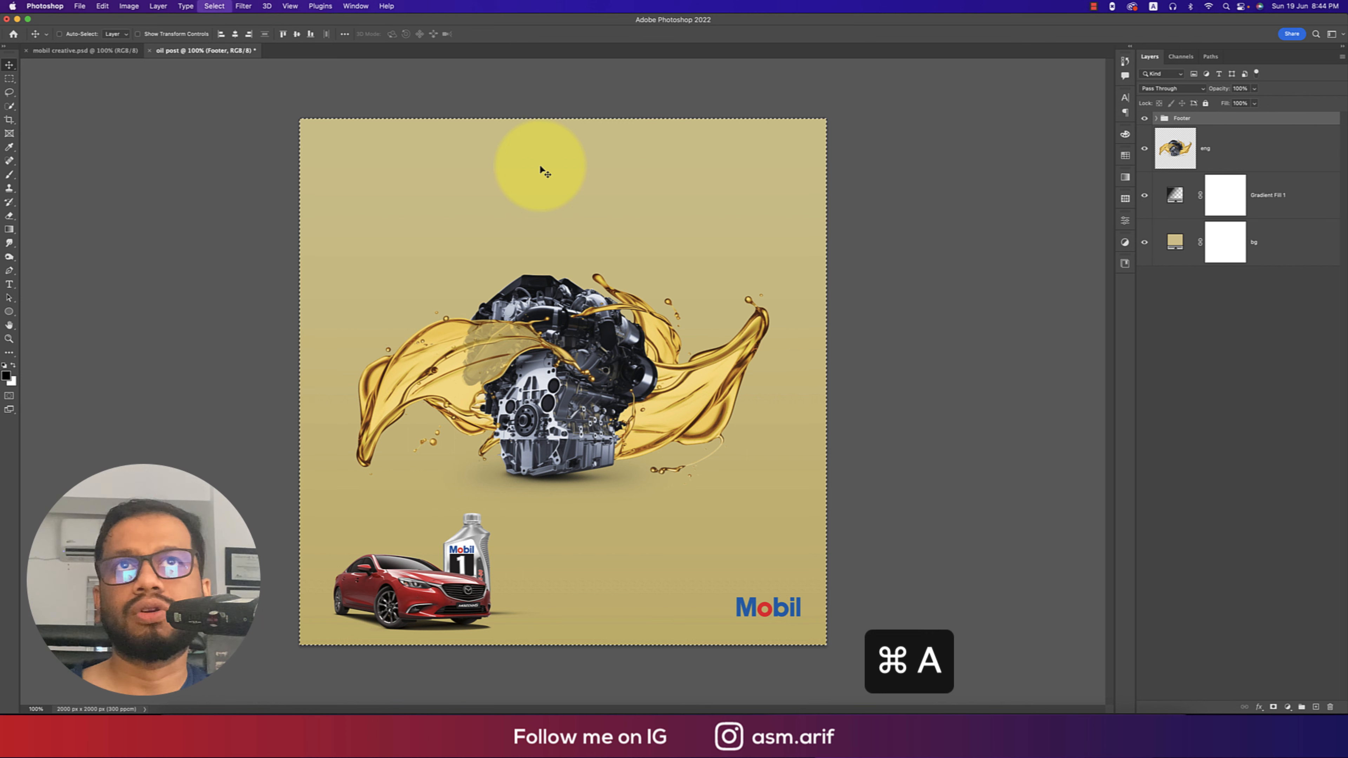
left_click(234, 35)
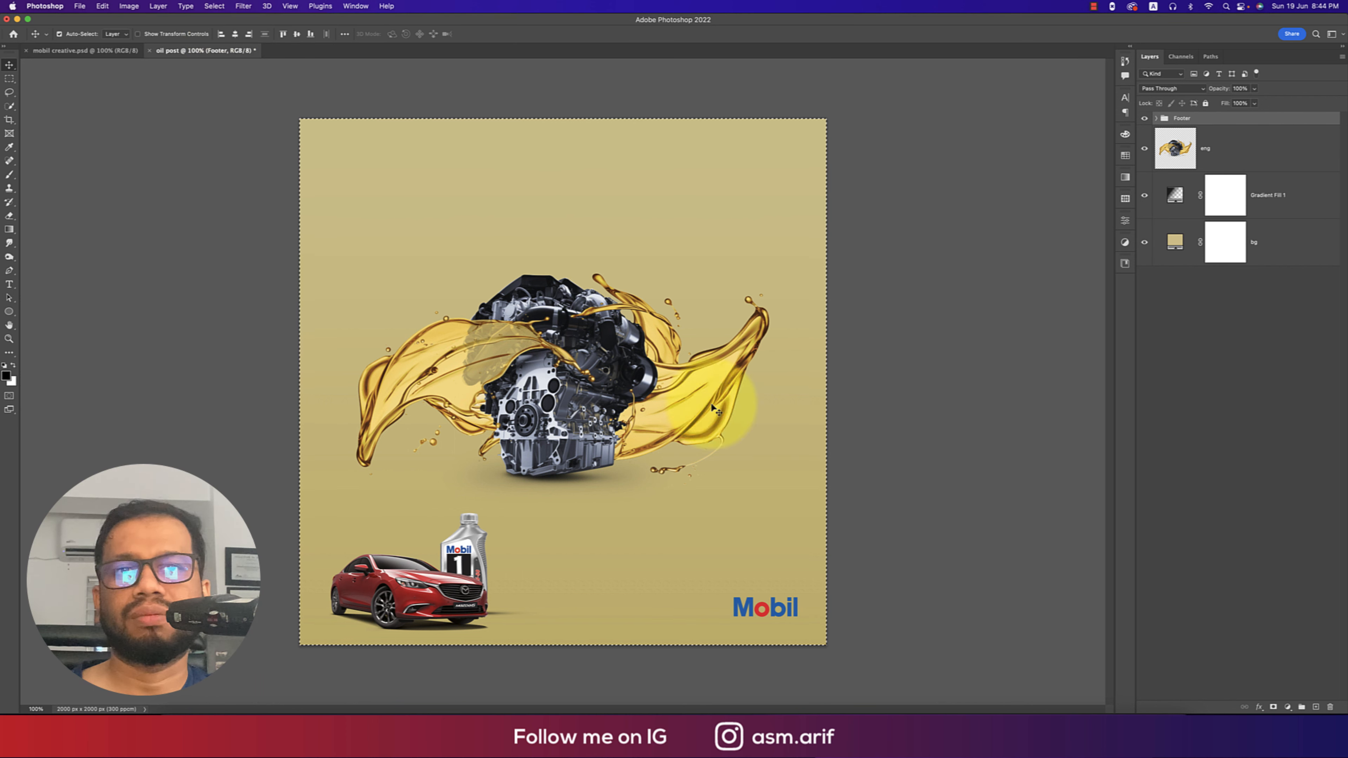
key("super+d")
left_click(954, 501)
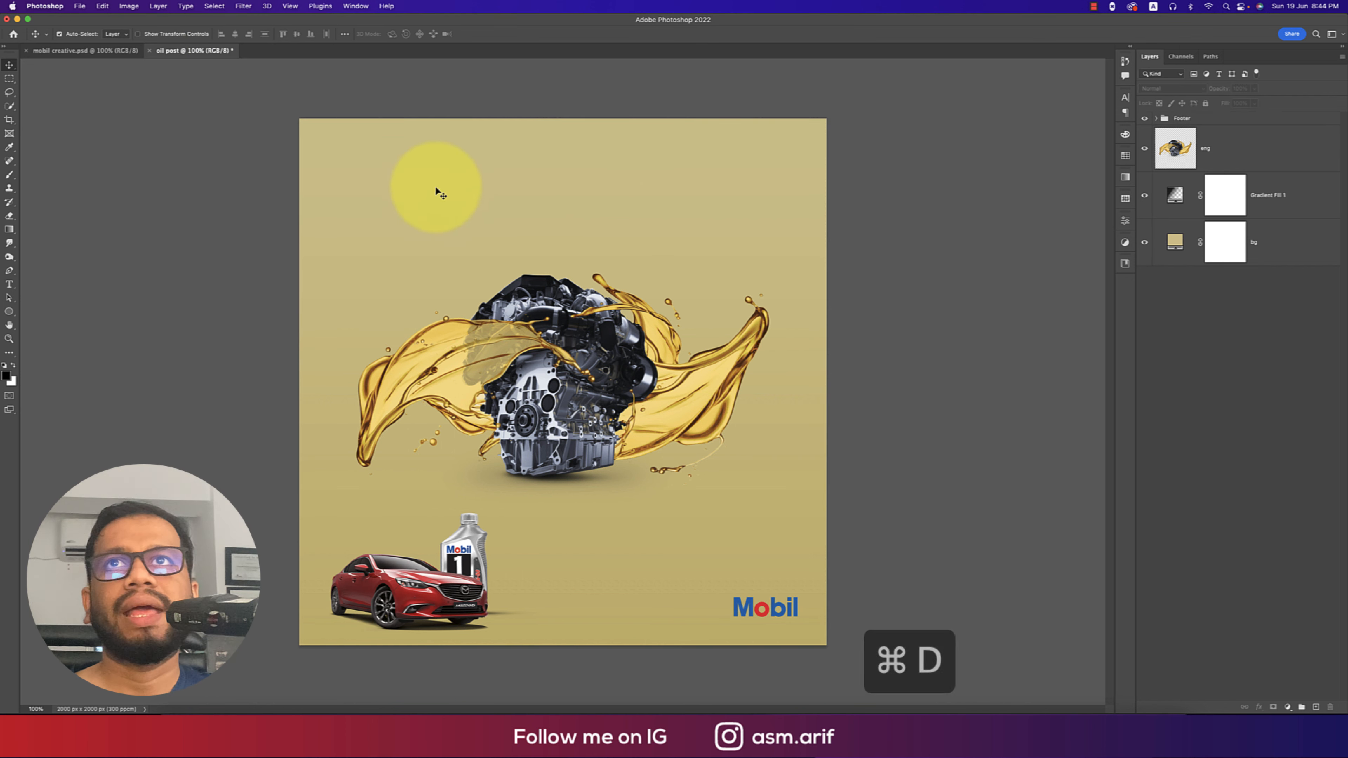
Start a text layer above the Footer group in the empty area over the engine and switch the input source to Avro Keyboard.
left_click(1234, 121)
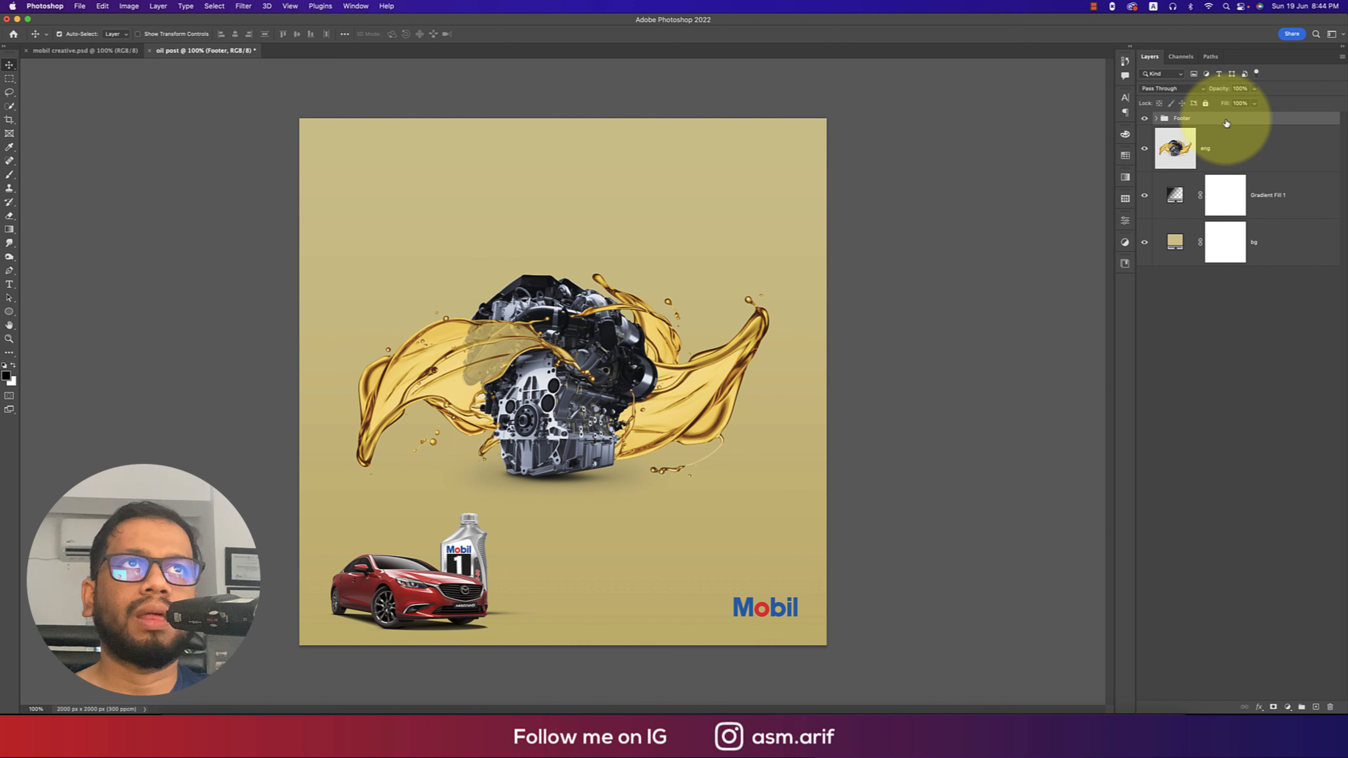
left_click(10, 284)
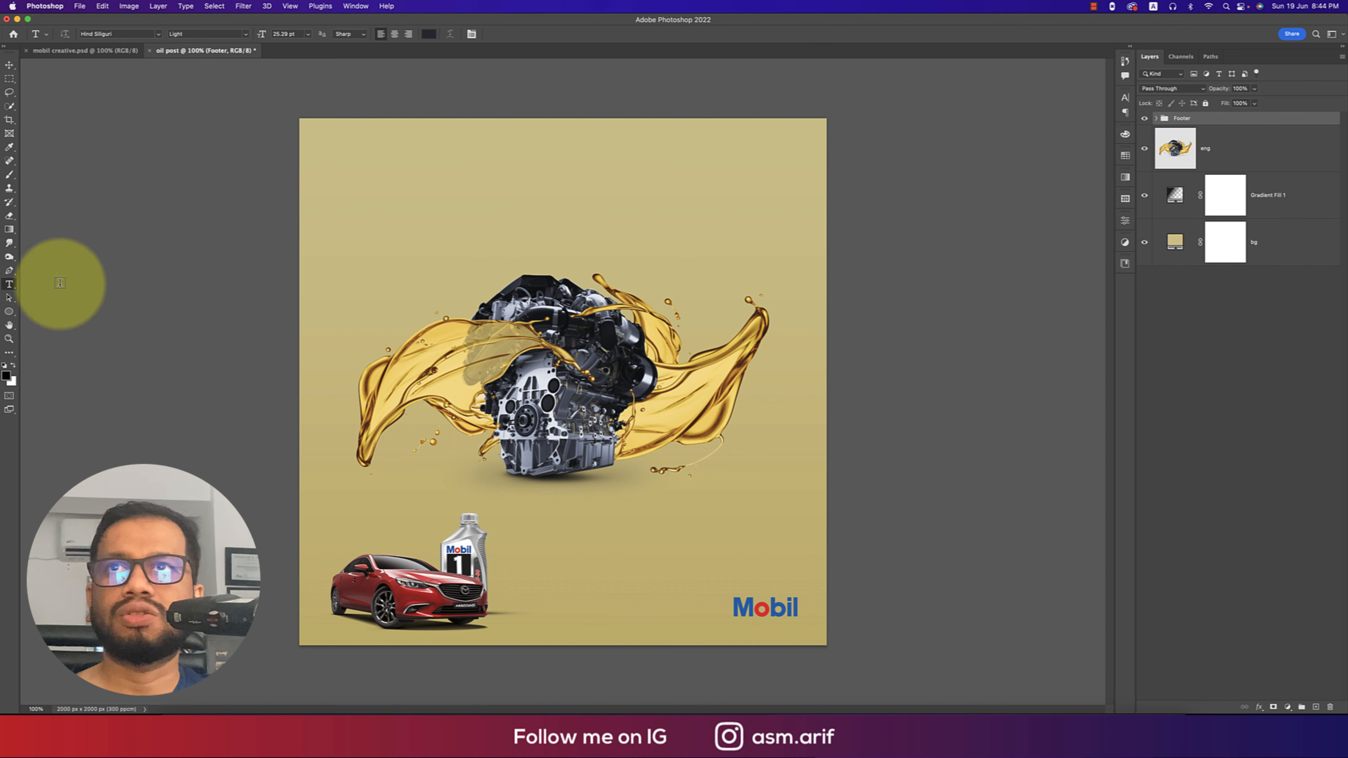
left_click(439, 211)
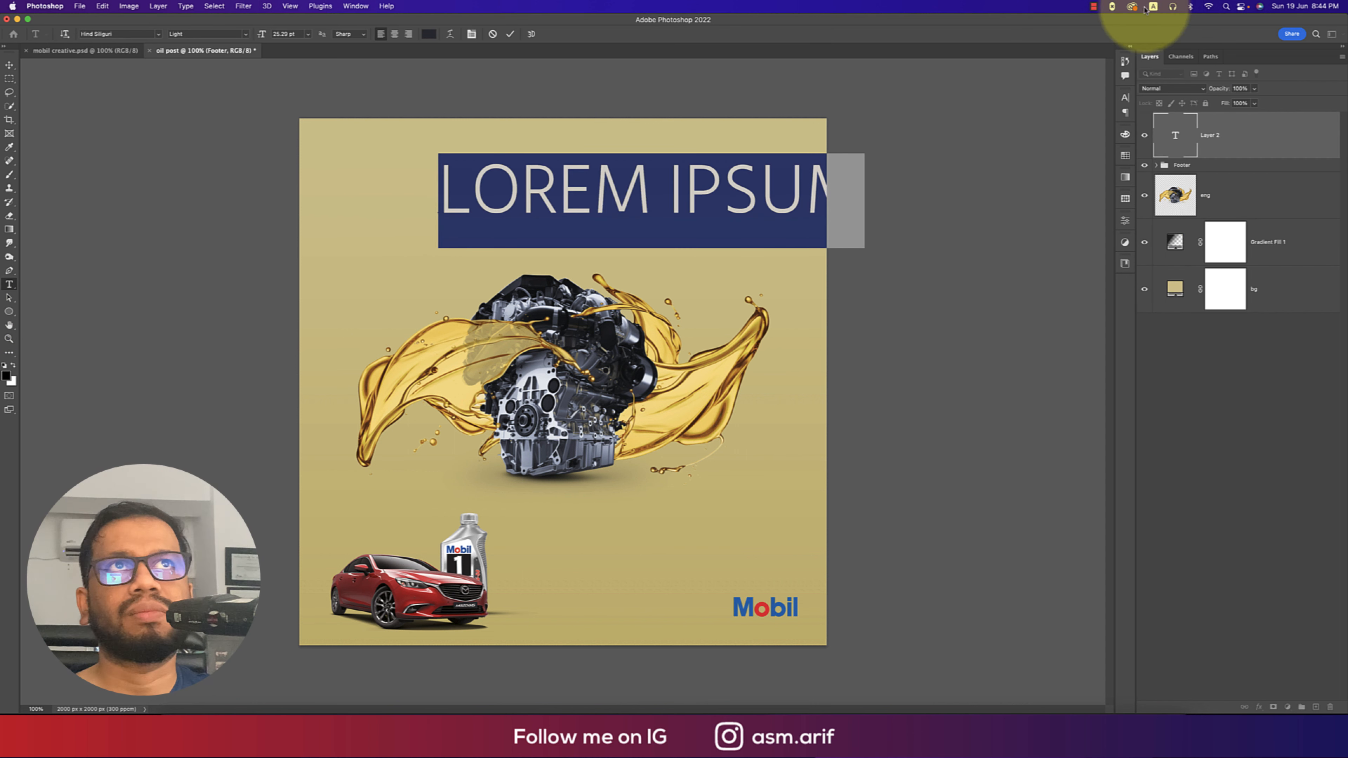
left_click(1154, 6)
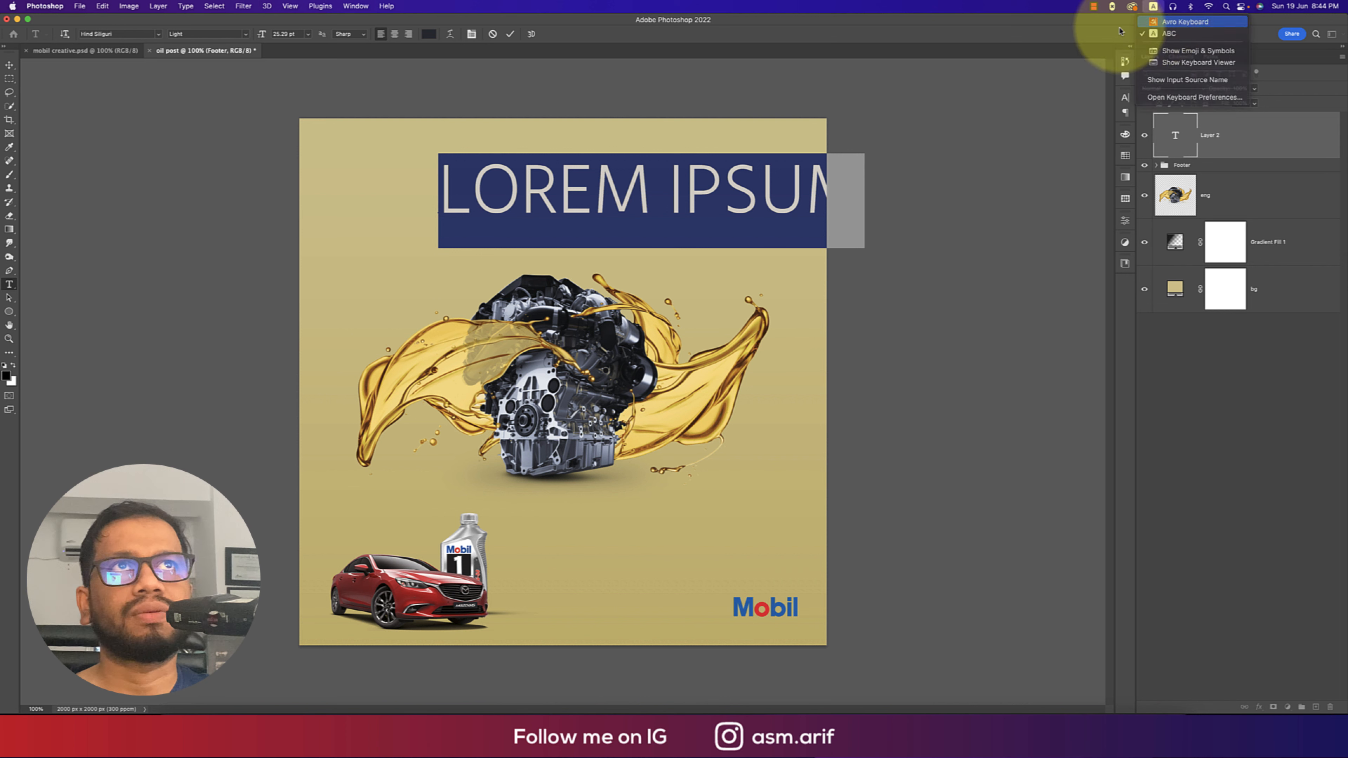
left_click(1184, 22)
Replace the placeholder text with the Bangla headline "সুরক্ষার প্রশ্নে" and commit it.
left_click(663, 212)
key("super+a")
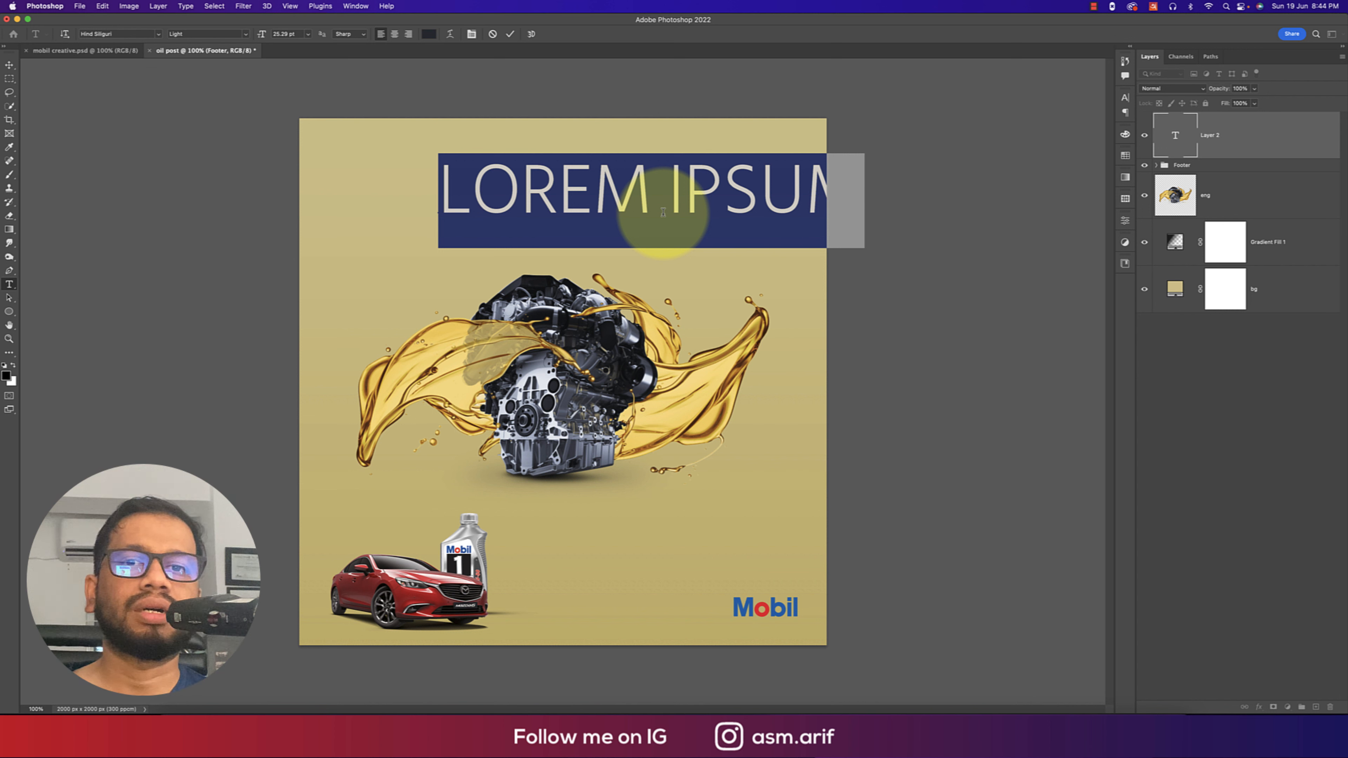
type("suro")
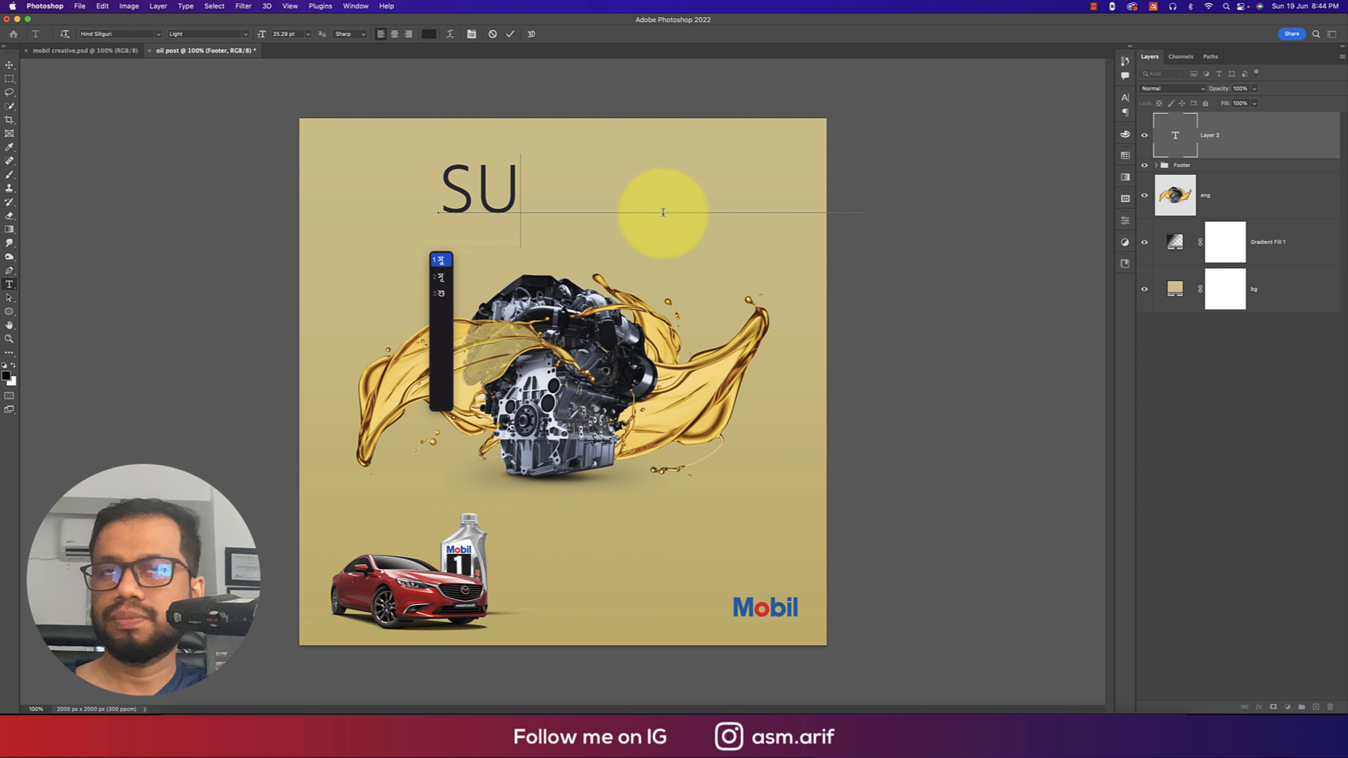
type("kkhar")
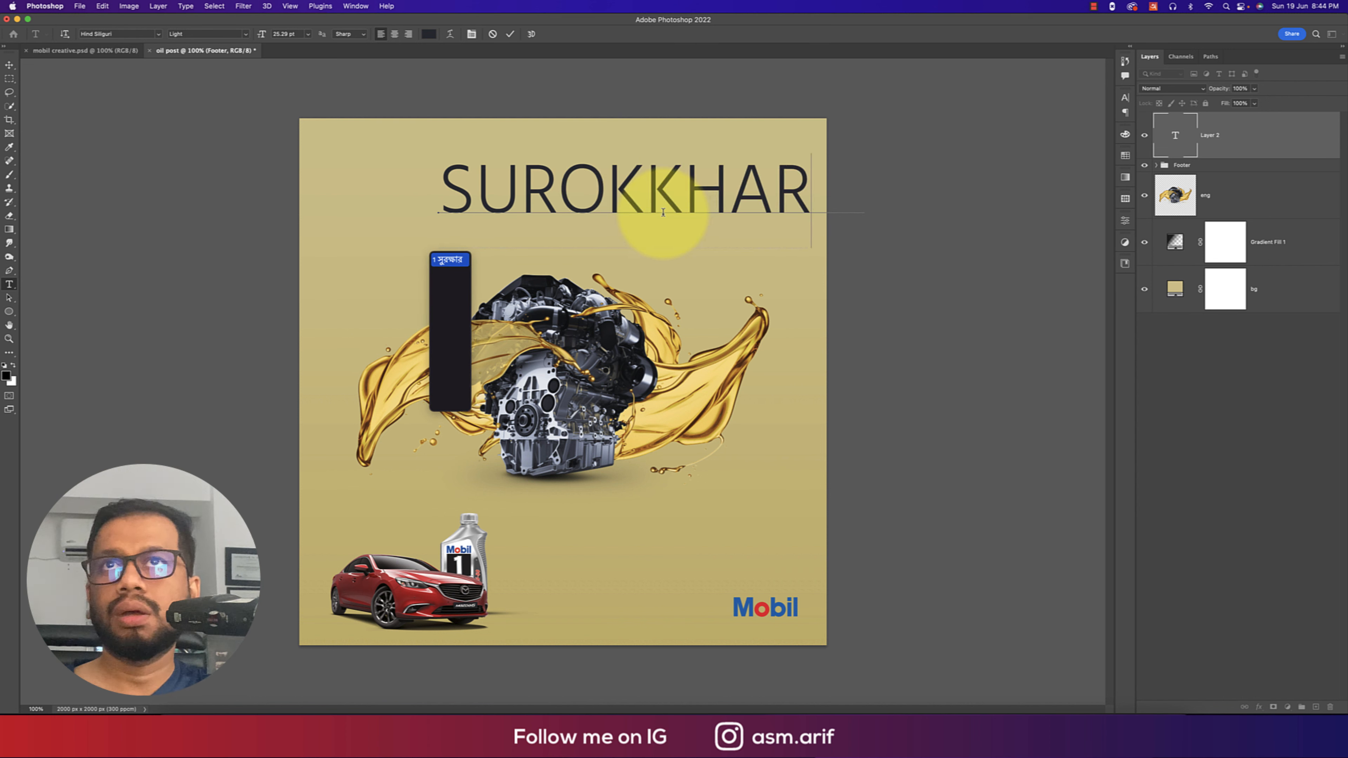
key("space")
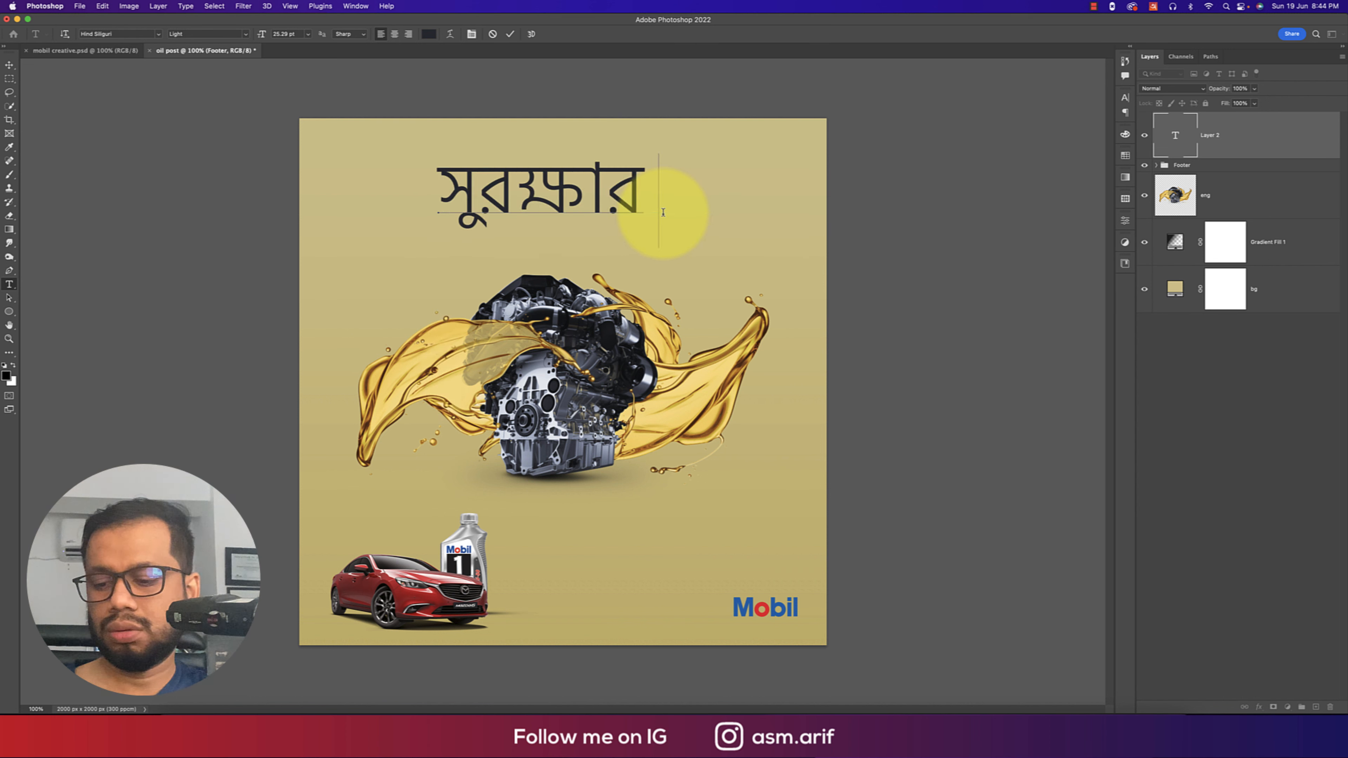
type("pros")
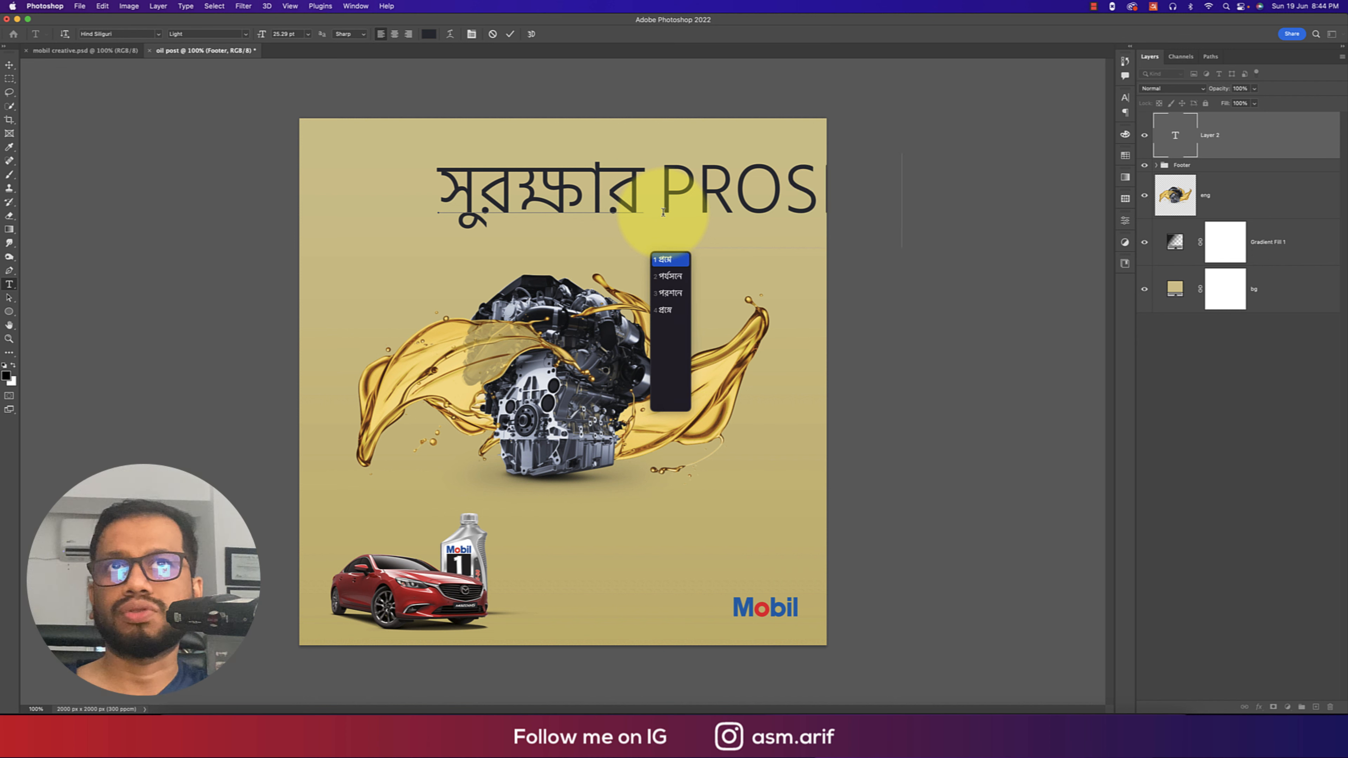
key("Return")
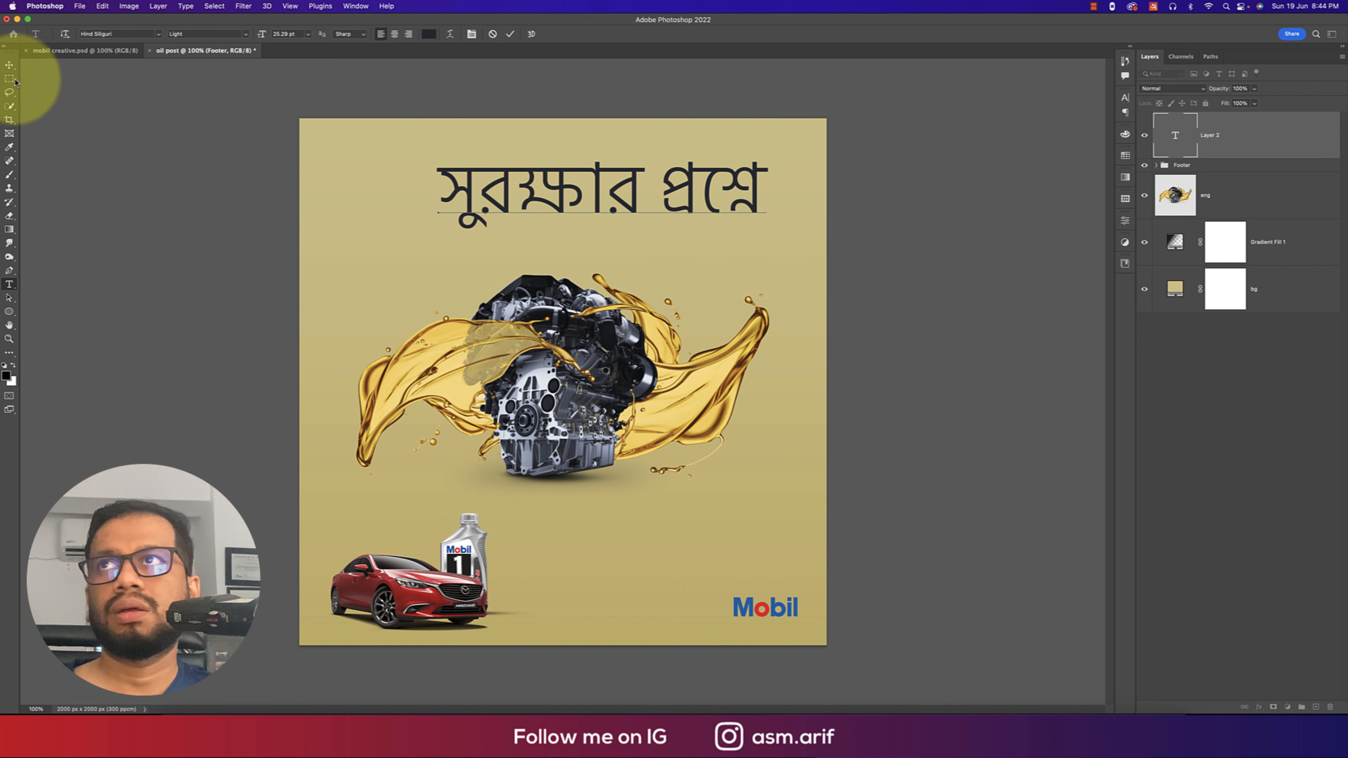
left_click(11, 71)
Scale the Bangla headline down to about 20 pt and set its Hind Siliguri font style to Bold.
key("super+t")
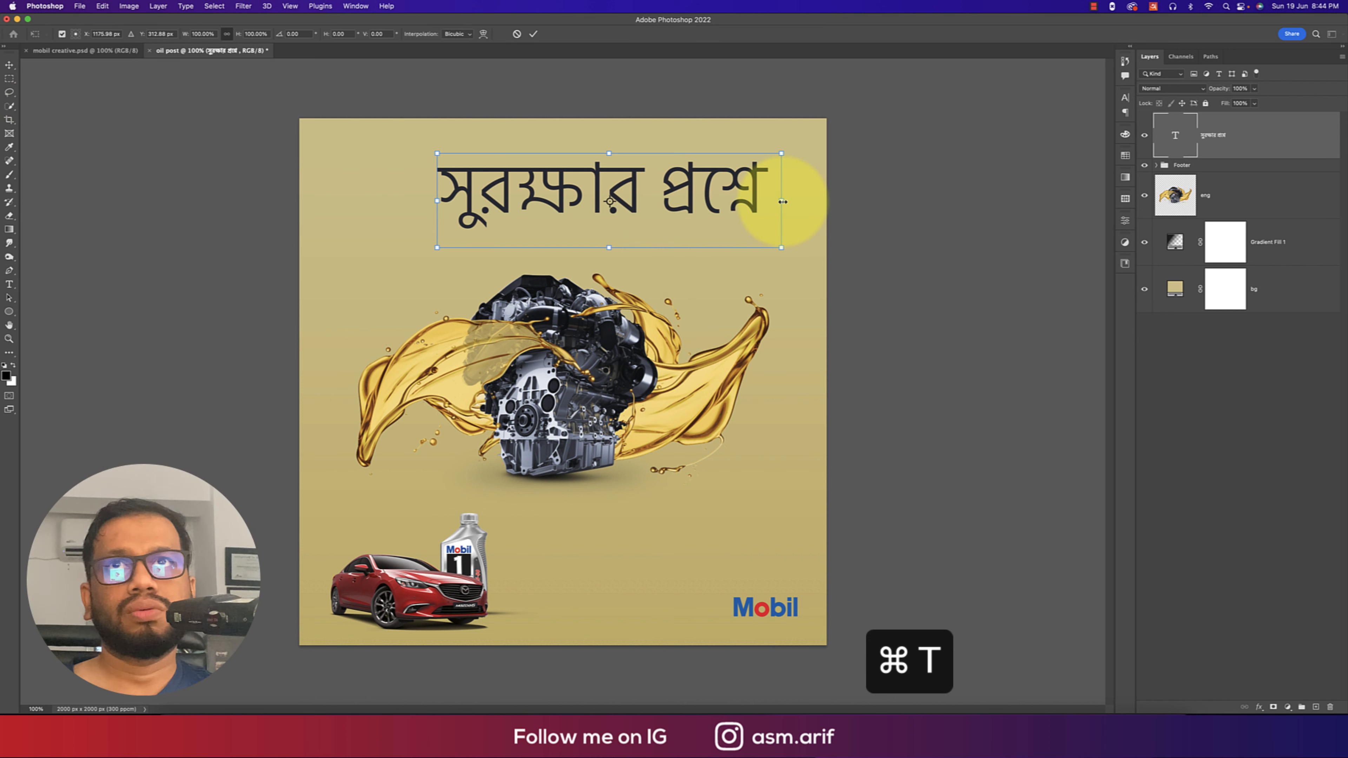
left_click_drag(782, 196, 711, 204)
key("Return")
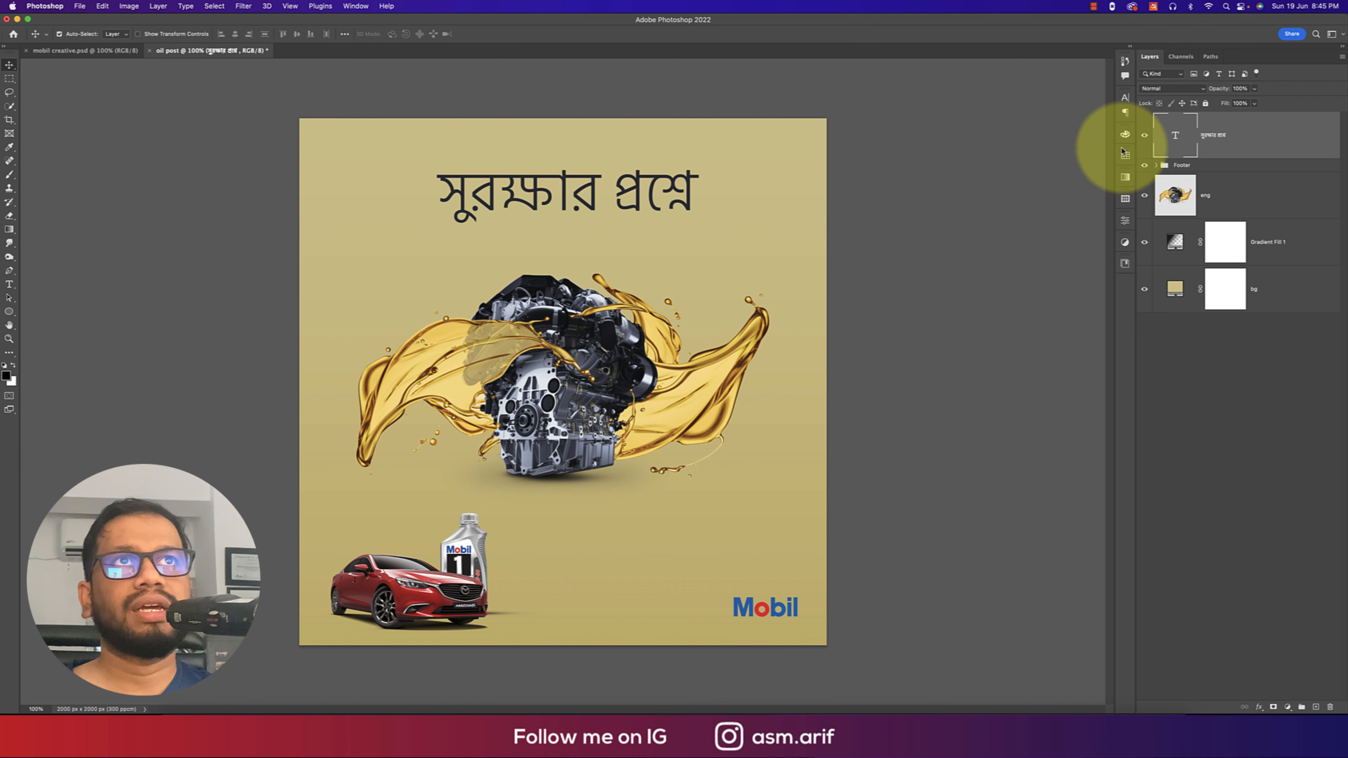
left_click(1126, 98)
left_click(1110, 115)
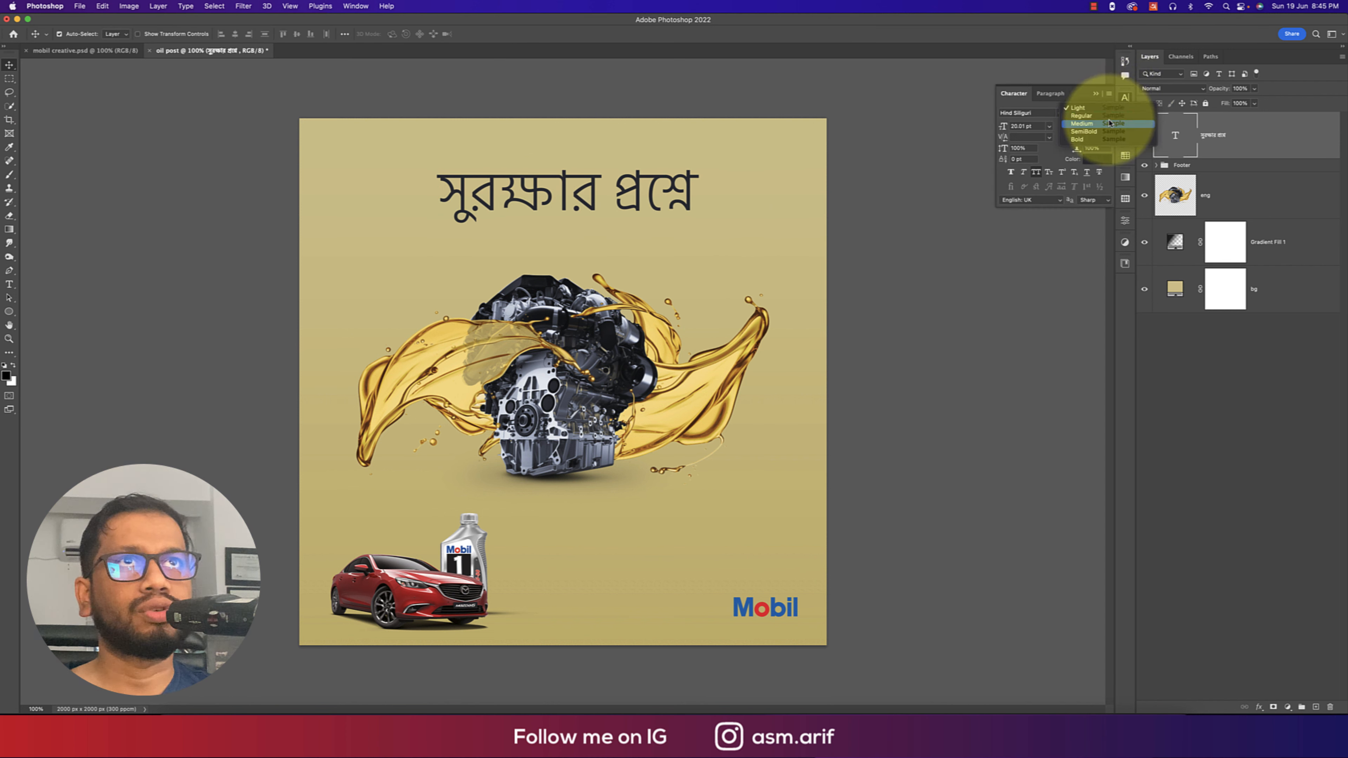
left_click(1109, 140)
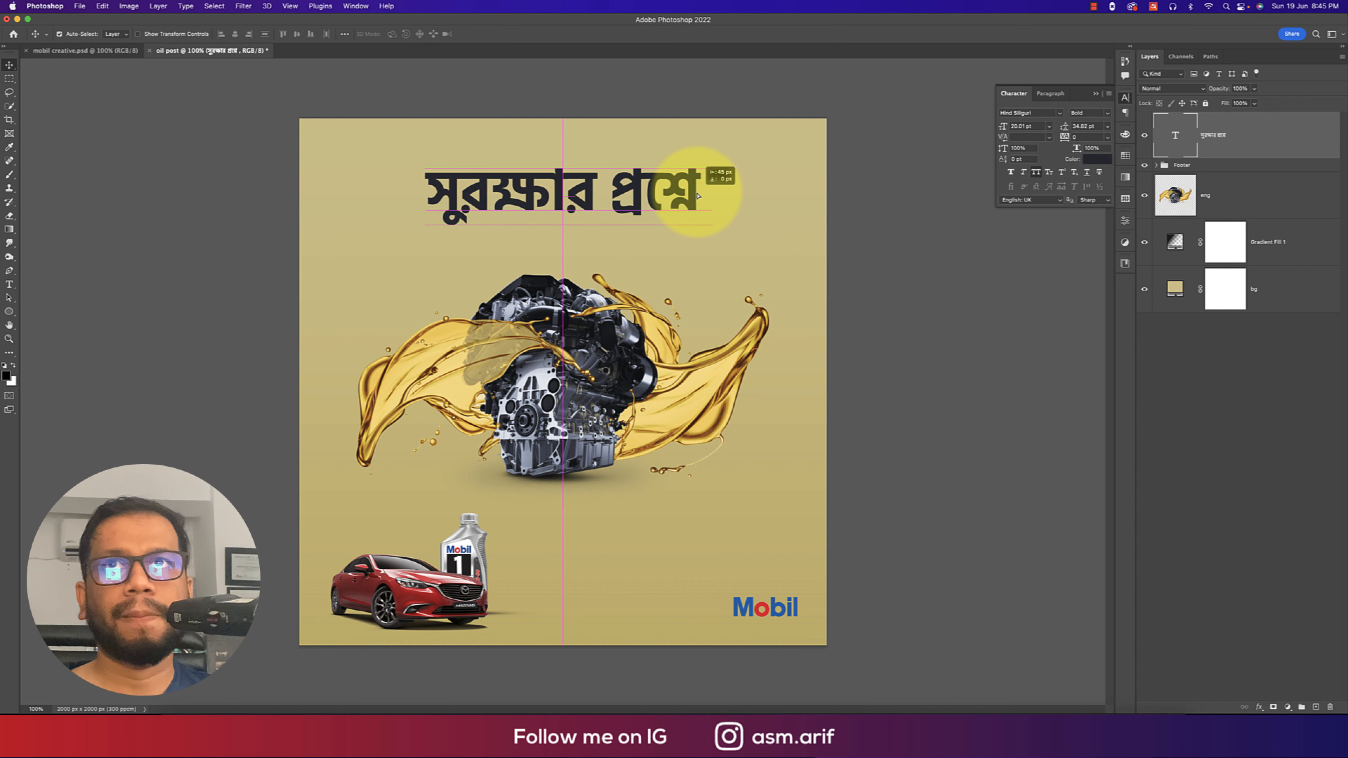
Copy the subheadline text "হার মানলে চলবে কেন!" from the mobil creative.psd document.
left_click(85, 50)
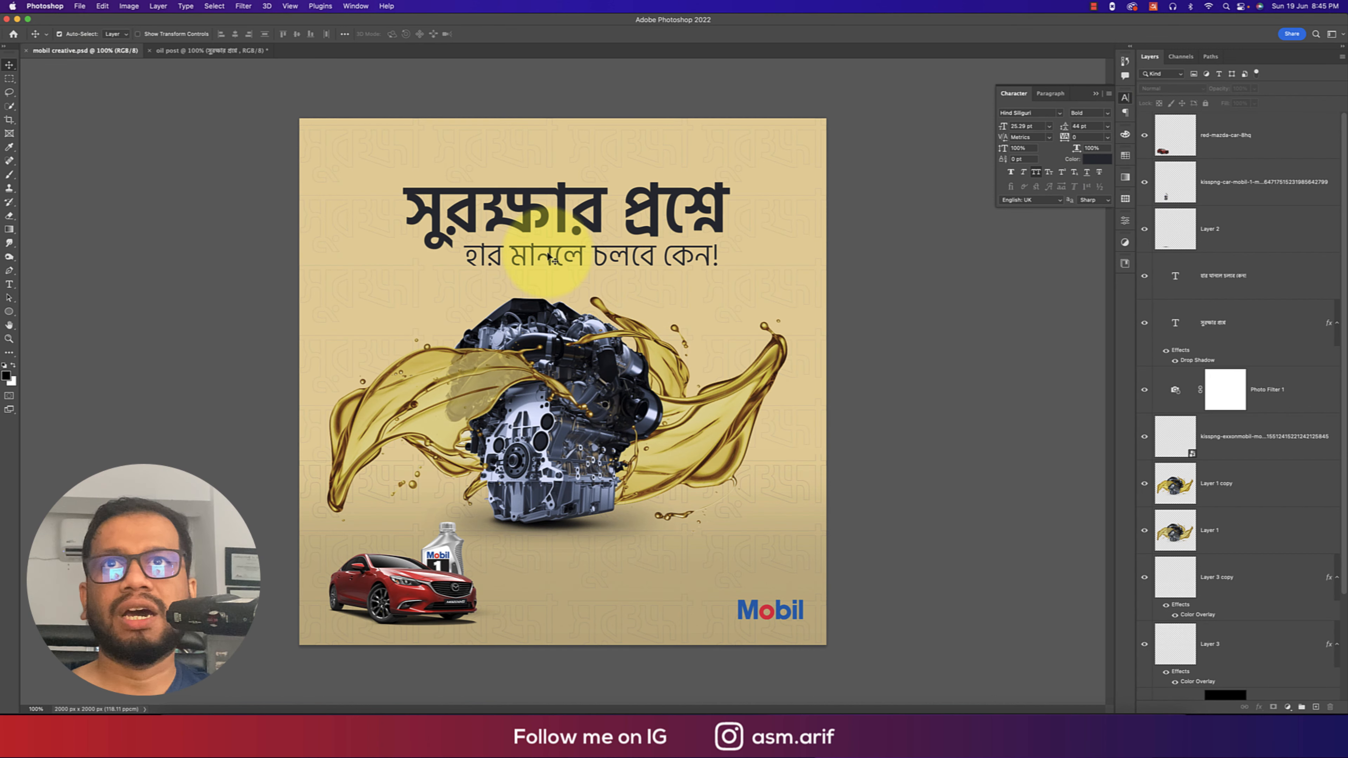
double_click(586, 239)
key("super+c")
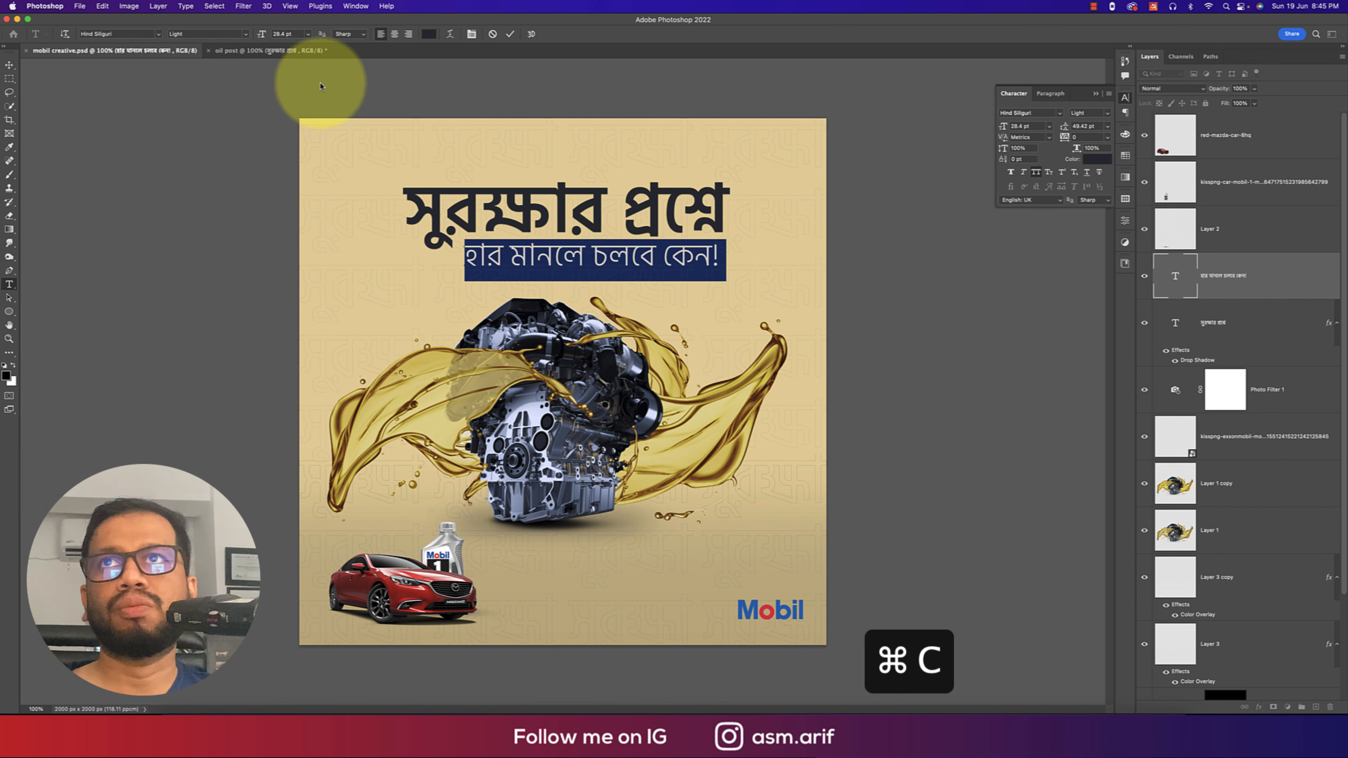
Paste the copied line as a new text layer in the oil post document and move it directly beneath the headline.
left_click(271, 50)
key("v")
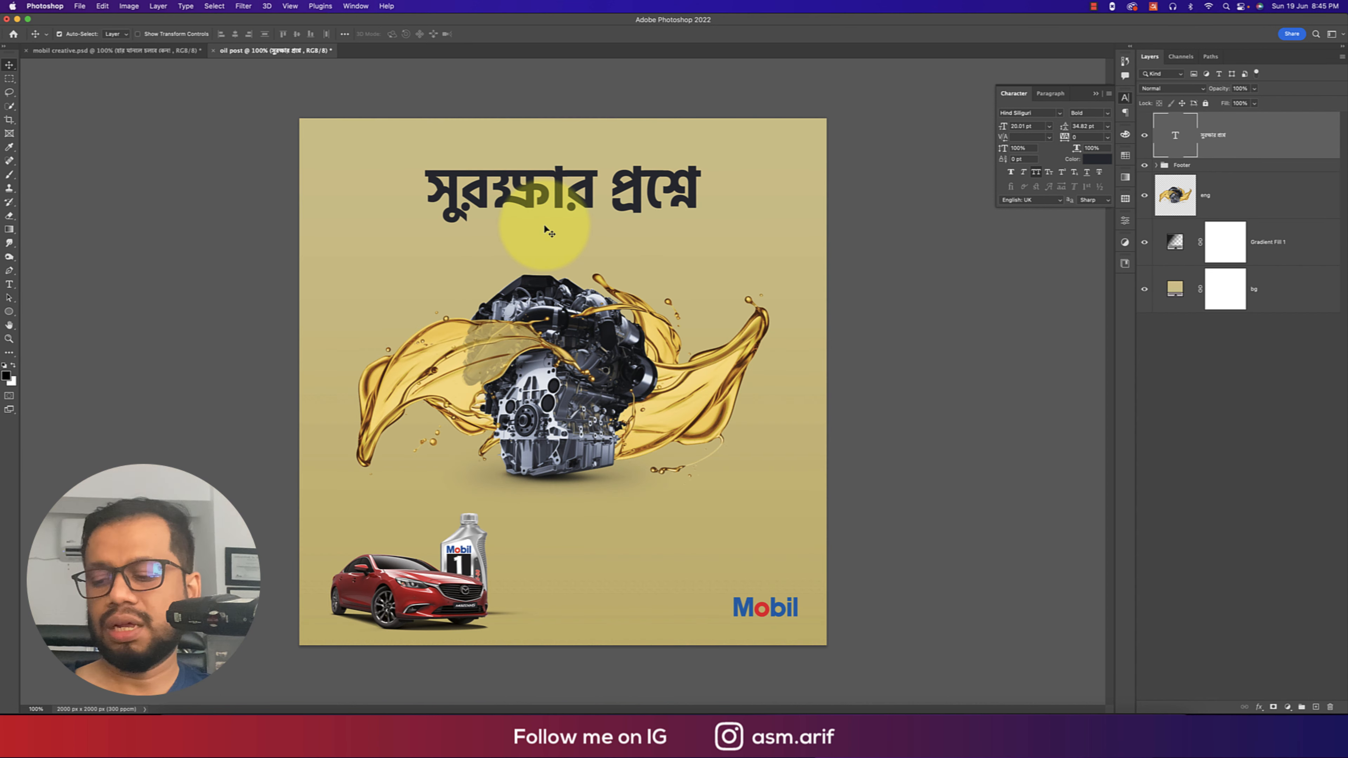
key("t")
left_click(535, 233)
key("super+v")
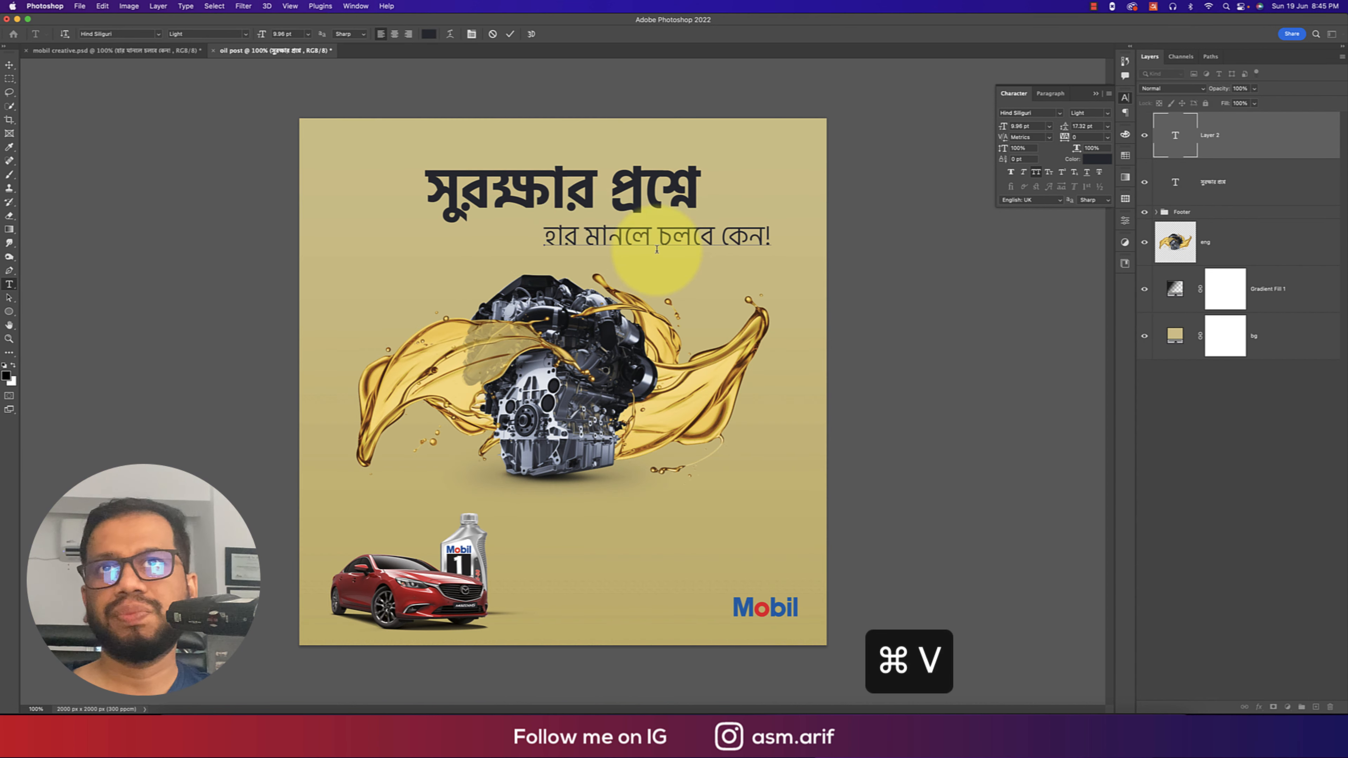
left_click(9, 64)
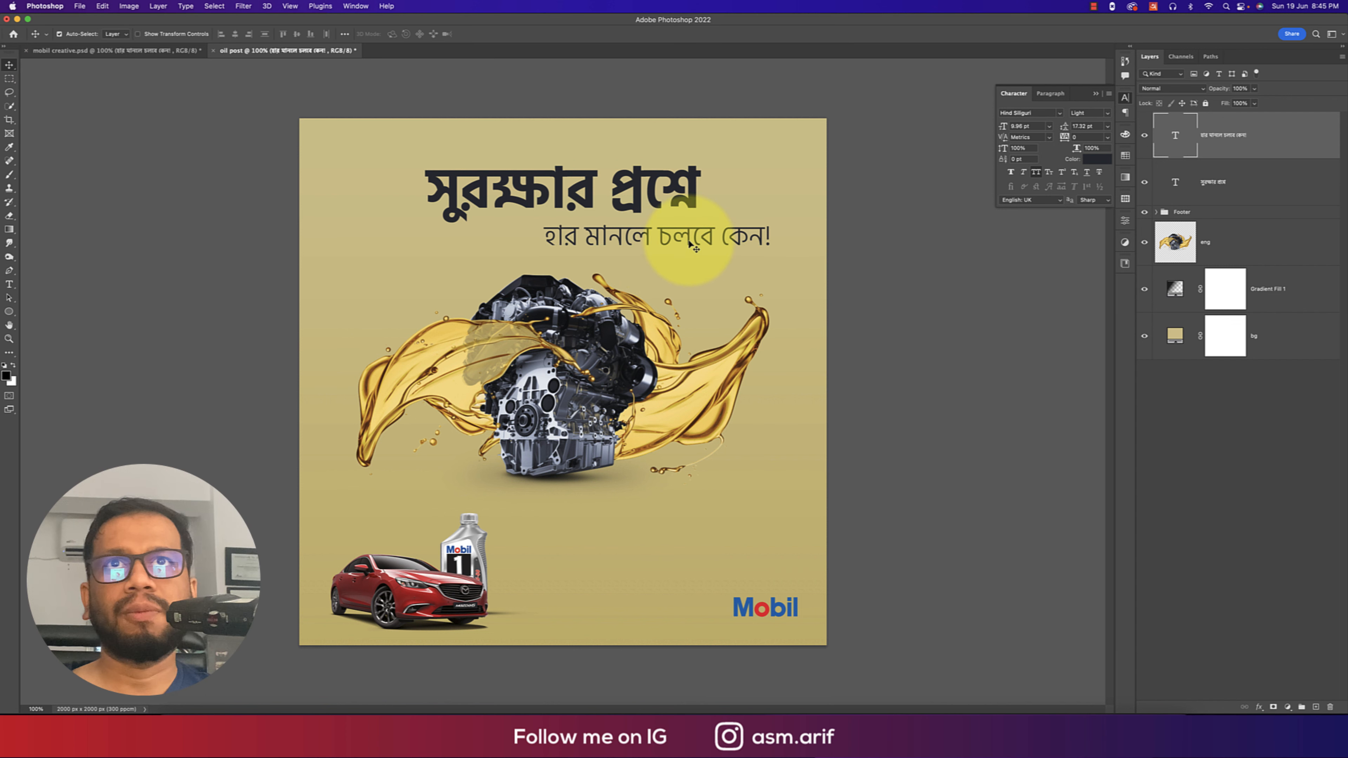
left_click_drag(701, 235, 648, 225)
Set the font size of the bold headline "সুরক্ষার প্রশ্নে" to 18 pt.
left_click(692, 203)
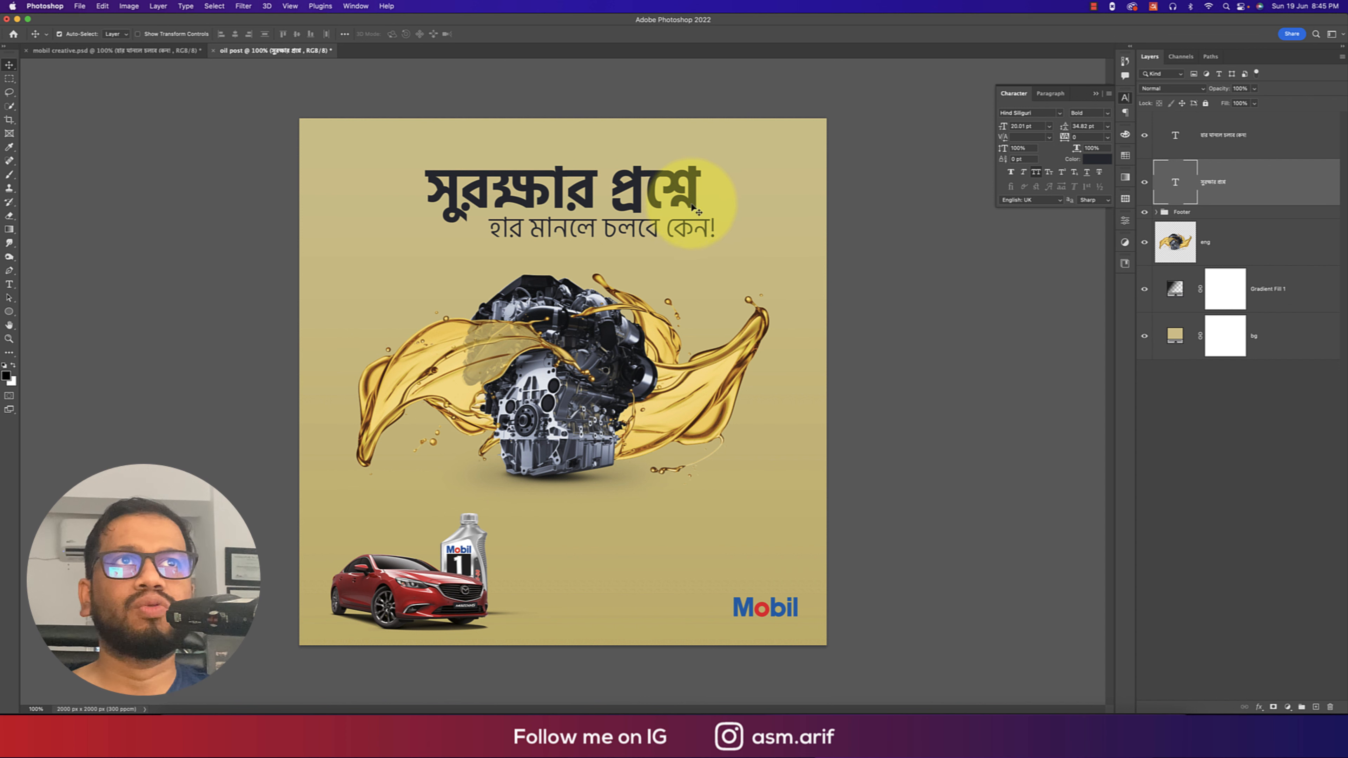
left_click(1029, 126)
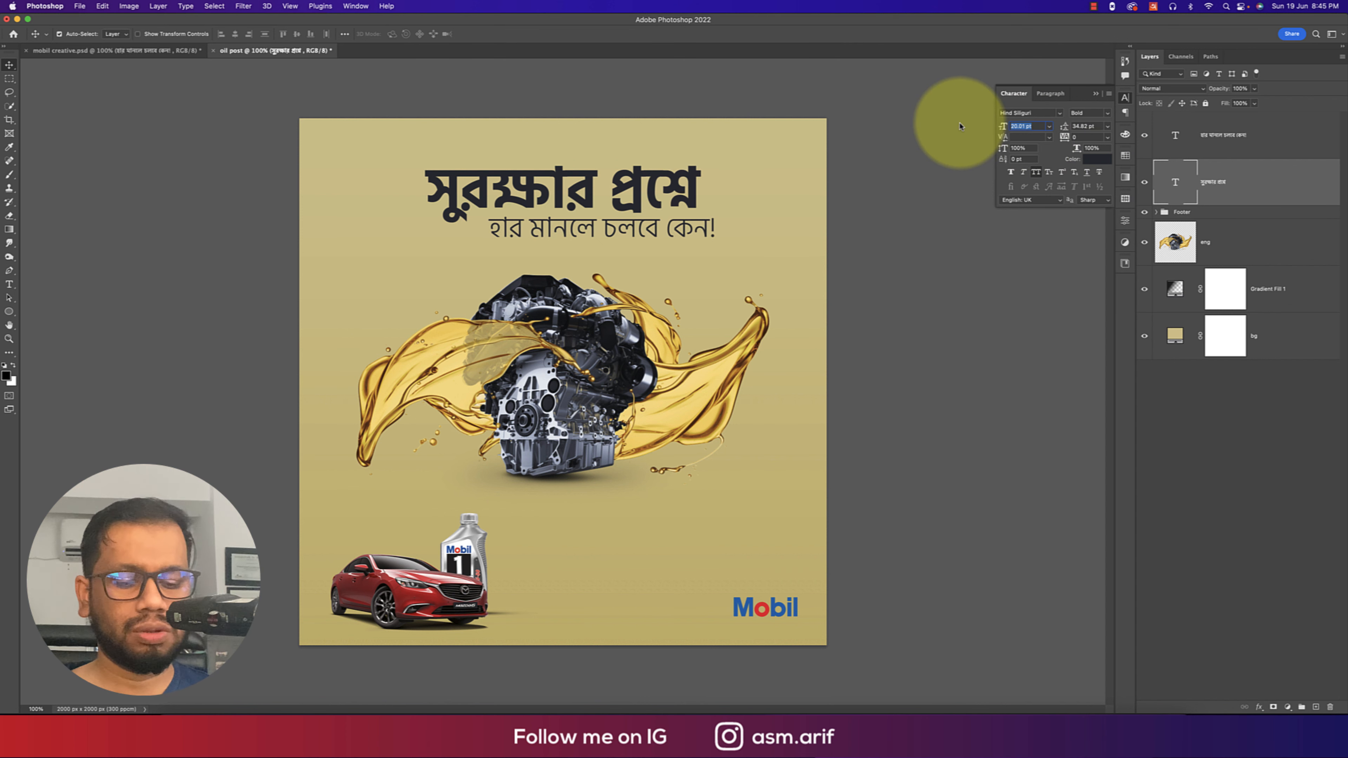
type("30")
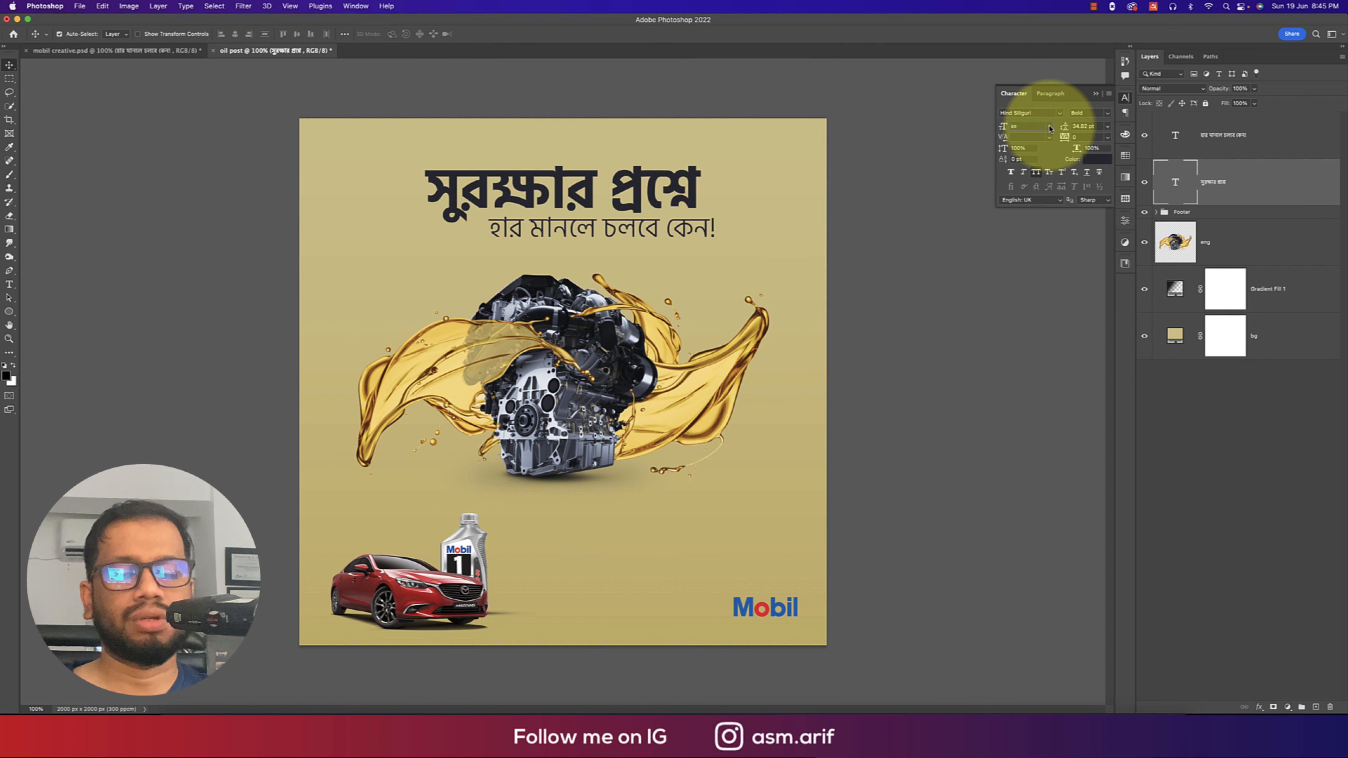
left_click(1050, 129)
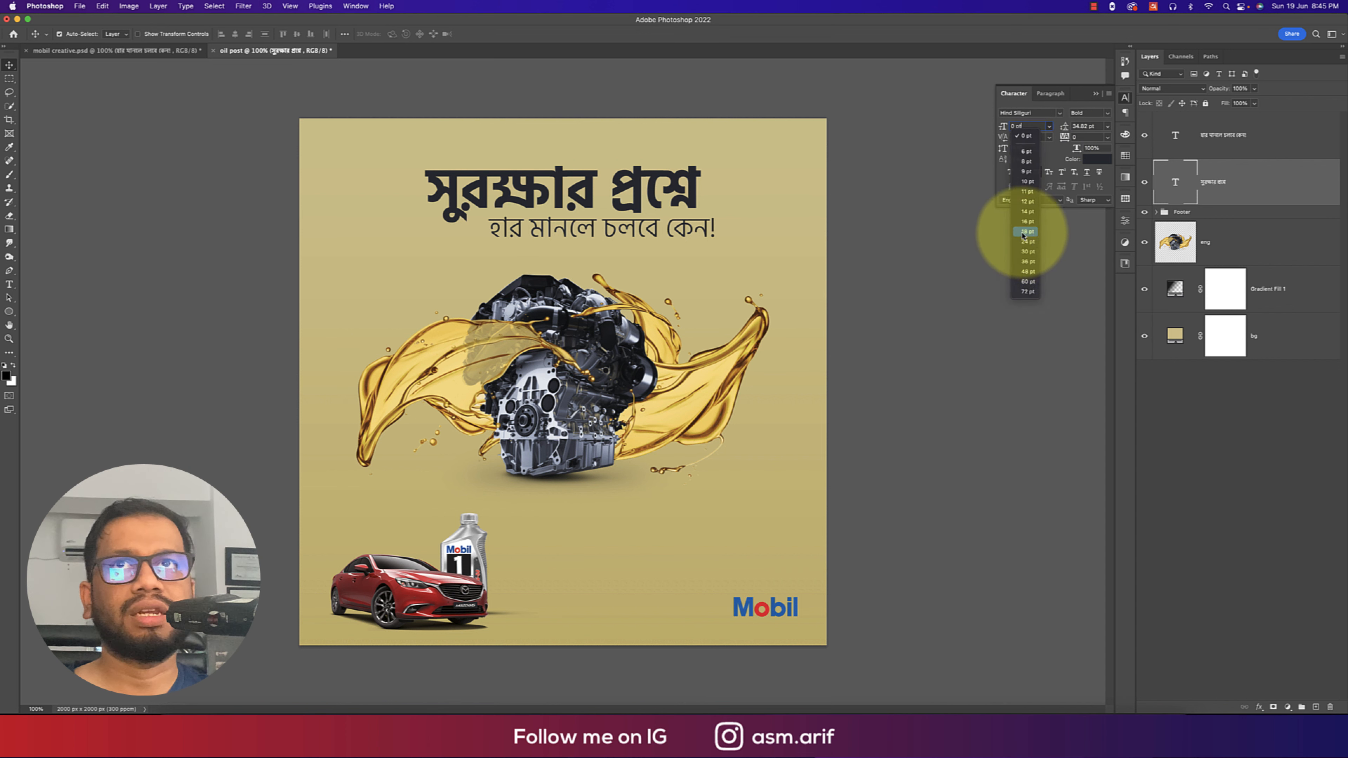
left_click(1023, 234)
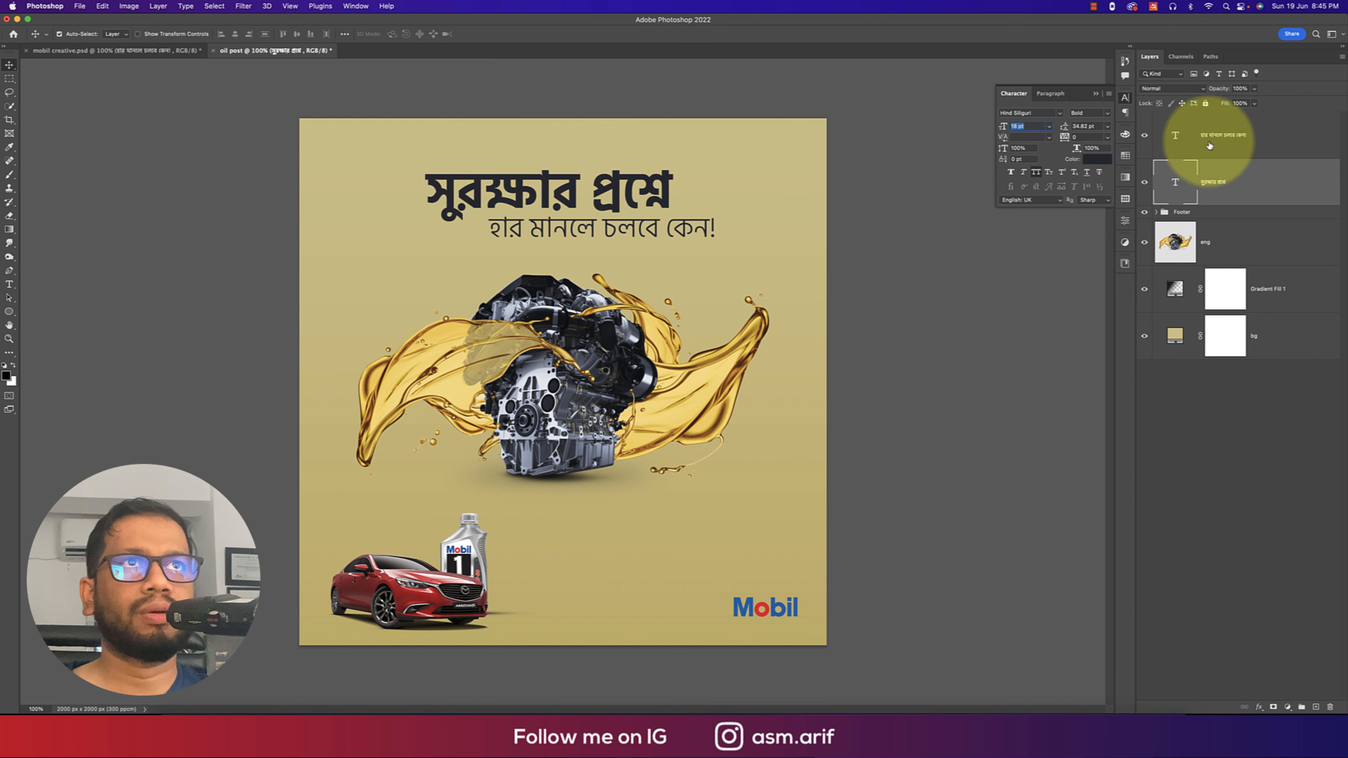
Set the subheadline's font size to 11.25 pt using a non-Bangla input source and move the line slightly left under the headline.
left_click(1210, 145)
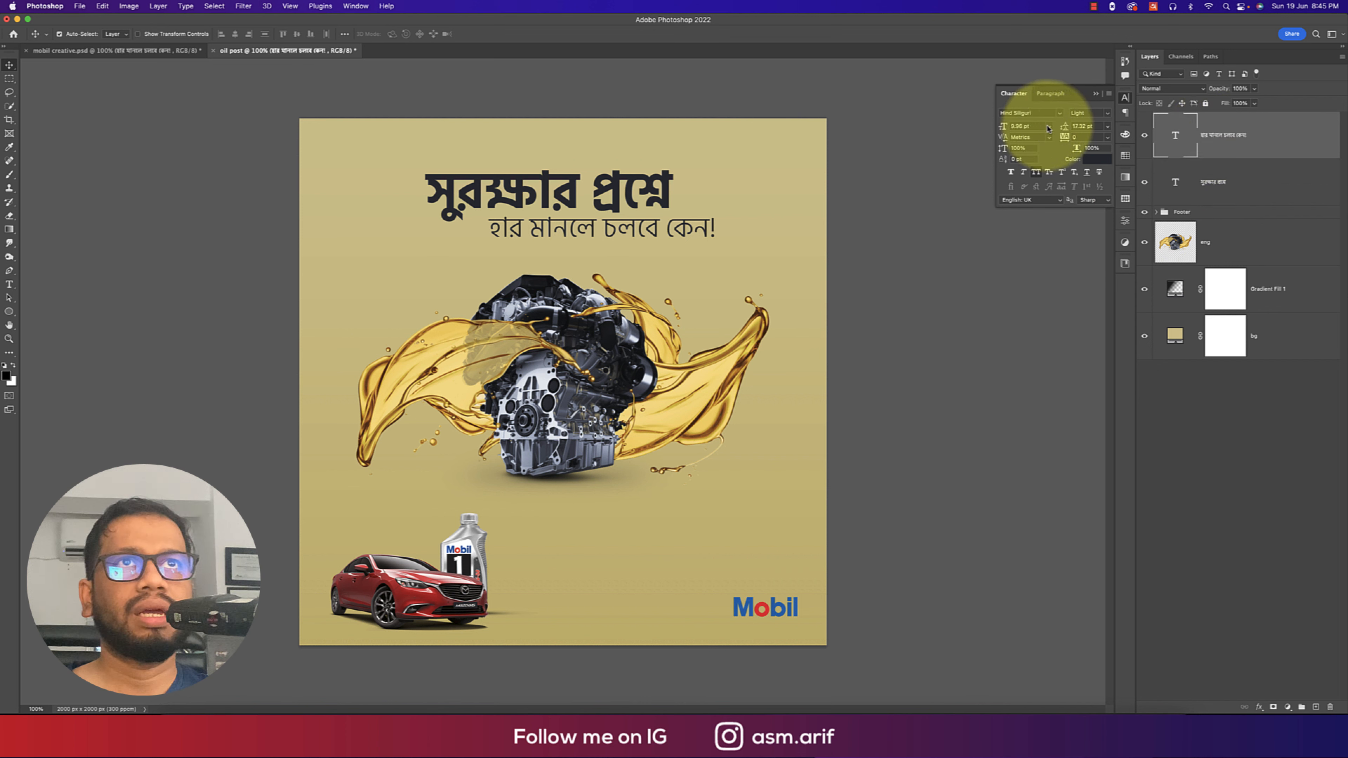
left_click(1049, 127)
left_click(1034, 232)
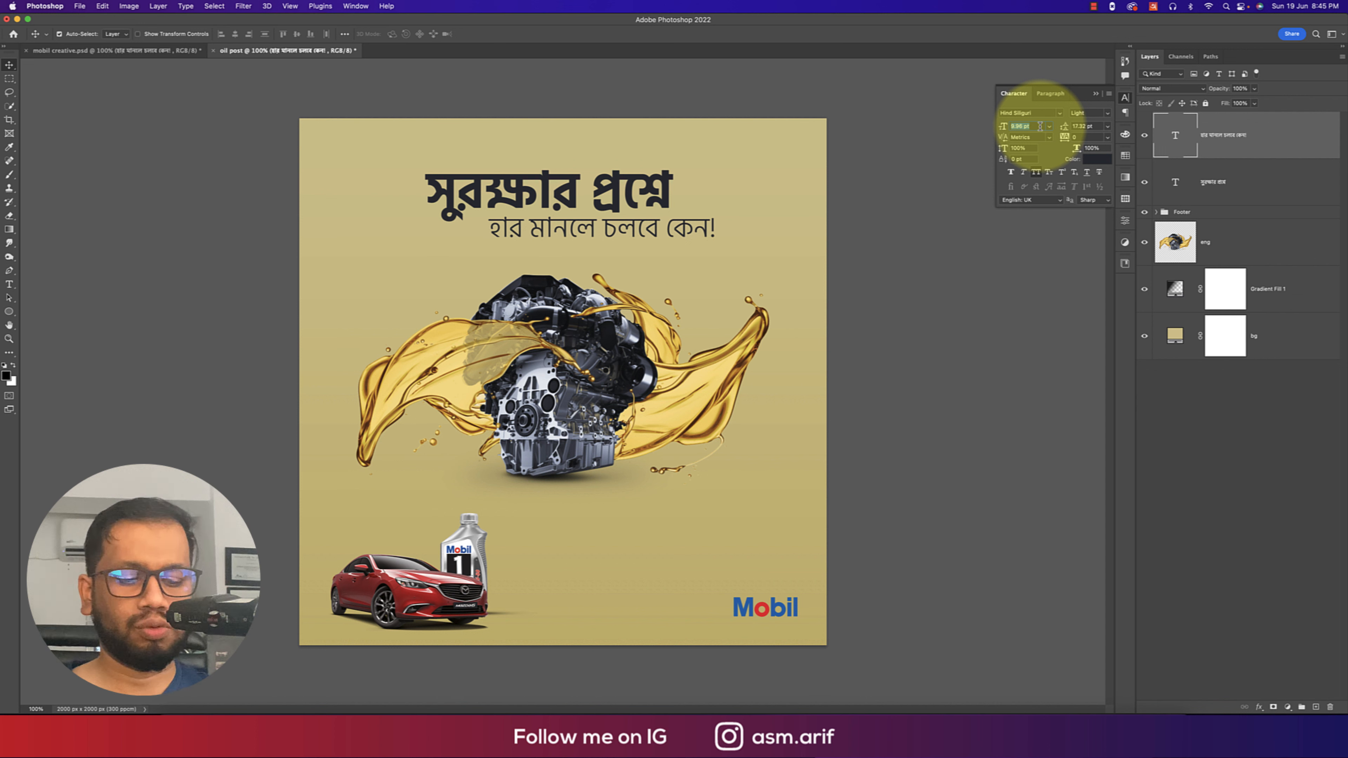
type("18")
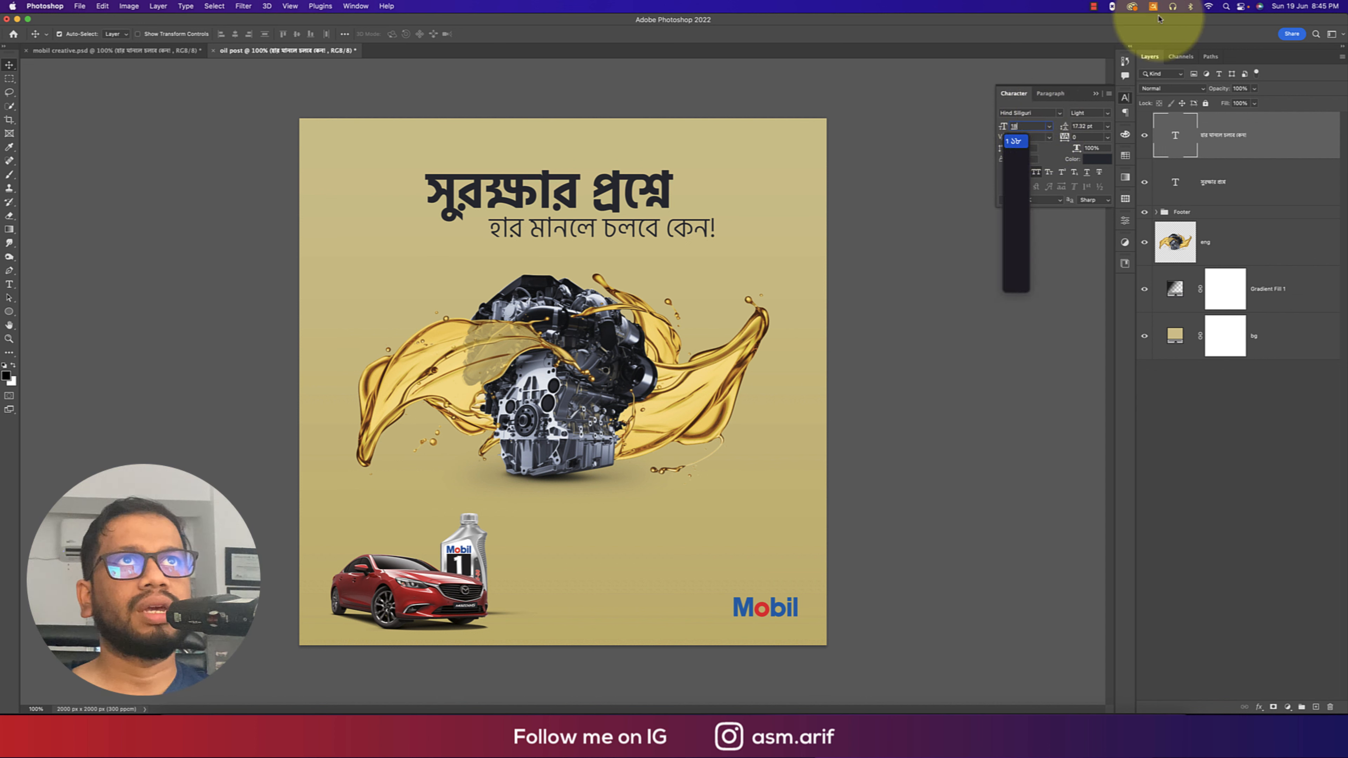
left_click(1159, 10)
left_click(1165, 29)
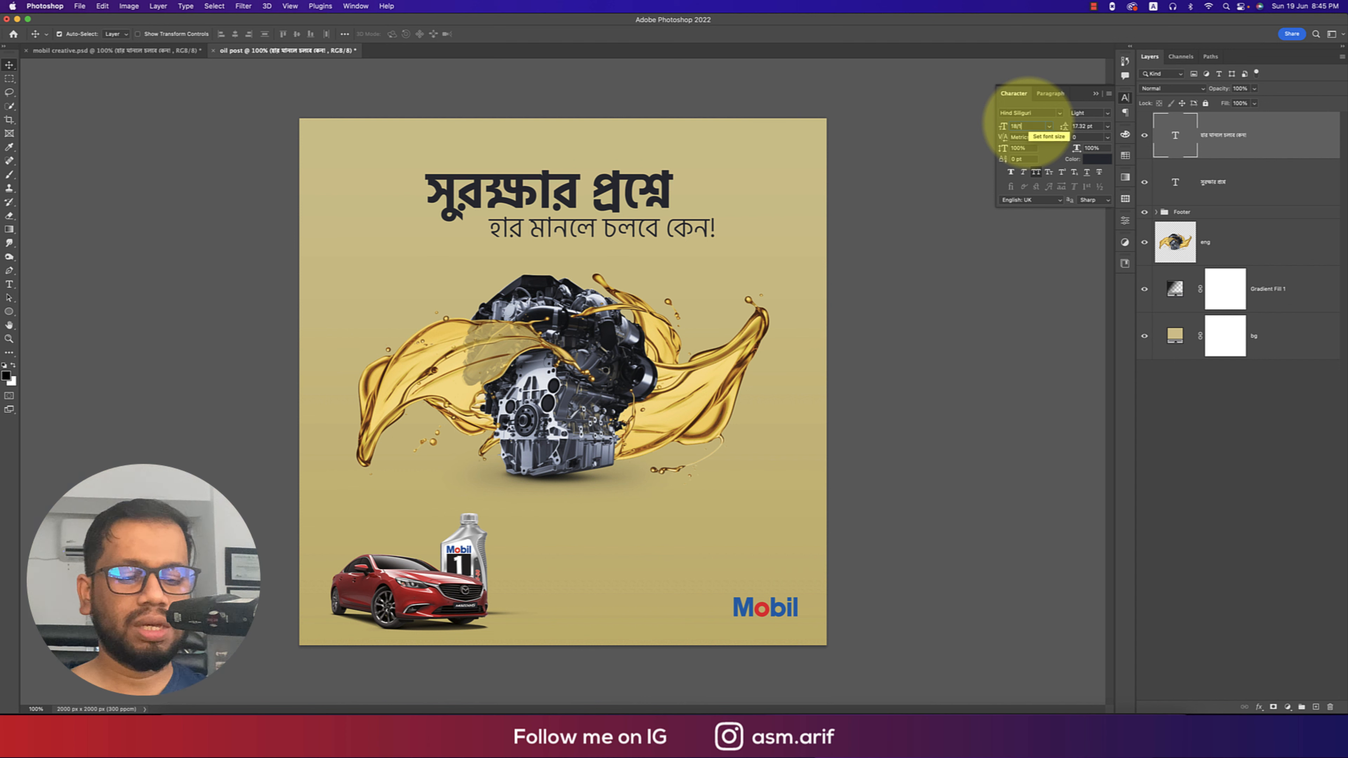
key("Return")
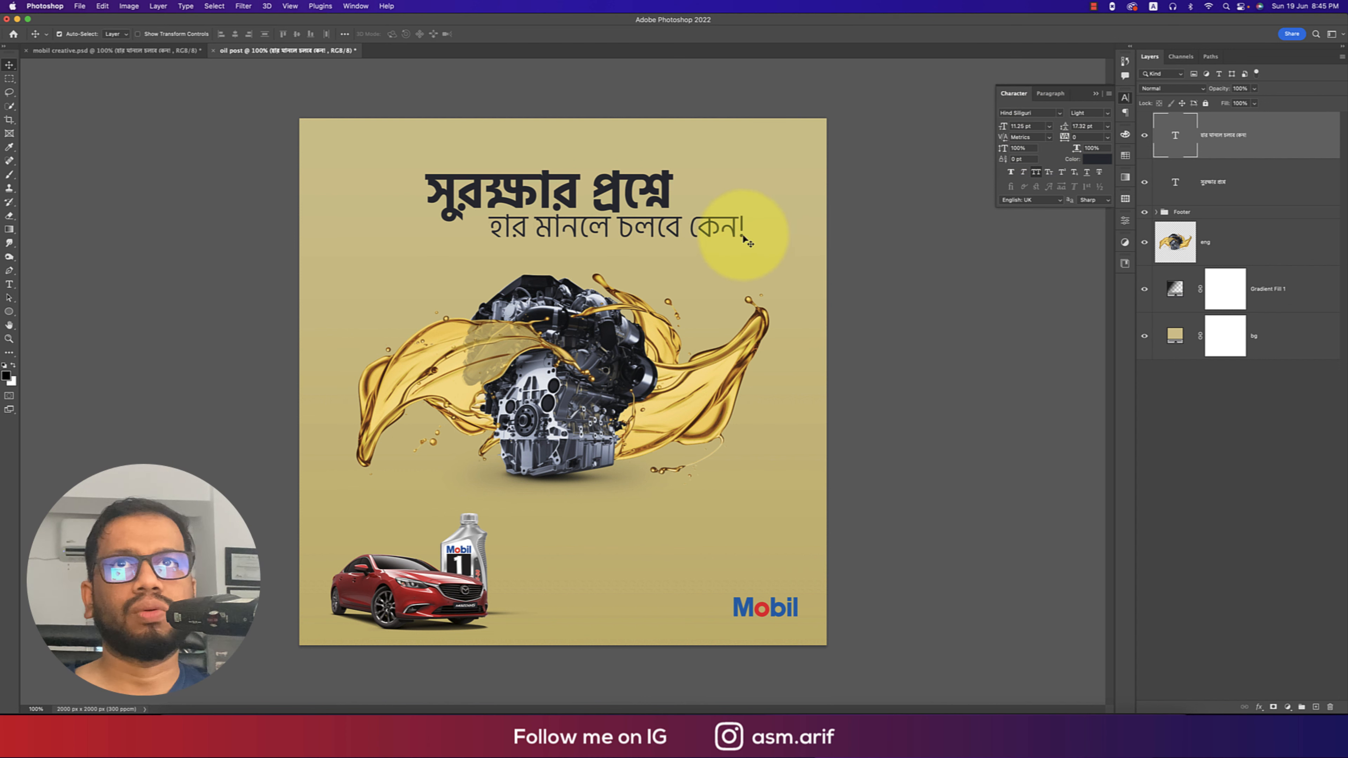
left_click_drag(677, 240, 667, 237)
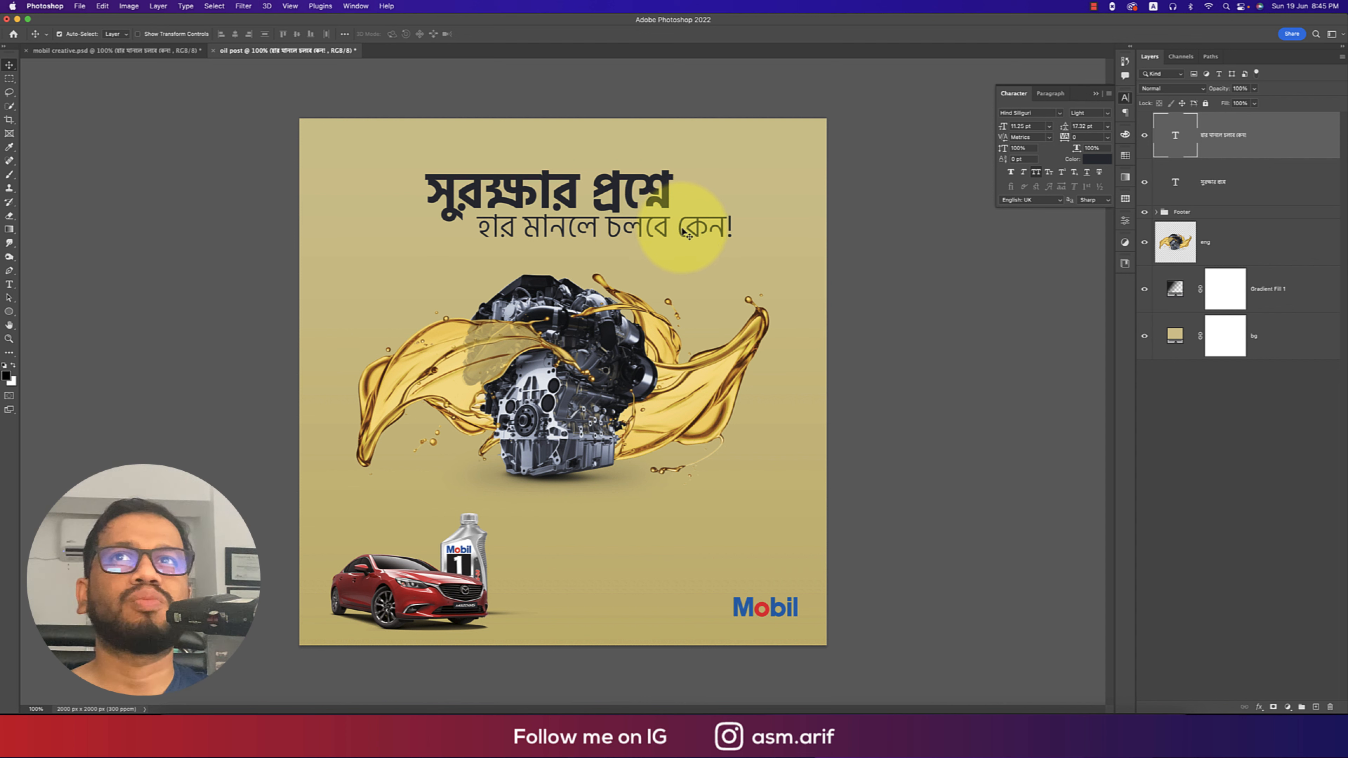
key("super+alt+a")
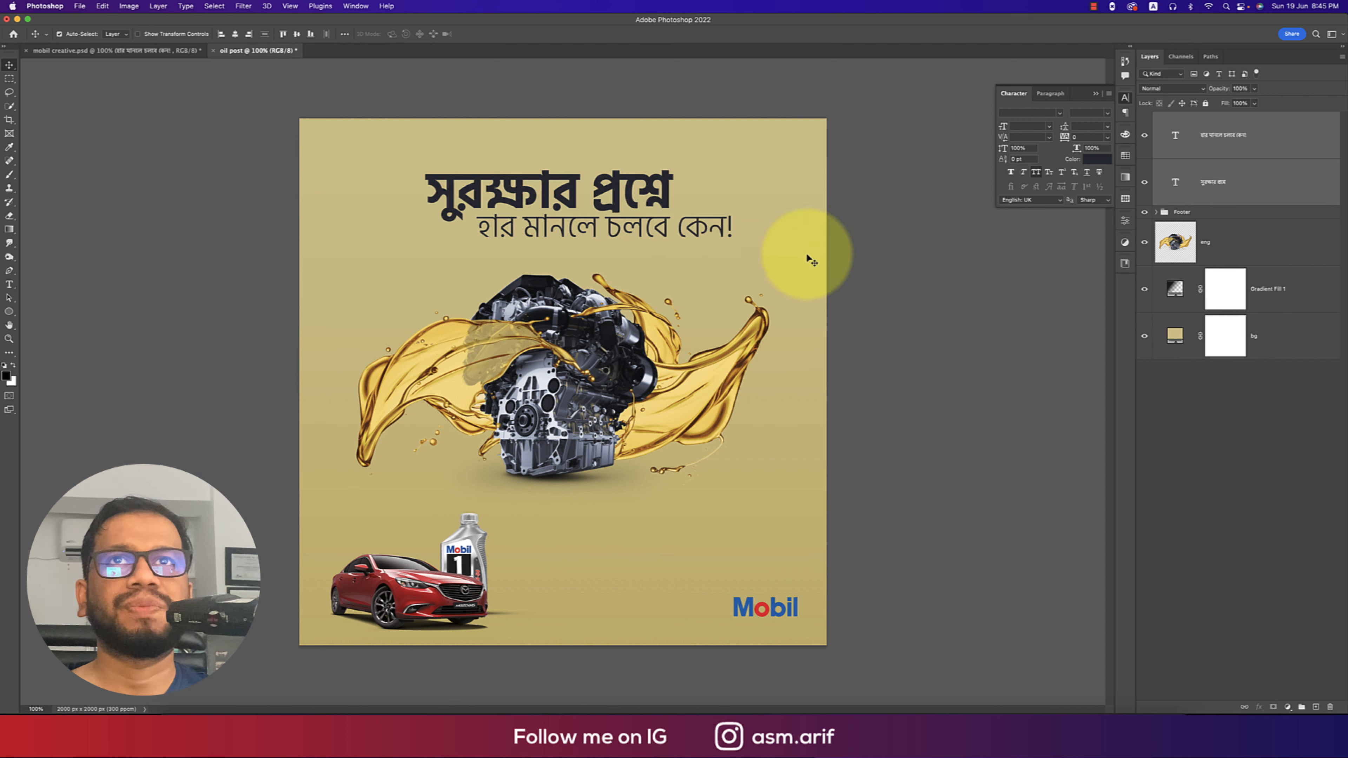
left_click(735, 232)
key("super+t")
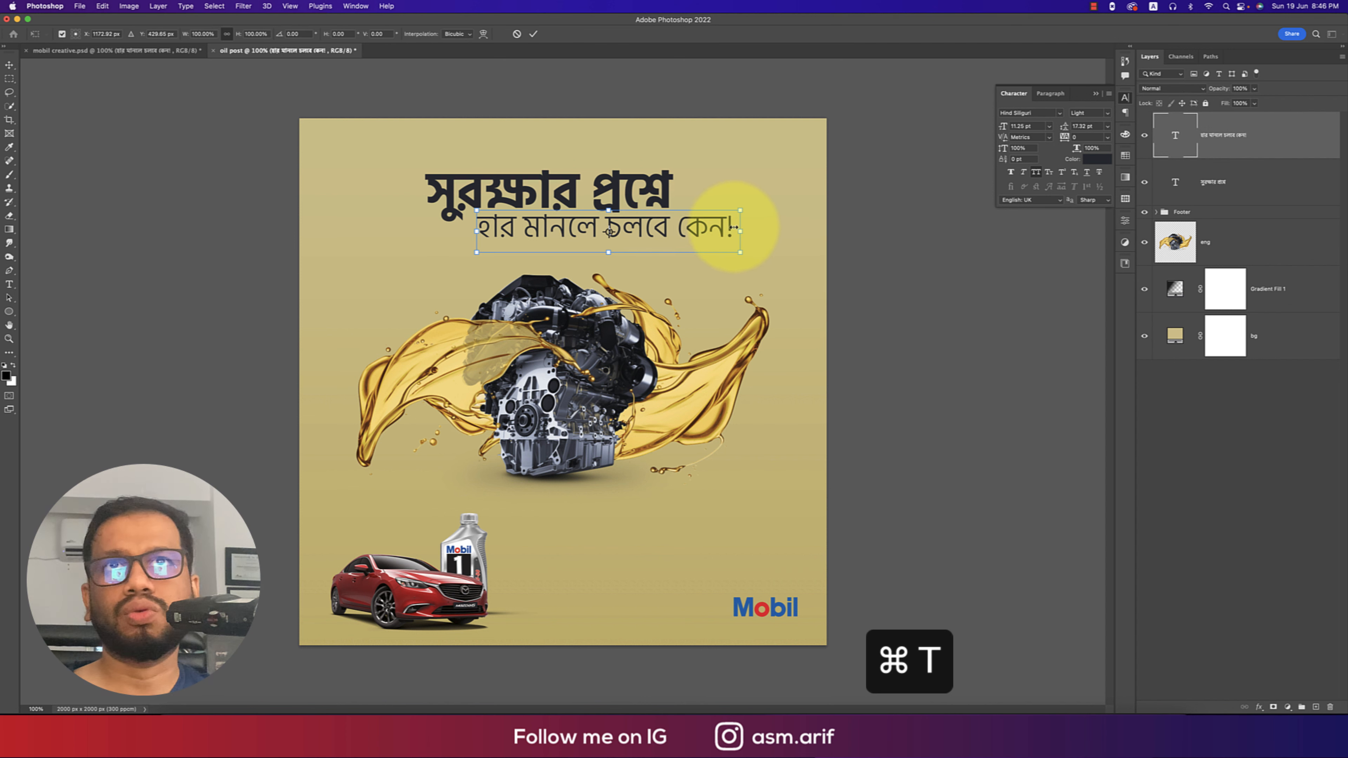
key("Escape")
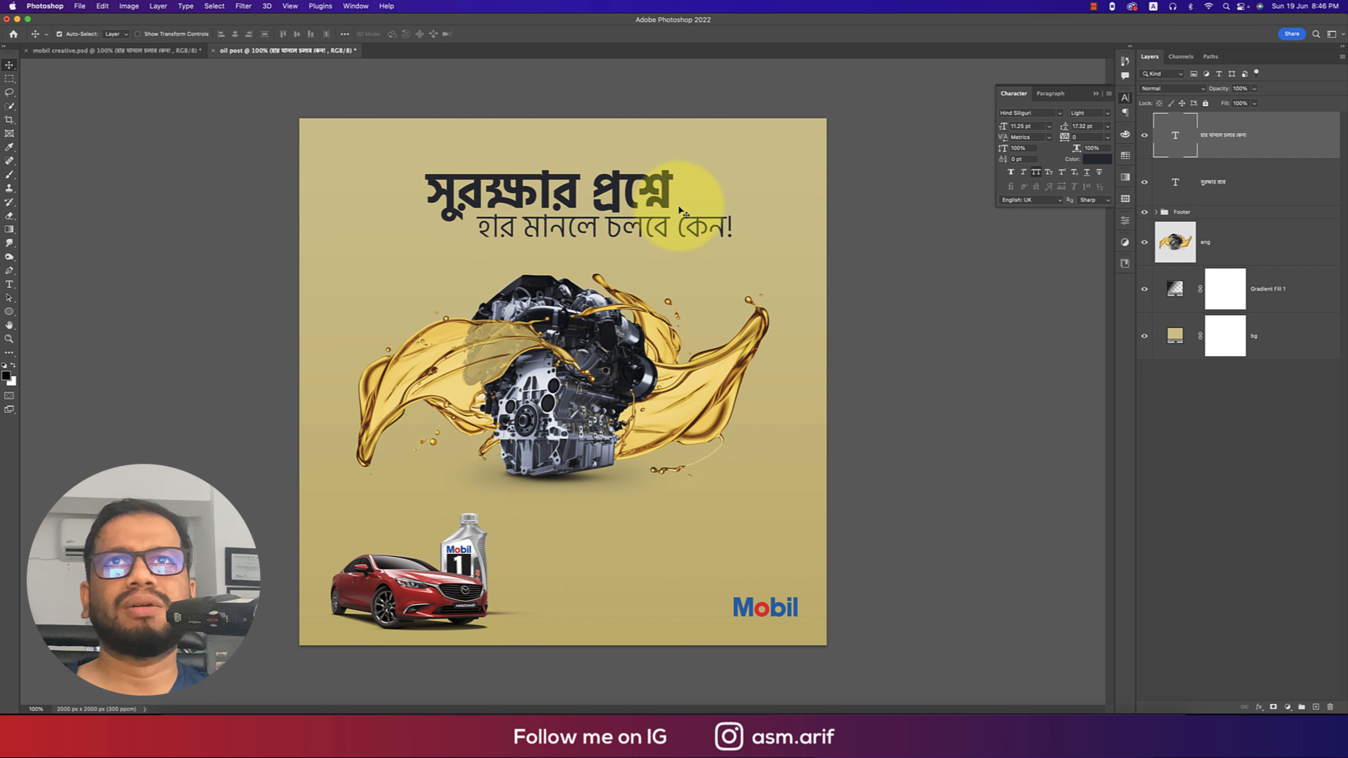
Nudge the headline slightly down and left towards the subheadline, deselect it and collapse the character settings.
left_click_drag(669, 207, 666, 208)
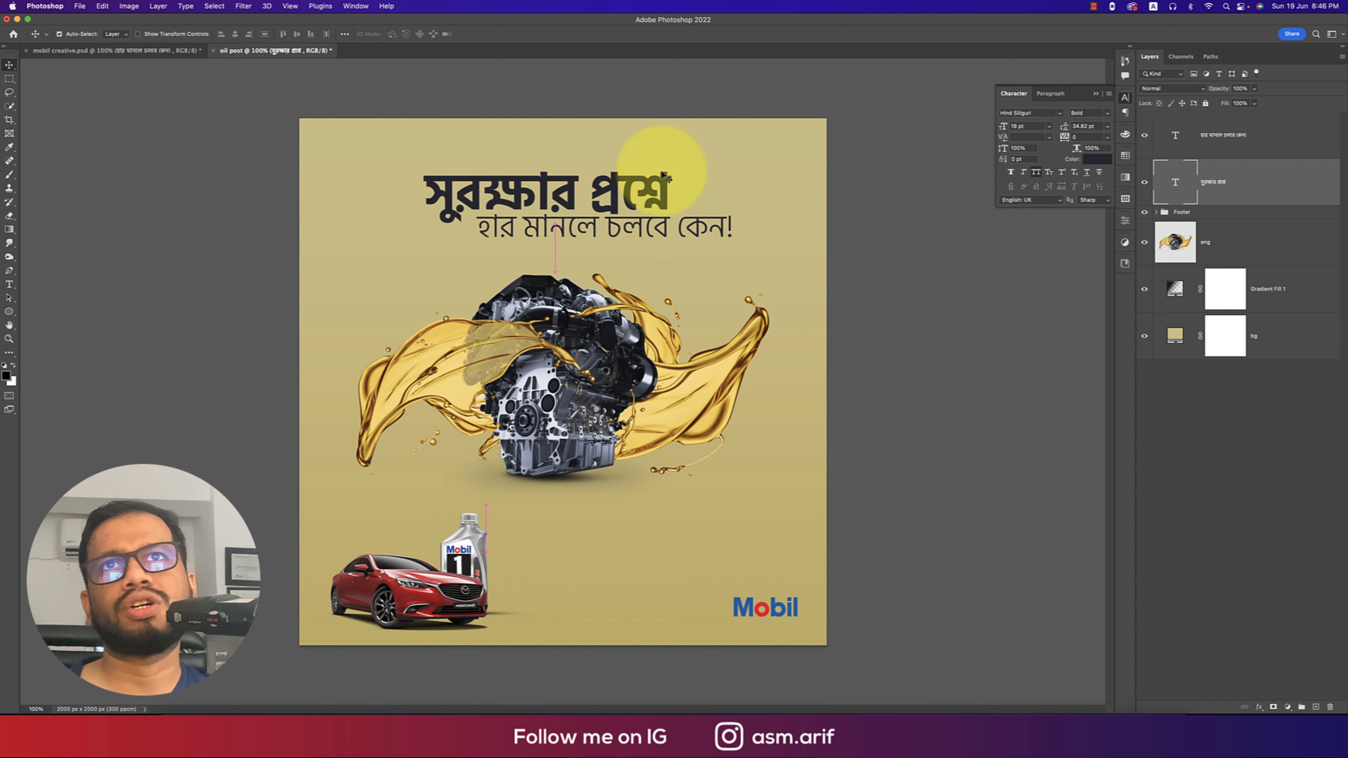
left_click(870, 331)
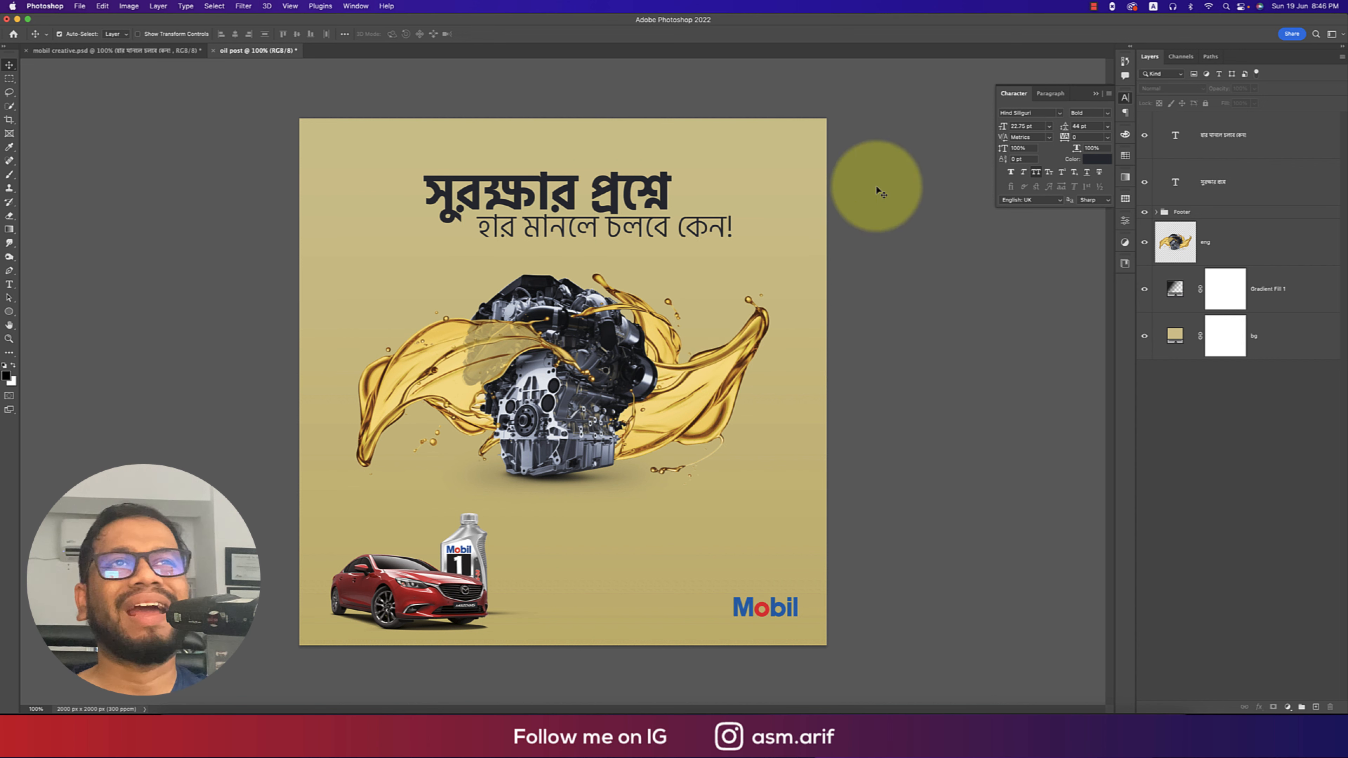
left_click(1097, 94)
Copy the full text of the headline layer and leave text editing.
left_click(695, 183)
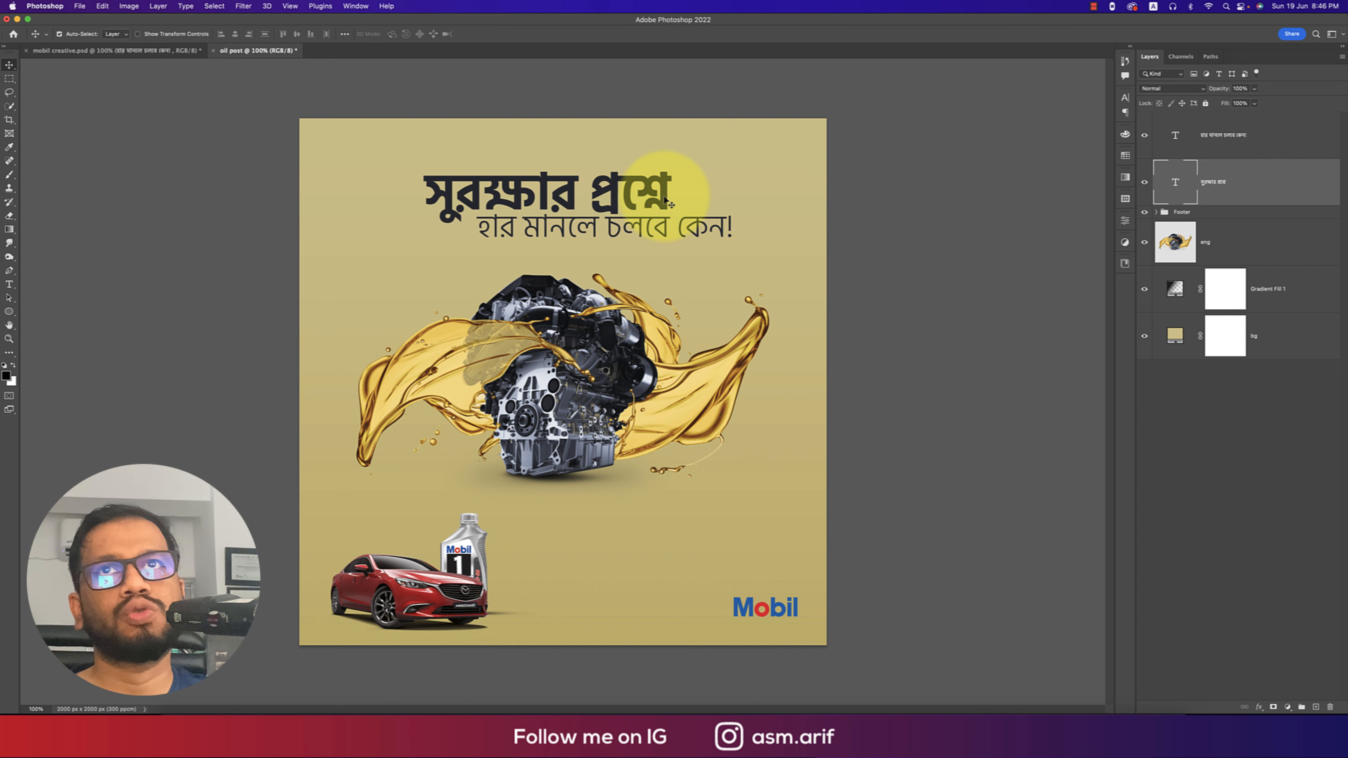
double_click(1177, 183)
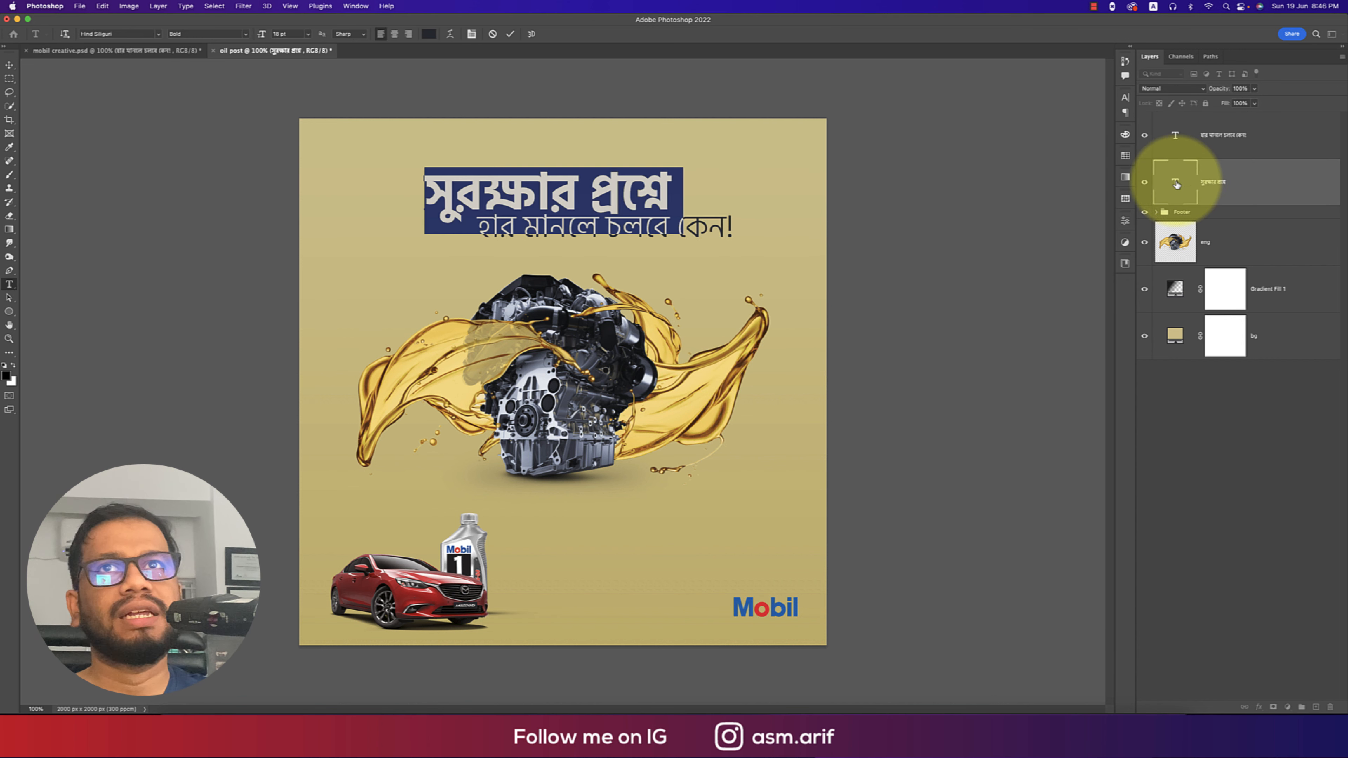
right_click(556, 180)
left_click(572, 213)
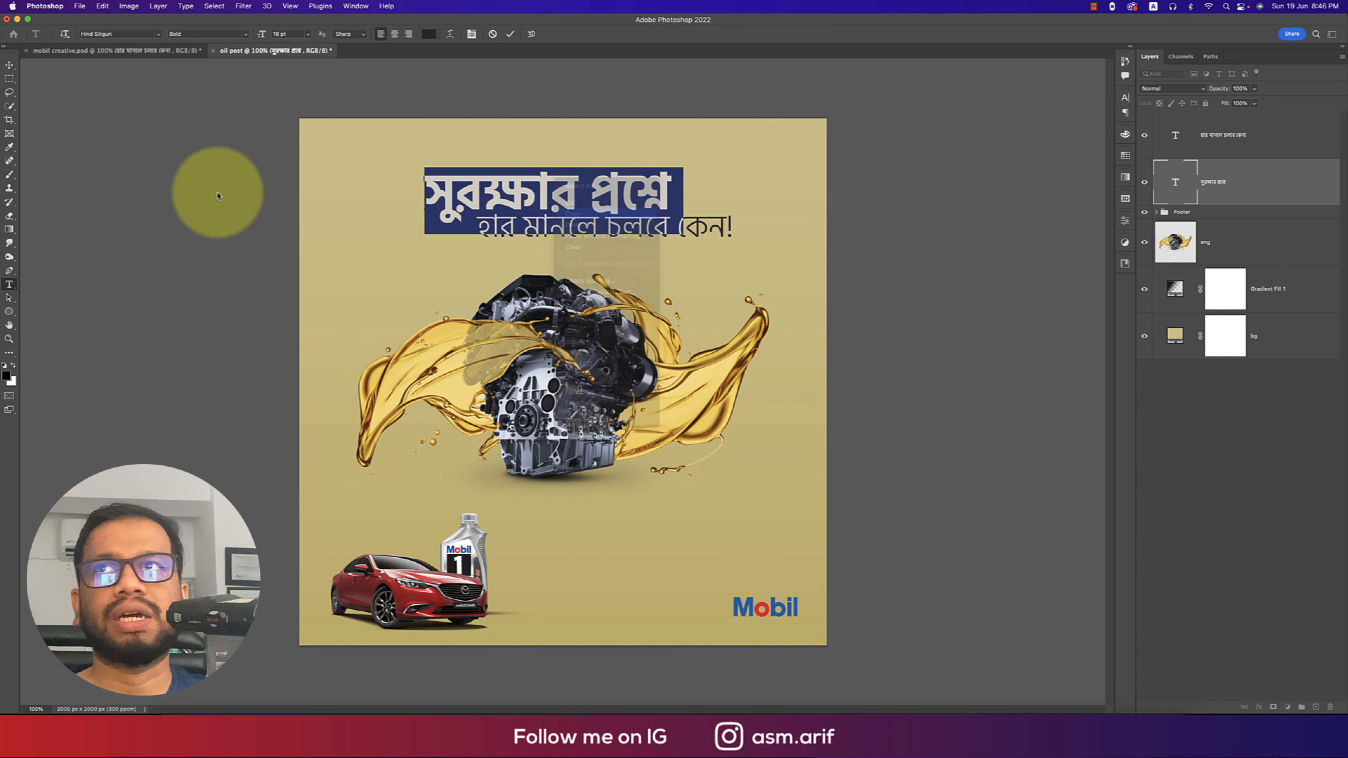
left_click(9, 64)
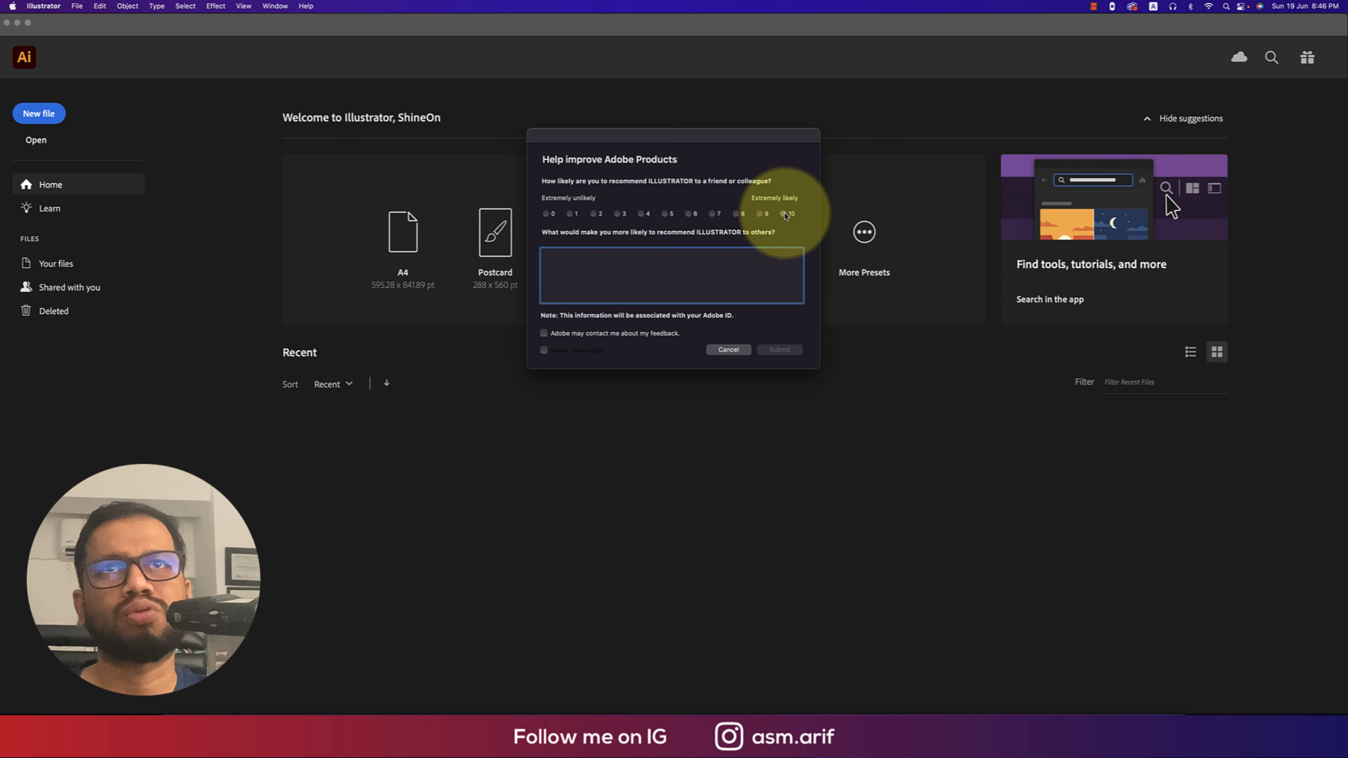
In Illustrator, submit the feedback survey with a rating of 10 and create a new 2000 x 2000 px web document.
left_click(784, 214)
left_click(775, 351)
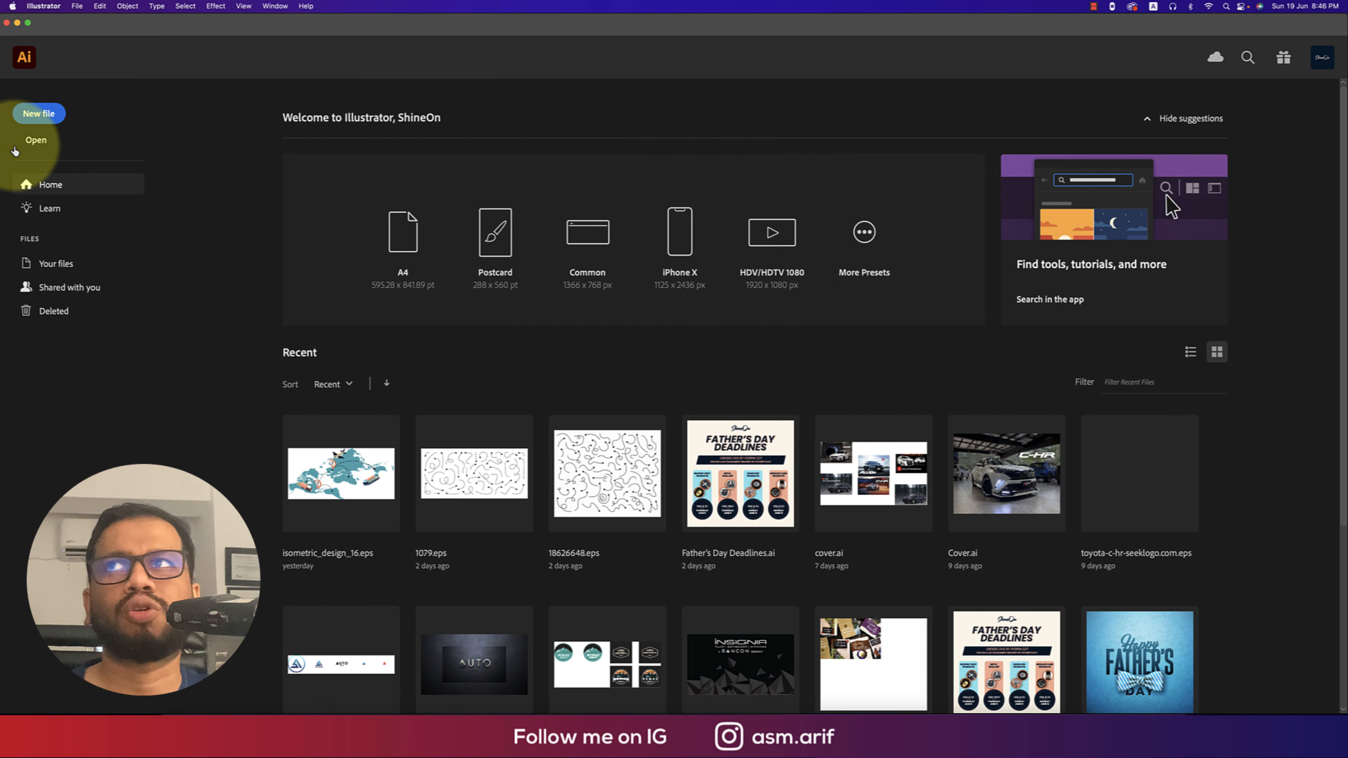
left_click(38, 114)
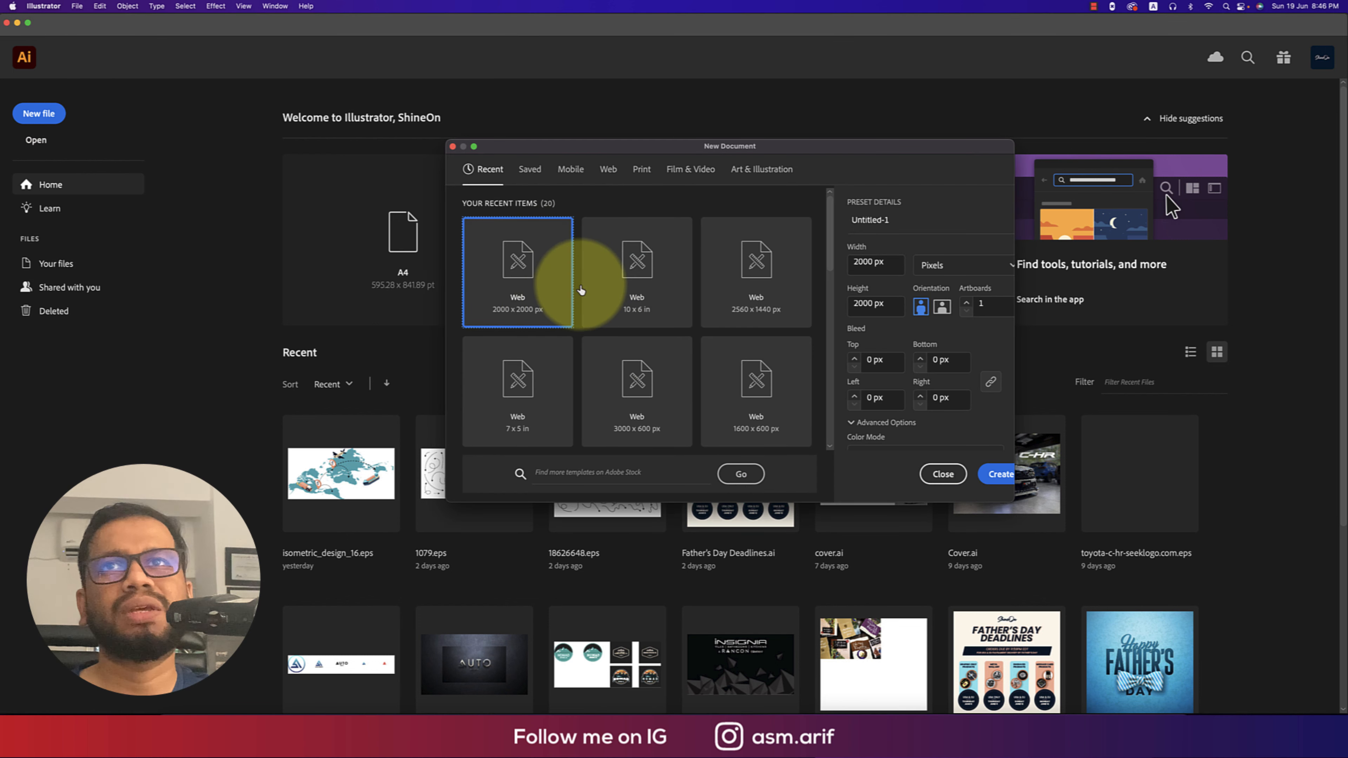
double_click(530, 271)
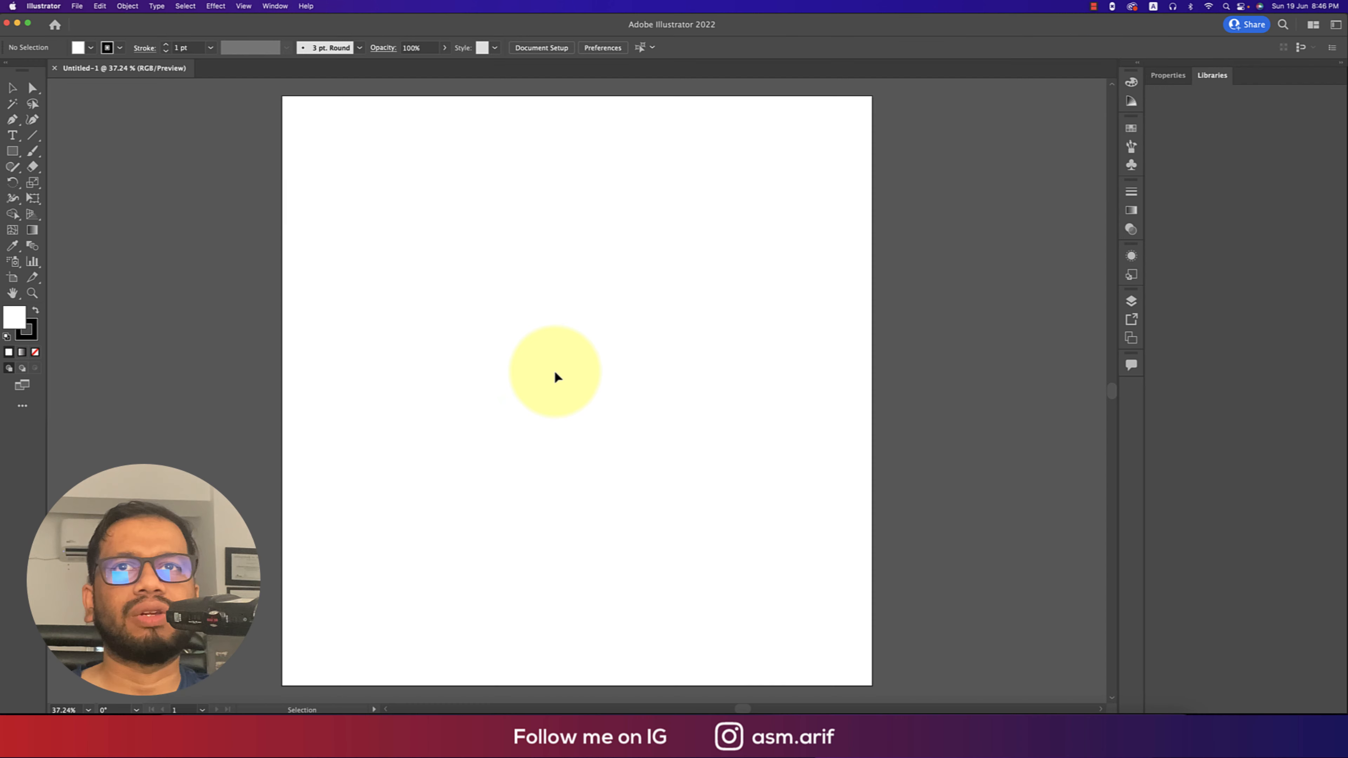
Paste the copied headline "সুরক্ষার প্রশ্নে" as a text object in the empty area beside the artboard.
key("super+minus")
left_click_drag(651, 355, 455, 333)
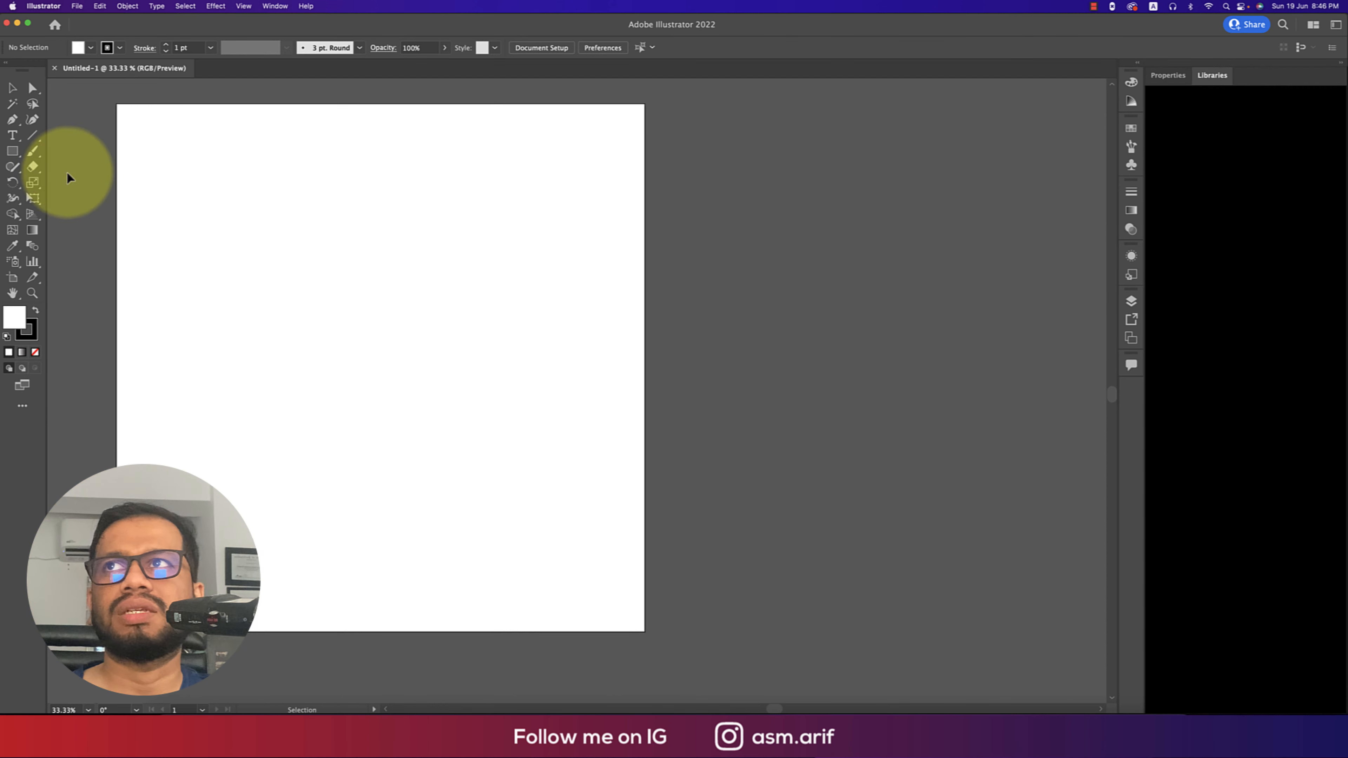
left_click(12, 135)
left_click(753, 227)
key("super+v")
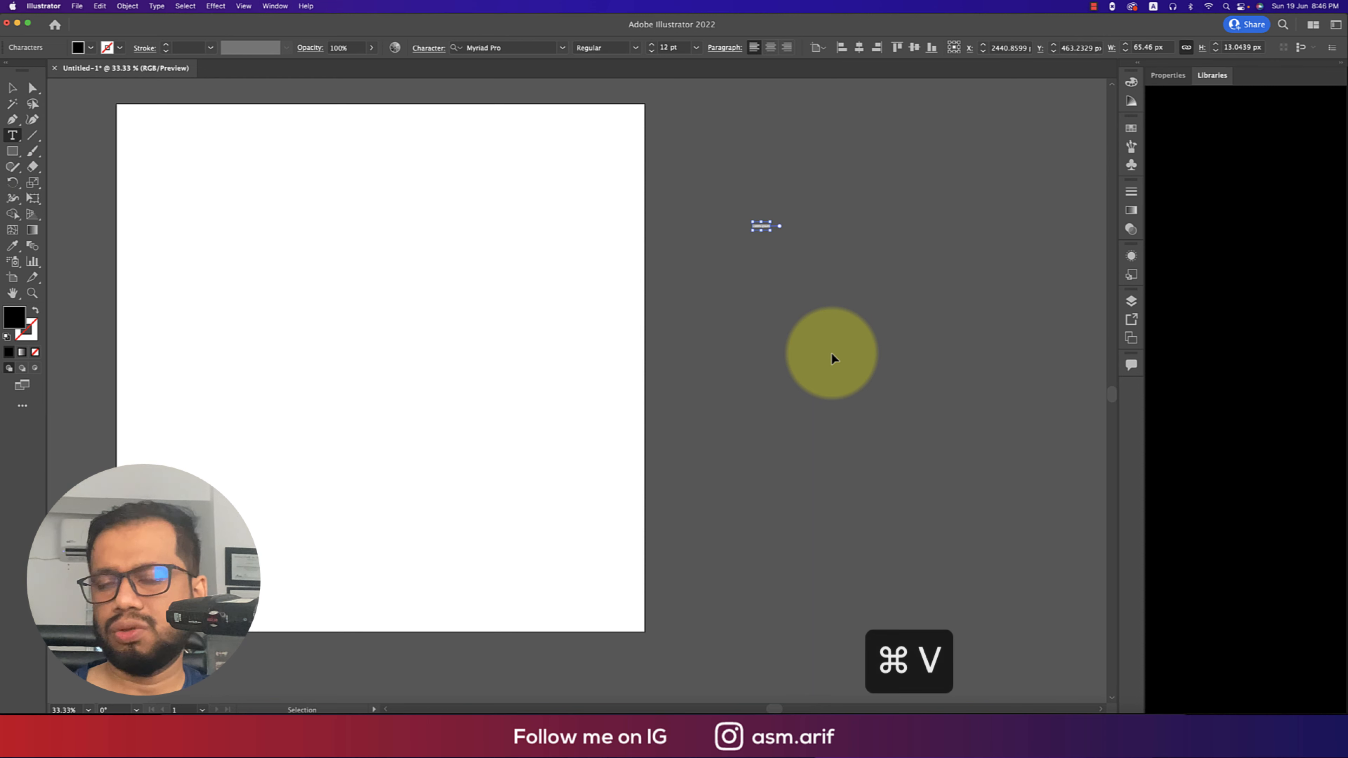
left_click(13, 88)
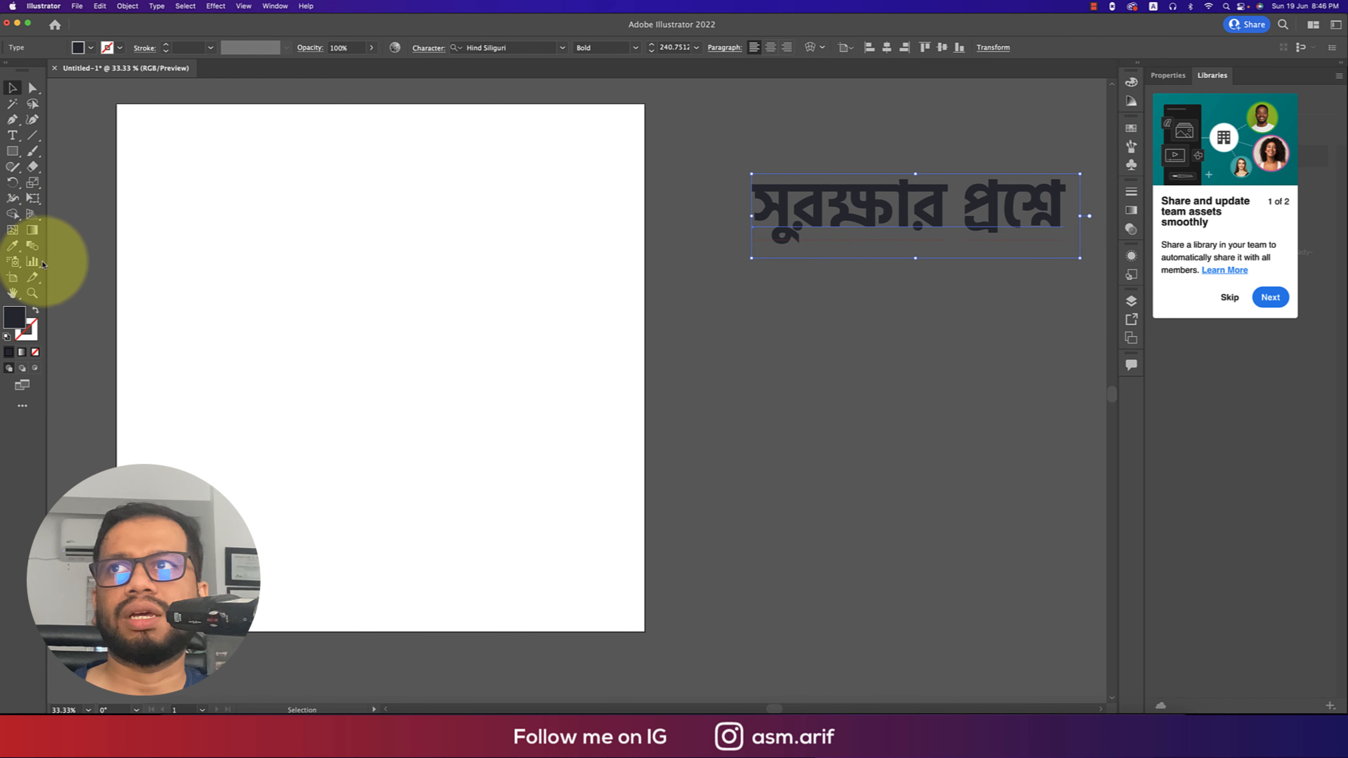
Swap the headline's fill and stroke so it has only an outline, and set the stroke weight to 3 pt.
left_click(35, 310)
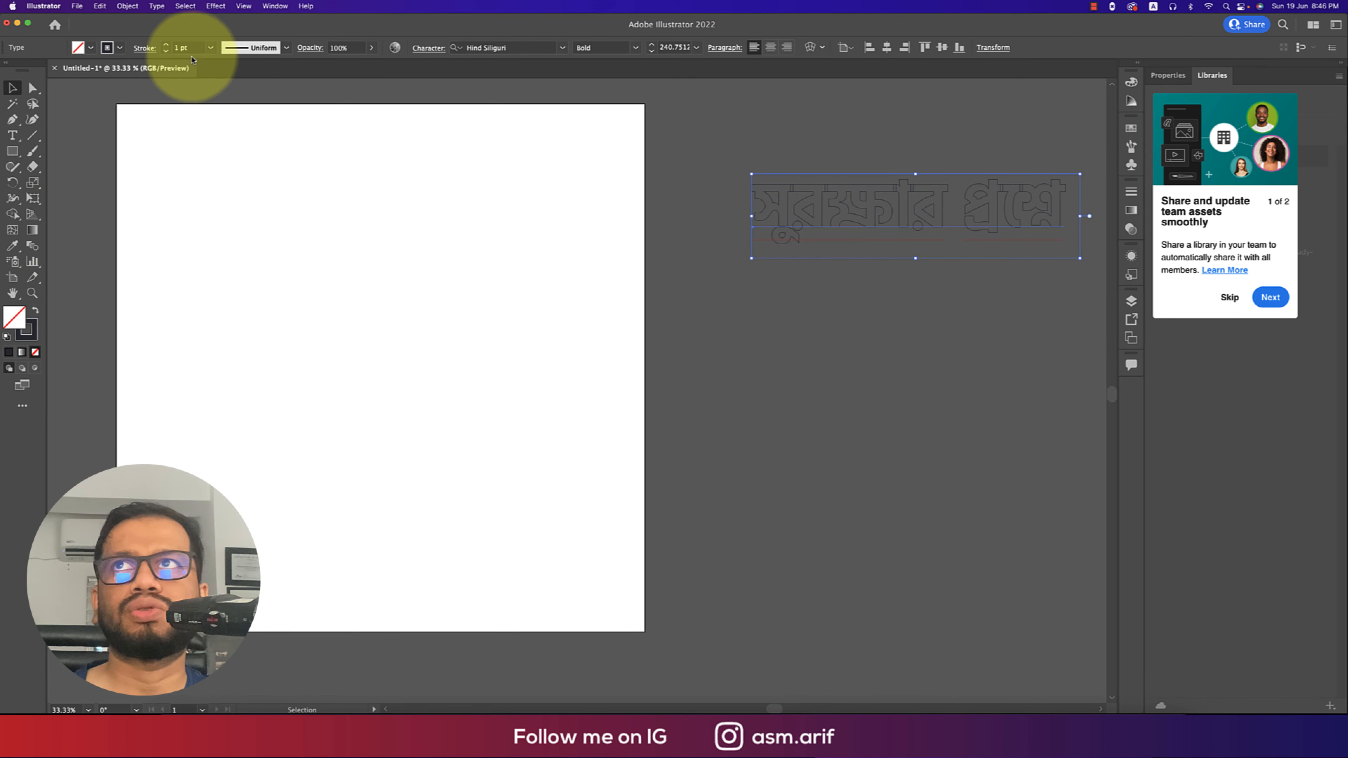
left_click(184, 49)
type("3")
key("Return")
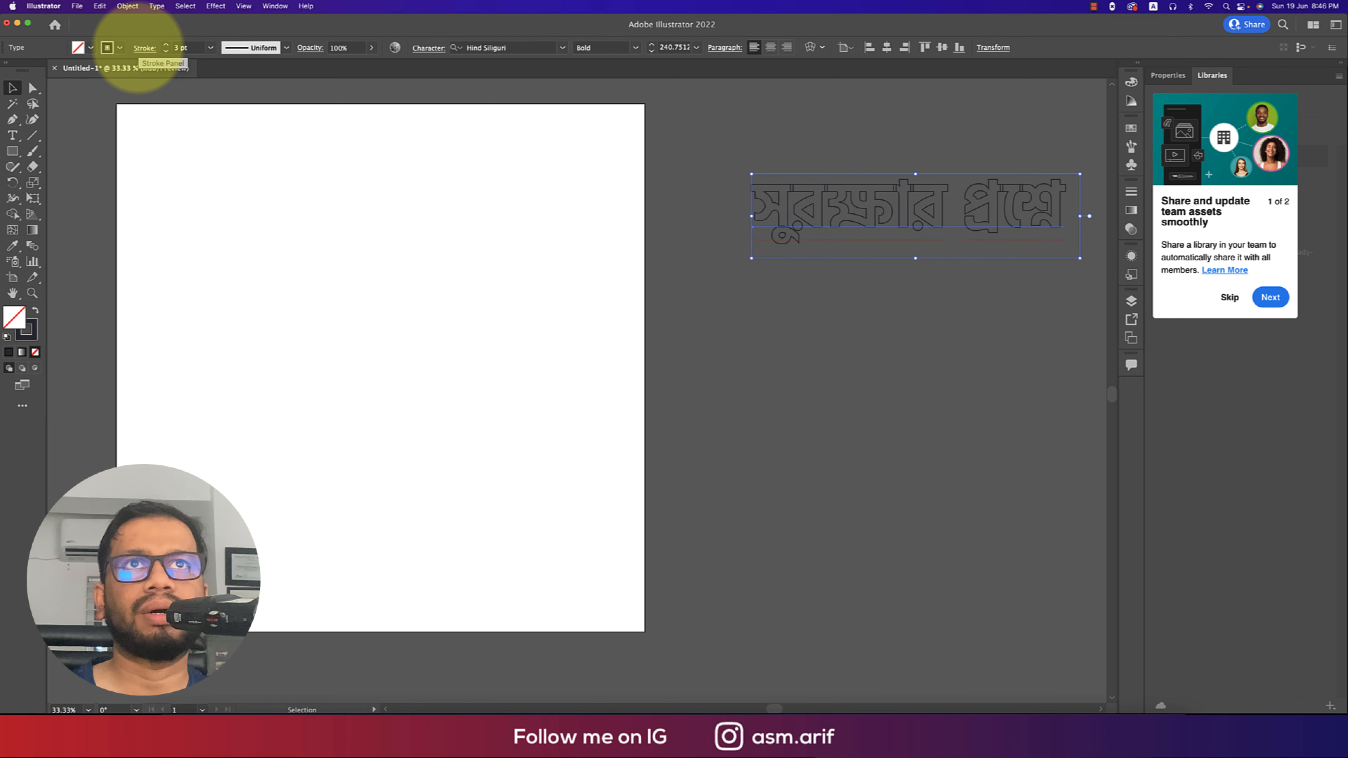
Convert the stroked headline text beside the artboard to outlines.
scroll(881, 322, "right", 5)
scroll(882, 322, "up", 2)
scroll(821, 239, "up", 1)
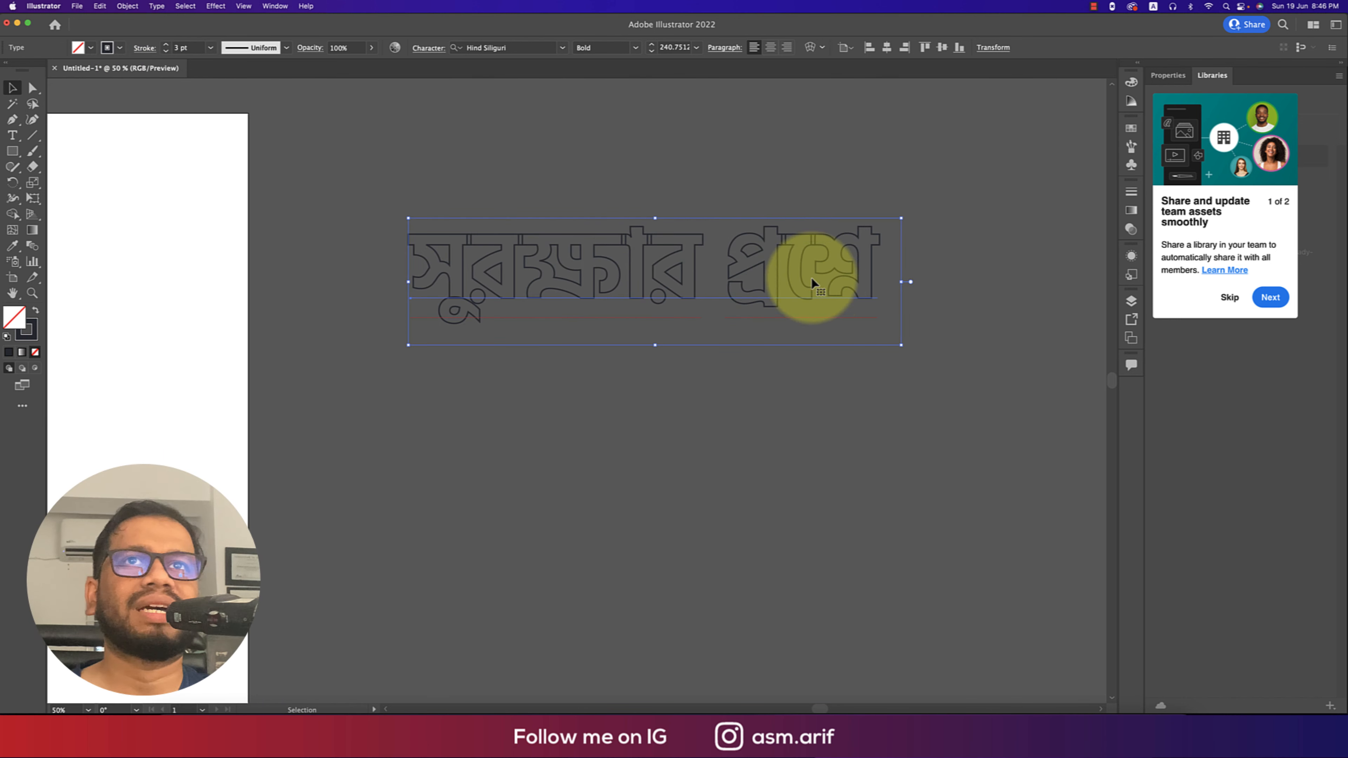
right_click(796, 264)
left_click(820, 354)
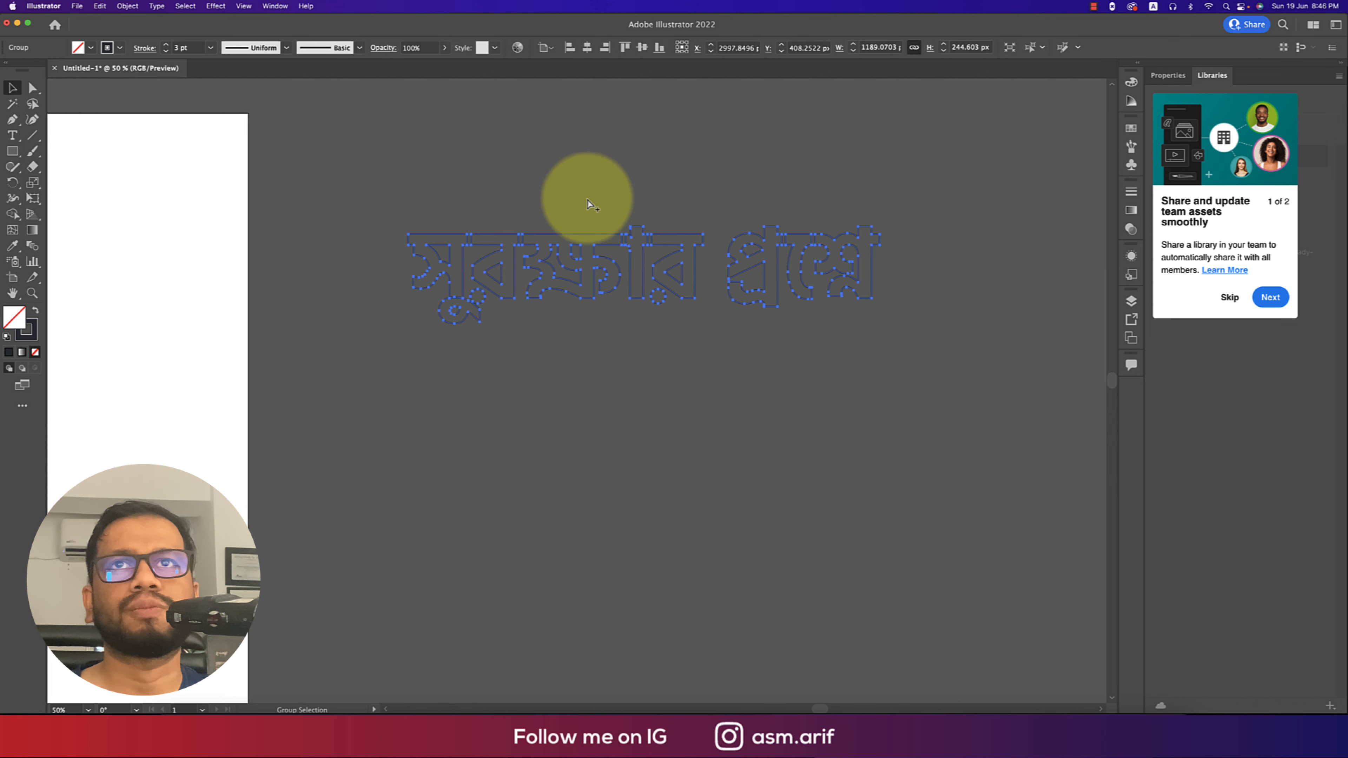
Merge the overlapping headline-bar segments of the outlined letters in both words with the Shape Builder tool, and deselect the lettering.
scroll(480, 209, "up", 2)
scroll(350, 194, "right", 5)
scroll(350, 194, "down", 2)
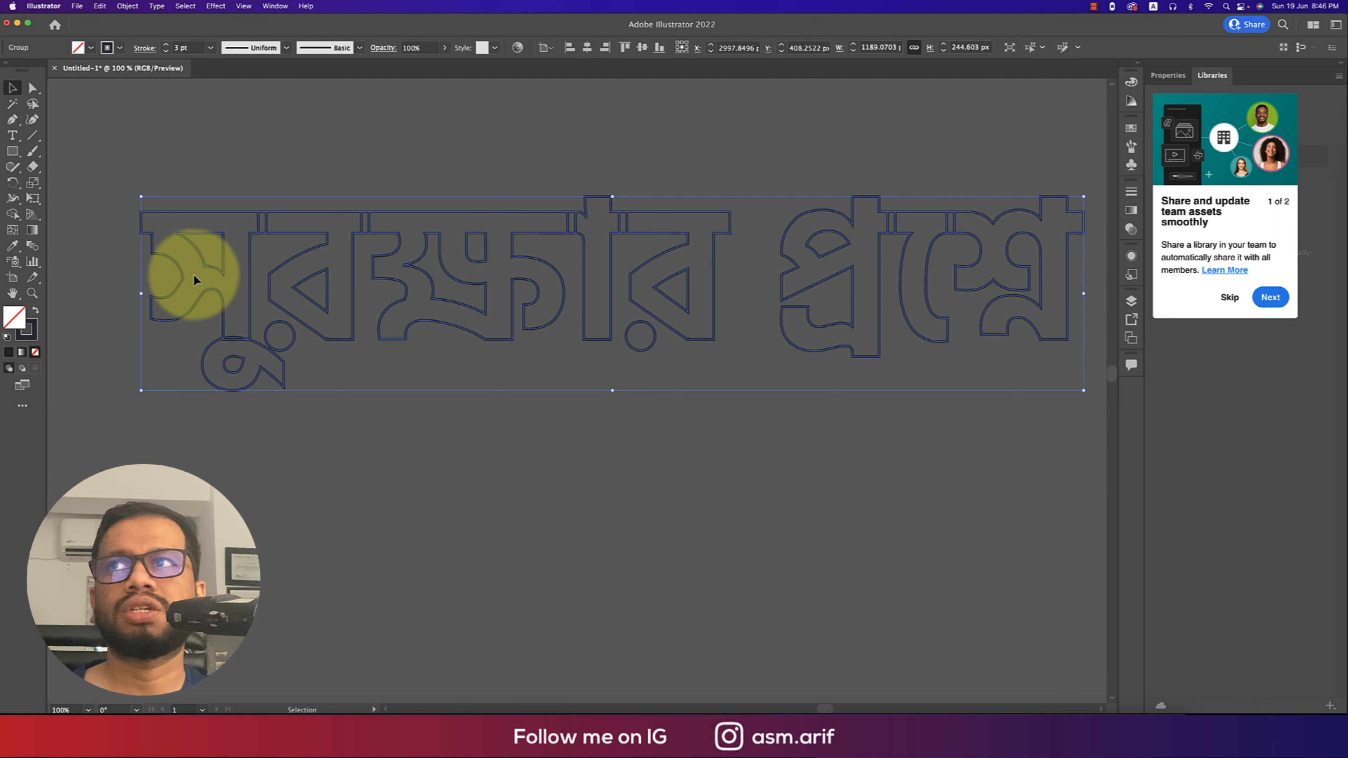
left_click(12, 214)
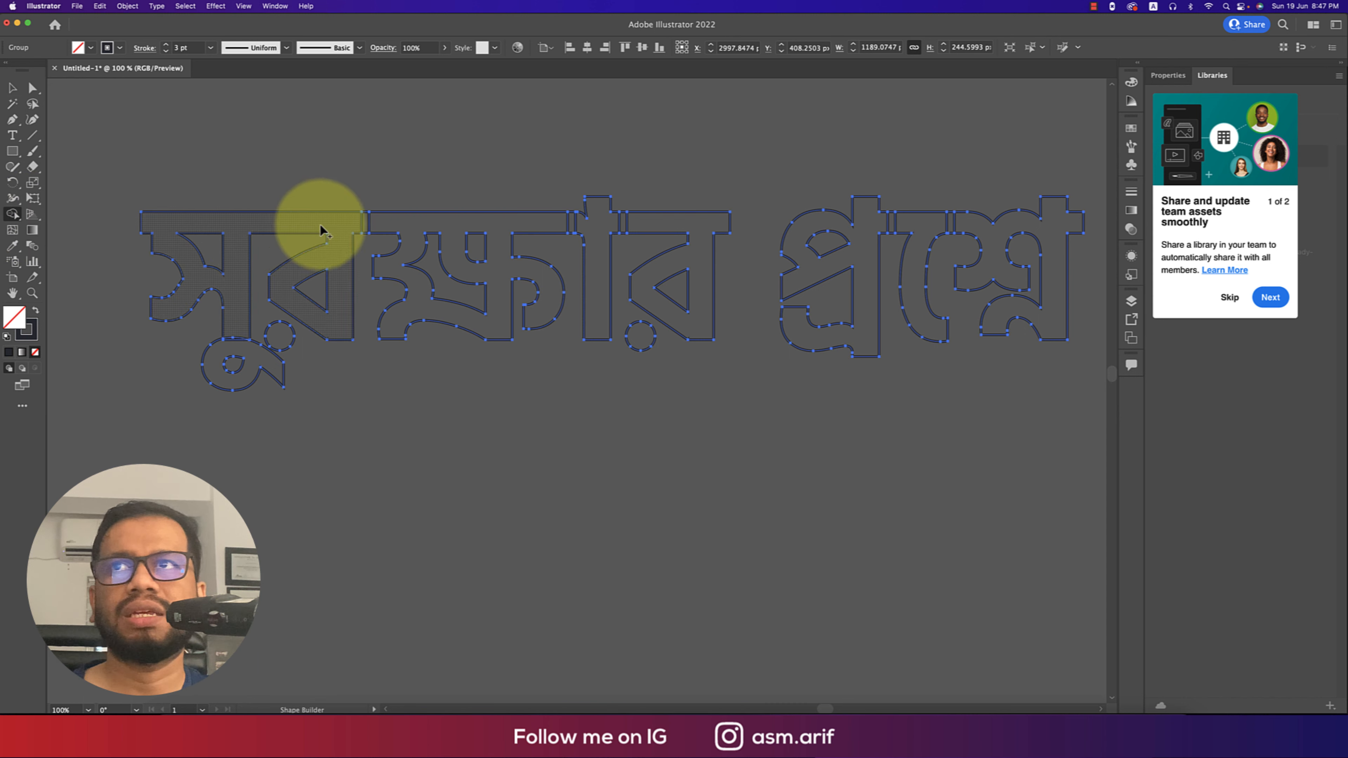
mouse_move(350, 224)
left_mouse_down()
mouse_move(572, 215)
mouse_move(645, 229)
left_mouse_up()
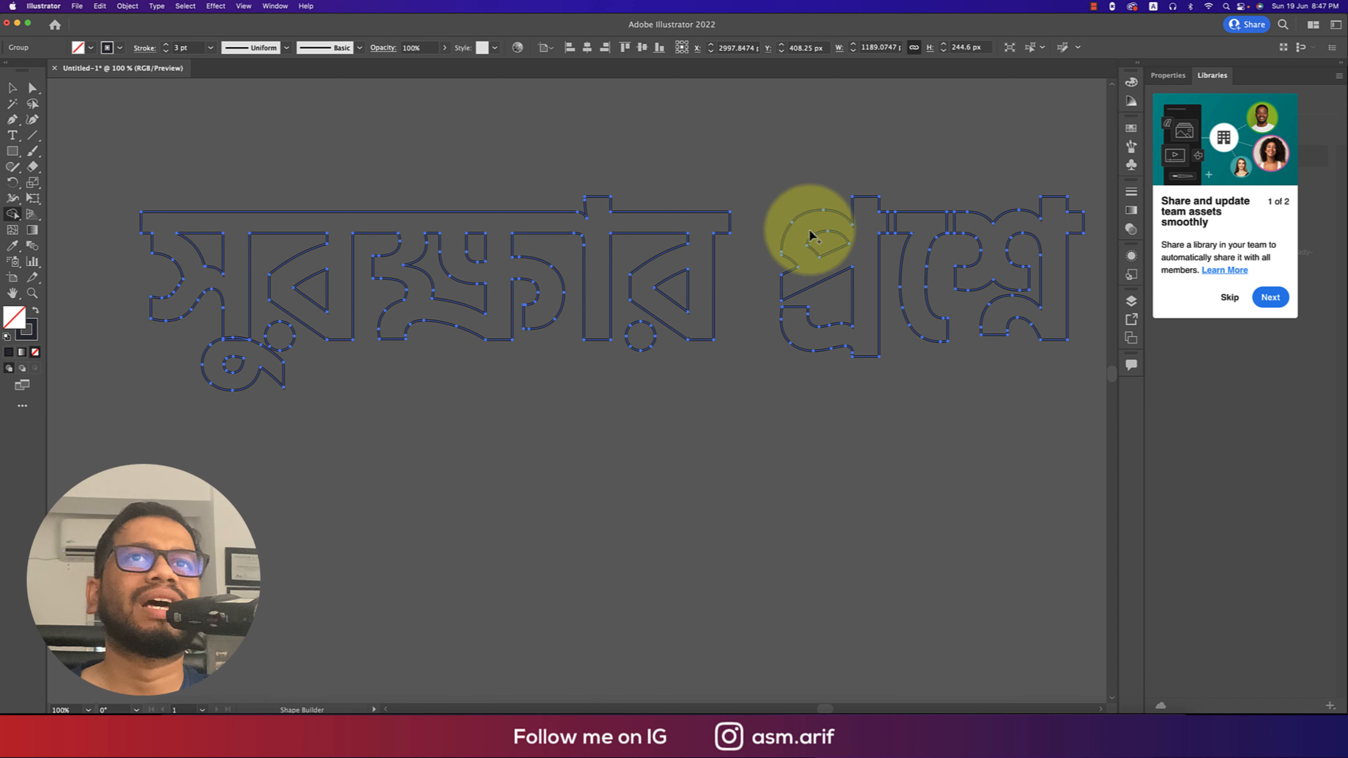
mouse_move(920, 227)
left_mouse_down()
mouse_move(968, 221)
mouse_move(908, 225)
mouse_move(963, 229)
mouse_move(1042, 255)
left_mouse_up()
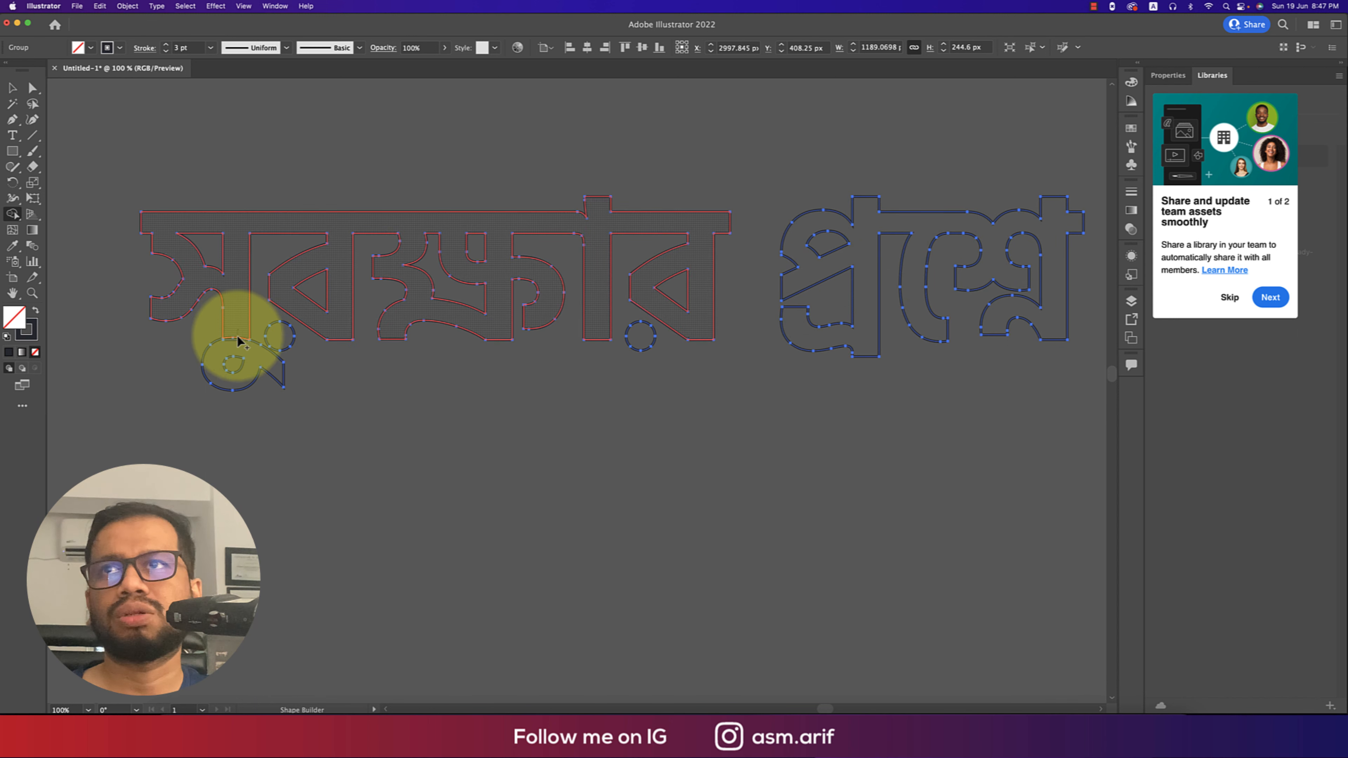
left_click(13, 88)
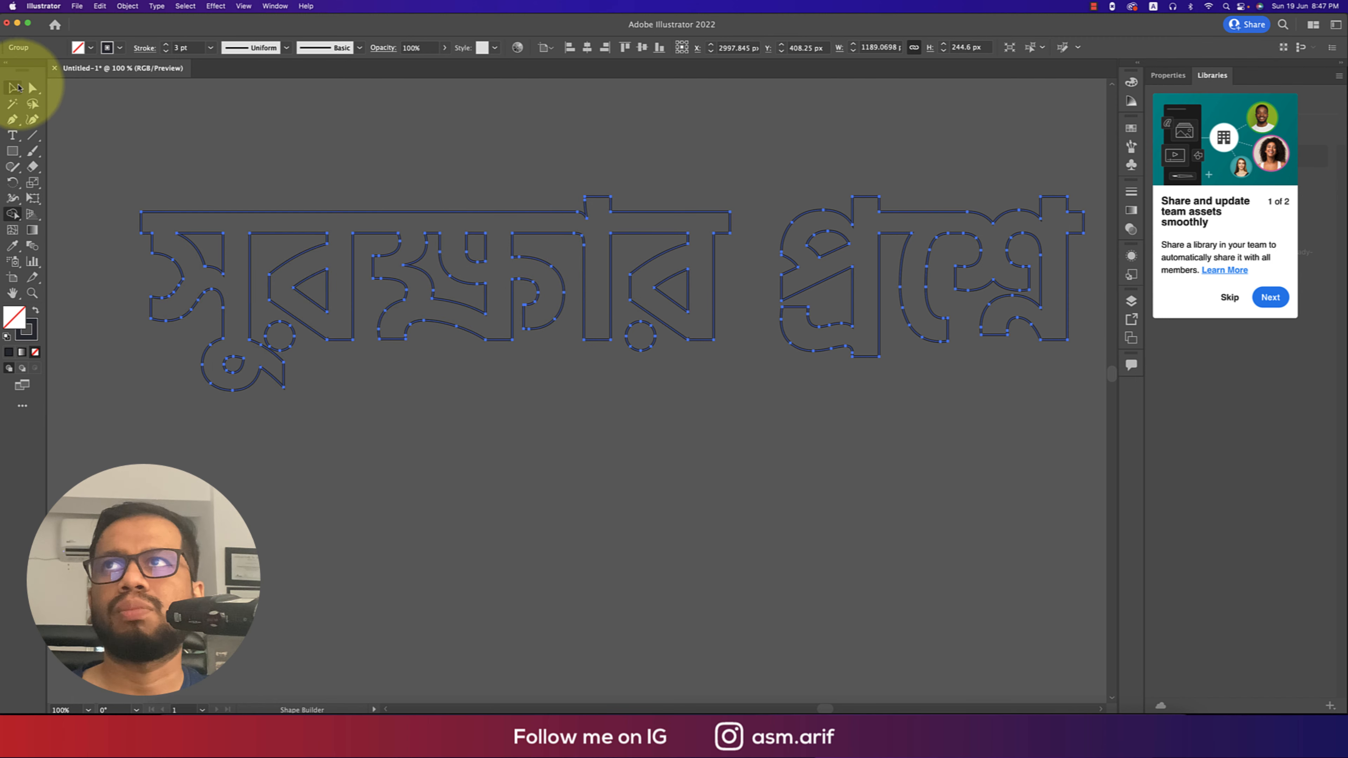
left_click(280, 135)
Duplicate the outlined headline "সুরক্ষার প্রশ্নে" directly beside the original so the two form one row.
scroll(427, 354, "down", 1)
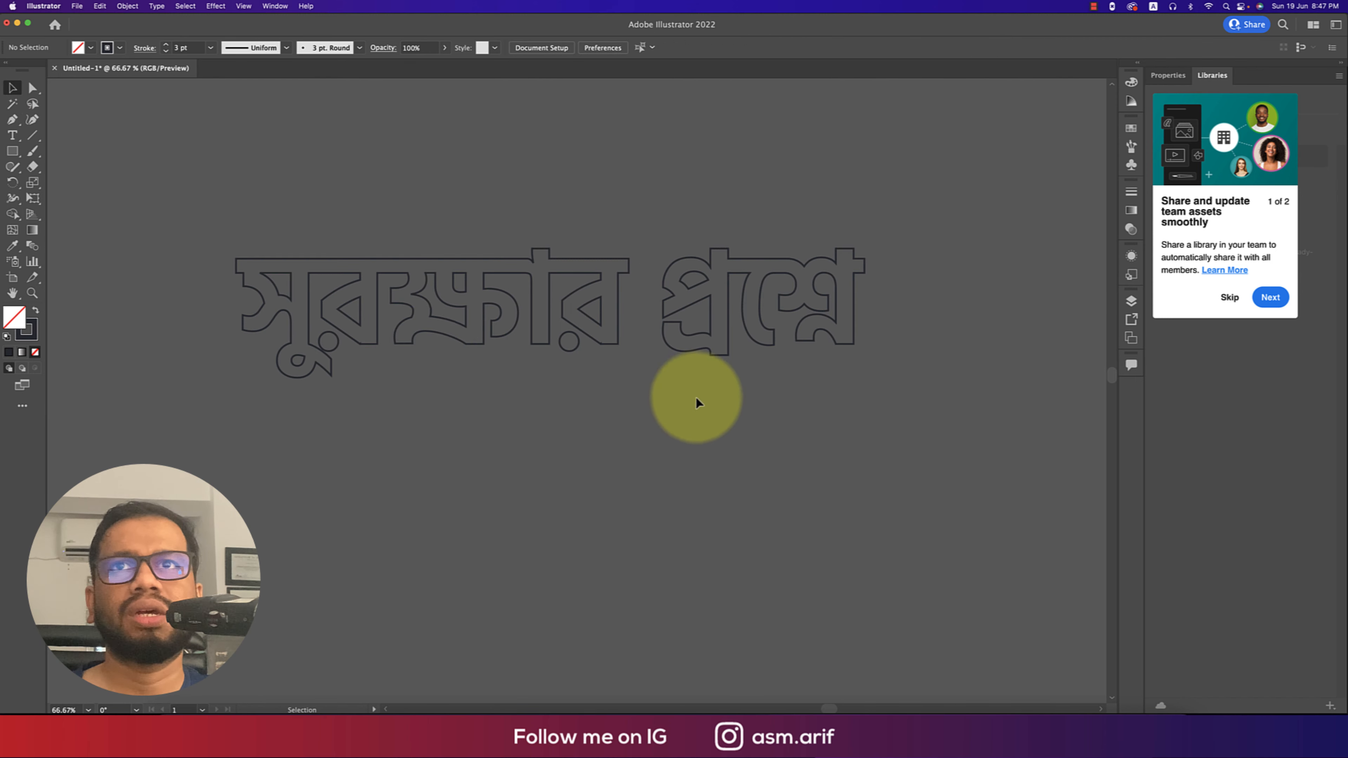
scroll(603, 377, "down", 1)
left_click_drag(641, 401, 613, 326)
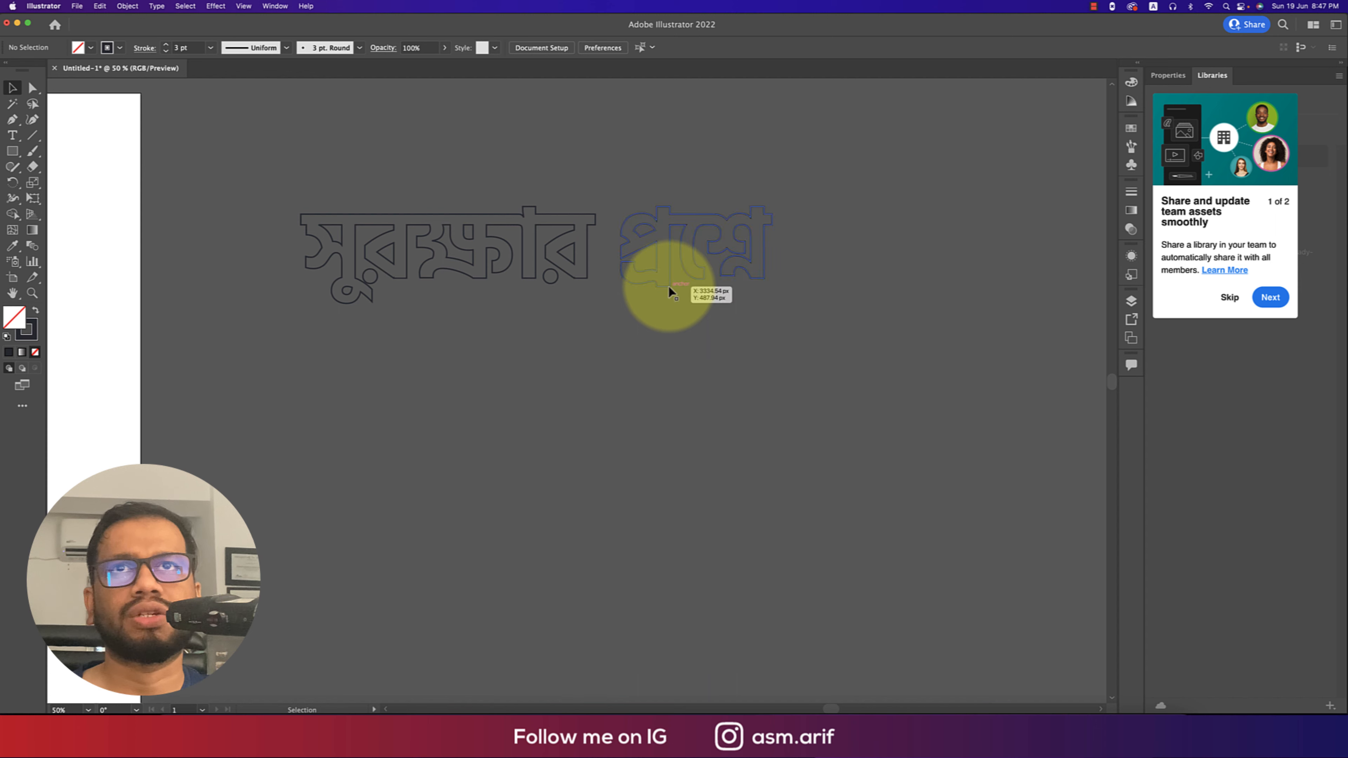
left_click_drag(696, 361, 399, 397)
scroll(450, 390, "down", 1)
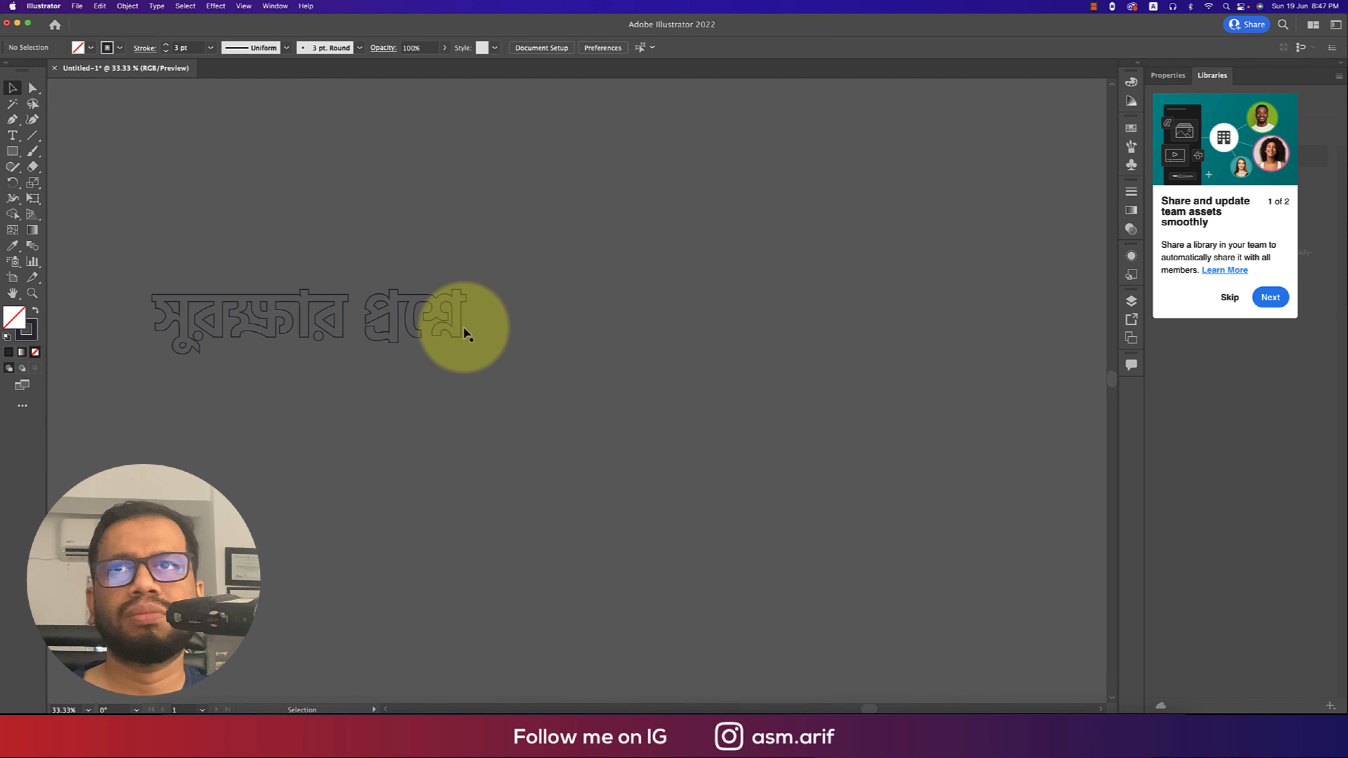
left_click_drag(463, 327, 797, 318)
left_click(713, 441)
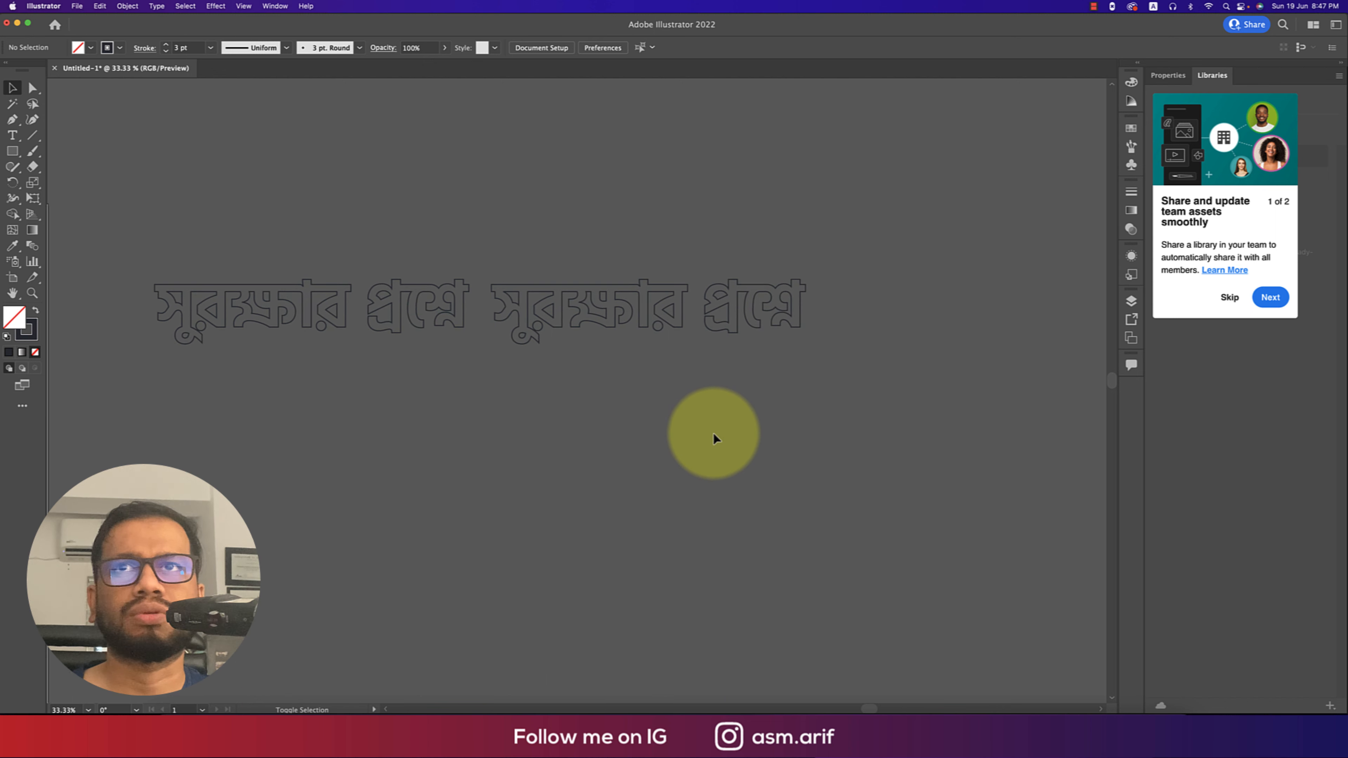
Copy the row of two headlines directly below itself and repeat the duplication to build a pattern of ten rows.
scroll(712, 432, "down", 1)
left_click_drag(310, 318, 763, 410)
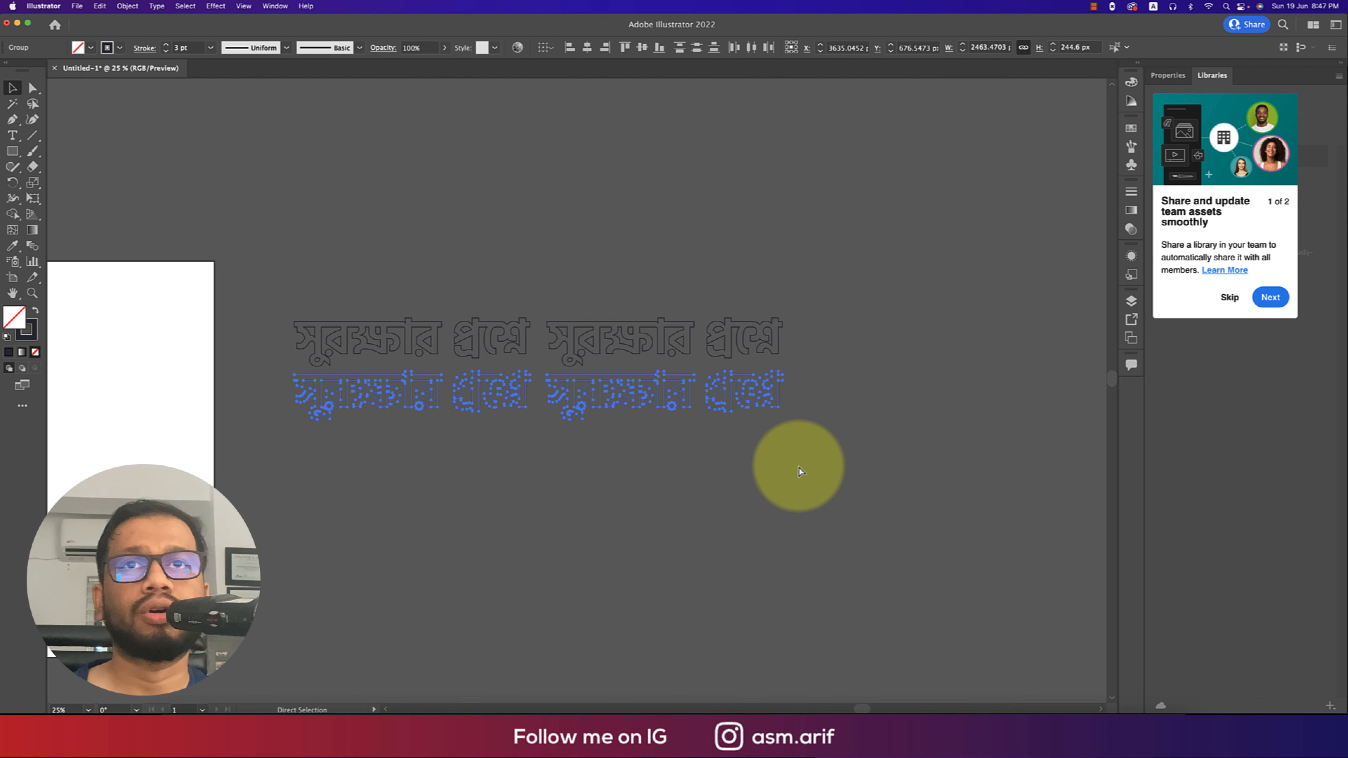
key("super+d")
key("super+d")
key("super+d")
key("super+d")
key("super+d")
key("super+d")
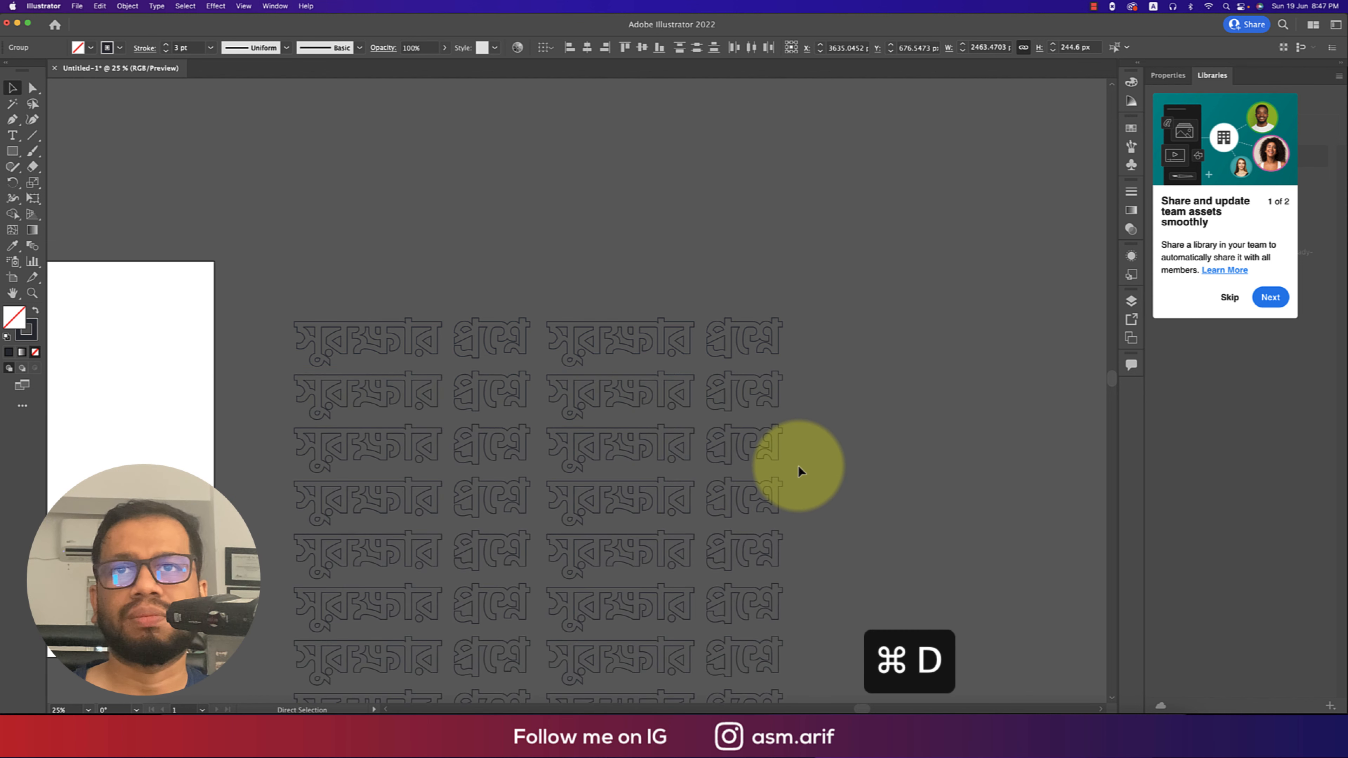
Select all ten rows of the outlined lettering pattern and copy them.
left_click_drag(891, 505, 885, 352)
left_click_drag(264, 153, 815, 624)
key("a")
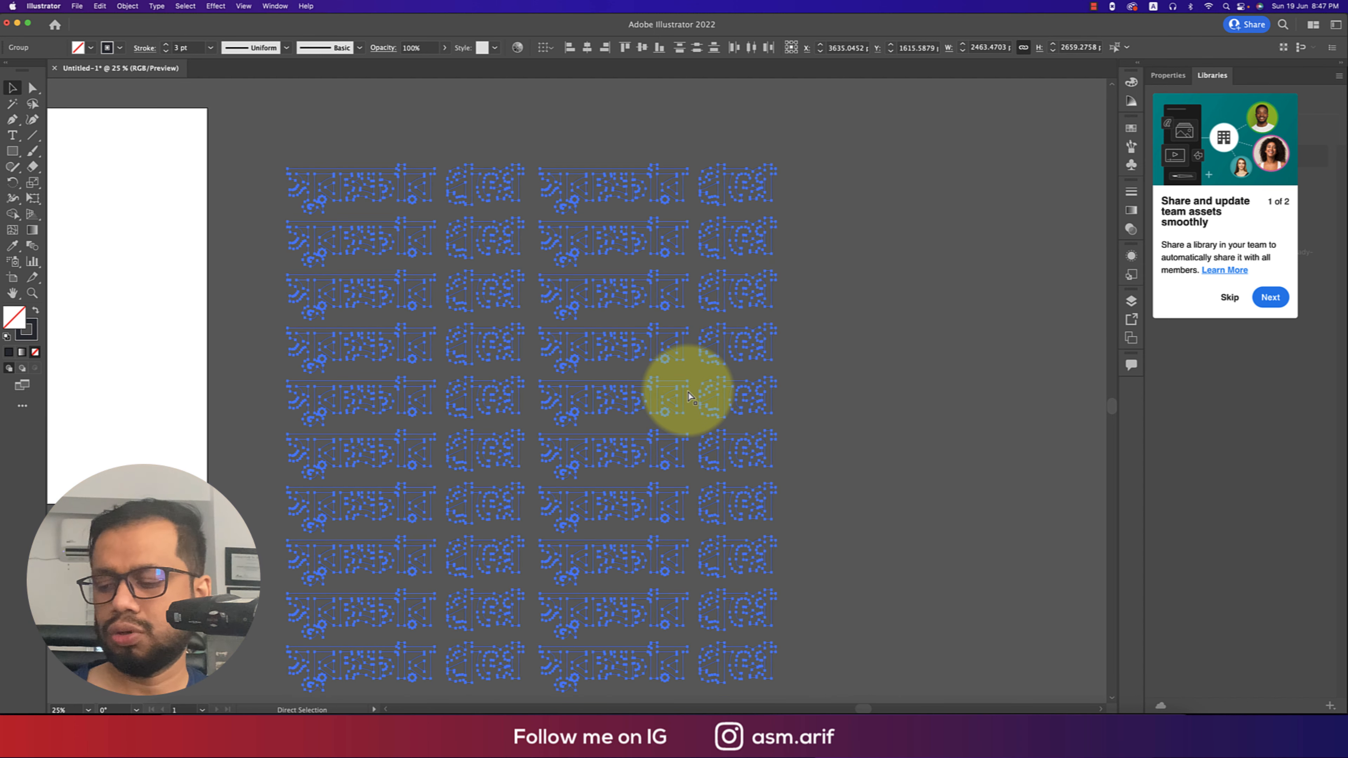
key("super+c")
key("v")
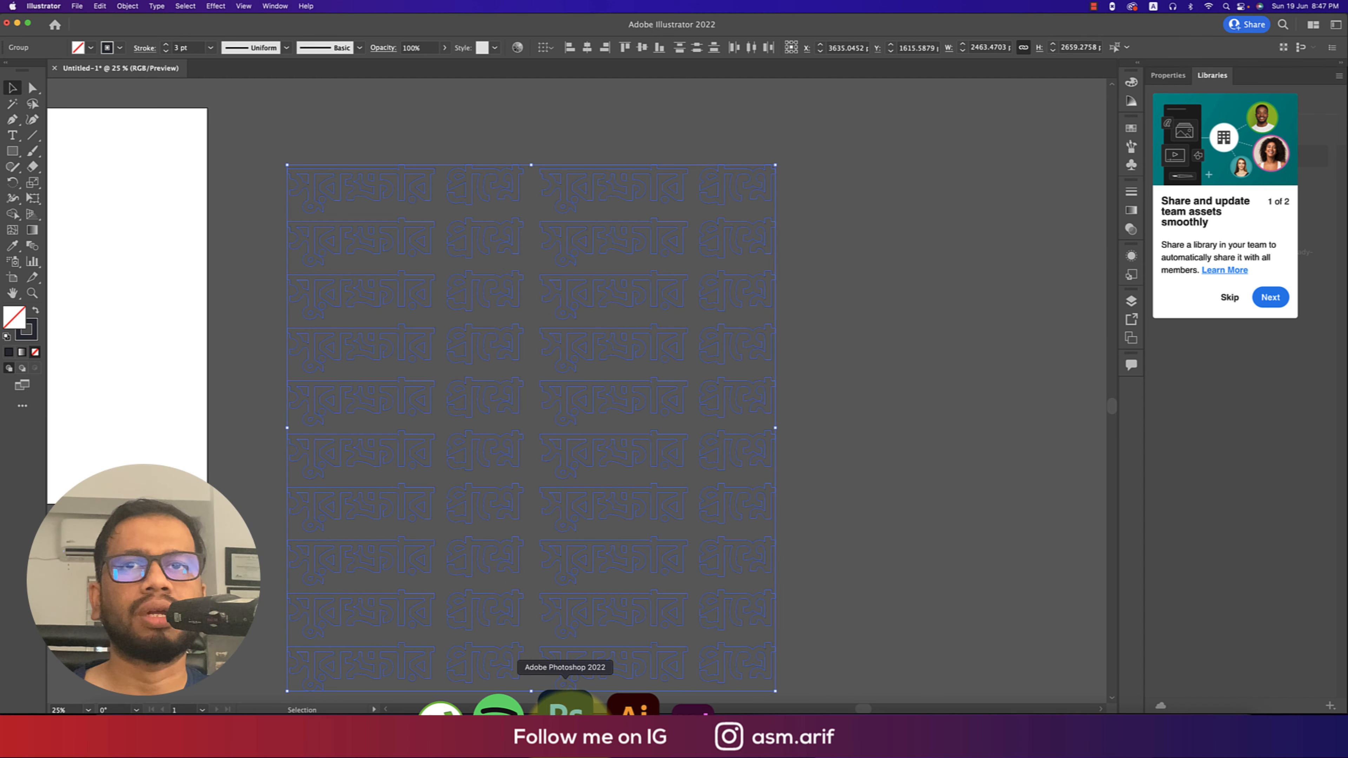
Switch to Photoshop and paste the lettering pattern as a Smart Object above the Gradient Fill 1 layer.
left_click(566, 704)
left_click(1236, 335)
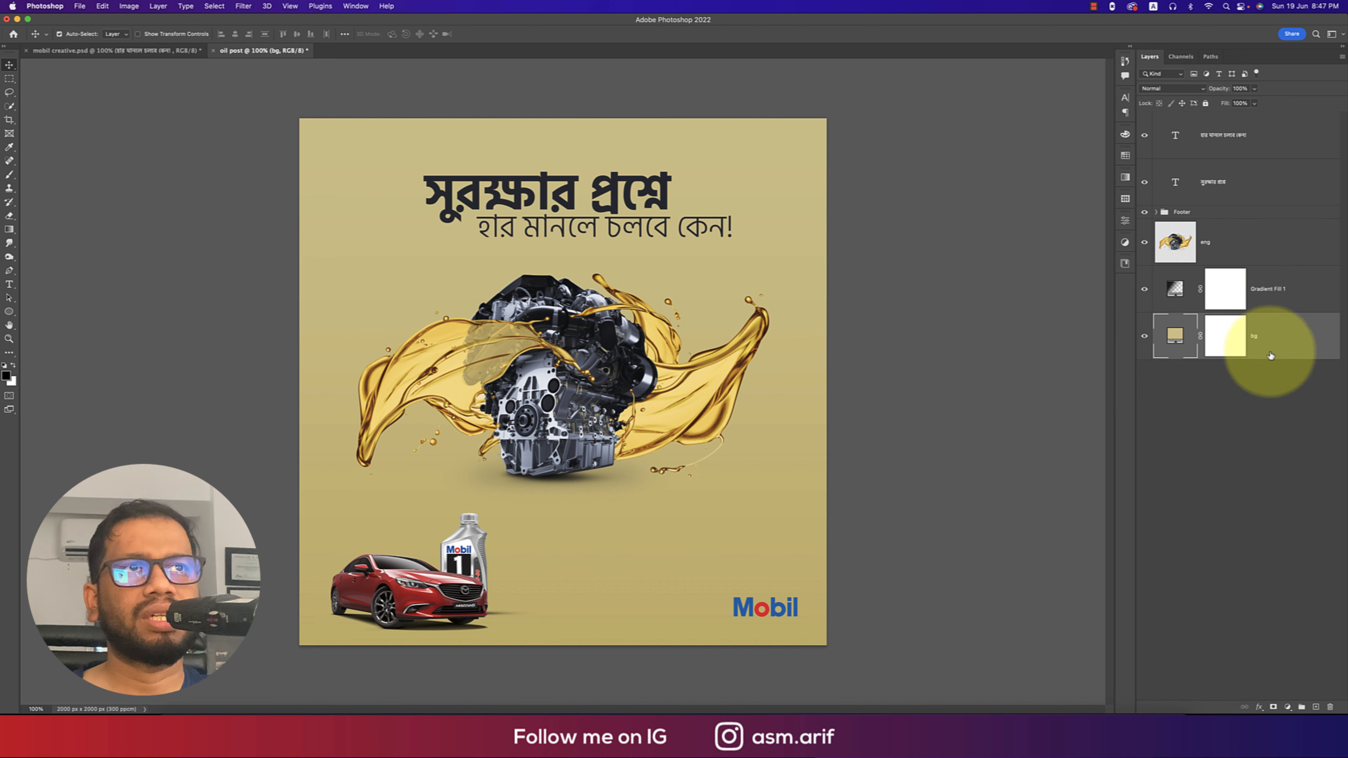
left_click(1276, 291)
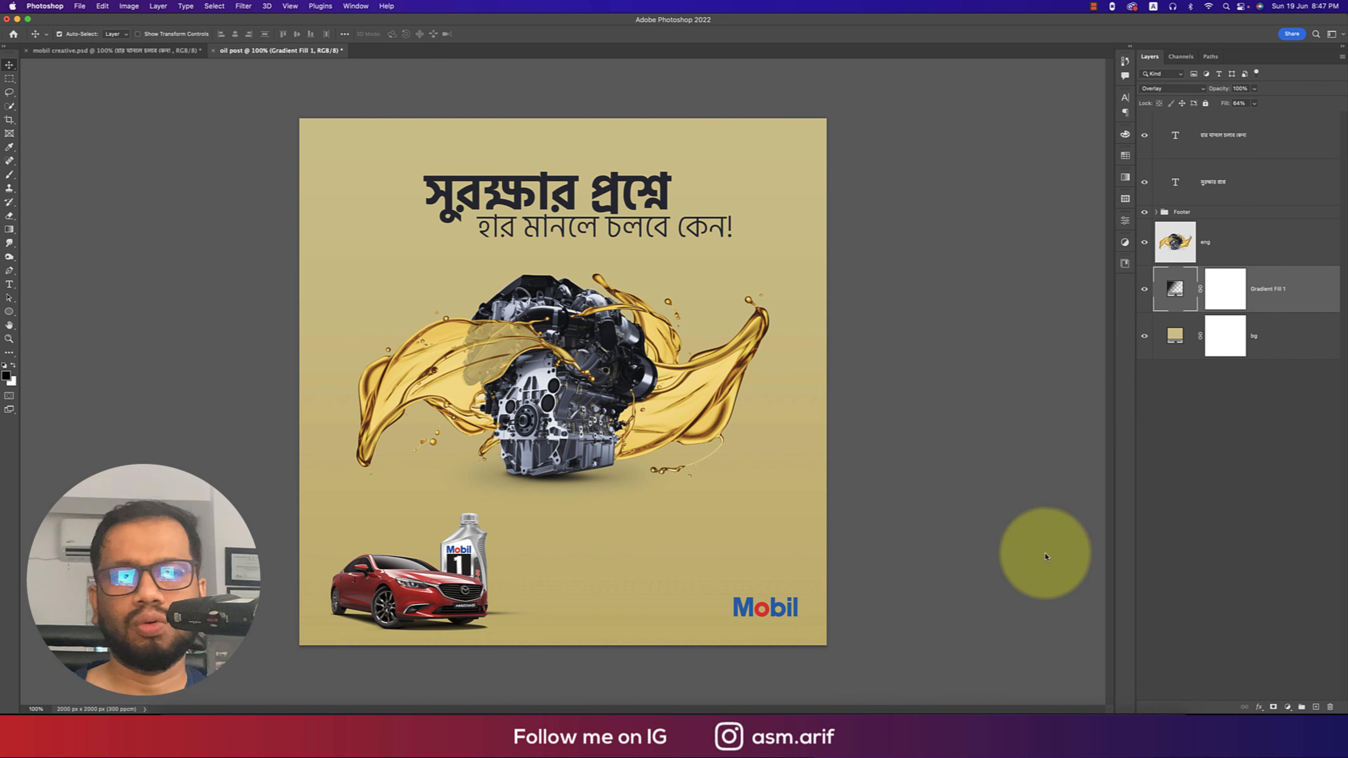
key("super+v")
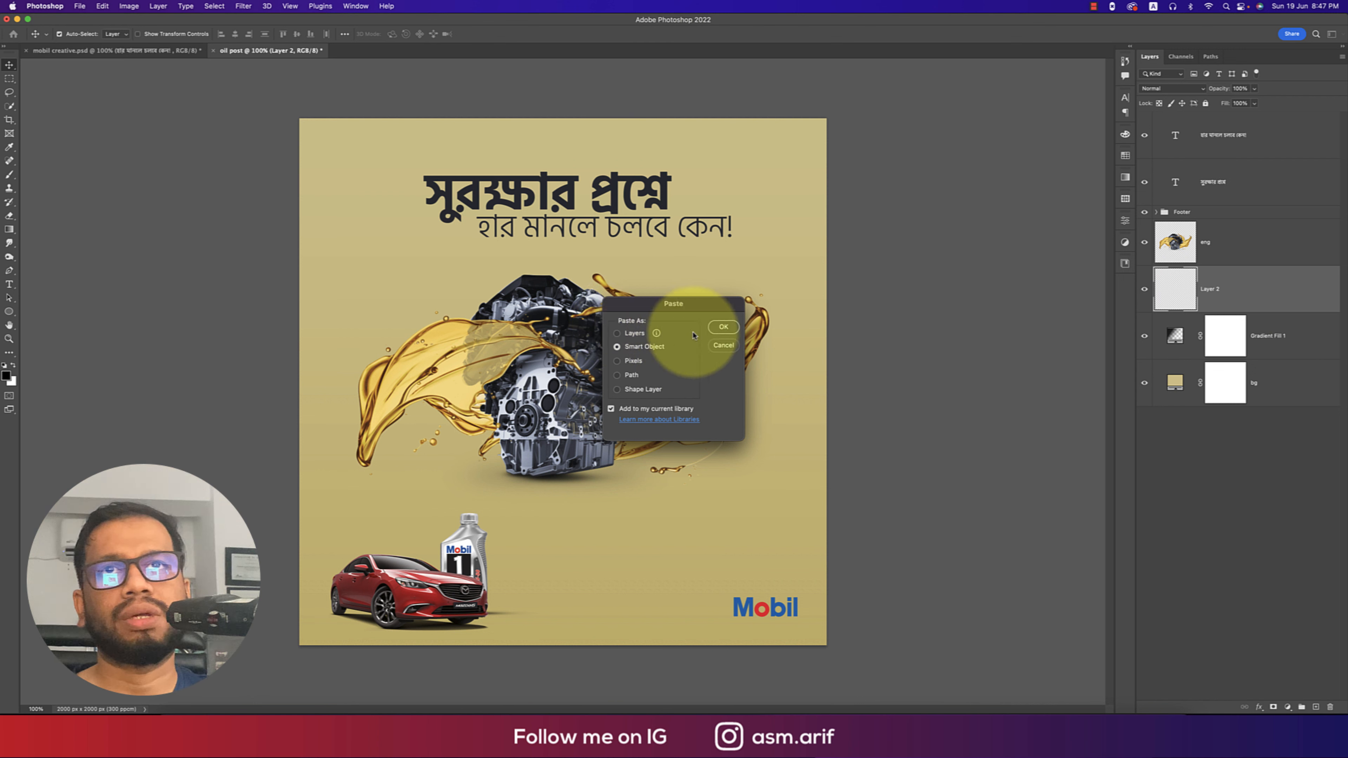
left_click(721, 326)
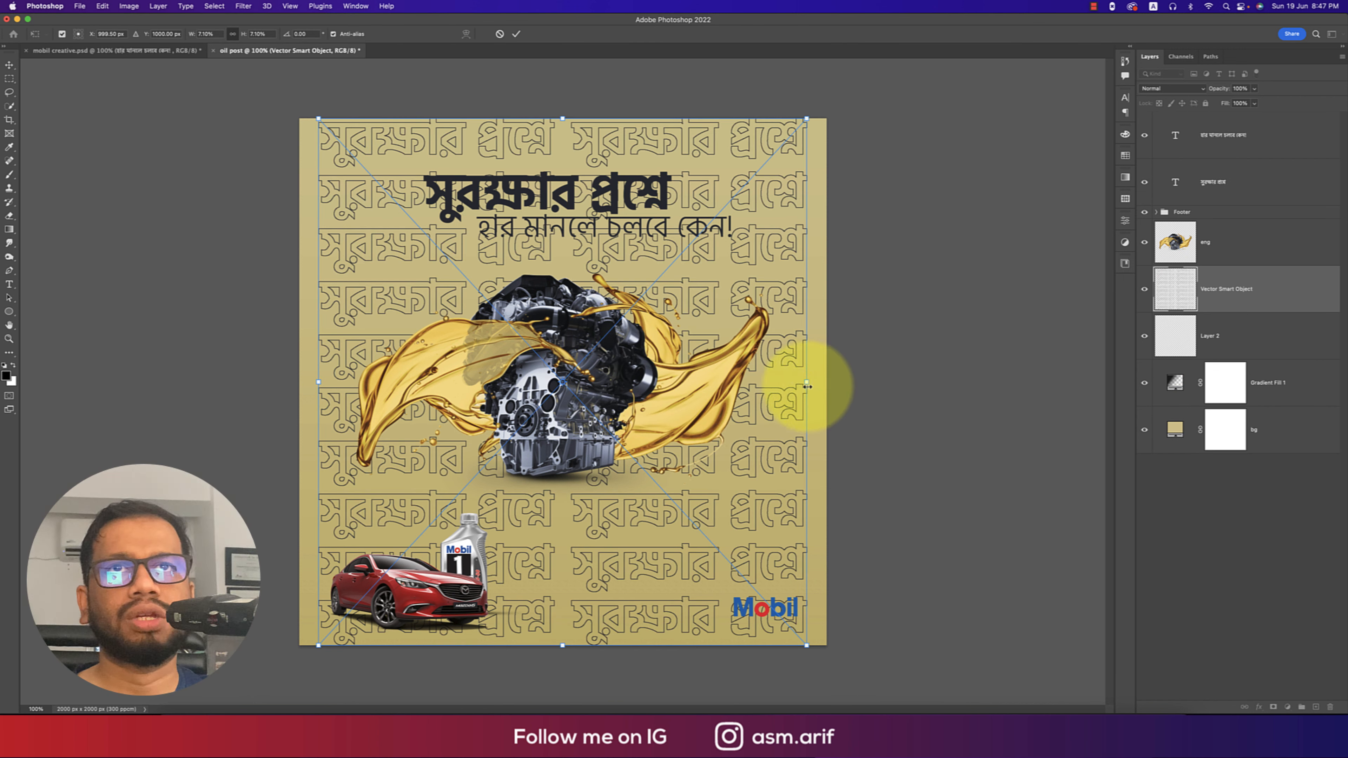
Scale the pasted lettering pattern proportionally to span the full canvas width, and commit the transformation.
left_click_drag(807, 381, 826, 382)
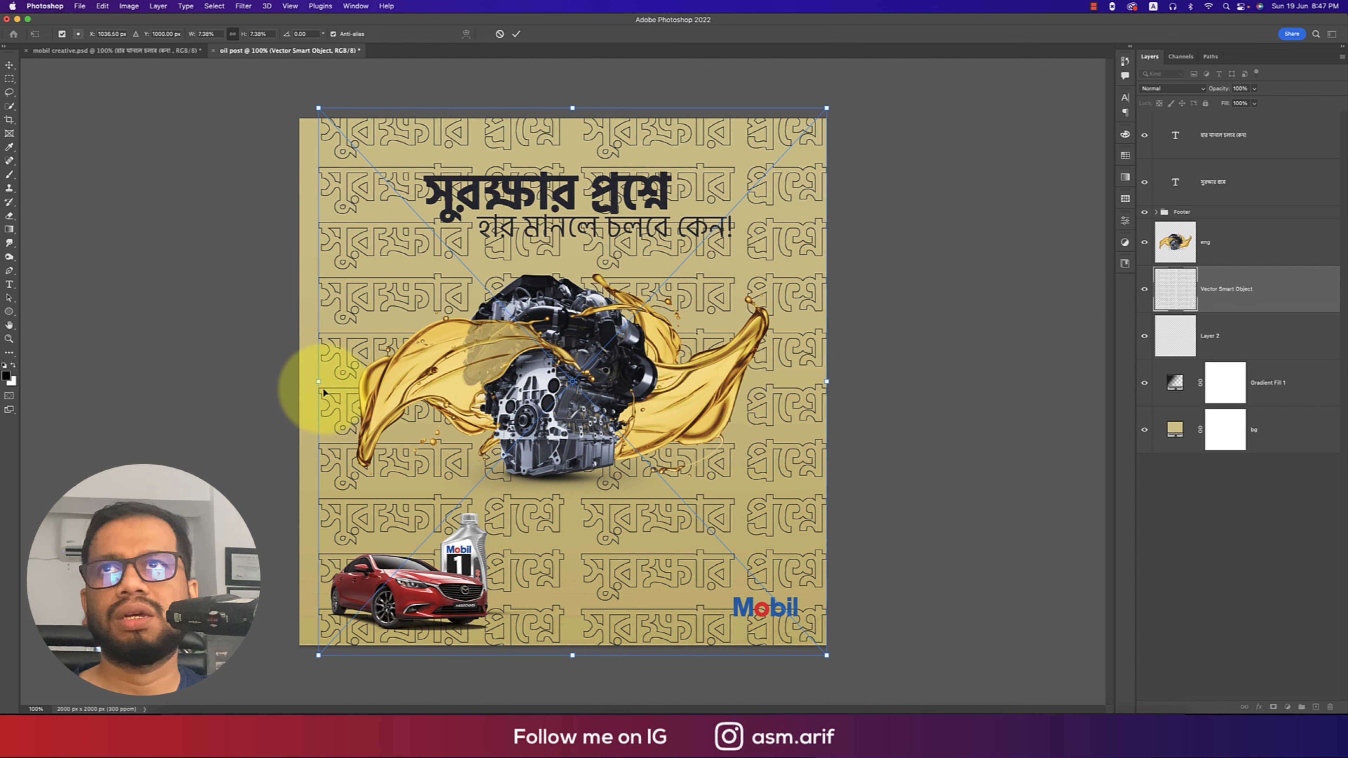
left_click_drag(318, 381, 298, 379)
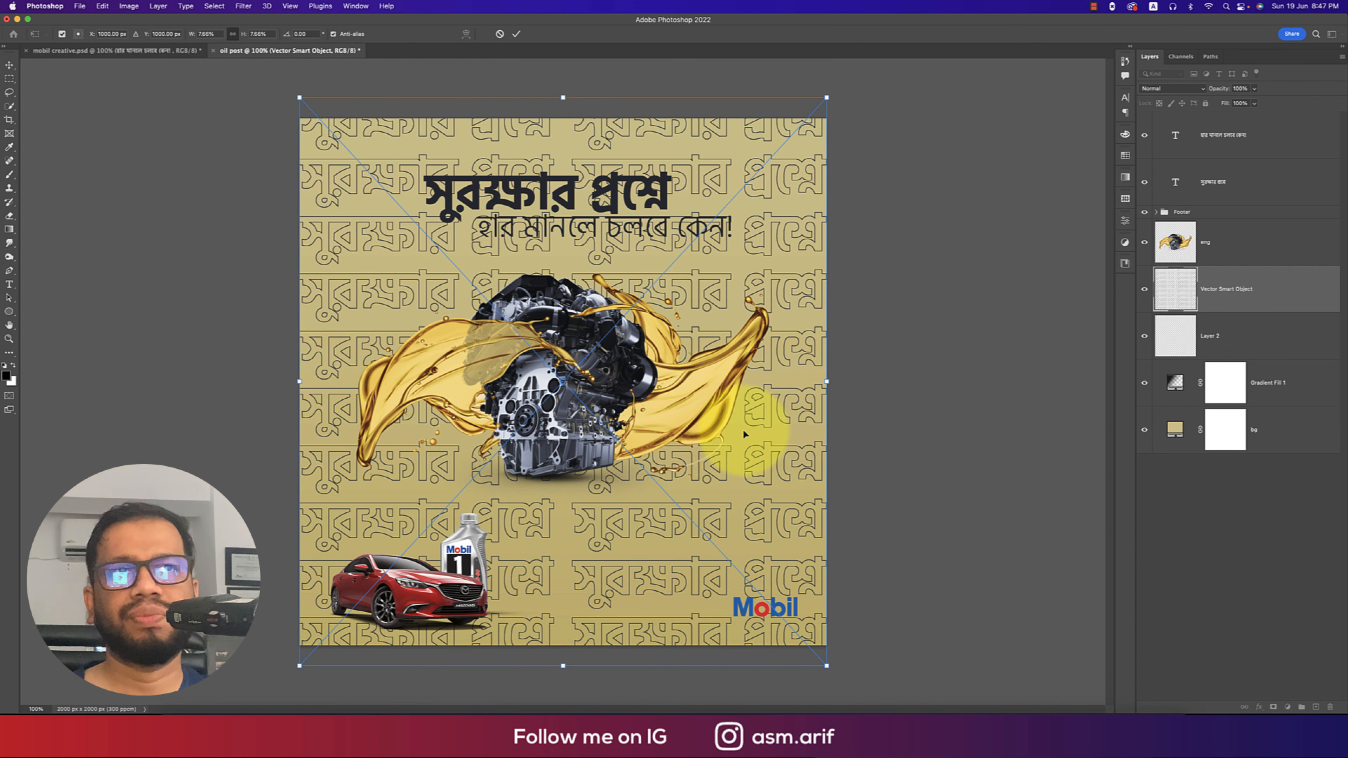
key("Return")
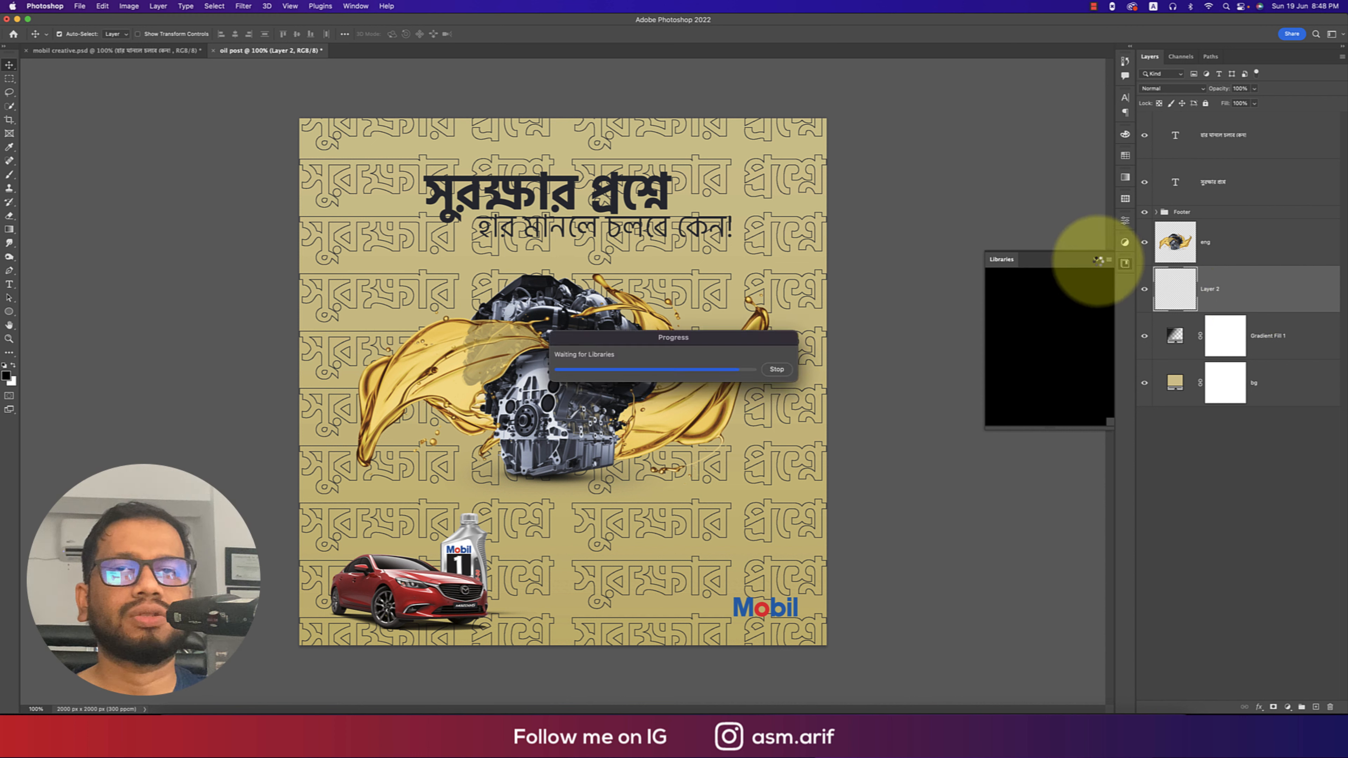
Dismiss the Libraries panel and set the blend mode of the lettering pattern's layer to Screen.
left_click(1098, 261)
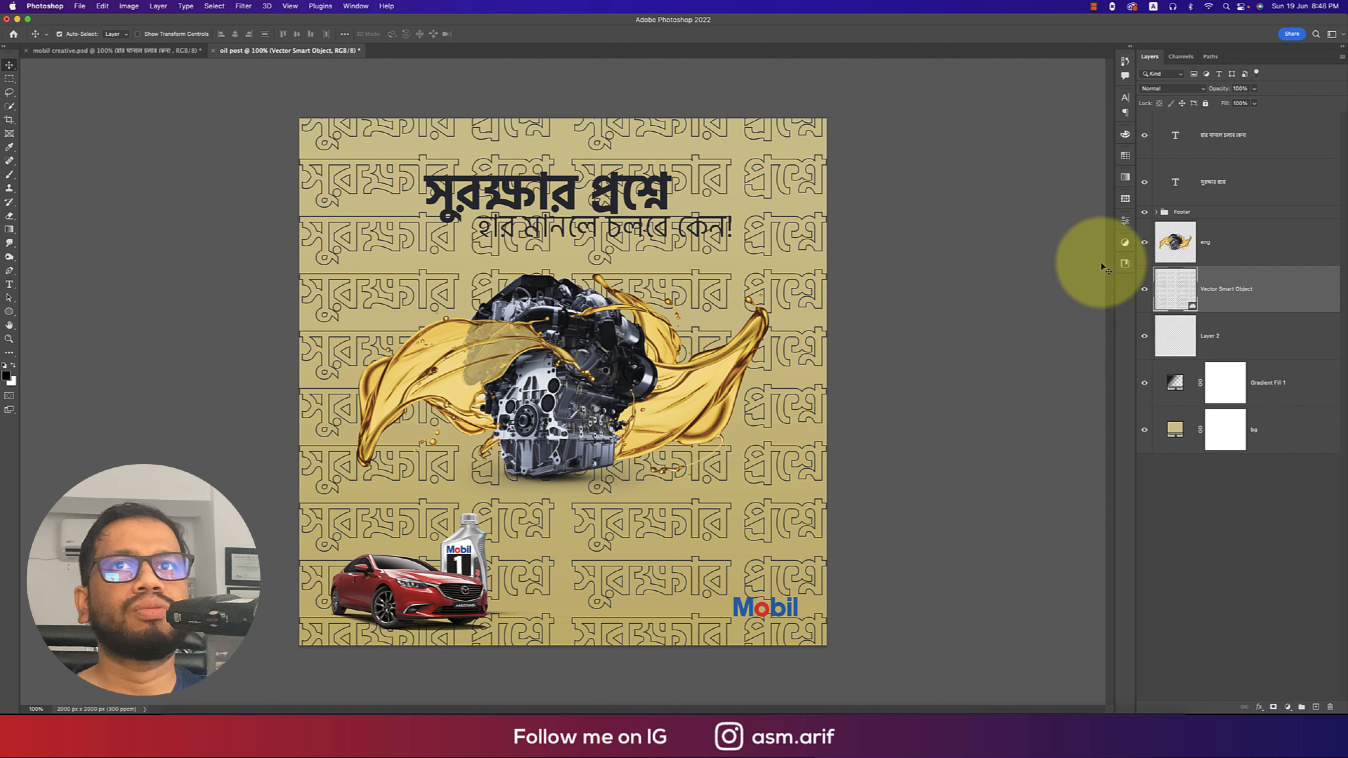
left_click(1172, 88)
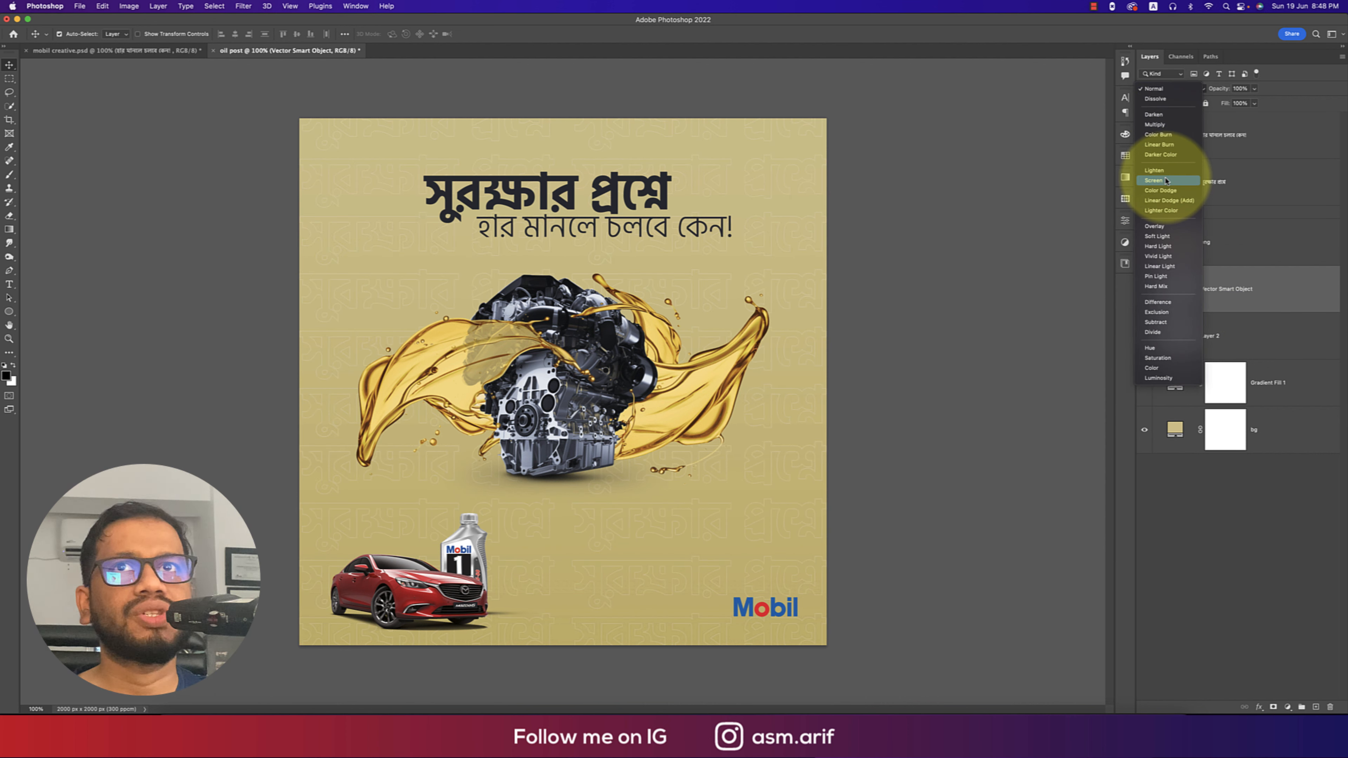
left_click(1166, 181)
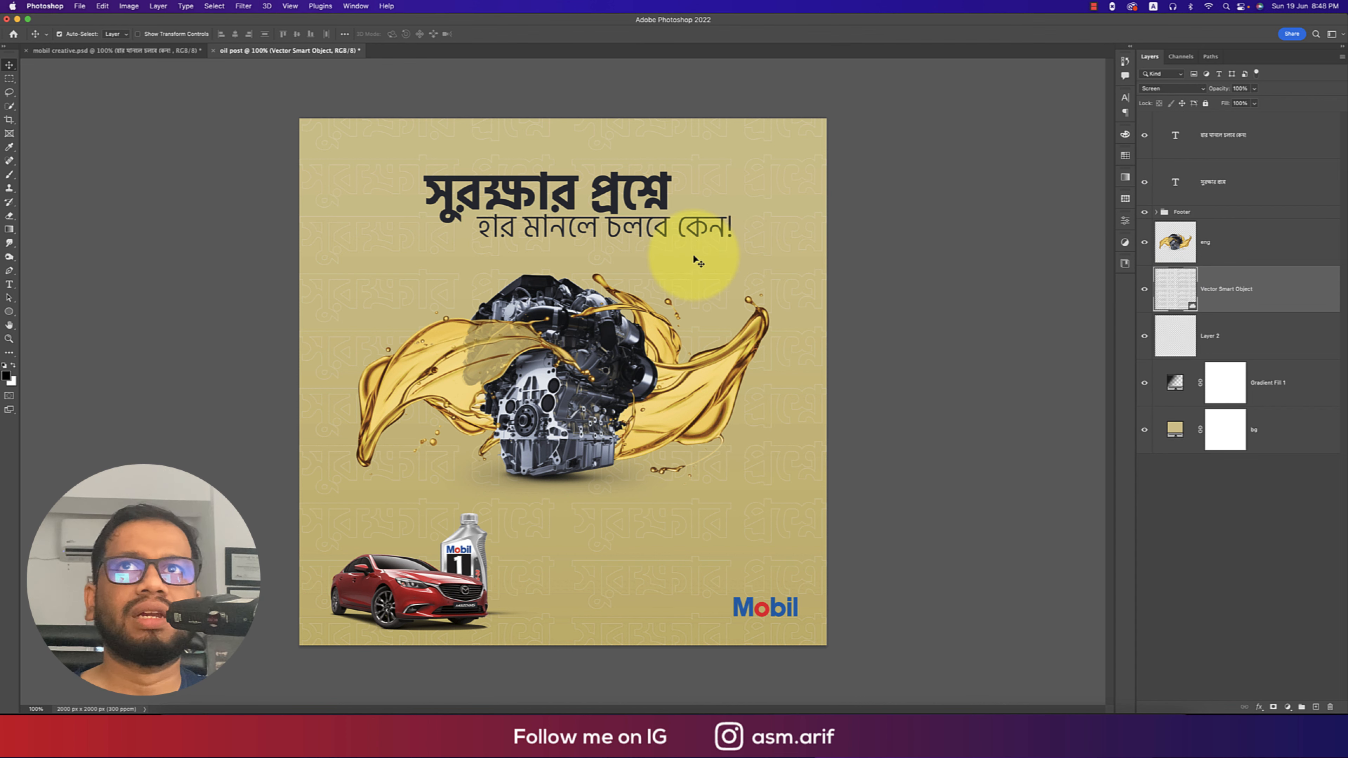